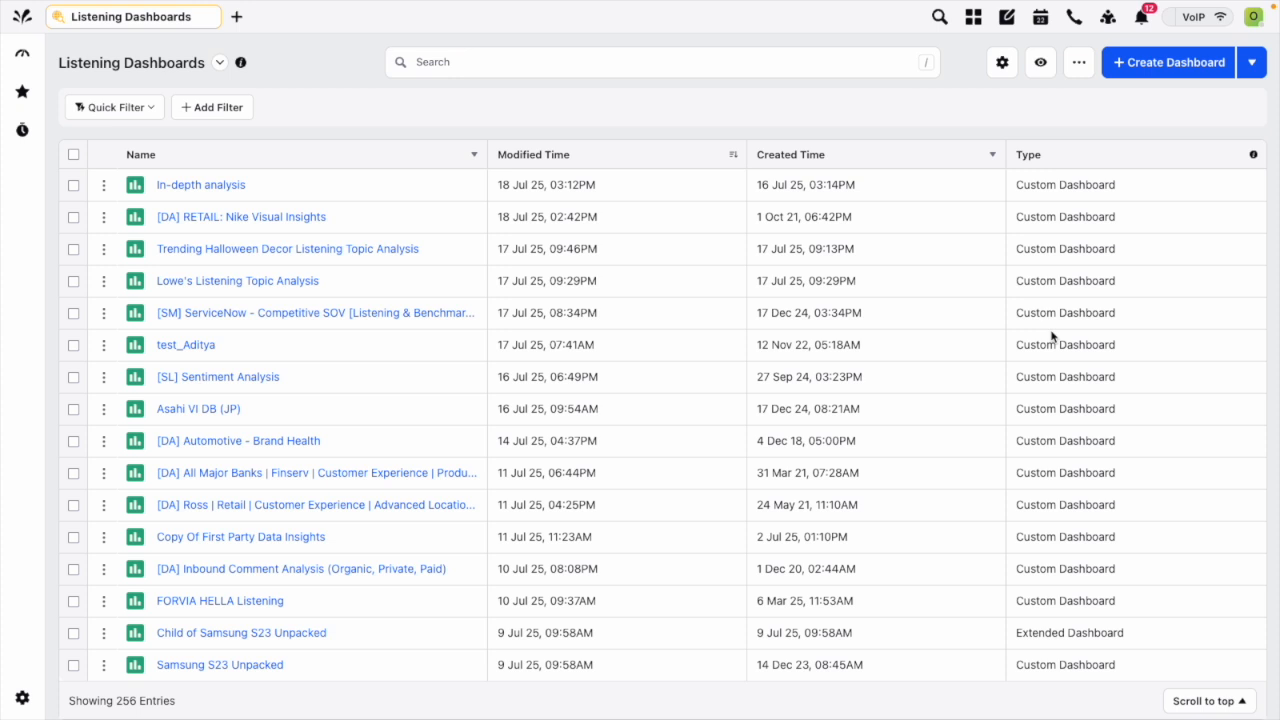
Browse the list of listening dashboards and the available Standard Dashboards.
{"action": "scroll", "coordinate": [960, 368], "scroll_direction": "down", "scroll_amount": 20}
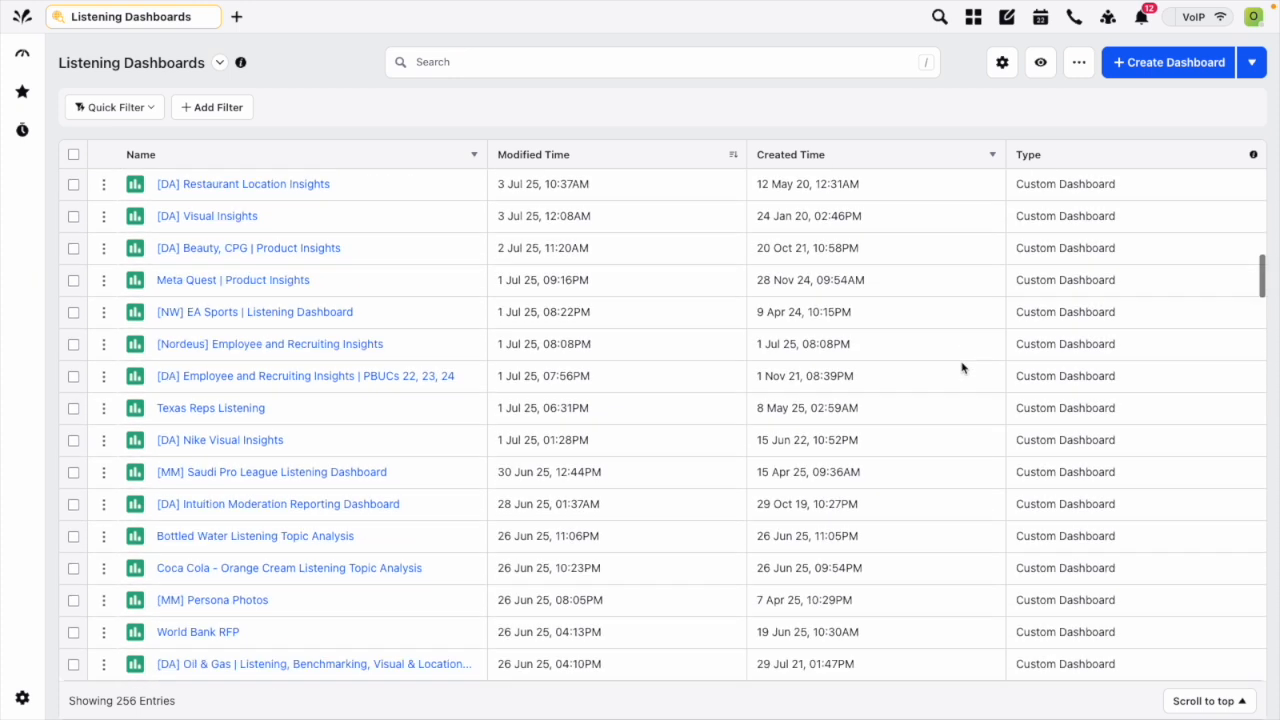
{"action": "scroll", "coordinate": [960, 368], "scroll_direction": "down", "scroll_amount": 5}
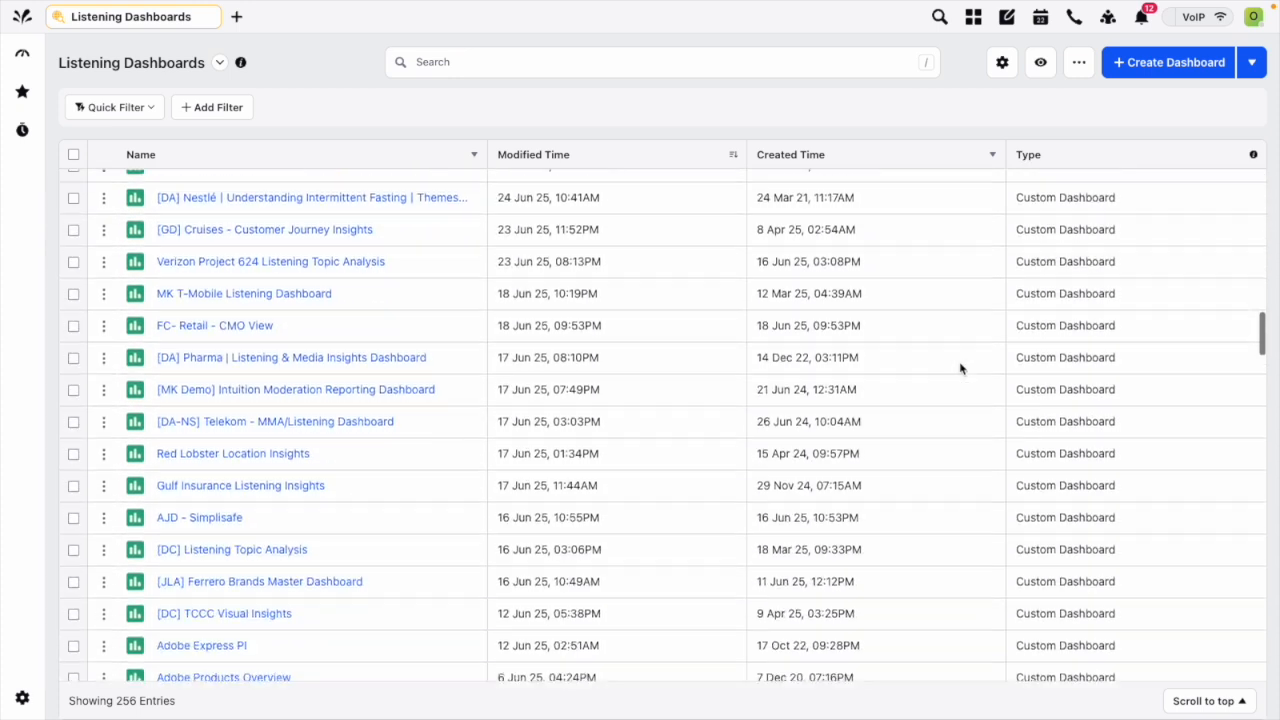
{"action": "left_click", "coordinate": [221, 64]}
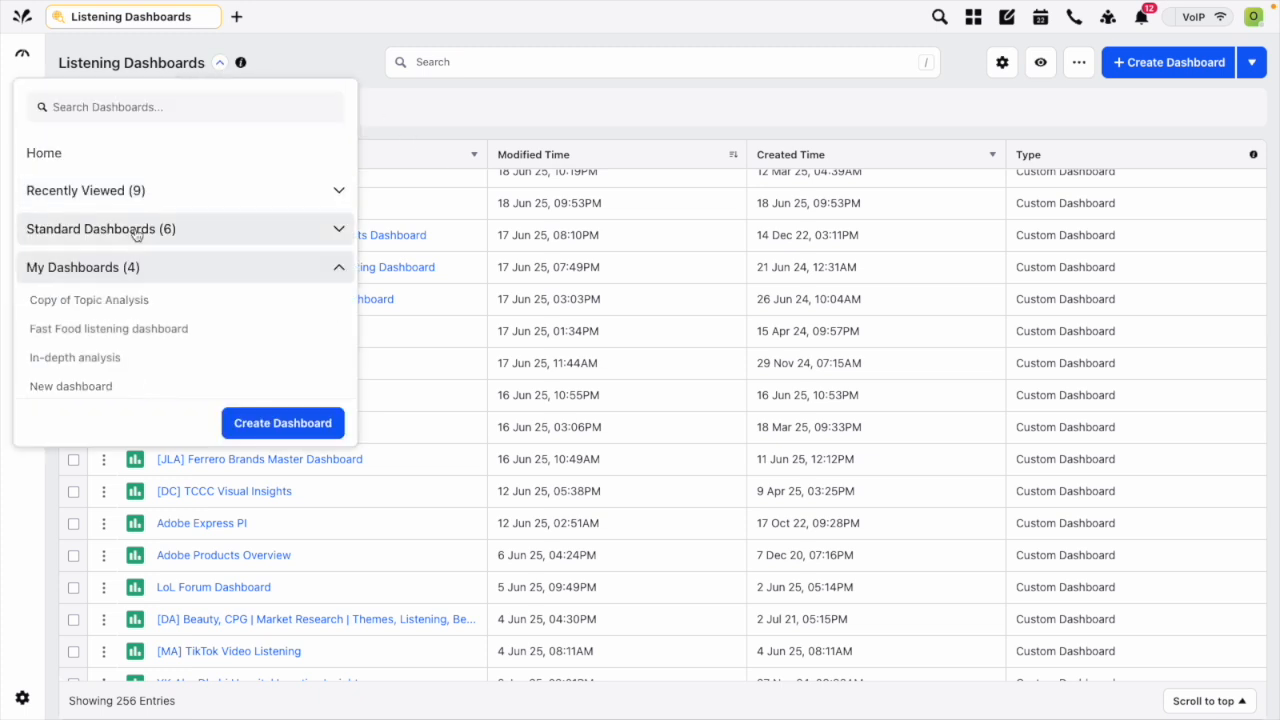
{"action": "left_click", "coordinate": [134, 231]}
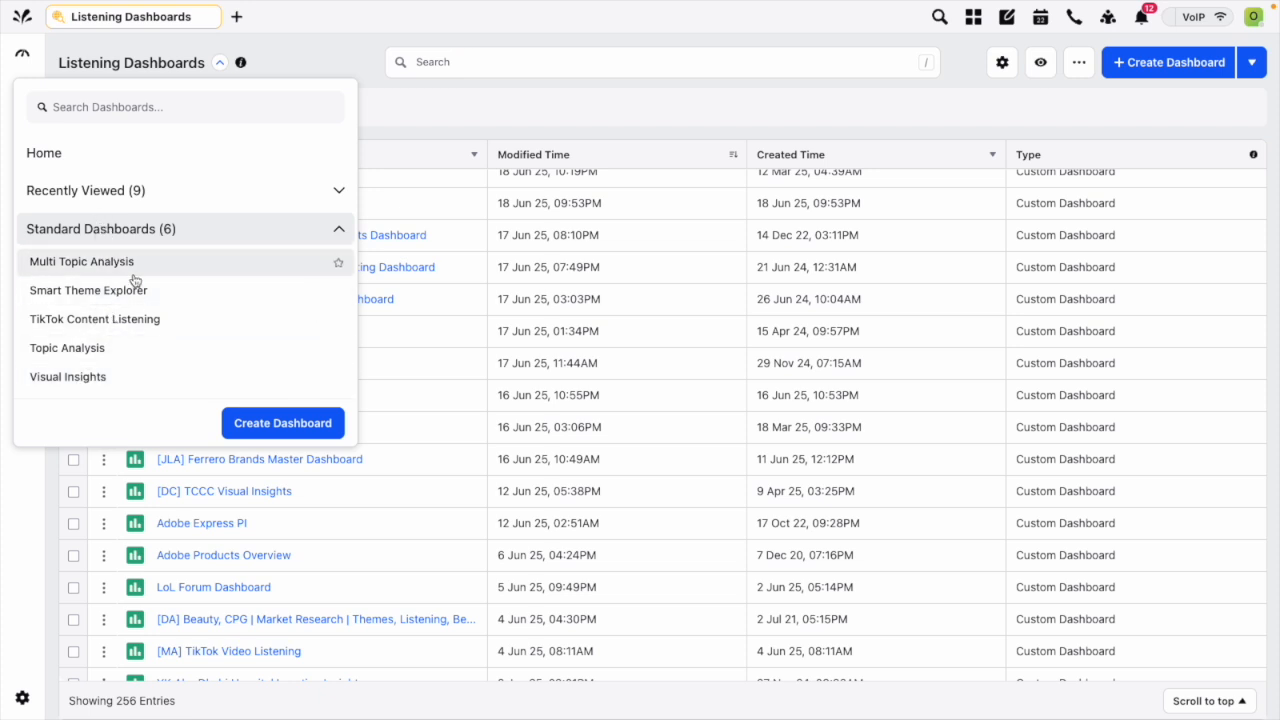
{"action": "left_click", "coordinate": [322, 44]}
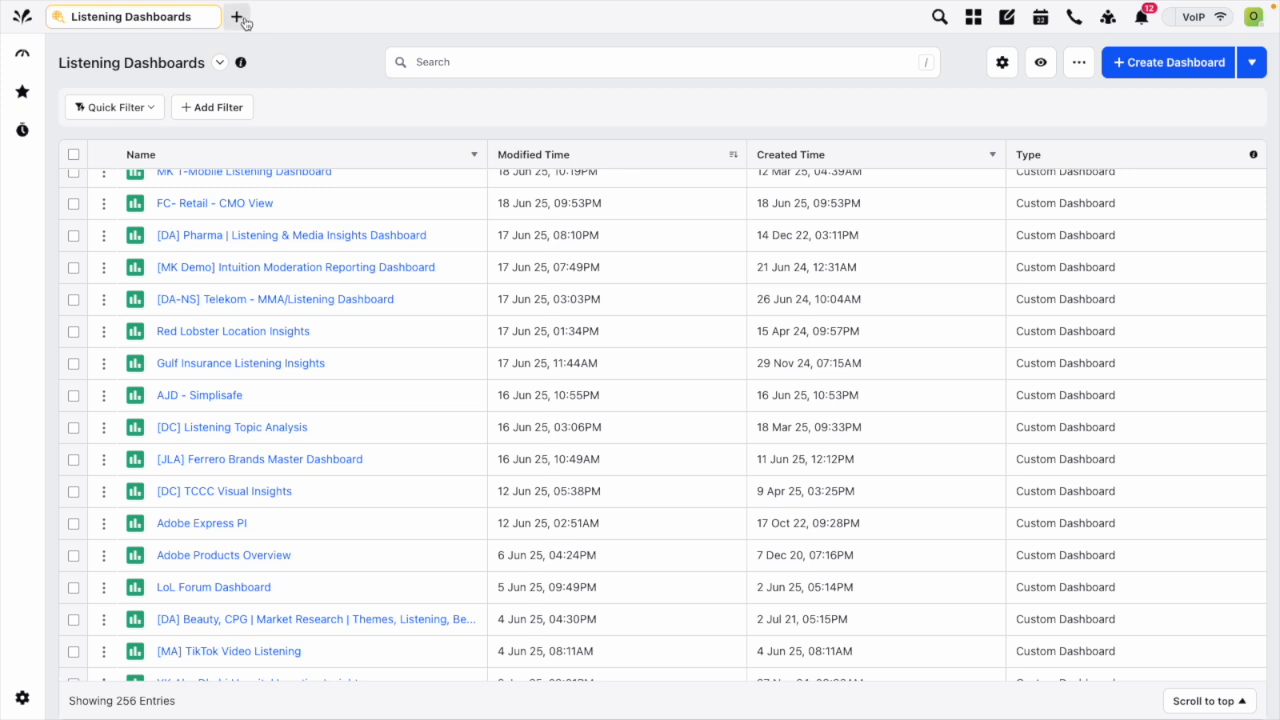
Open the Listening Topics list on a new page and view the report for the "fast food" topic.
{"action": "left_click", "coordinate": [237, 17]}
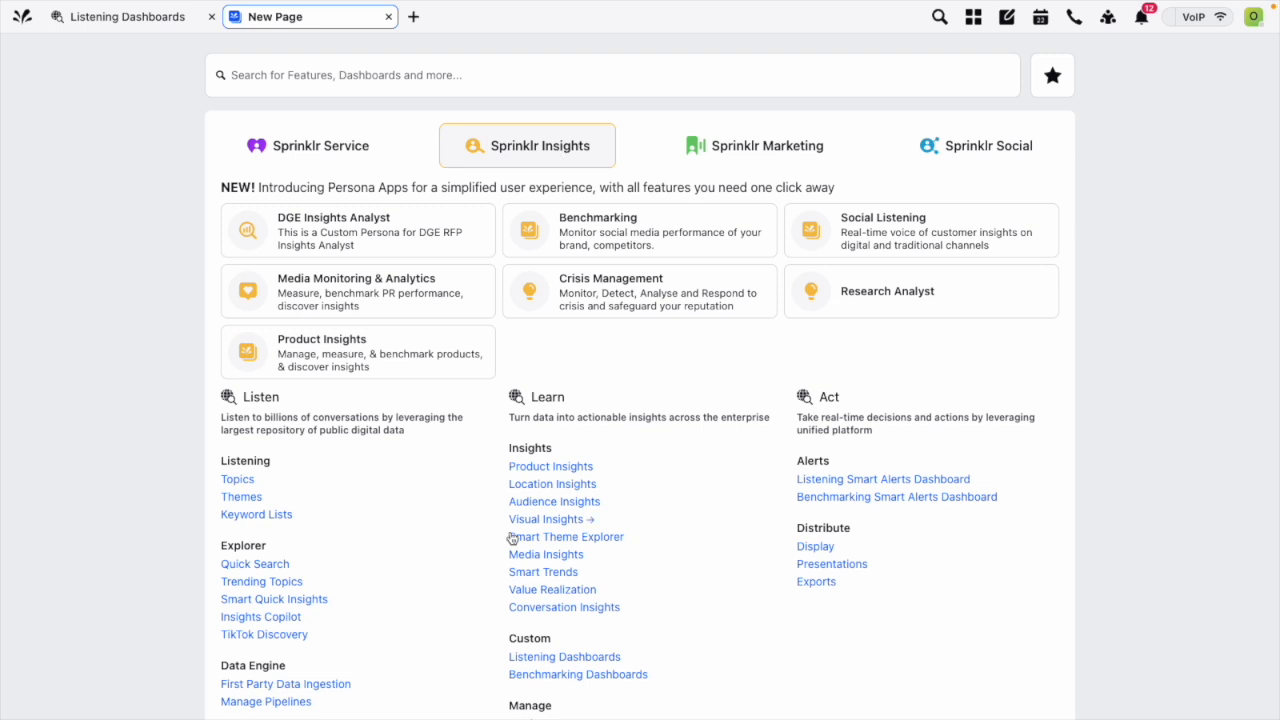
{"action": "left_click", "coordinate": [239, 481]}
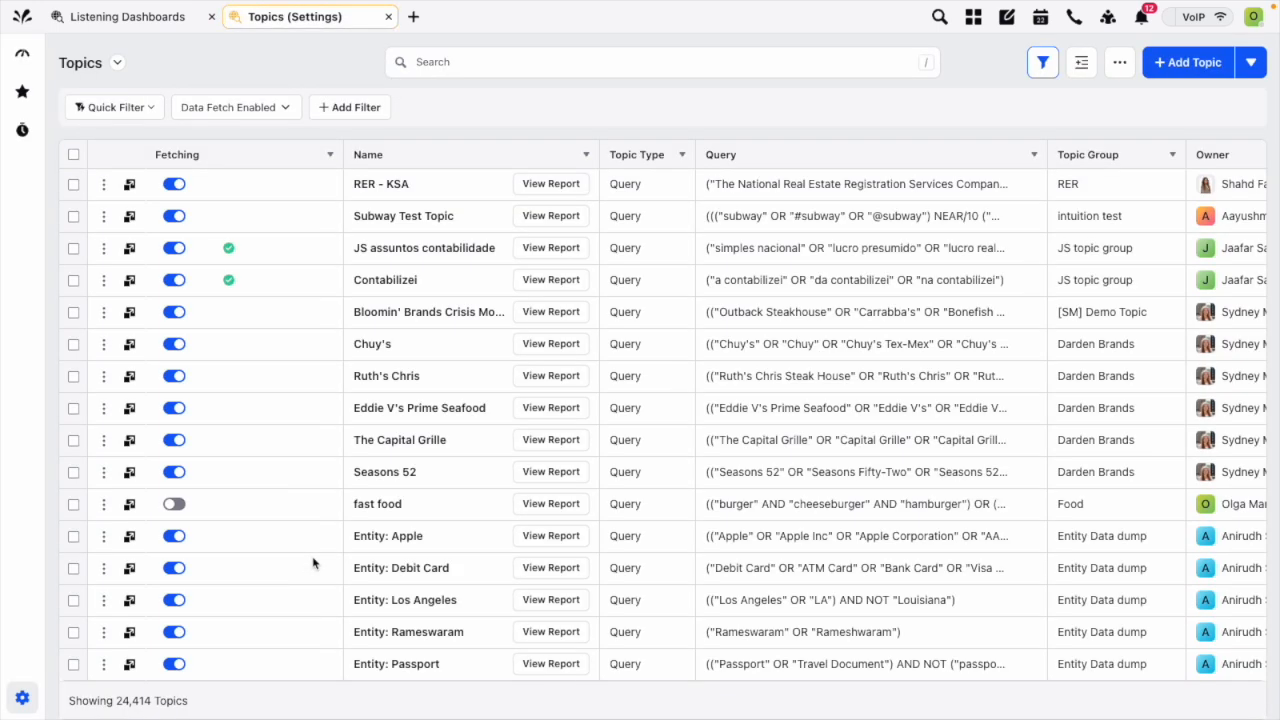
{"action": "left_click", "coordinate": [550, 506]}
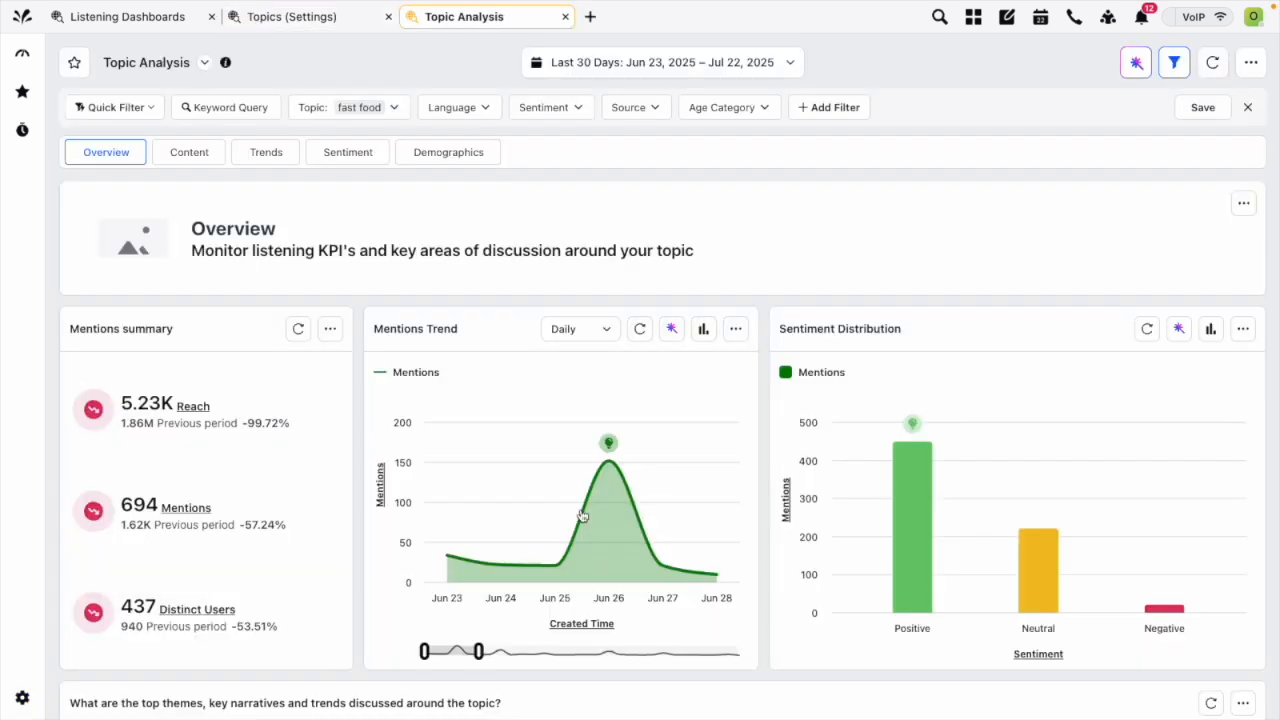
{"action": "mouse_move", "coordinate": [612, 477]}
{"action": "left_click_drag", "start_coordinate": [930, 325], "coordinate": [482, 336]}
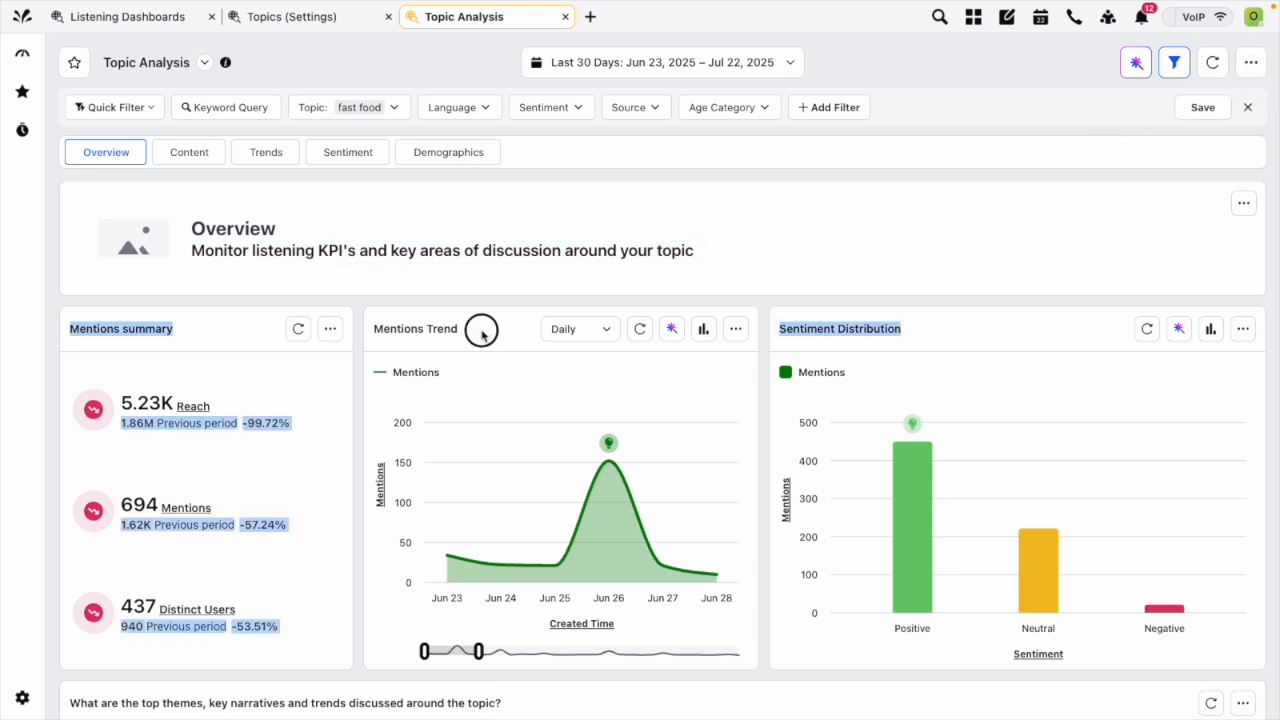
{"action": "mouse_move", "coordinate": [360, 678]}
{"action": "left_mouse_down"}
{"action": "mouse_move", "coordinate": [207, 438]}
{"action": "mouse_move", "coordinate": [209, 461]}
{"action": "mouse_move", "coordinate": [374, 679]}
{"action": "mouse_move", "coordinate": [365, 664]}
{"action": "left_mouse_up"}
{"action": "left_click", "coordinate": [362, 662]}
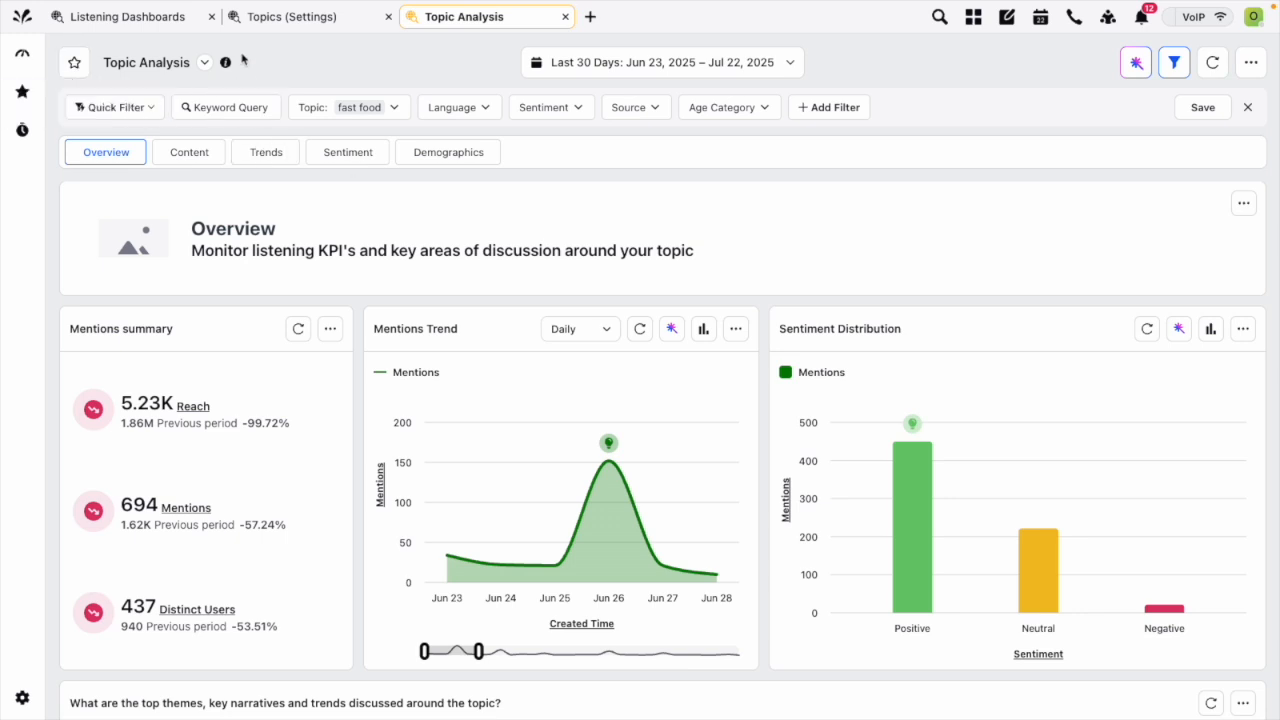
Look over the date range options and the widgets in the Topic Analysis Overview.
{"action": "left_click", "coordinate": [695, 78]}
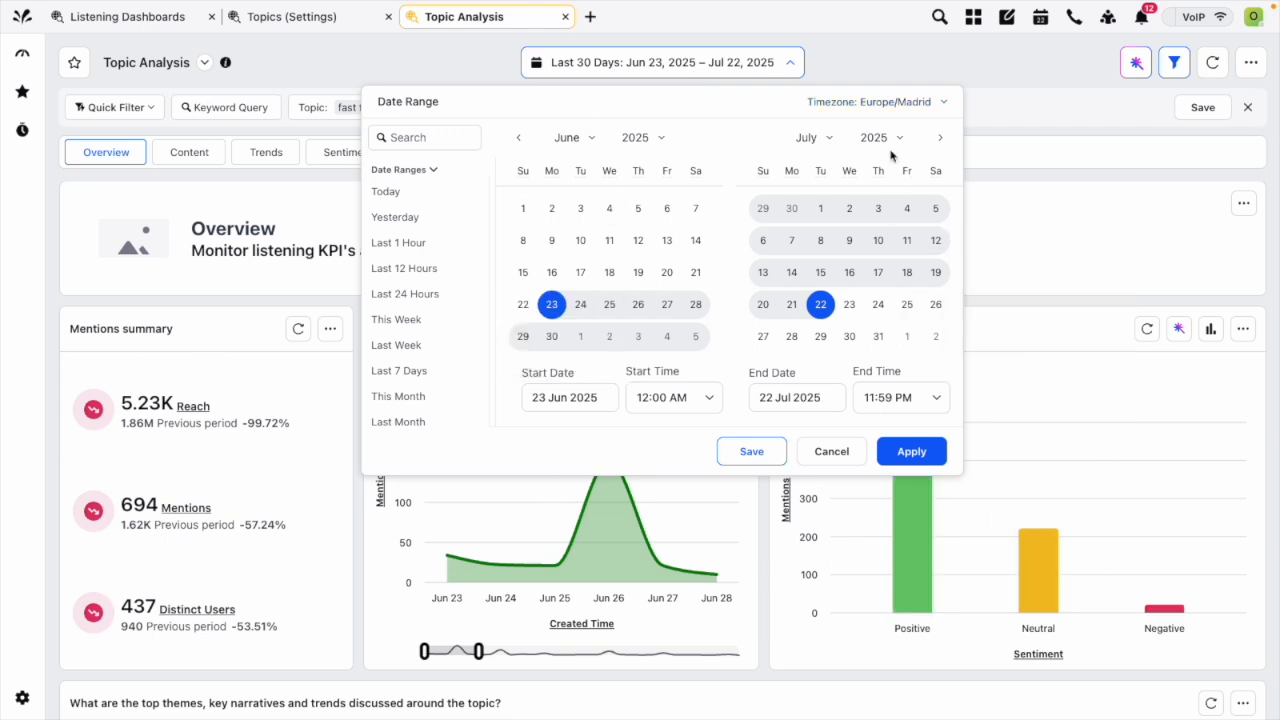
{"action": "left_click", "coordinate": [880, 60]}
{"action": "scroll", "coordinate": [771, 365], "scroll_direction": "down", "scroll_amount": 2}
{"action": "scroll", "coordinate": [771, 365], "scroll_direction": "down", "scroll_amount": 12}
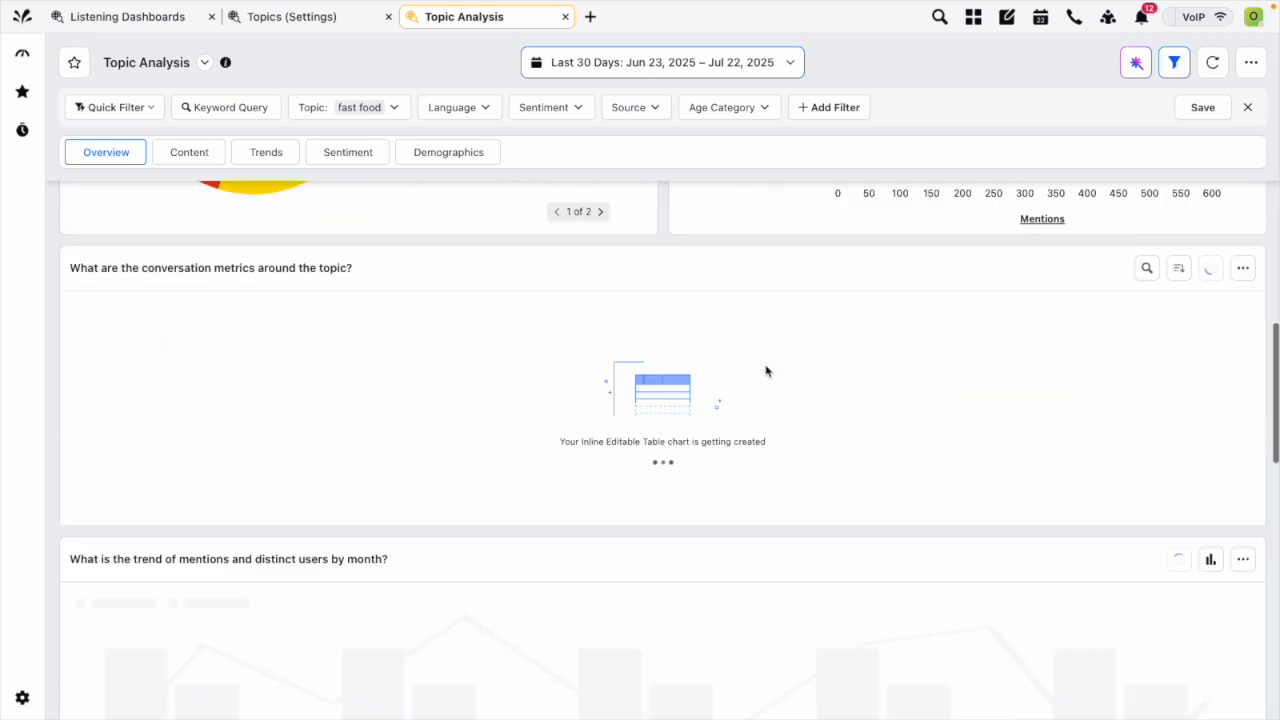
{"action": "scroll", "coordinate": [767, 371], "scroll_direction": "up", "scroll_amount": 15}
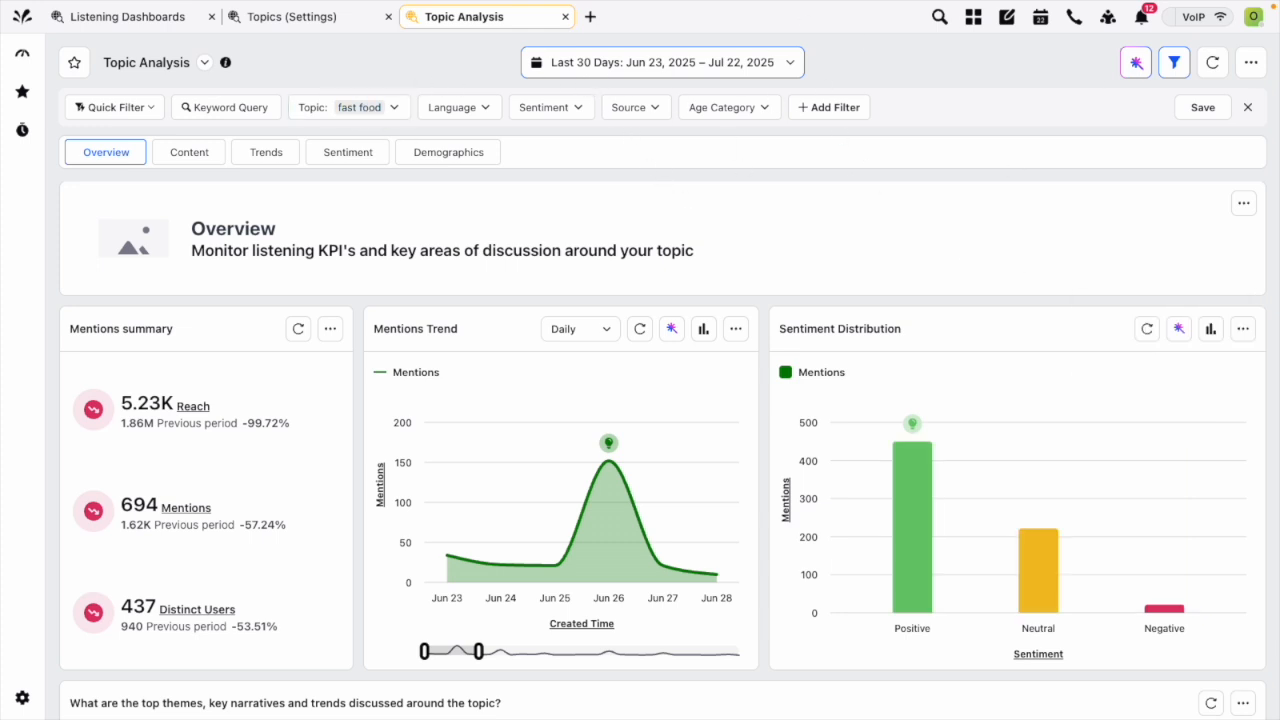
Set the dashboard's date range to Last 7 Days and apply it.
{"action": "left_click", "coordinate": [791, 64]}
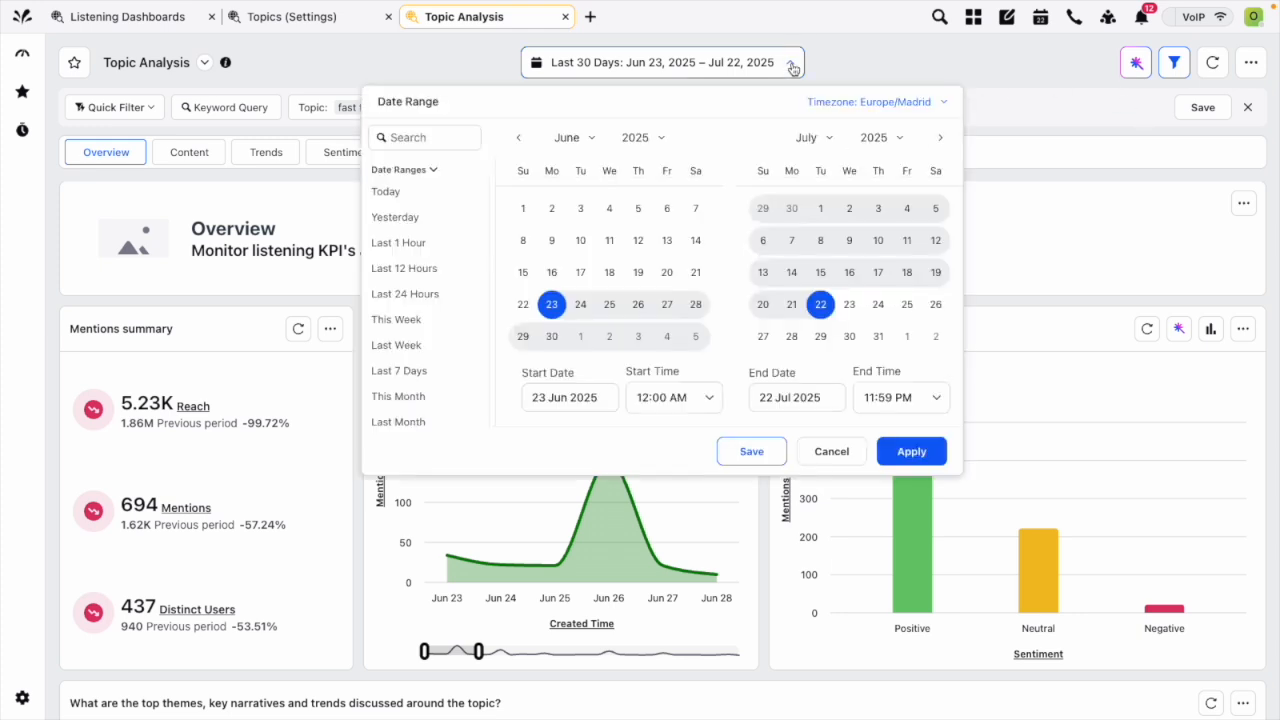
{"action": "left_click", "coordinate": [396, 380]}
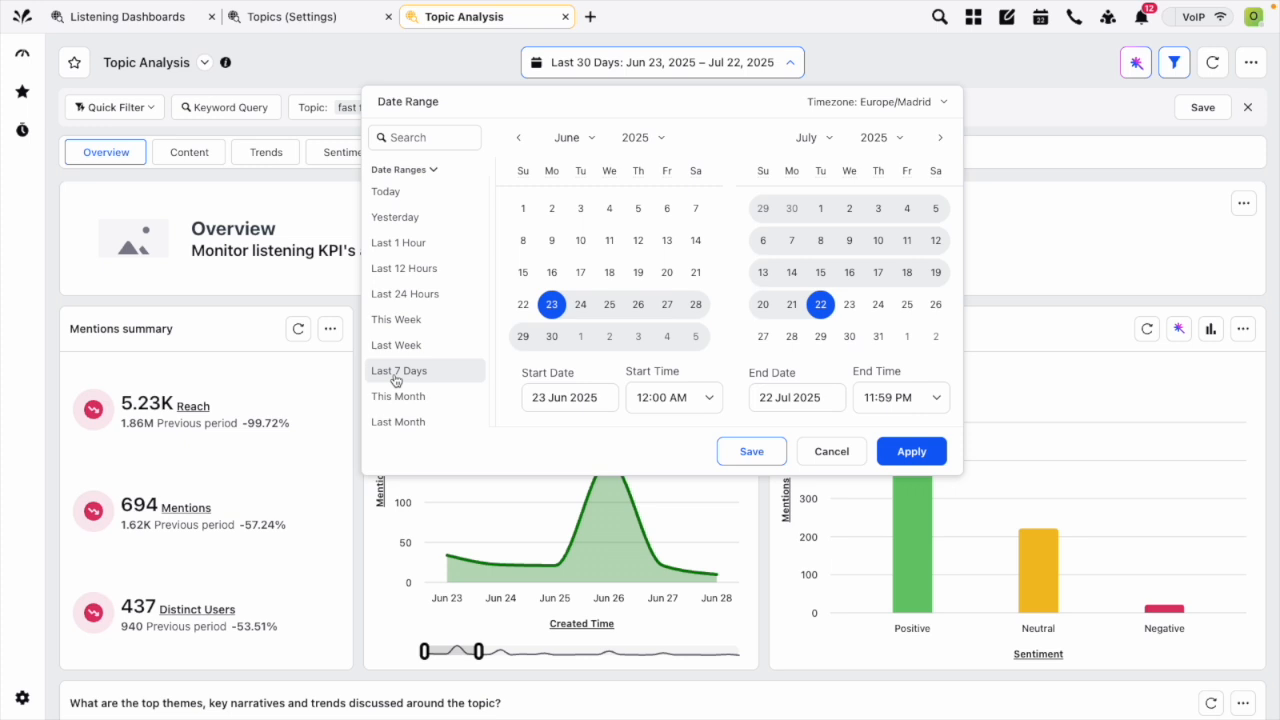
{"action": "left_click", "coordinate": [911, 452]}
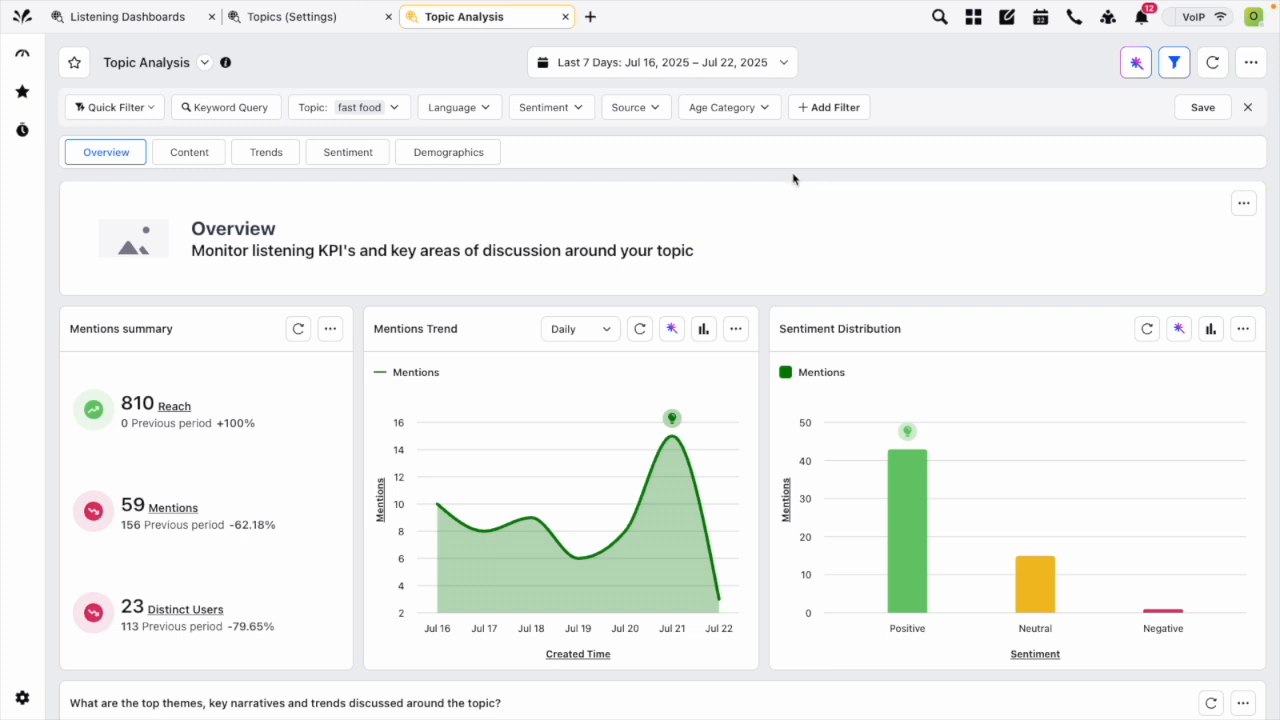
Apply a custom date range from 1 July 2025 to 15 July 2025 to the dashboard.
{"action": "left_click", "coordinate": [784, 62]}
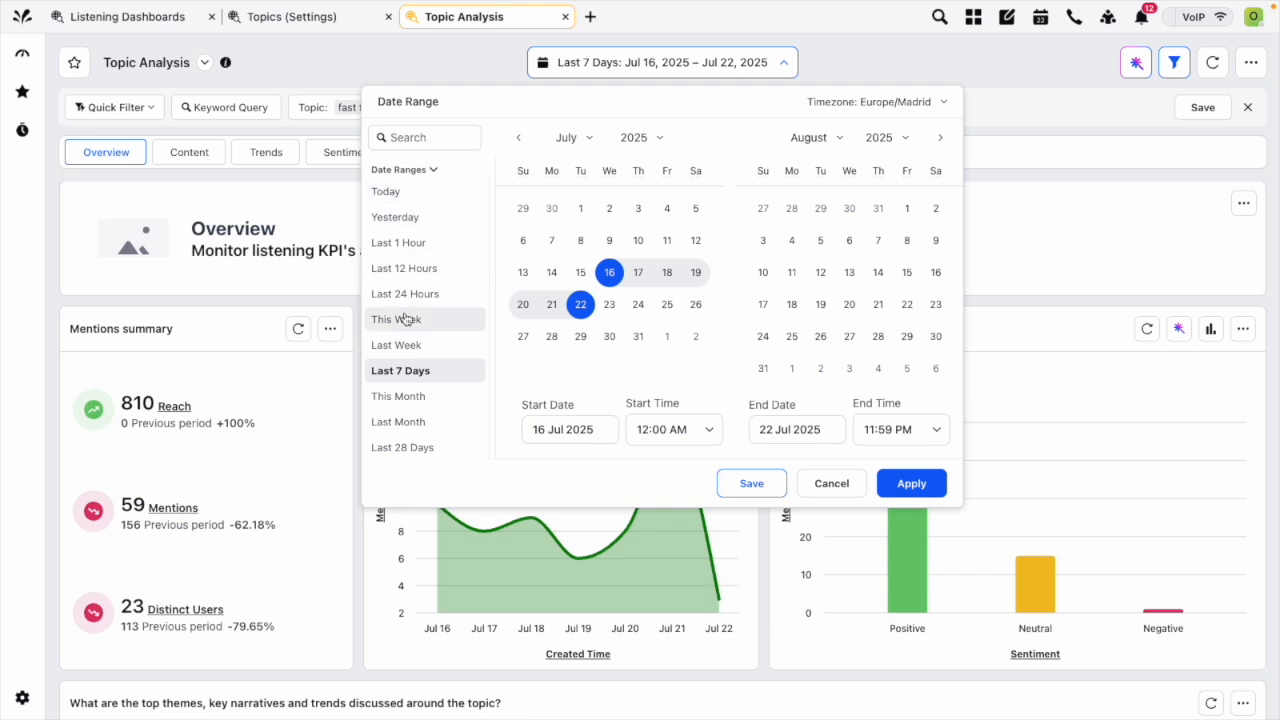
{"action": "scroll", "coordinate": [405, 320], "scroll_direction": "down", "scroll_amount": 3}
{"action": "scroll", "coordinate": [402, 324], "scroll_direction": "down", "scroll_amount": 8}
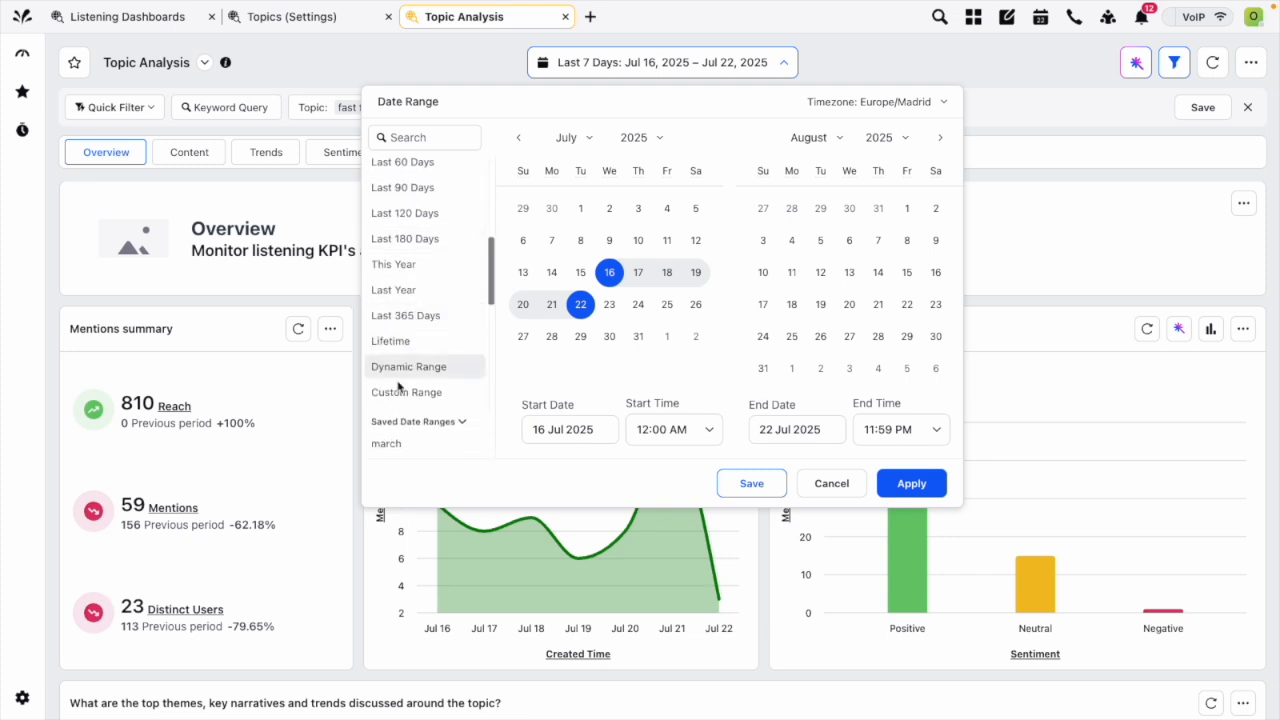
{"action": "scroll", "coordinate": [404, 385], "scroll_direction": "up", "scroll_amount": 11}
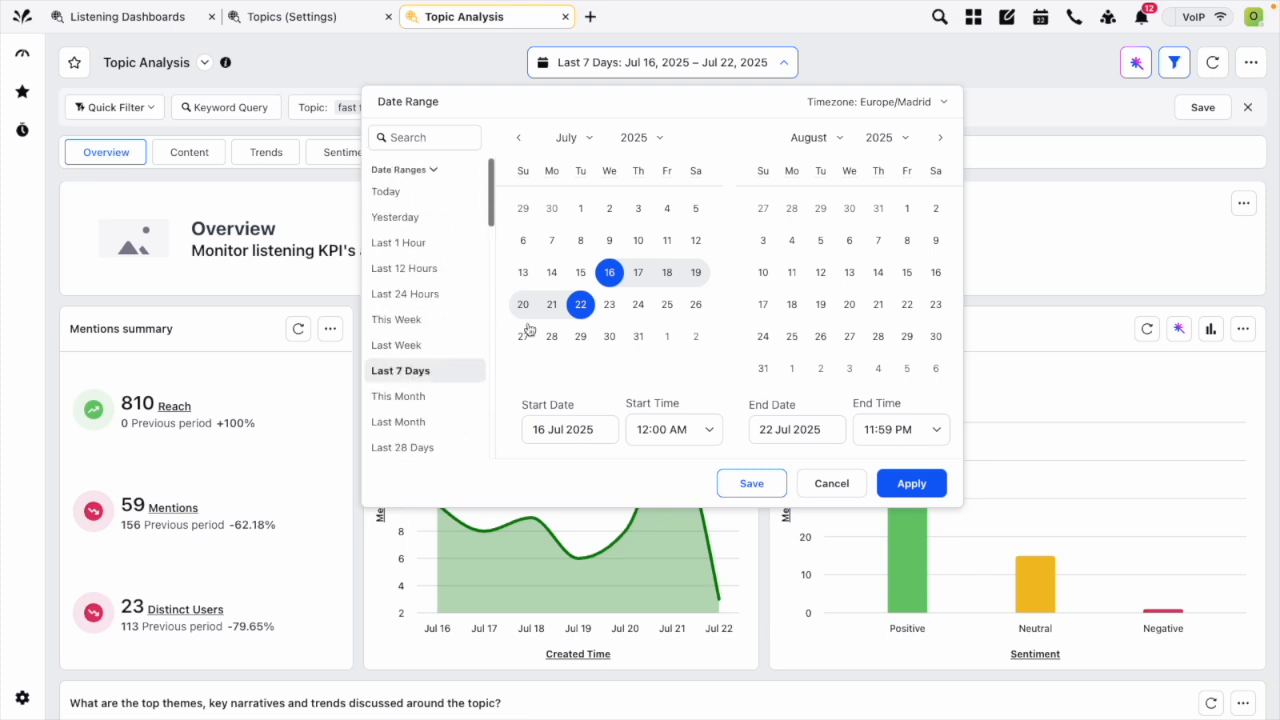
{"action": "left_click", "coordinate": [581, 208]}
{"action": "left_click", "coordinate": [581, 272]}
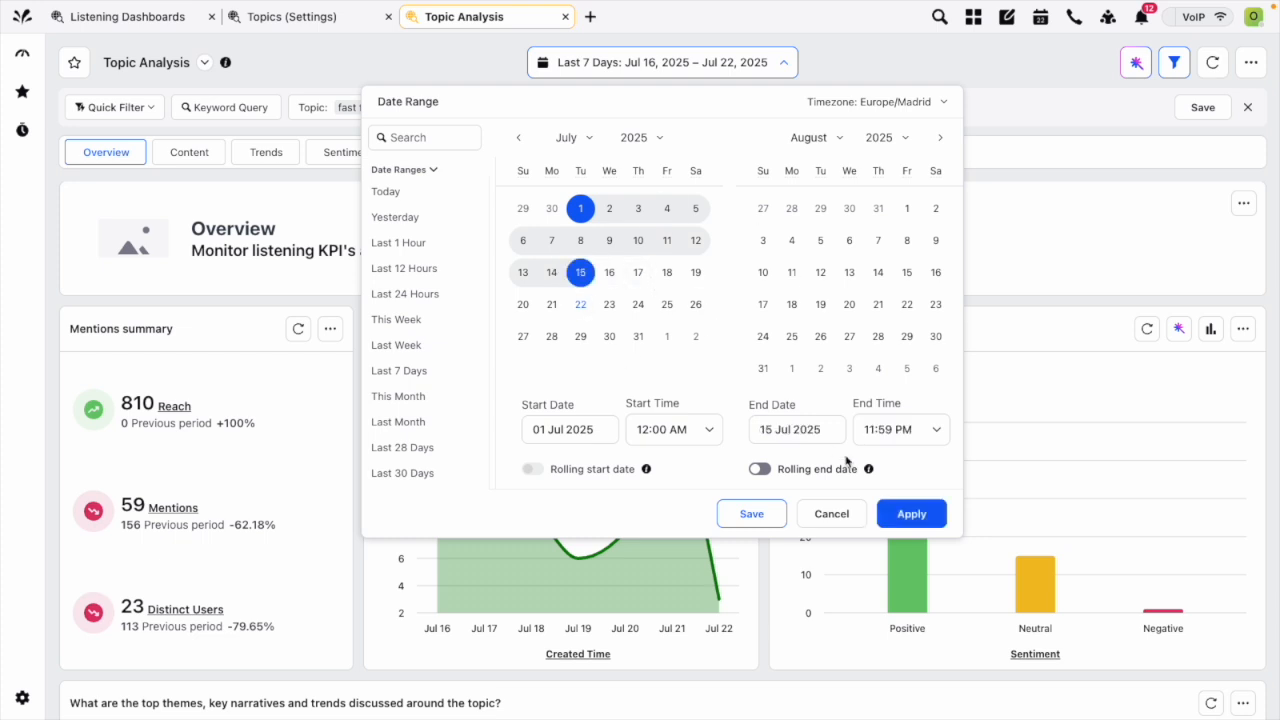
{"action": "key", "text": "Return"}
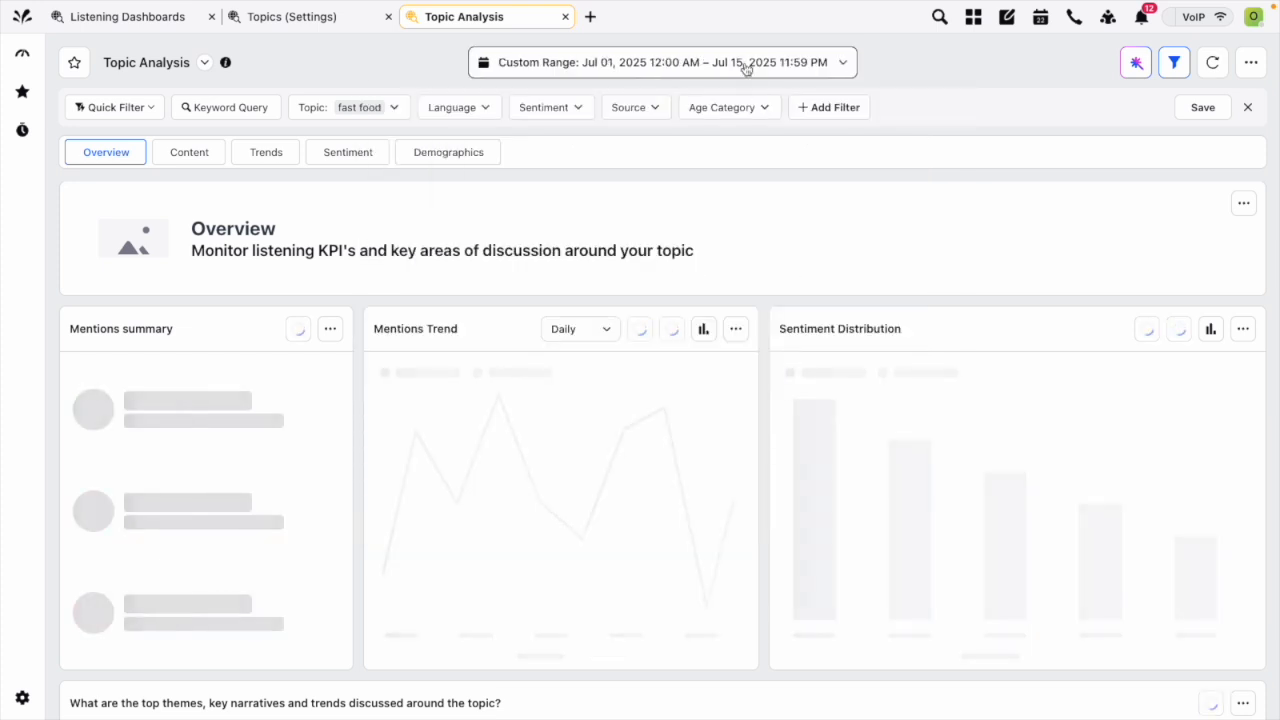
Set the dashboard's date range to Last 30 Days and apply it.
{"action": "left_click", "coordinate": [749, 63]}
{"action": "scroll", "coordinate": [395, 425], "scroll_direction": "down", "scroll_amount": 1}
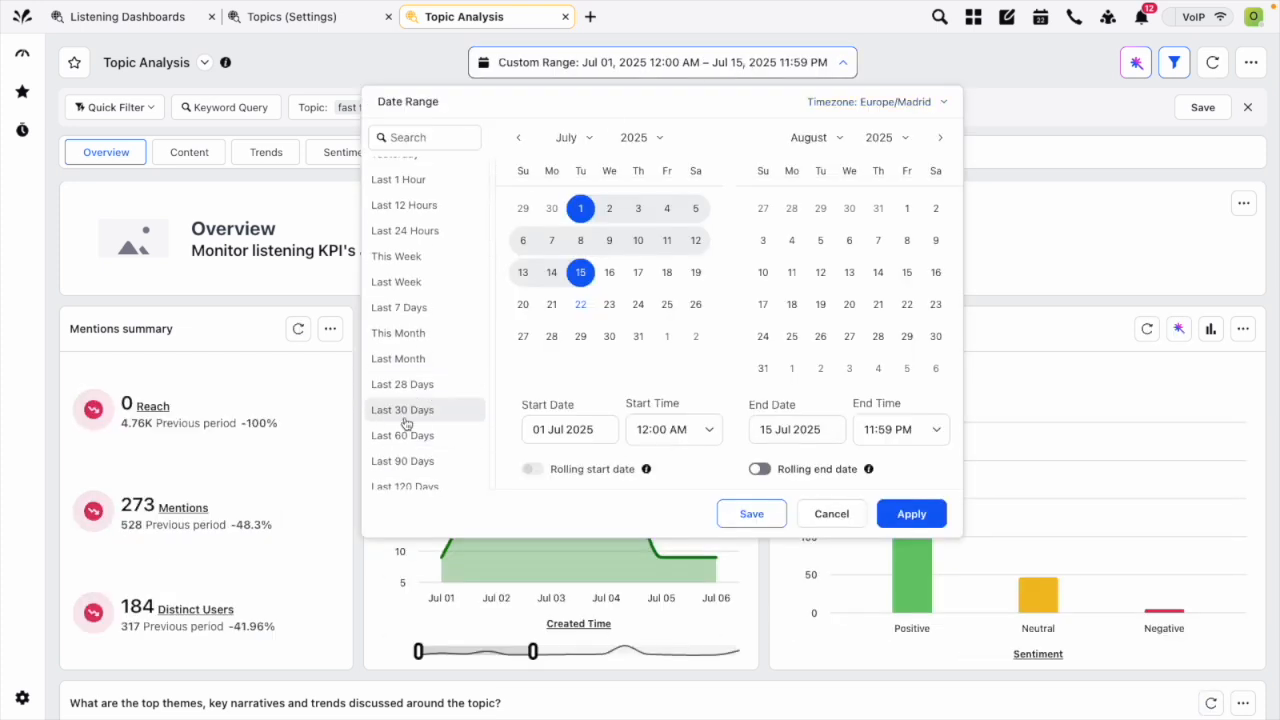
{"action": "left_click", "coordinate": [400, 410]}
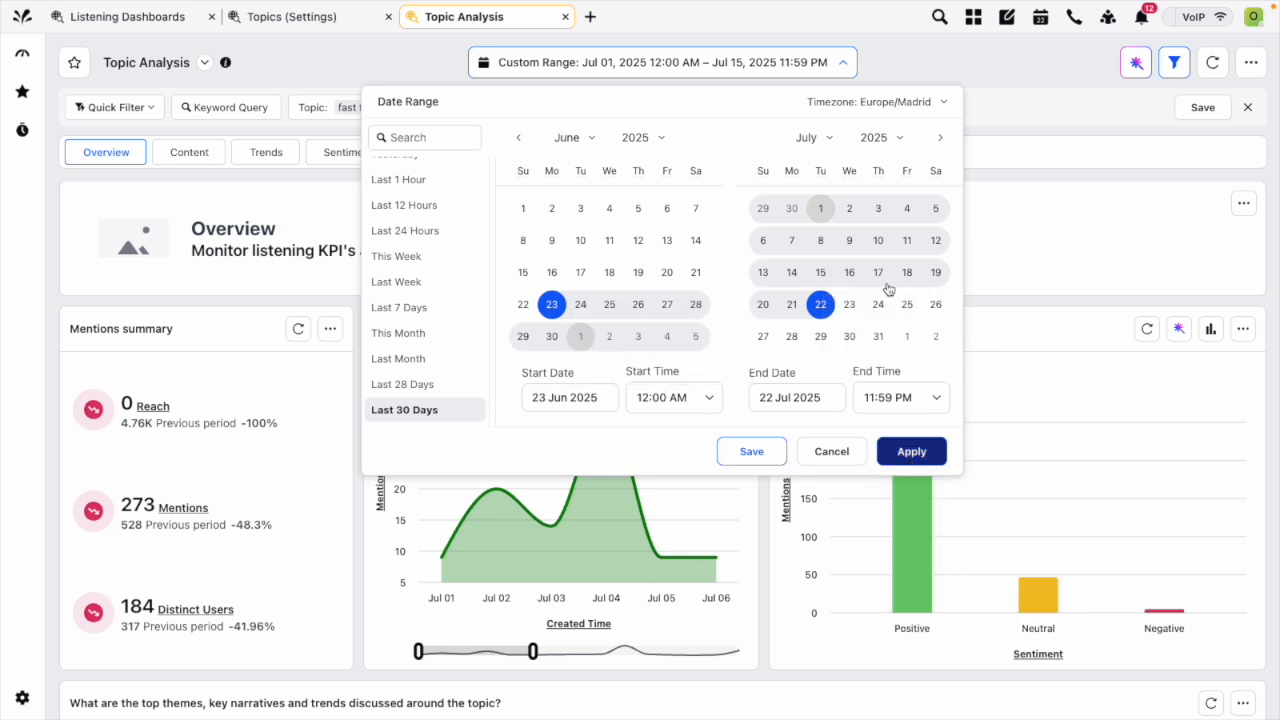
{"action": "key", "text": "Return"}
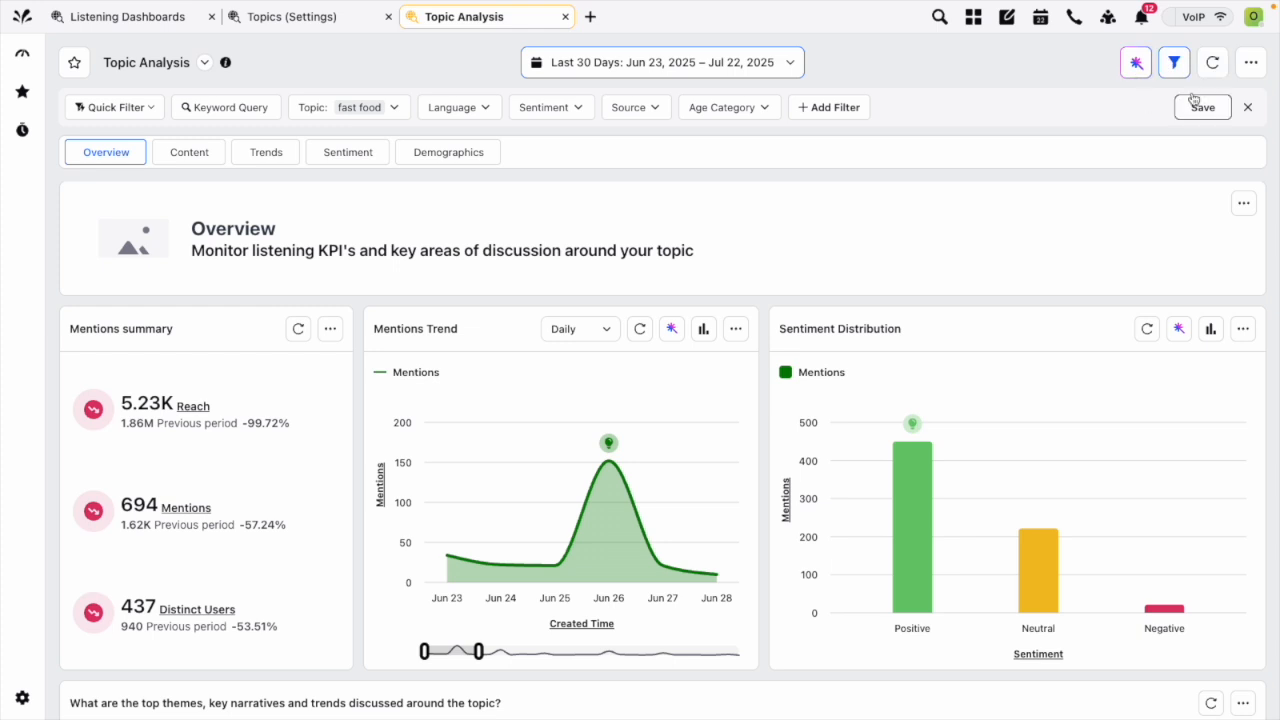
Hide and restore the dashboard's filter bar, and look through the additional dashboard actions such as Clone and Export.
{"action": "left_click", "coordinate": [1174, 64]}
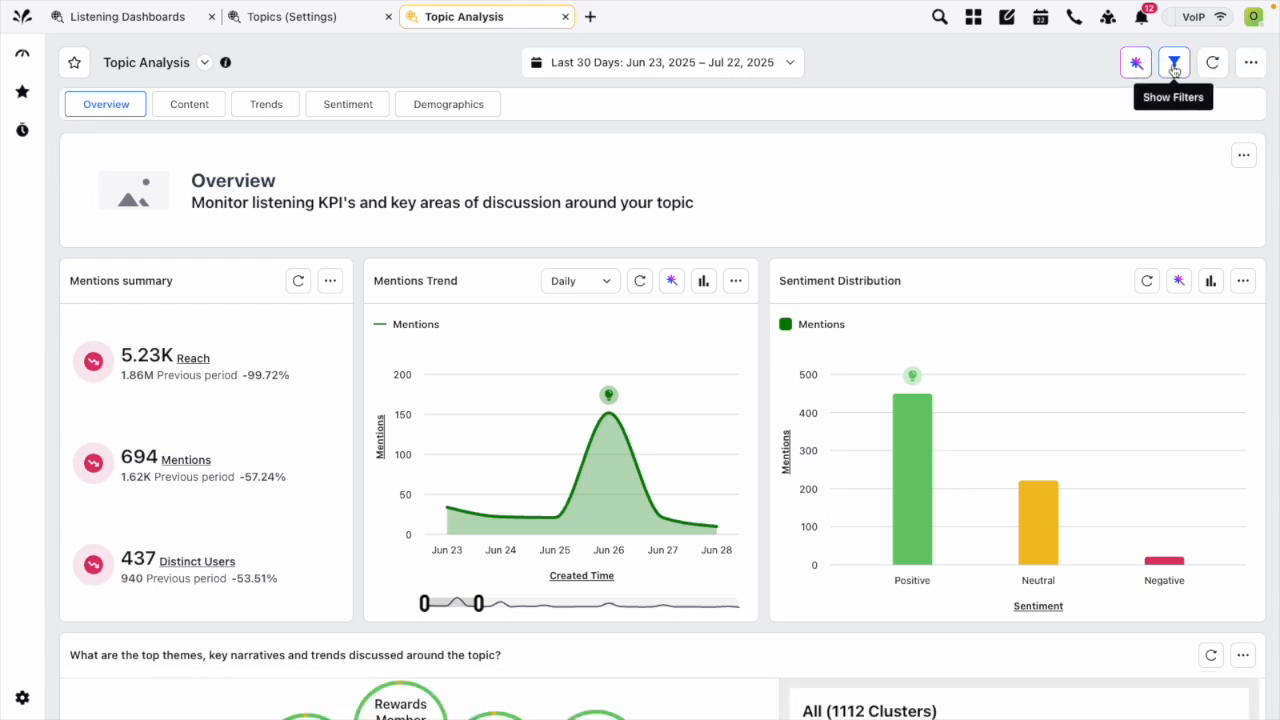
{"action": "left_click", "coordinate": [1174, 64]}
{"action": "left_click", "coordinate": [1174, 64]}
{"action": "left_click", "coordinate": [1174, 64]}
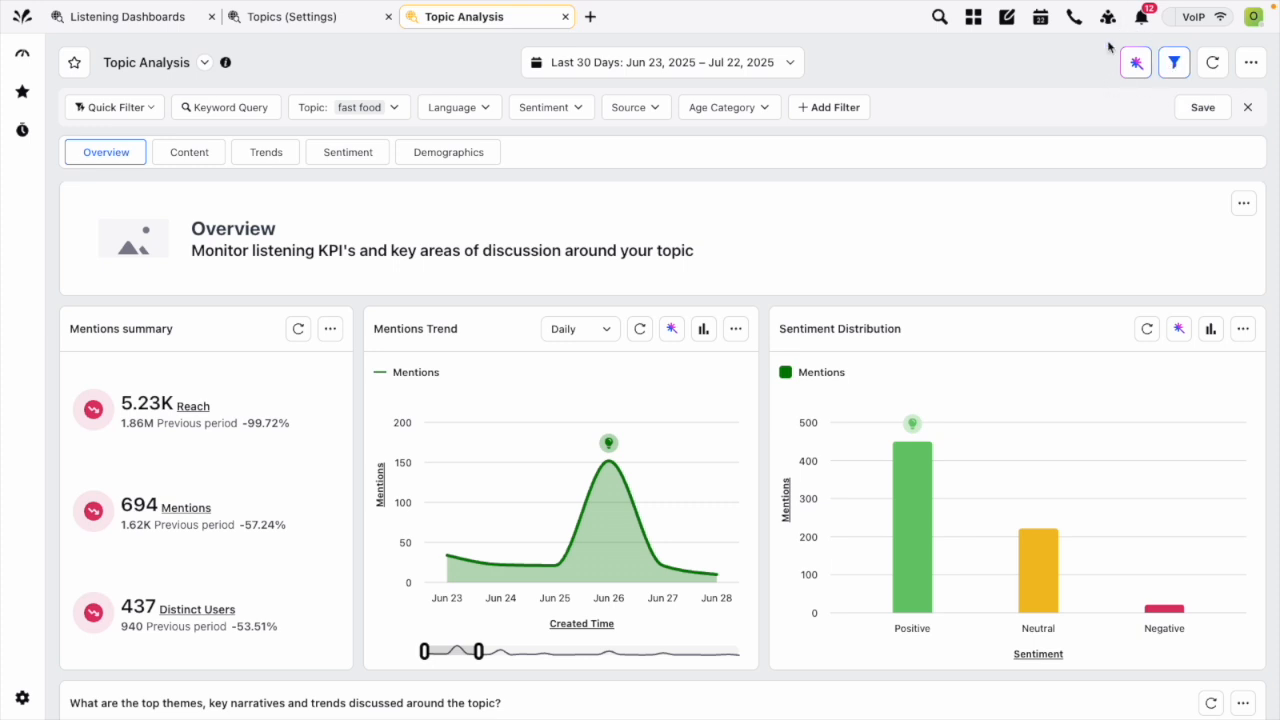
{"action": "left_click", "coordinate": [1251, 62]}
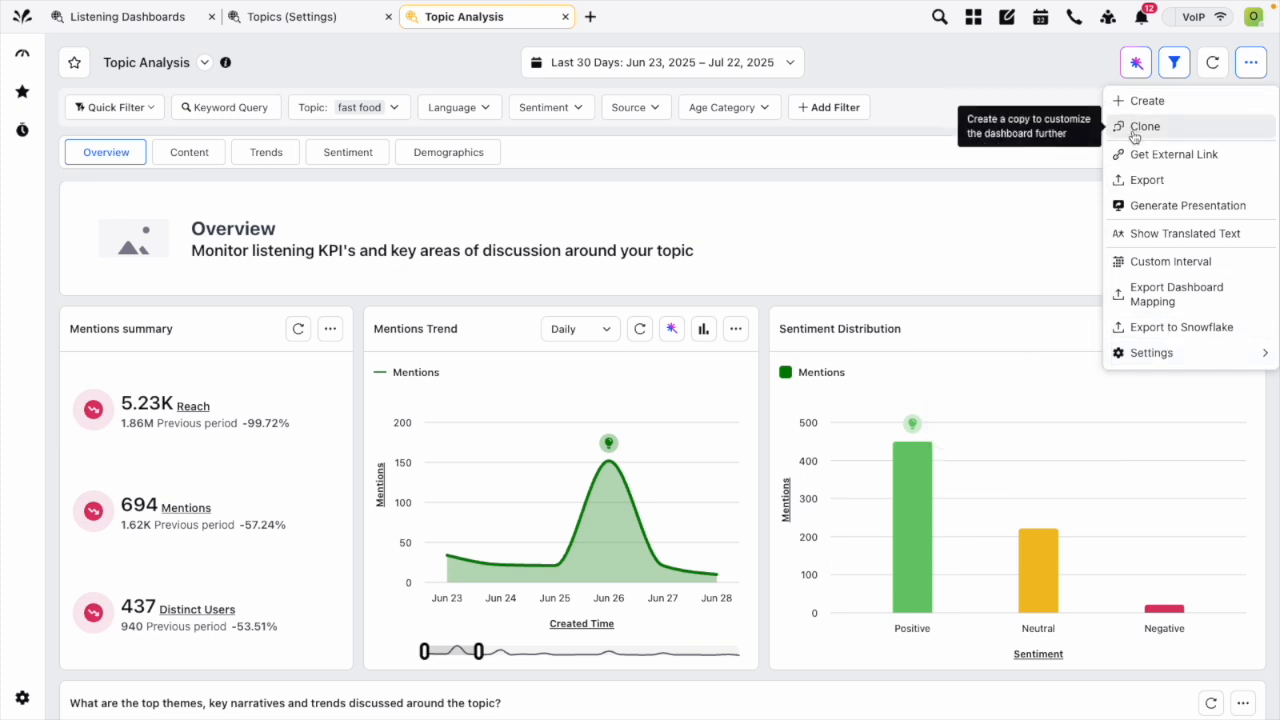
{"action": "left_click", "coordinate": [1088, 66]}
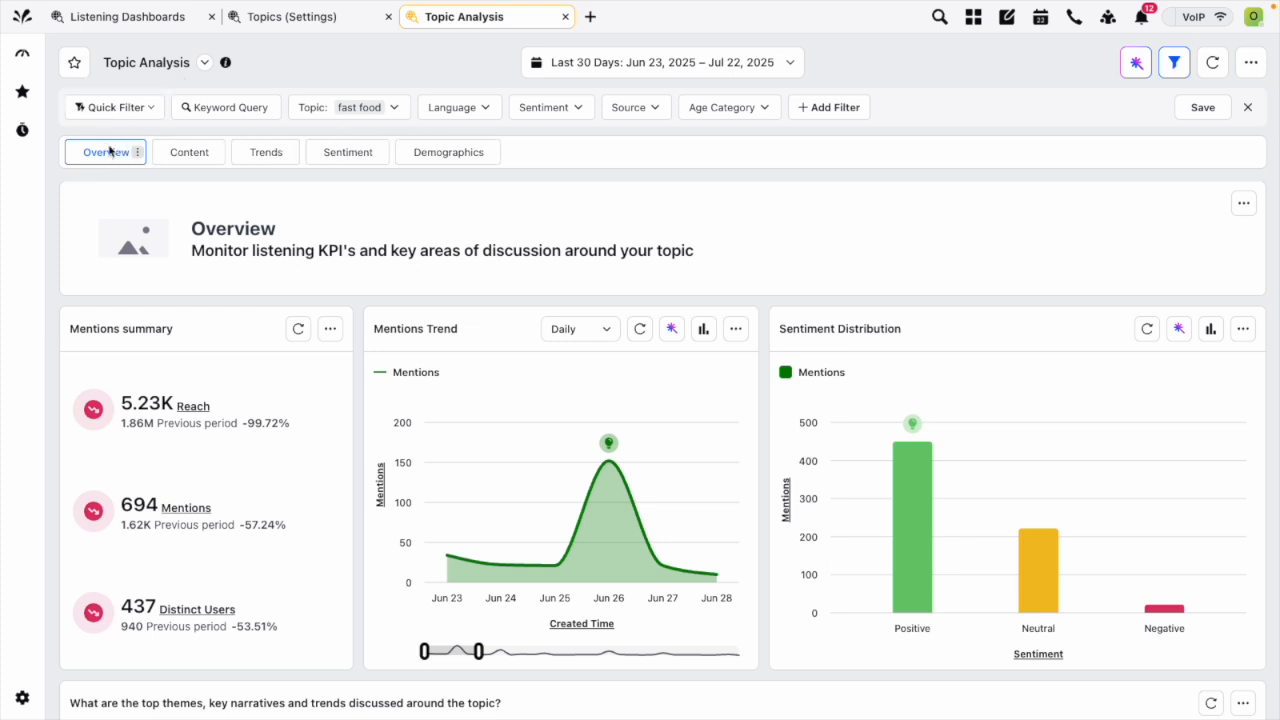
Review the Content and Trends sections of the fast food topic dashboard.
{"action": "left_click", "coordinate": [190, 153]}
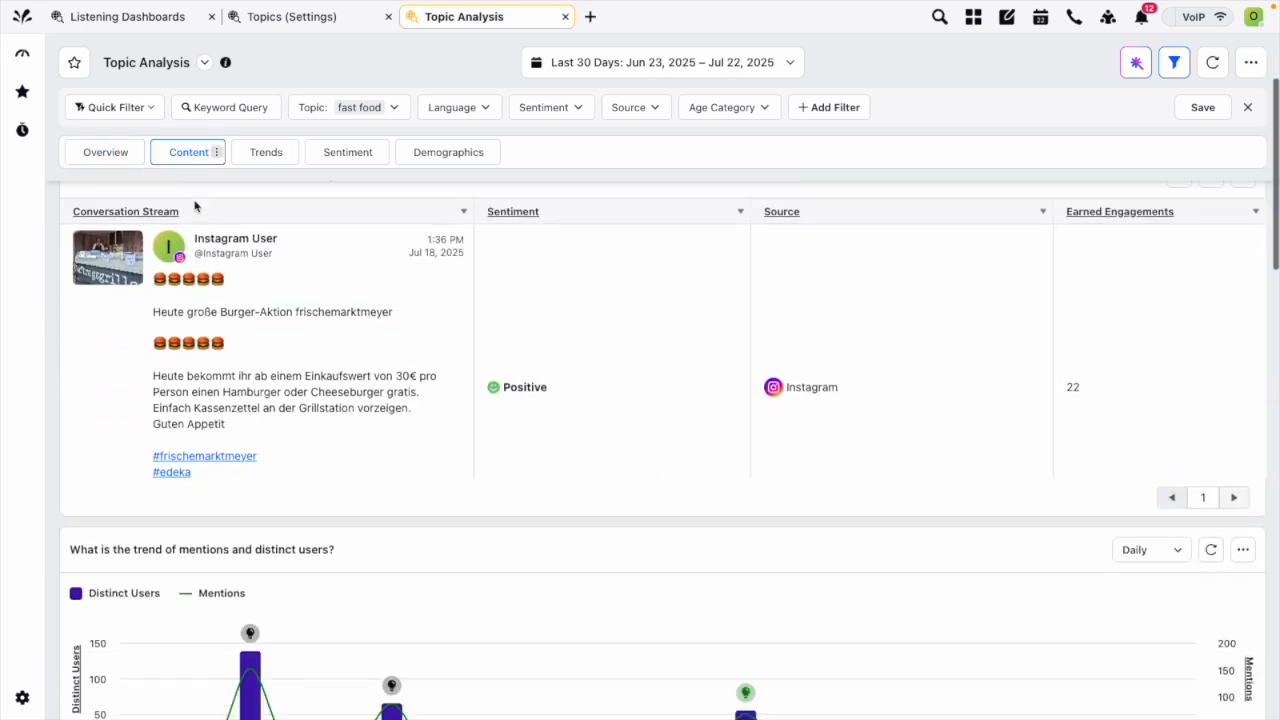
{"action": "scroll", "coordinate": [195, 205], "scroll_direction": "down", "scroll_amount": 5}
{"action": "scroll", "coordinate": [198, 192], "scroll_direction": "up", "scroll_amount": 5}
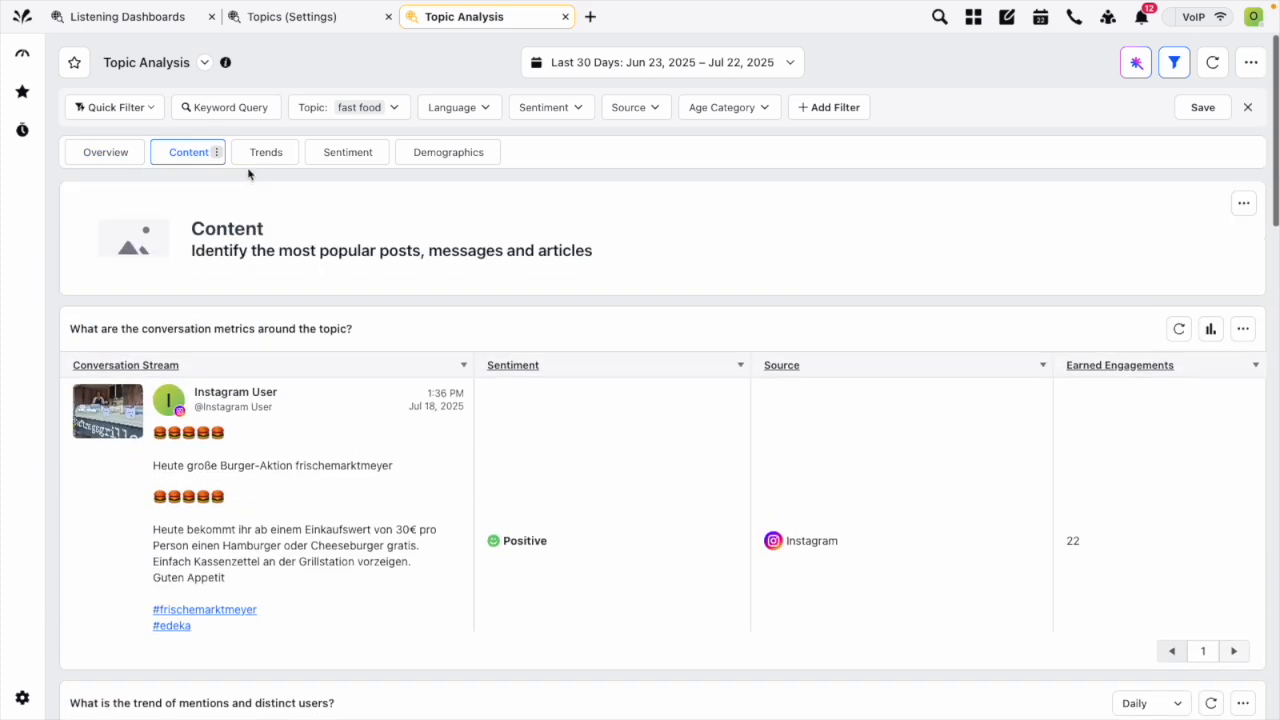
{"action": "left_click", "coordinate": [260, 152]}
{"action": "scroll", "coordinate": [411, 326], "scroll_direction": "down", "scroll_amount": 10}
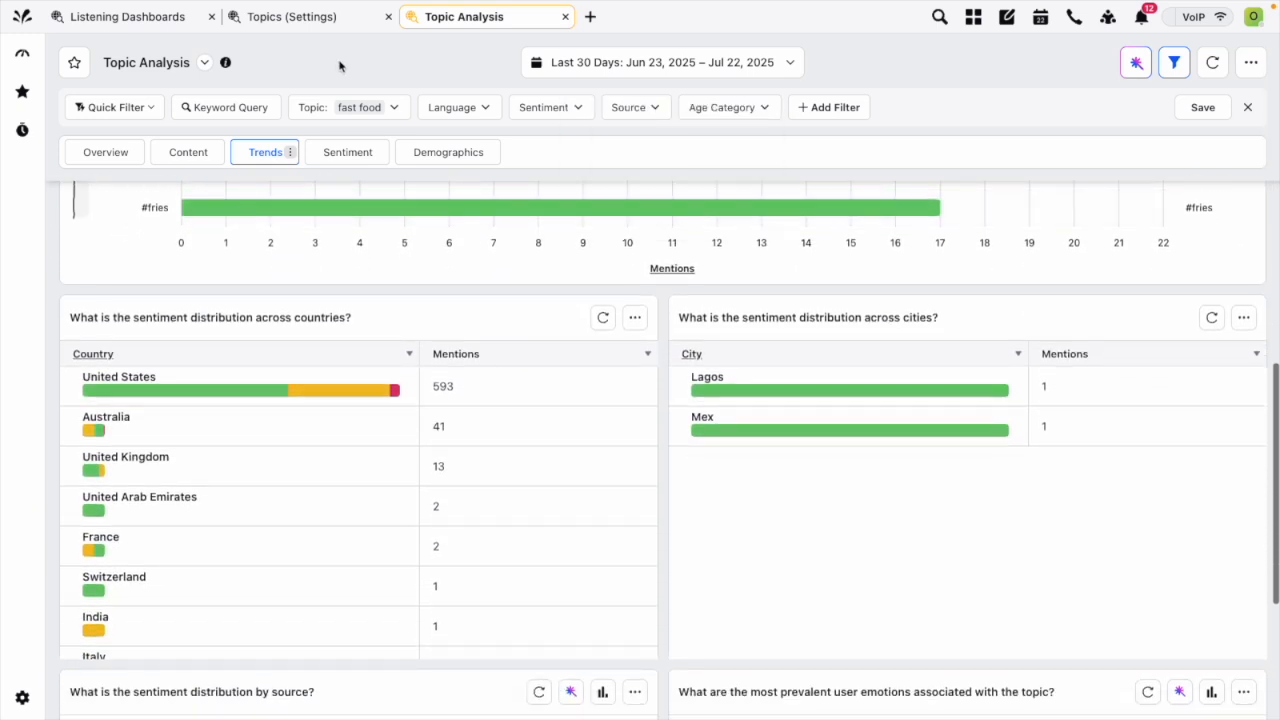
Review the Sentiment and Demographics sections of the fast food topic dashboard.
{"action": "left_click", "coordinate": [355, 152]}
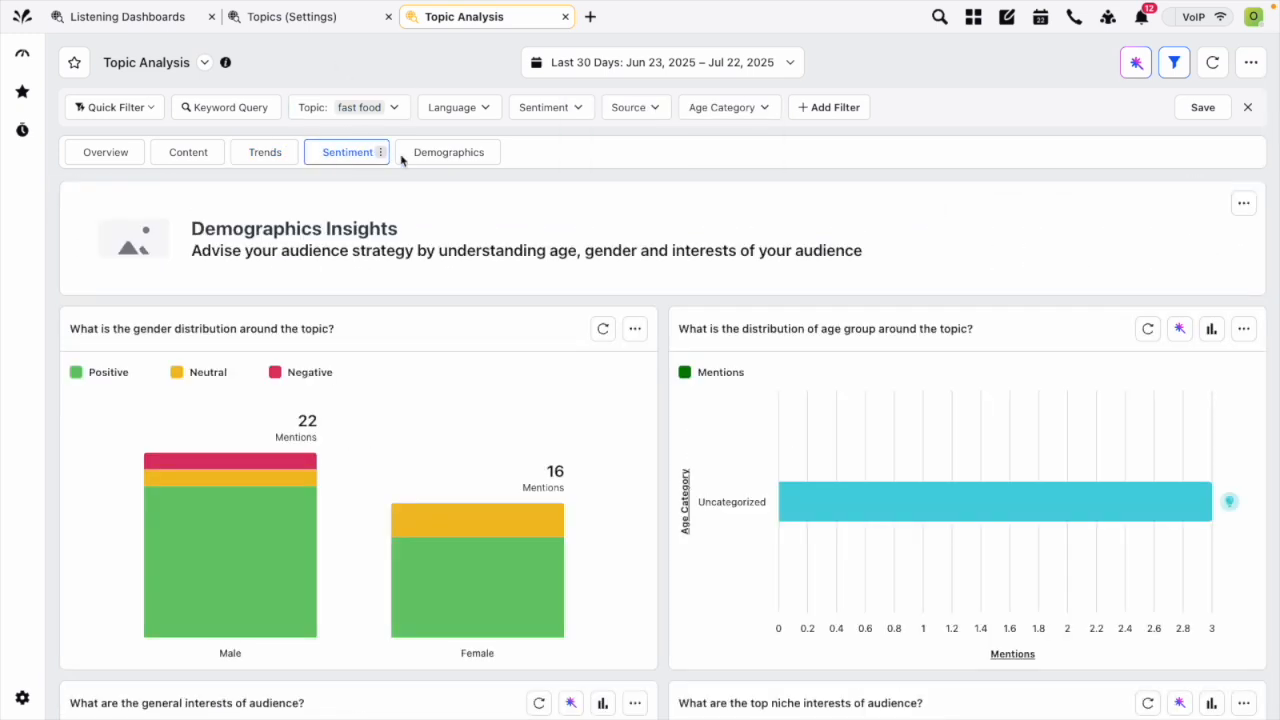
{"action": "scroll", "coordinate": [502, 226], "scroll_direction": "down", "scroll_amount": 8}
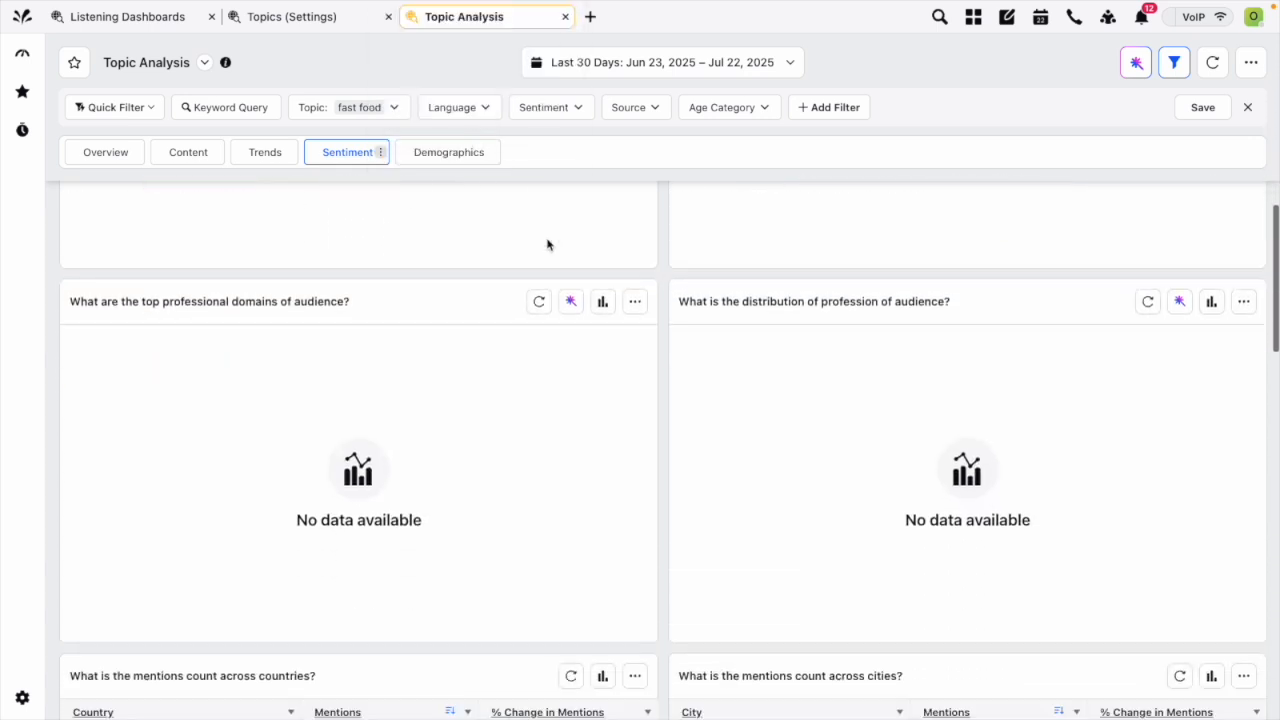
{"action": "scroll", "coordinate": [549, 243], "scroll_direction": "up", "scroll_amount": 3}
{"action": "scroll", "coordinate": [547, 243], "scroll_direction": "up", "scroll_amount": 5}
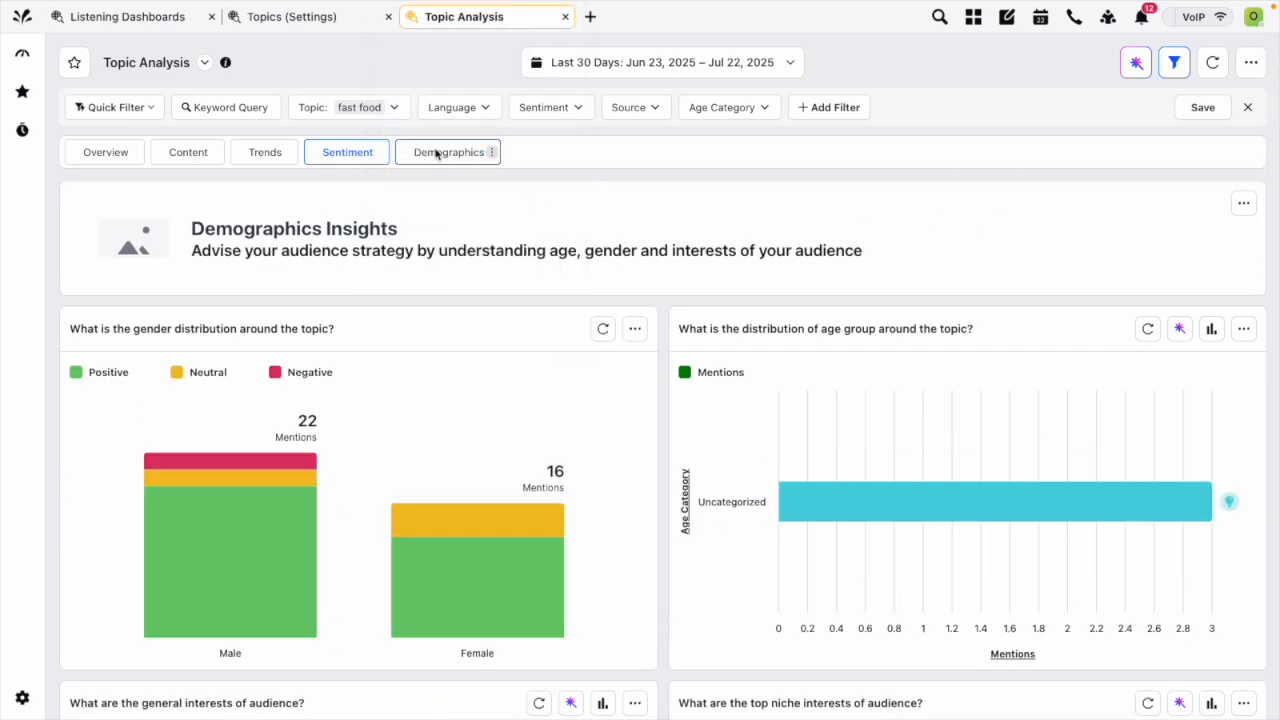
{"action": "left_click", "coordinate": [588, 160]}
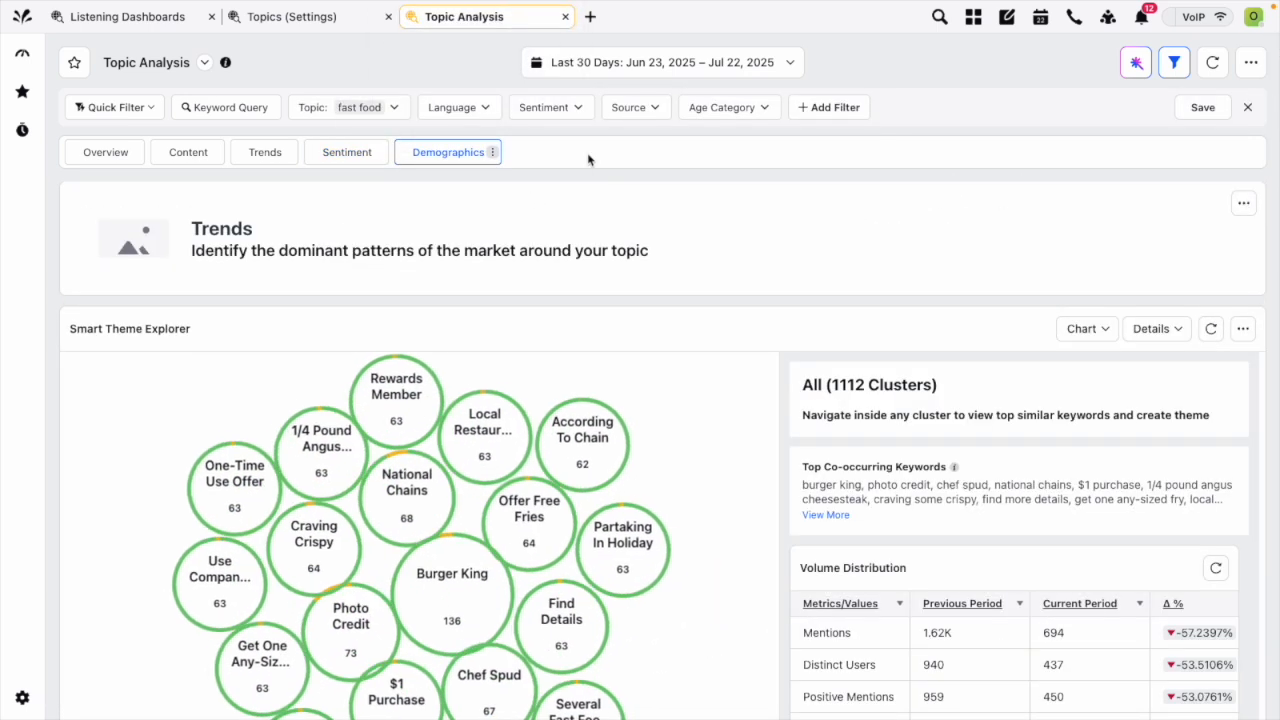
Return to the Overview section and review its mentions, sentiment and top themes widgets.
{"action": "left_click", "coordinate": [108, 153]}
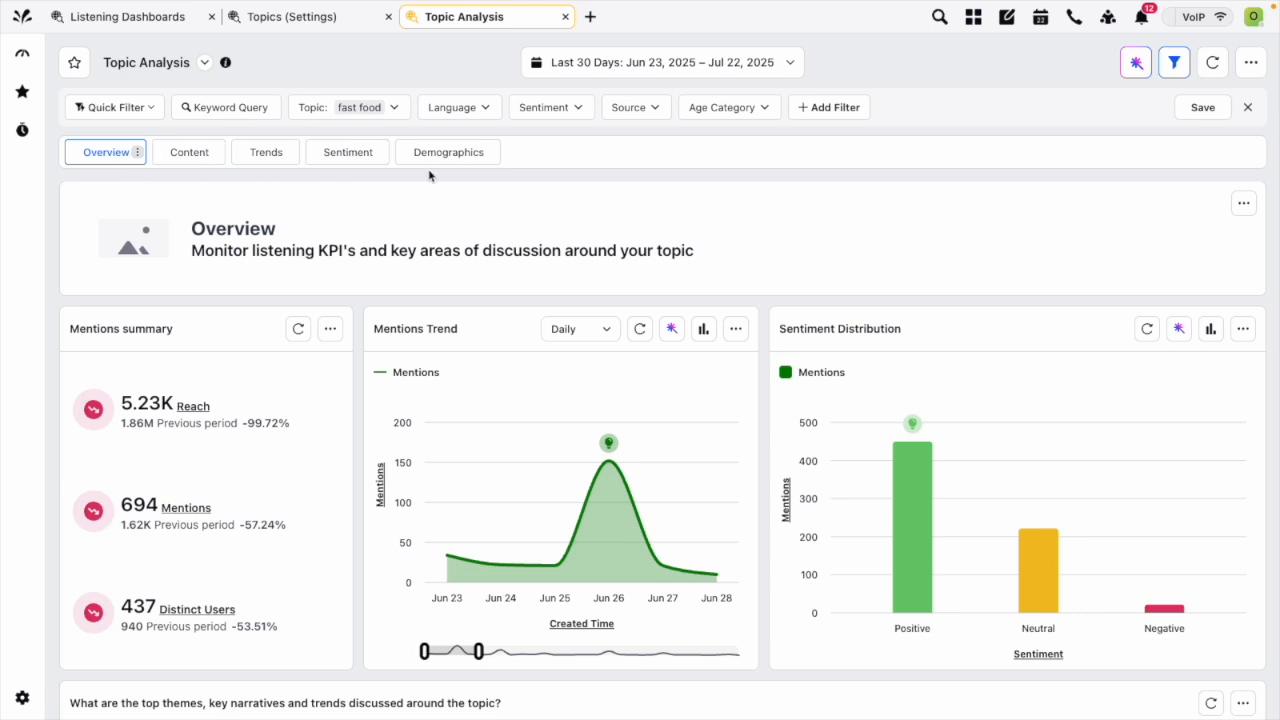
{"action": "scroll", "coordinate": [357, 308], "scroll_direction": "down", "scroll_amount": 20}
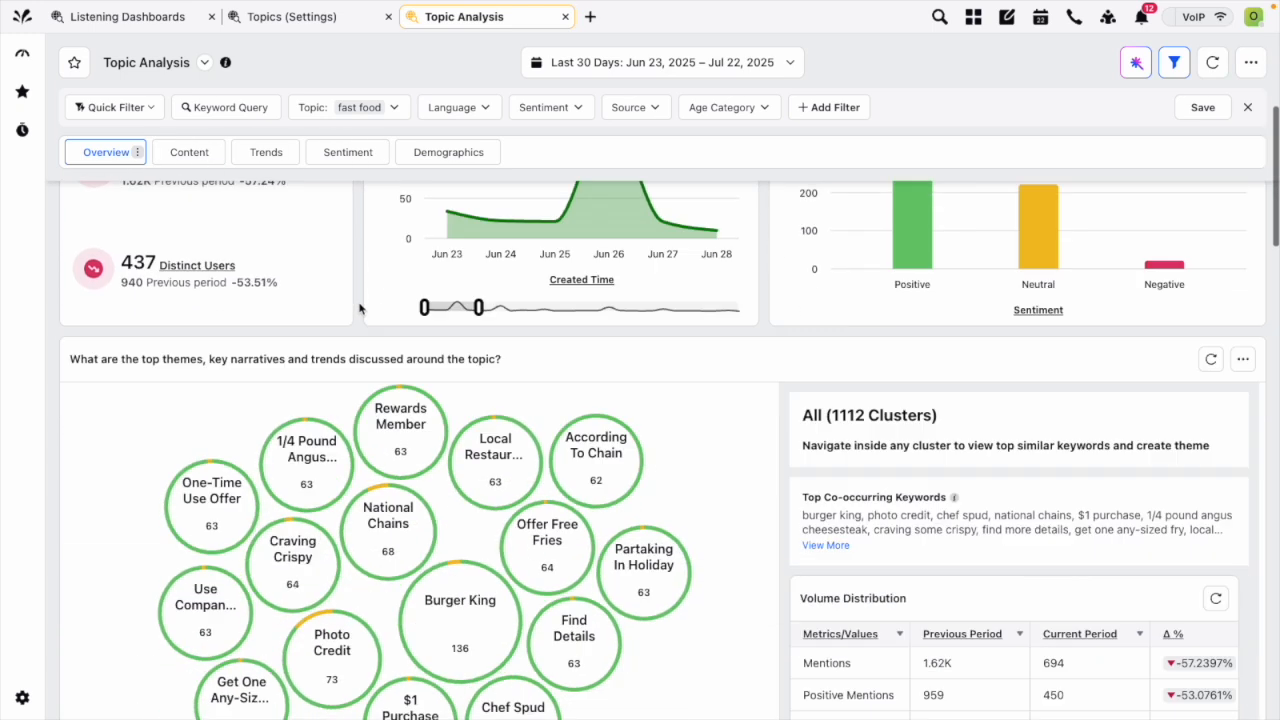
{"action": "scroll", "coordinate": [363, 354], "scroll_direction": "up", "scroll_amount": 20}
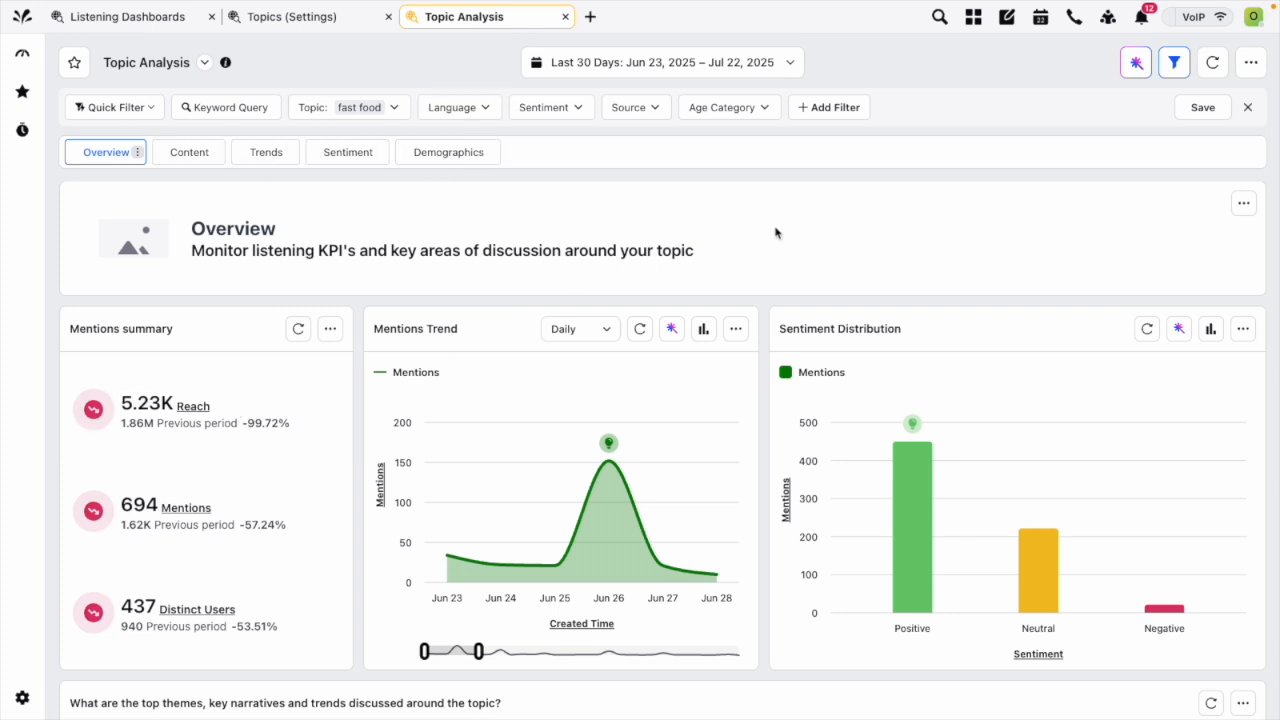
Apply a Language filter that includes English, and check the Overview widgets with it.
{"action": "scroll", "coordinate": [650, 160], "scroll_direction": "down", "scroll_amount": 1}
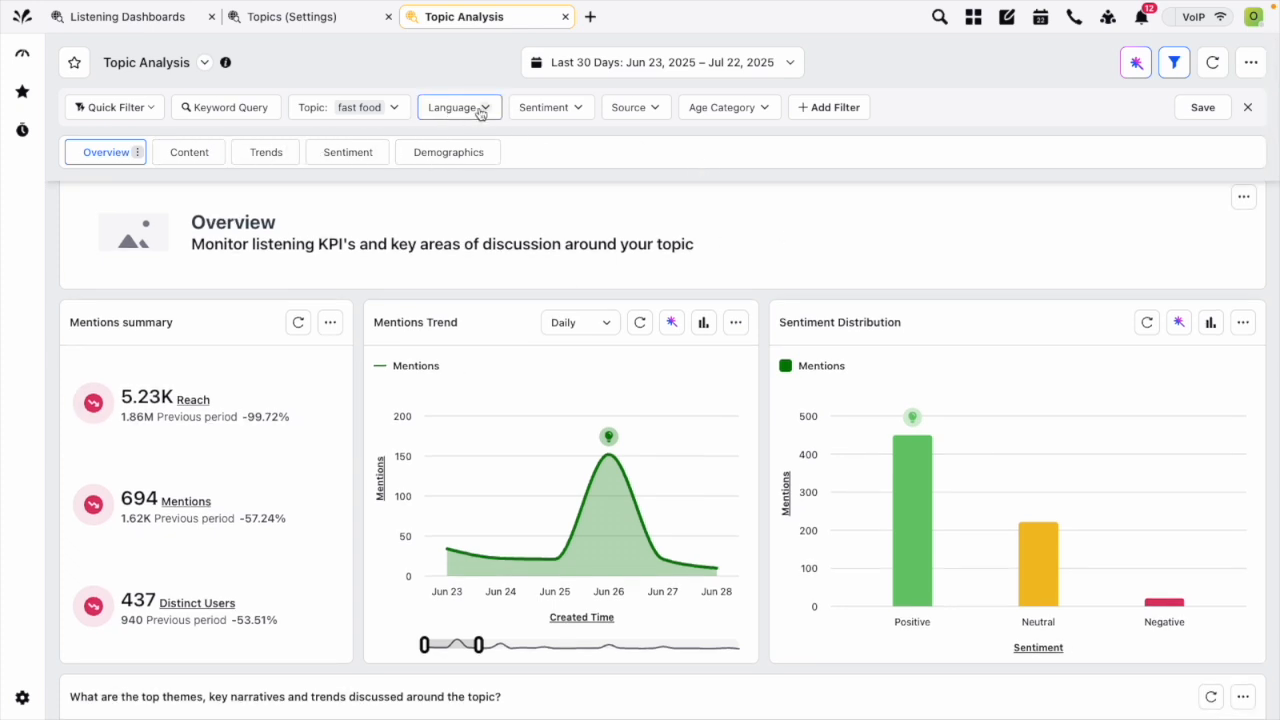
{"action": "left_click", "coordinate": [482, 108]}
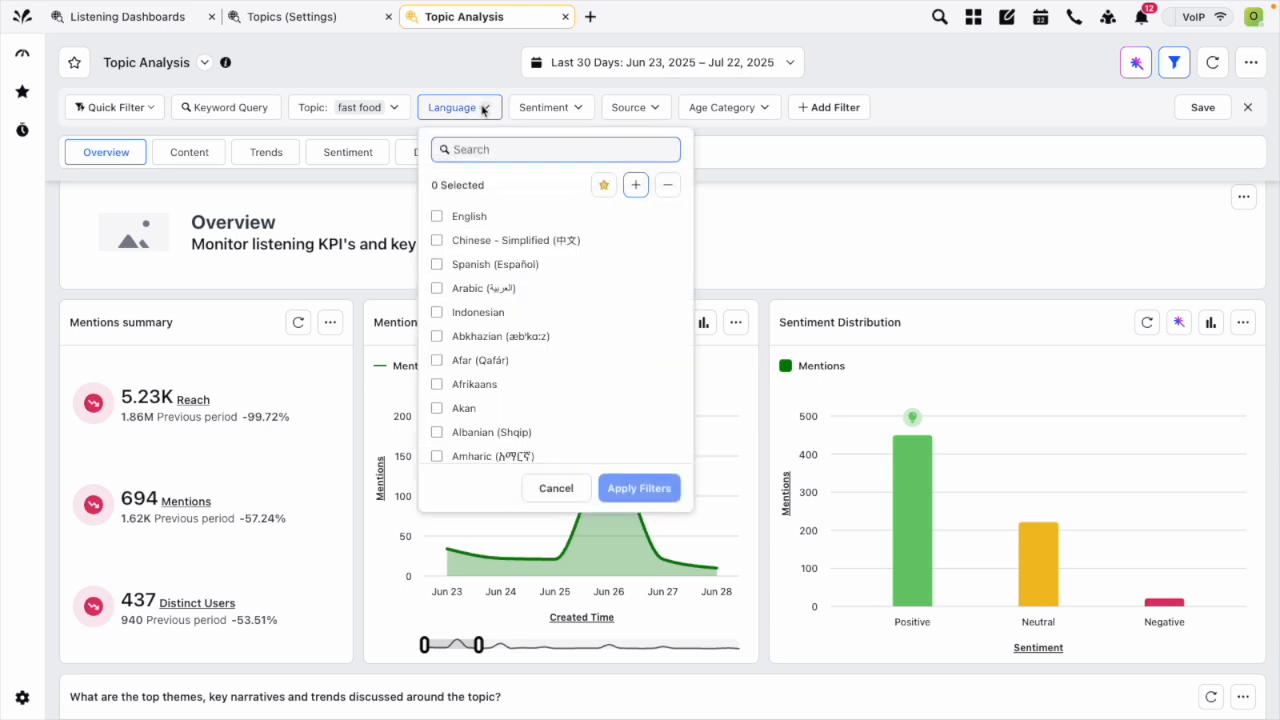
{"action": "left_click", "coordinate": [474, 221]}
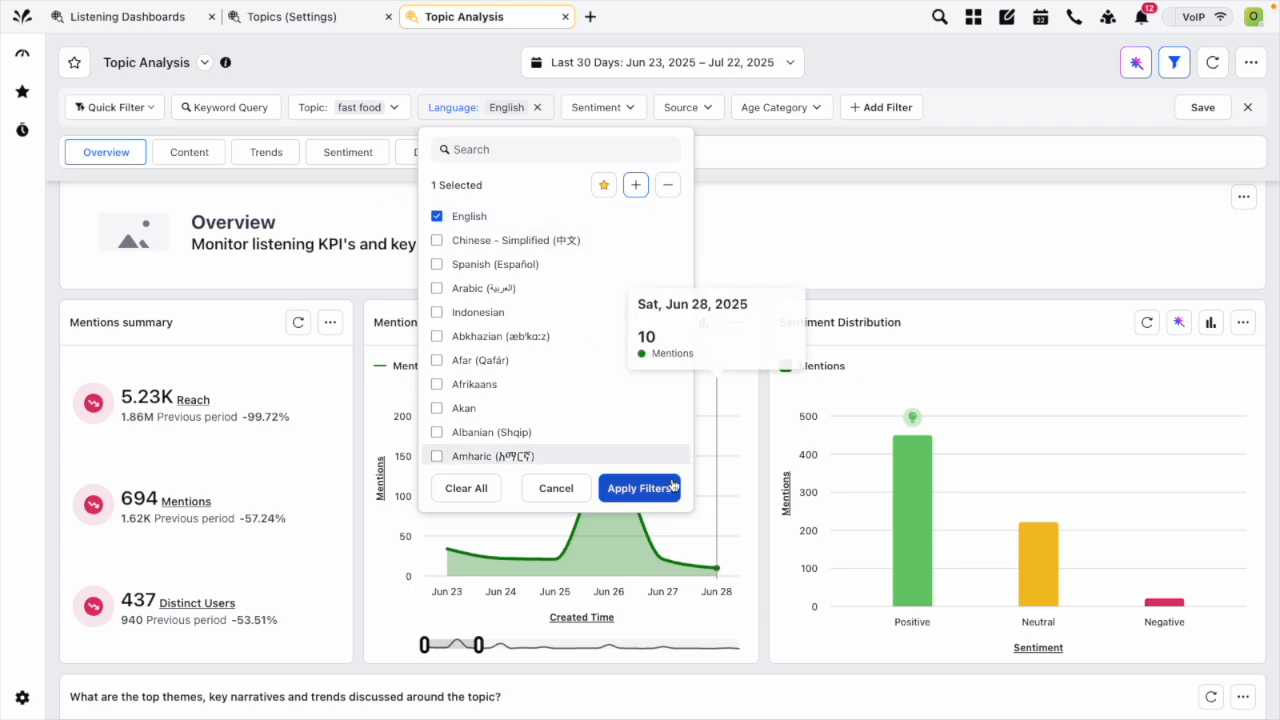
{"action": "left_click", "coordinate": [639, 488]}
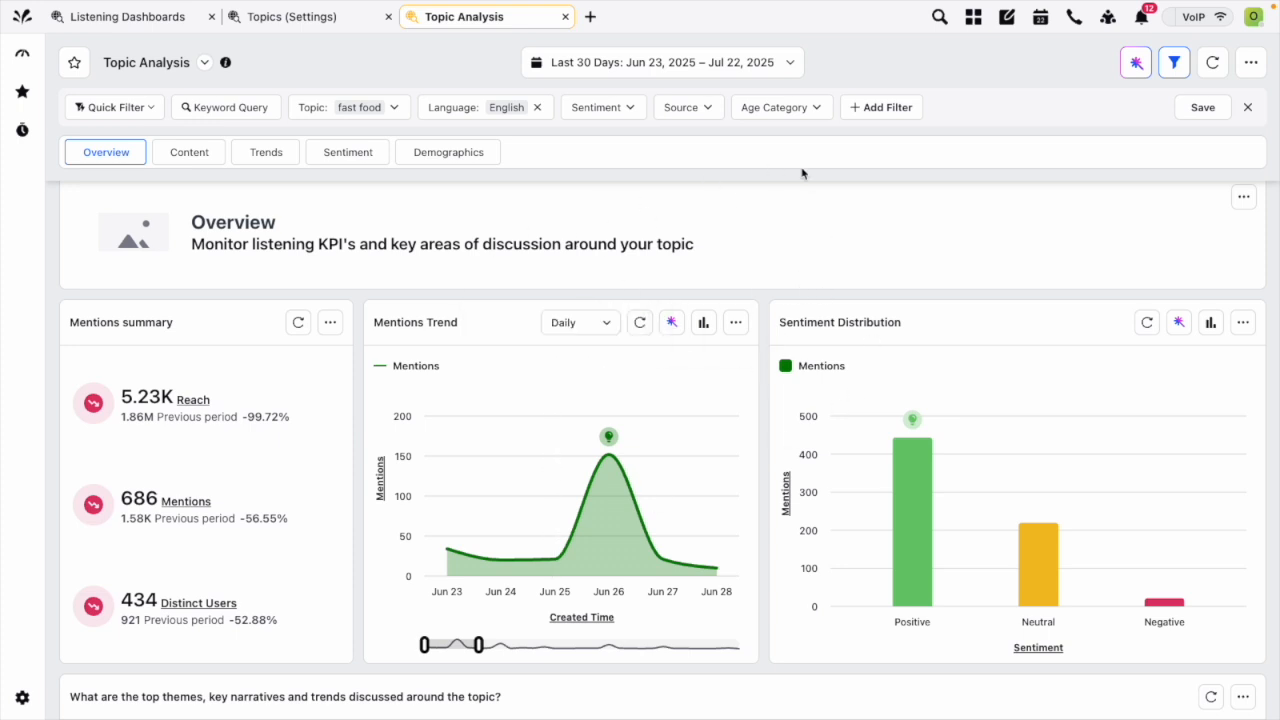
{"action": "scroll", "coordinate": [760, 440], "scroll_direction": "down", "scroll_amount": 1}
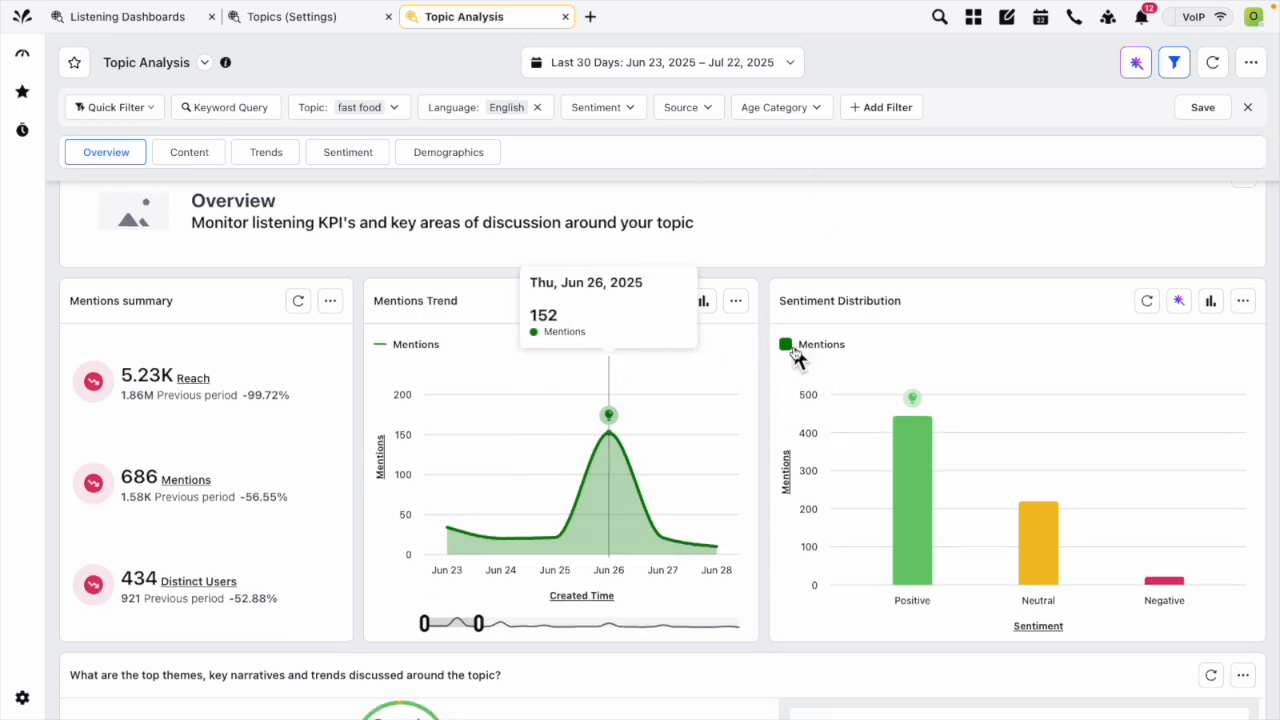
{"action": "scroll", "coordinate": [748, 357], "scroll_direction": "up", "scroll_amount": 1}
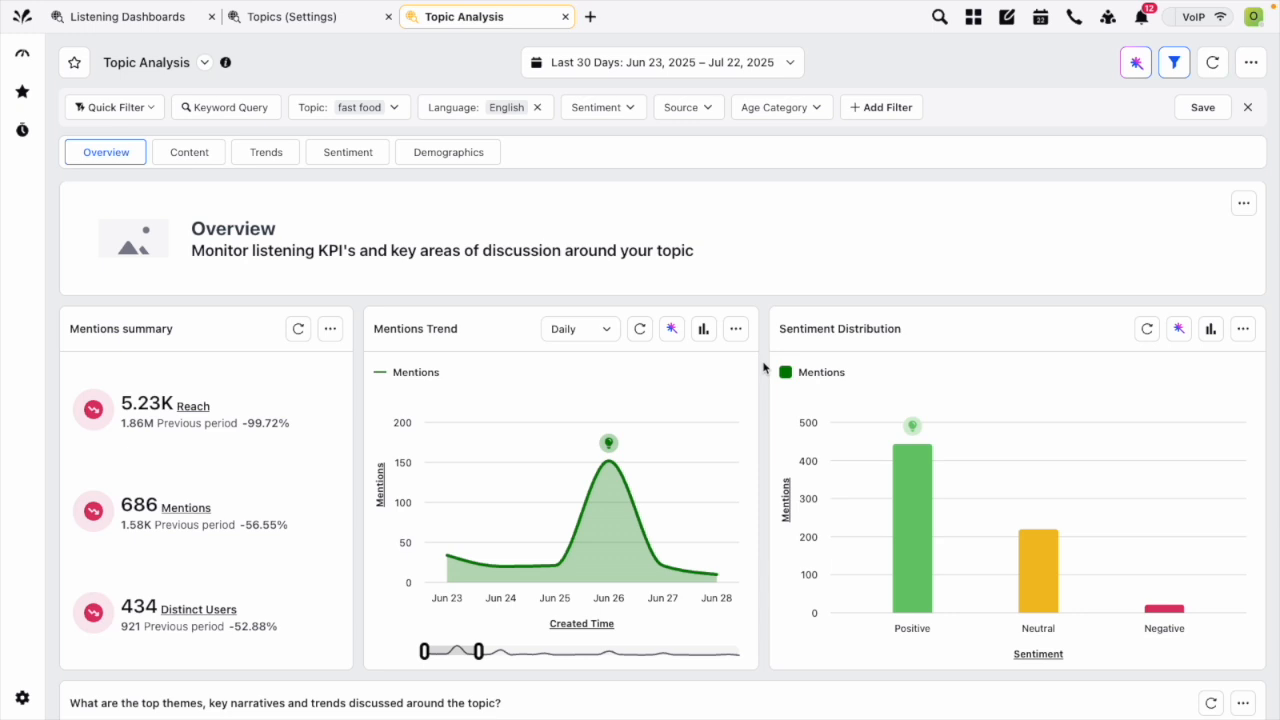
Apply the Language filter as an exclusion of English, and remove it after reviewing the Overview widgets.
{"action": "left_click", "coordinate": [470, 107]}
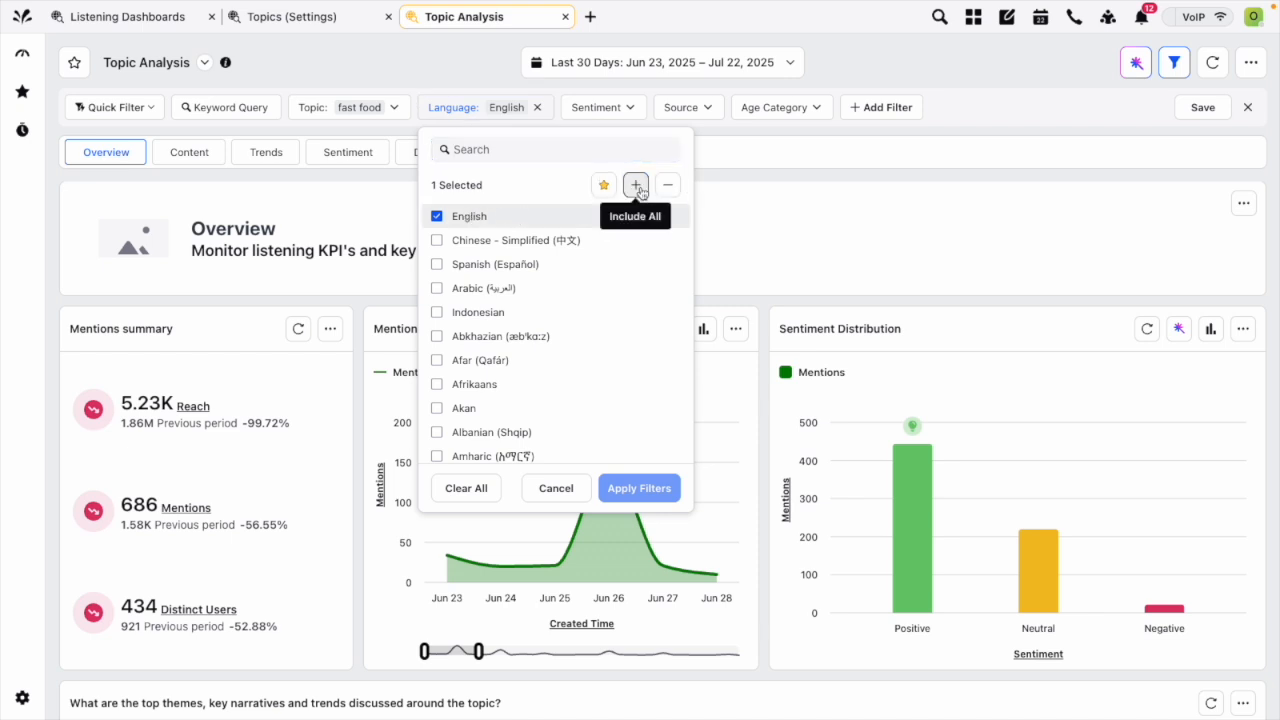
{"action": "left_click", "coordinate": [663, 188]}
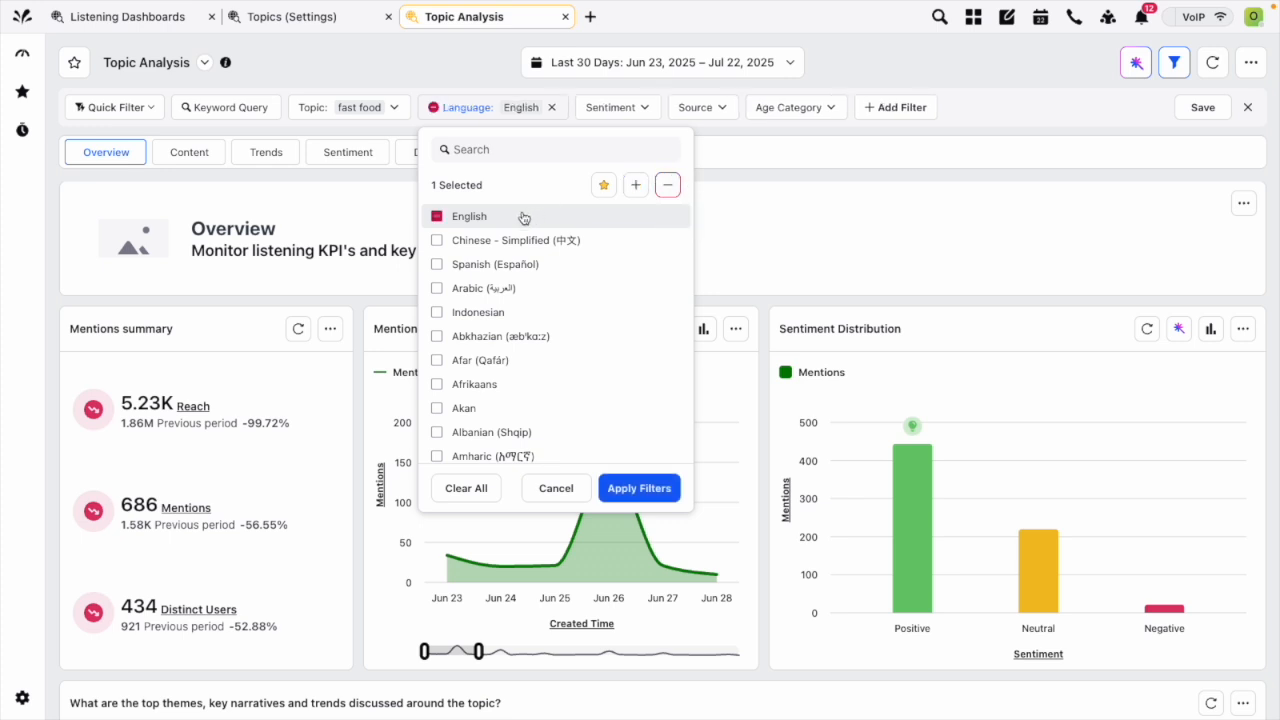
{"action": "left_click", "coordinate": [655, 492]}
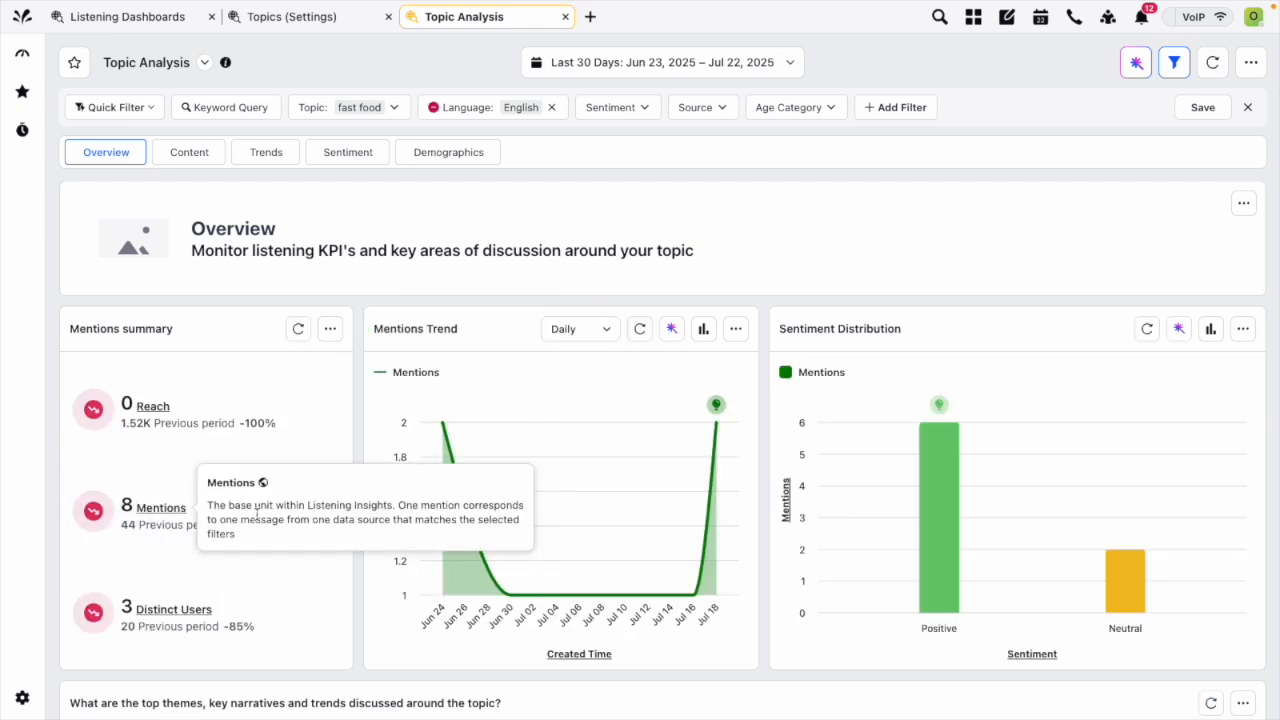
{"action": "mouse_move", "coordinate": [446, 434]}
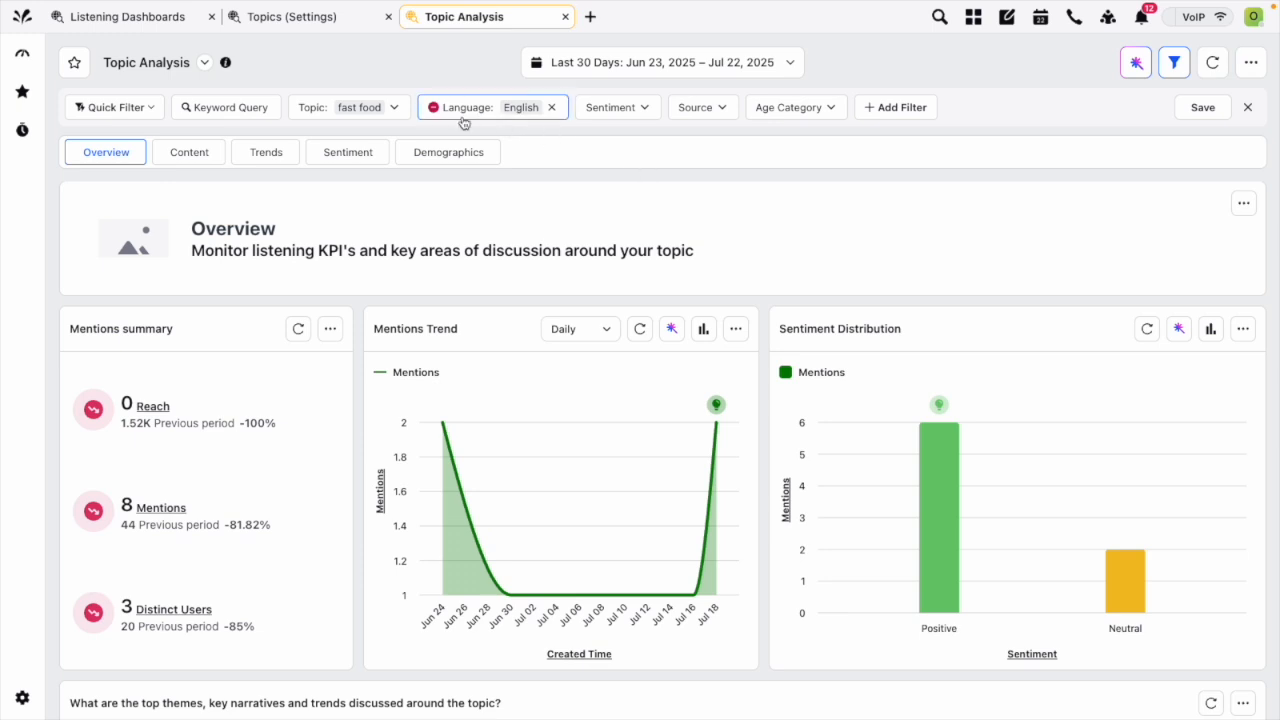
{"action": "left_click", "coordinate": [556, 109]}
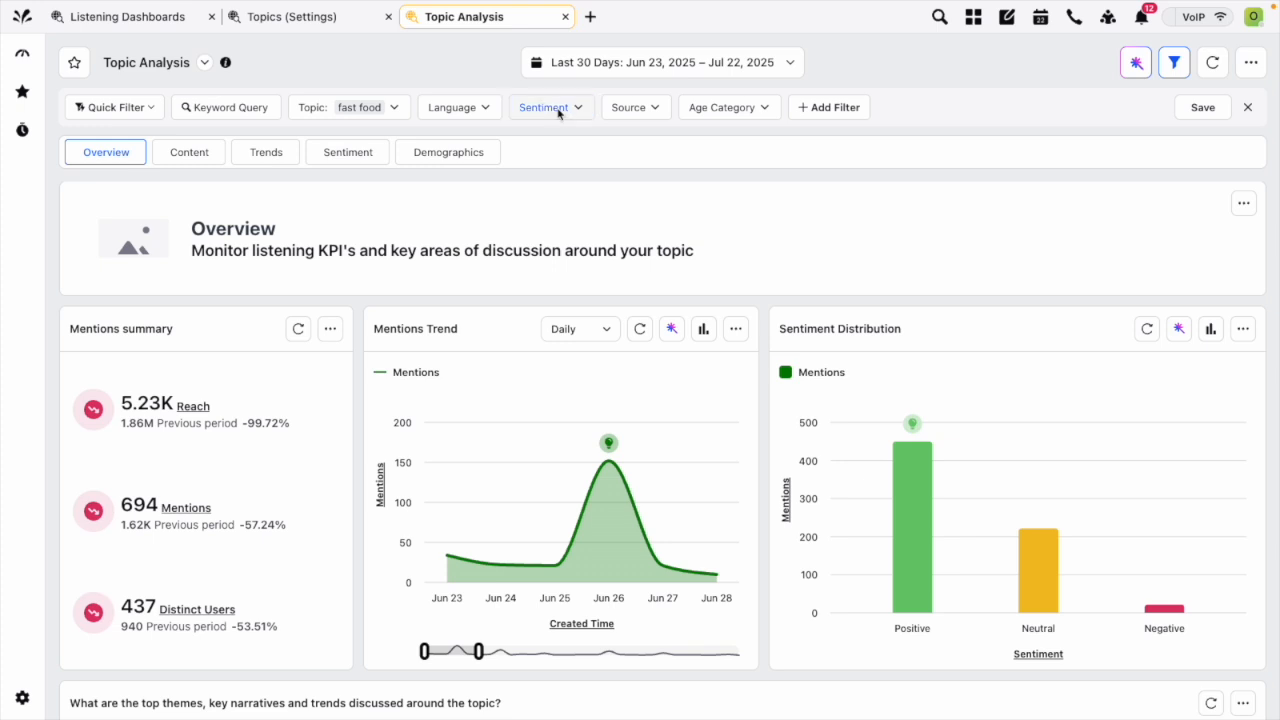
Apply a Sentiment filter for Positive, and remove it after reviewing the Overview charts.
{"action": "left_click", "coordinate": [558, 112]}
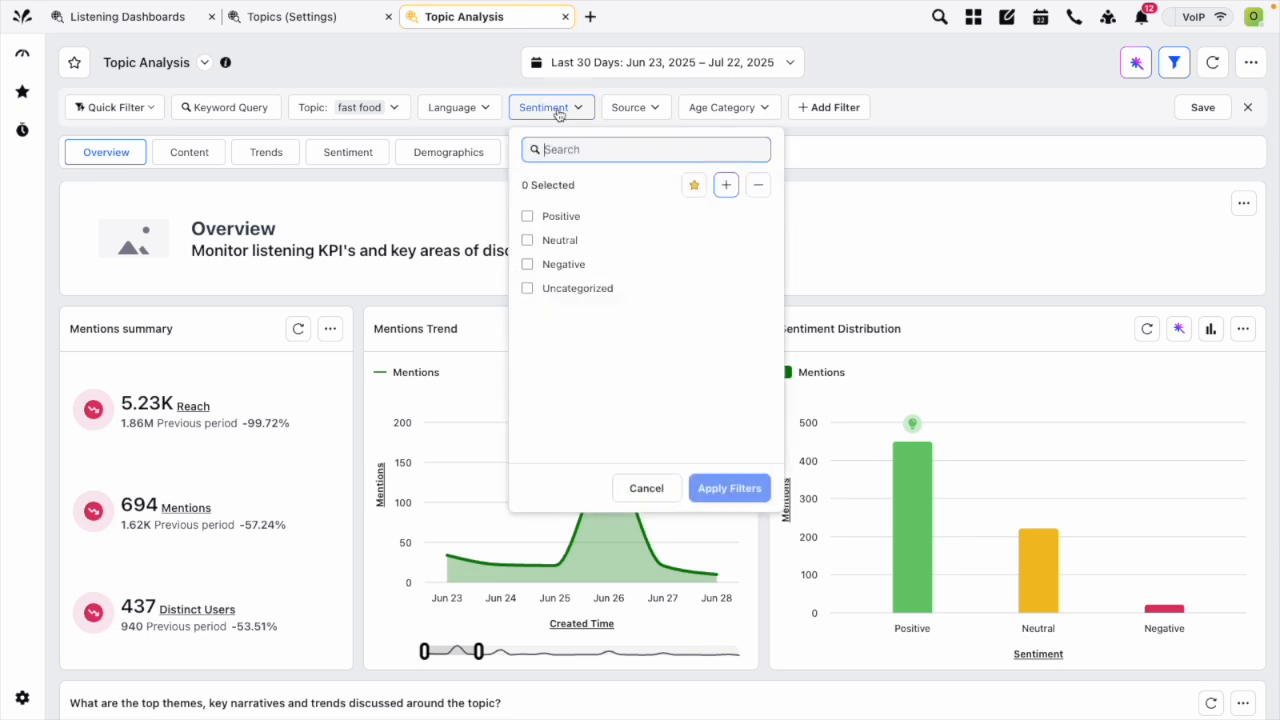
{"action": "left_click", "coordinate": [567, 219]}
{"action": "left_click", "coordinate": [742, 489]}
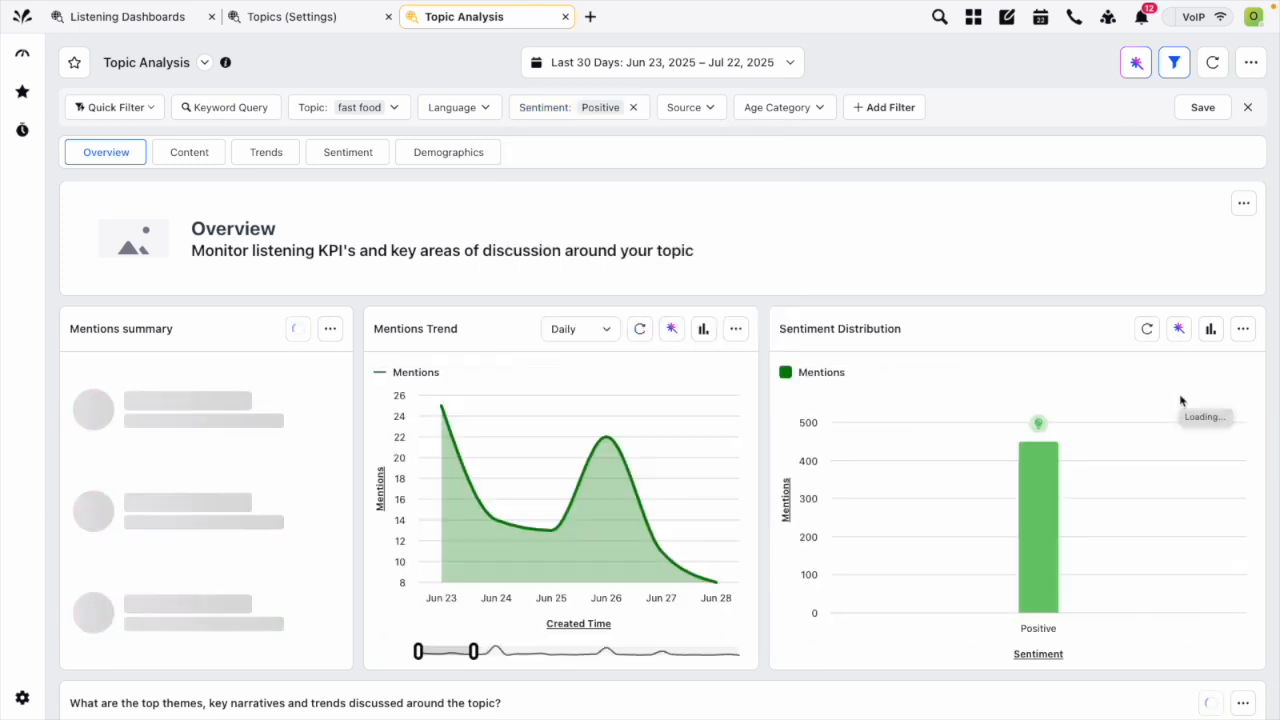
{"action": "mouse_move", "coordinate": [1068, 479]}
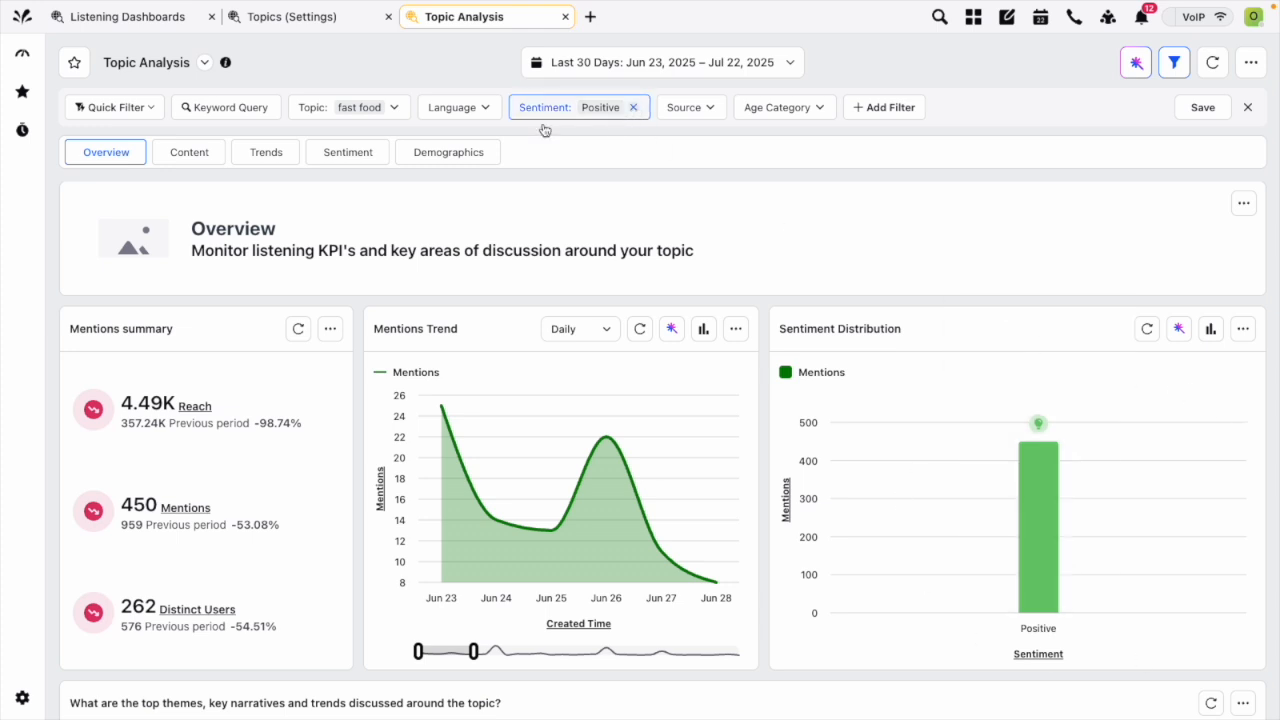
{"action": "left_click", "coordinate": [633, 107]}
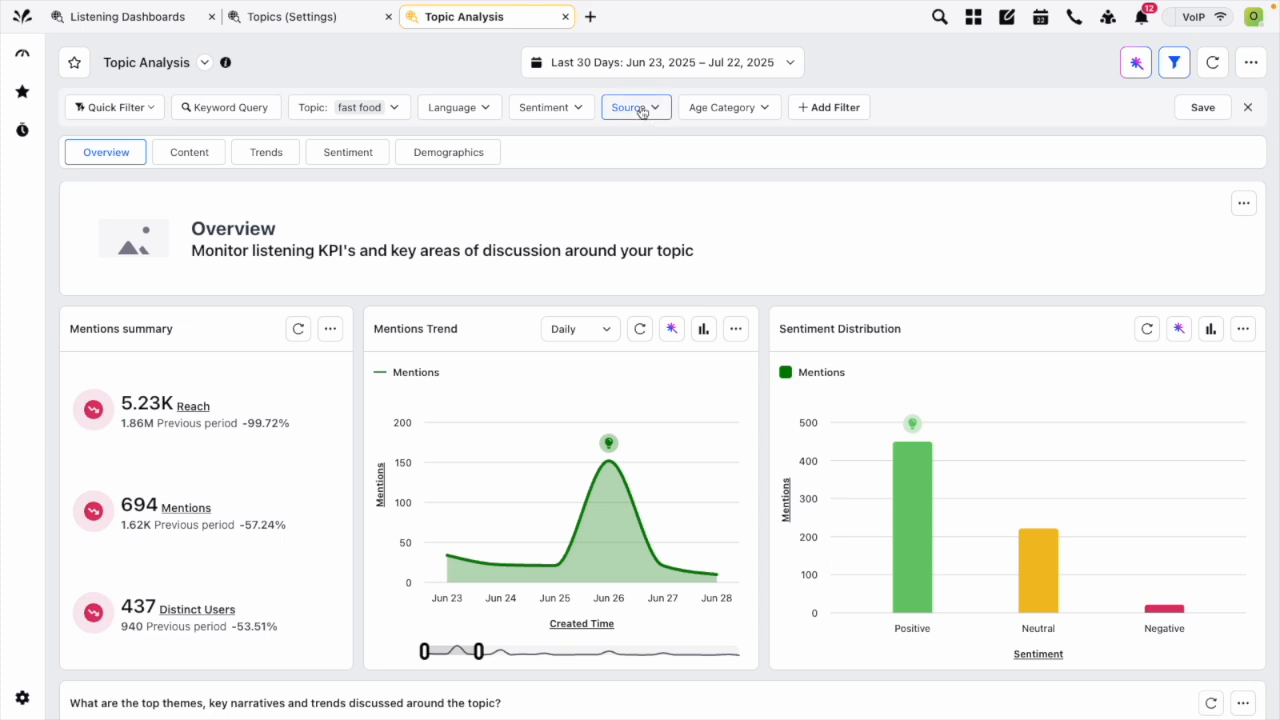
Look through the Source filter's options and the list of additional filters available for the dashboard.
{"action": "left_click", "coordinate": [641, 109]}
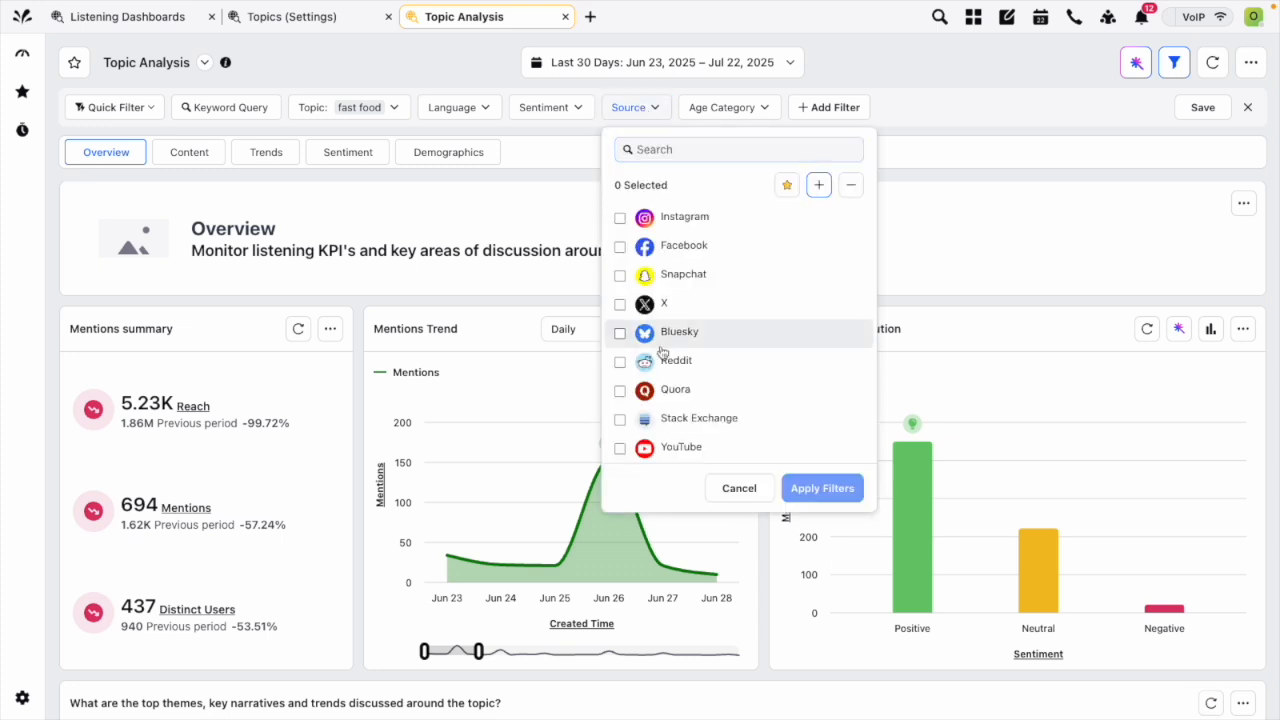
{"action": "left_click", "coordinate": [1004, 165]}
{"action": "left_click", "coordinate": [828, 107]}
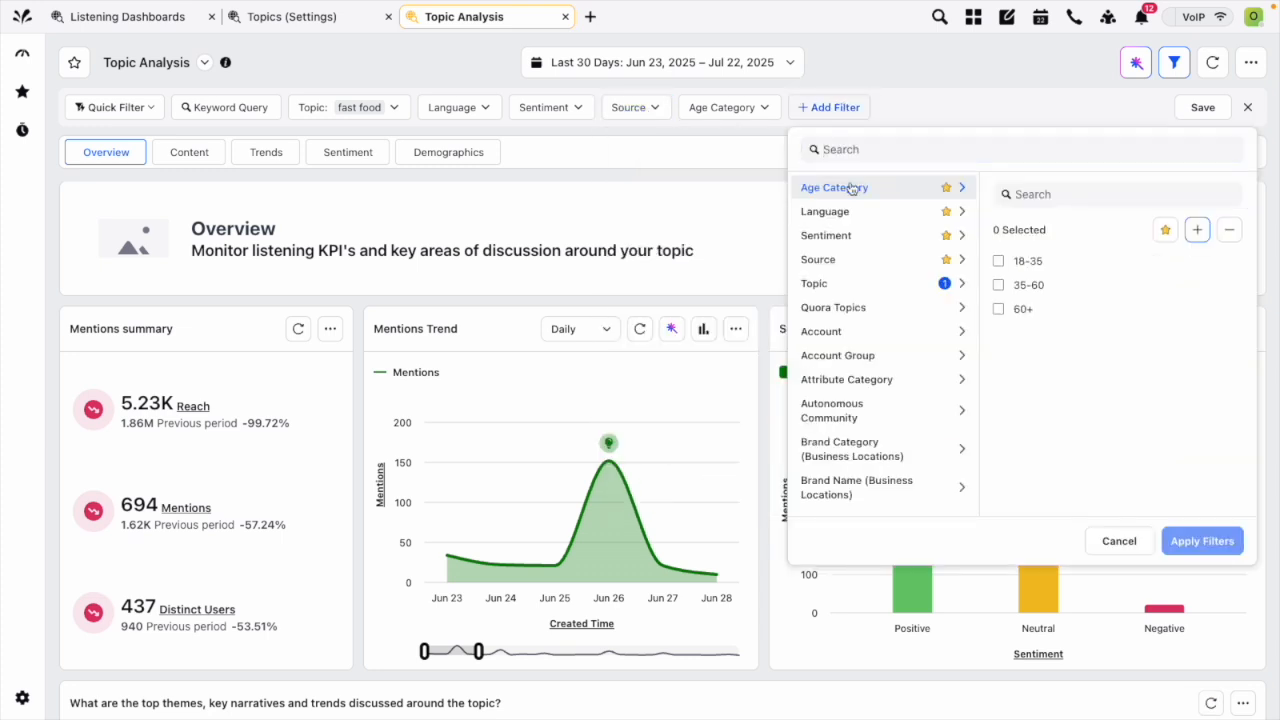
{"action": "scroll", "coordinate": [860, 262], "scroll_direction": "down", "scroll_amount": 5}
{"action": "scroll", "coordinate": [855, 265], "scroll_direction": "down", "scroll_amount": 10}
{"action": "scroll", "coordinate": [858, 266], "scroll_direction": "down", "scroll_amount": 8}
{"action": "scroll", "coordinate": [871, 266], "scroll_direction": "down", "scroll_amount": 3}
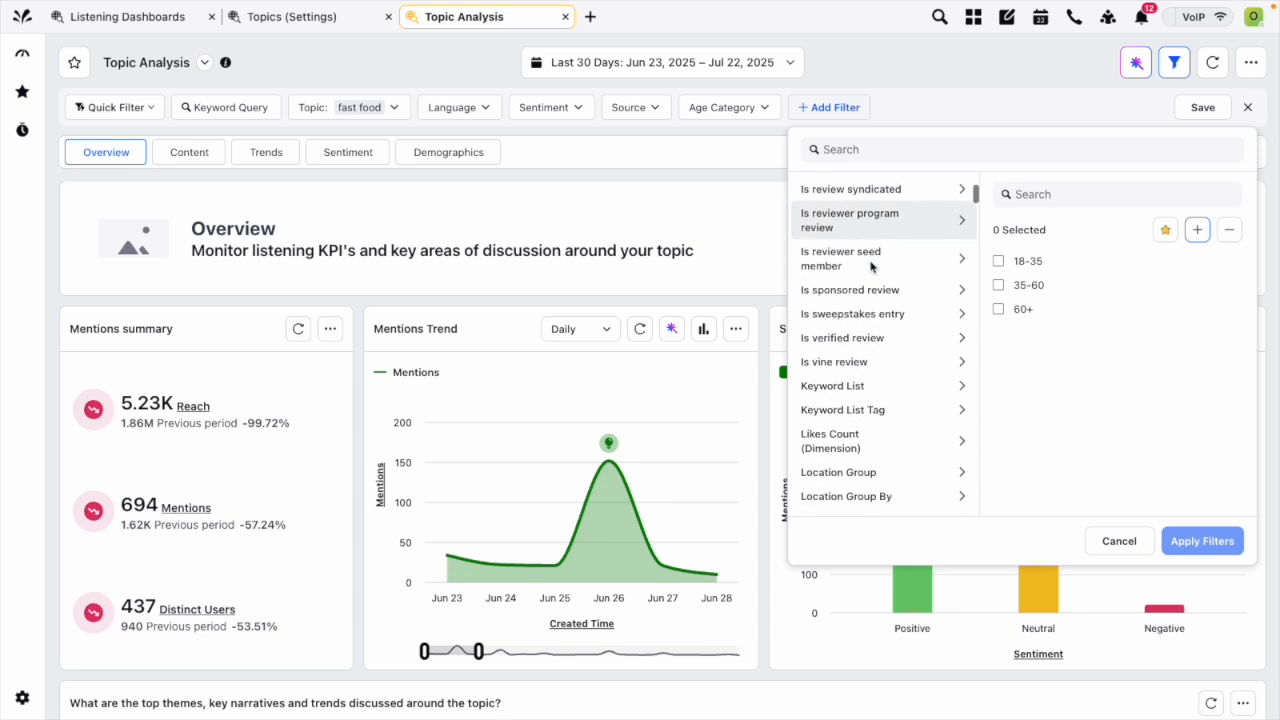
{"action": "scroll", "coordinate": [876, 268], "scroll_direction": "down", "scroll_amount": 6}
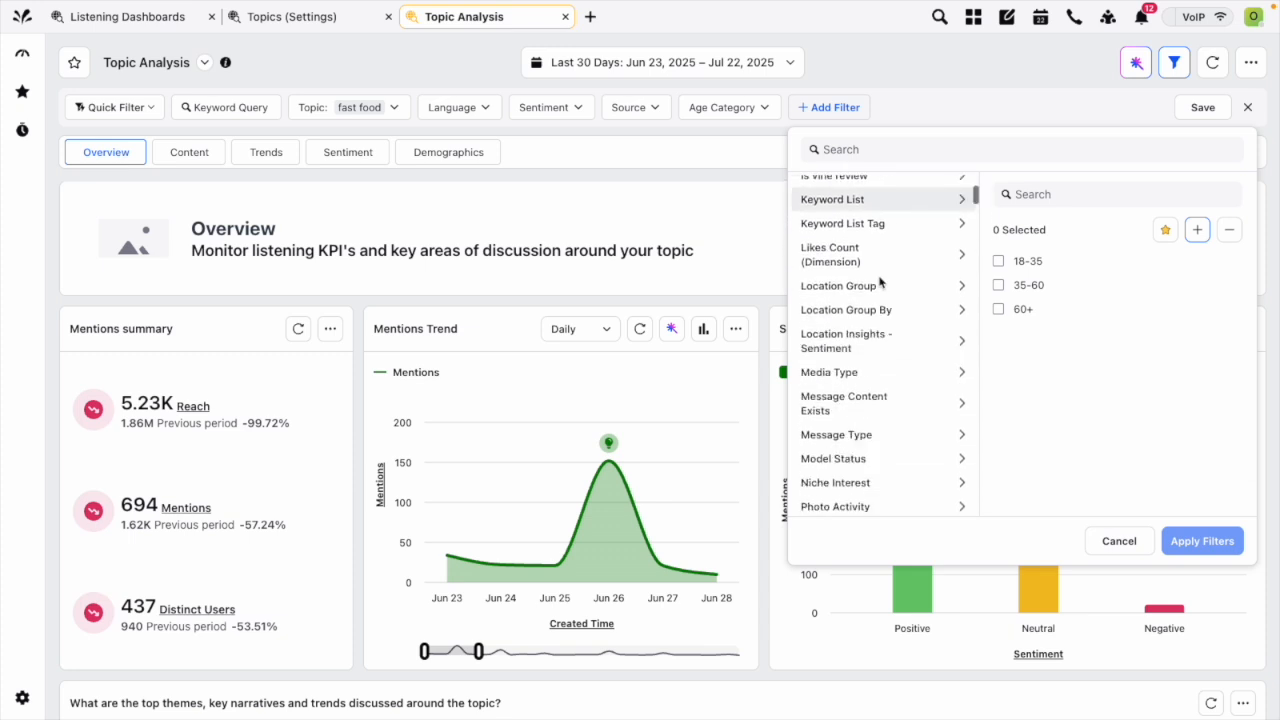
{"action": "scroll", "coordinate": [869, 372], "scroll_direction": "down", "scroll_amount": 2}
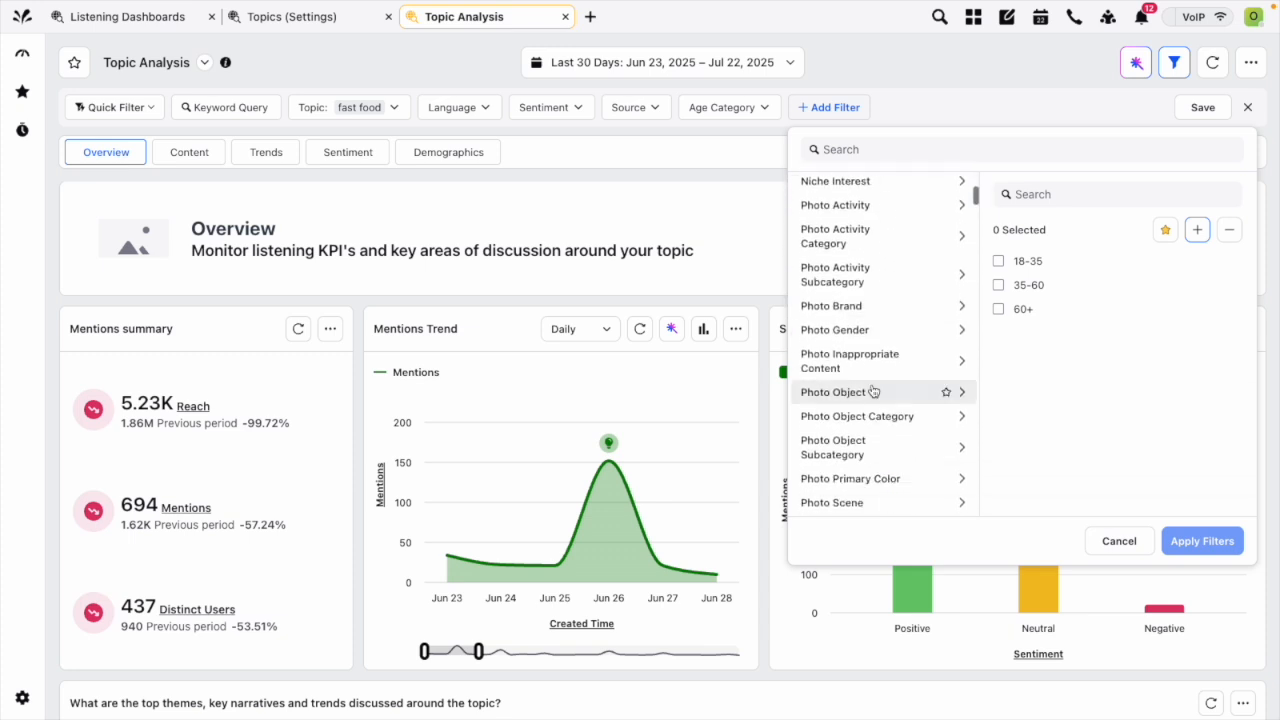
{"action": "scroll", "coordinate": [866, 401], "scroll_direction": "down", "scroll_amount": 10}
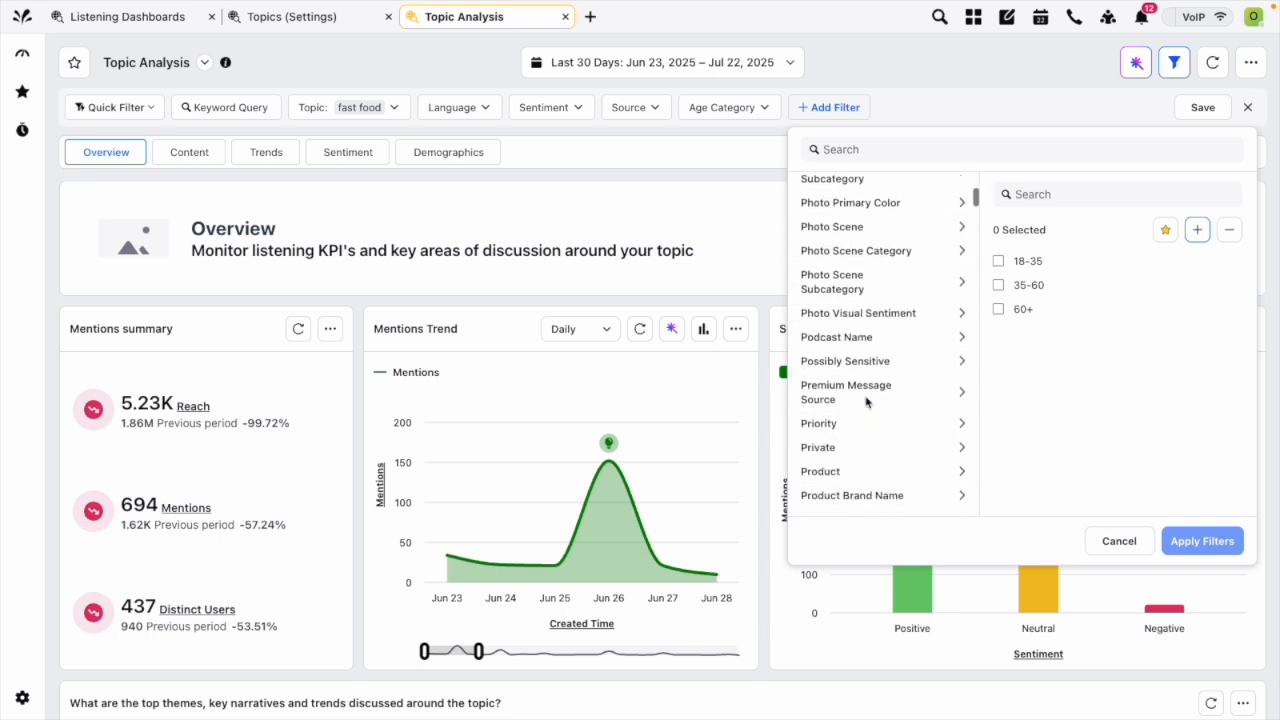
{"action": "scroll", "coordinate": [867, 402], "scroll_direction": "down", "scroll_amount": 4}
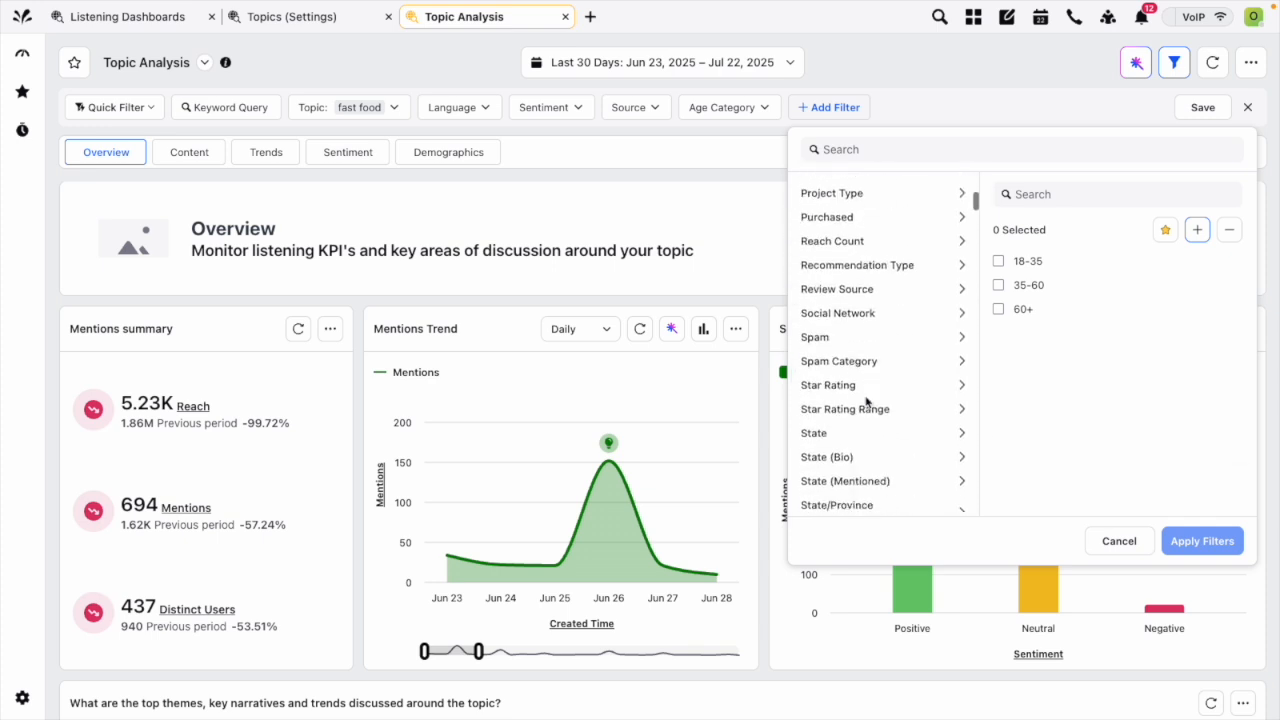
{"action": "scroll", "coordinate": [868, 338], "scroll_direction": "down", "scroll_amount": 3}
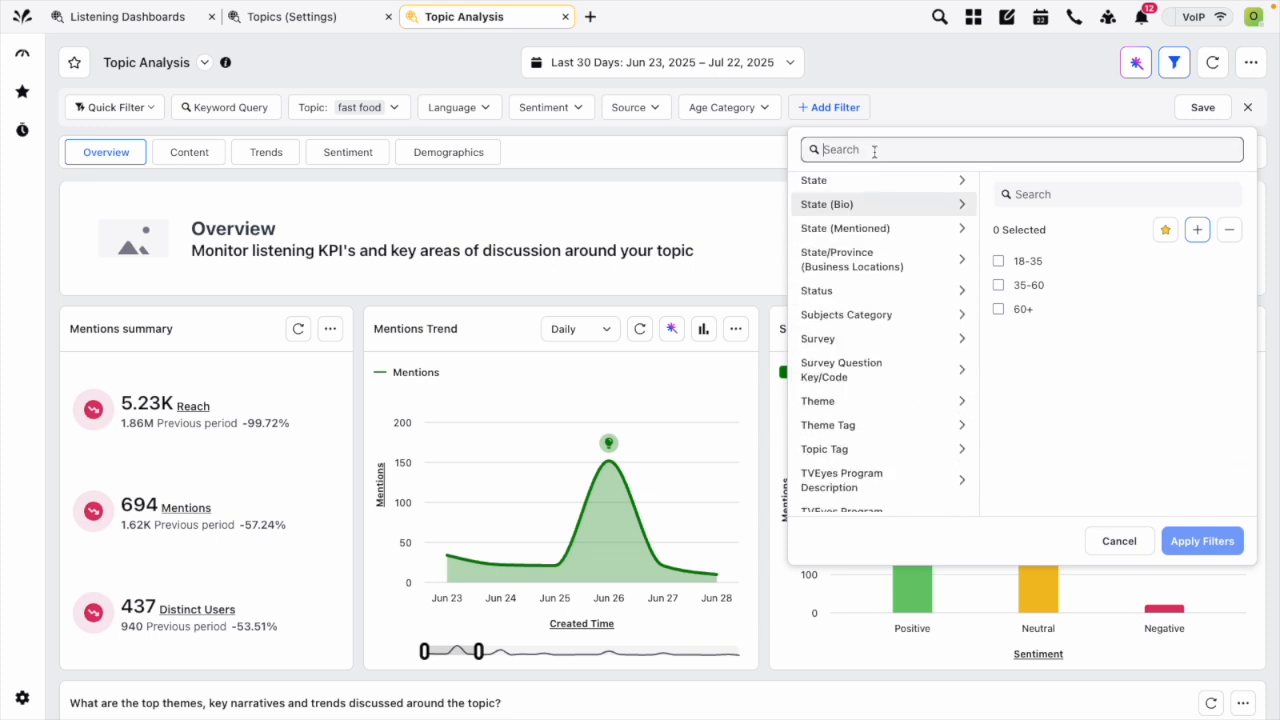
Search the additional filters for "media", add Media Type to the filter bar as a favorite, and check its options.
{"action": "type", "text": "media"}
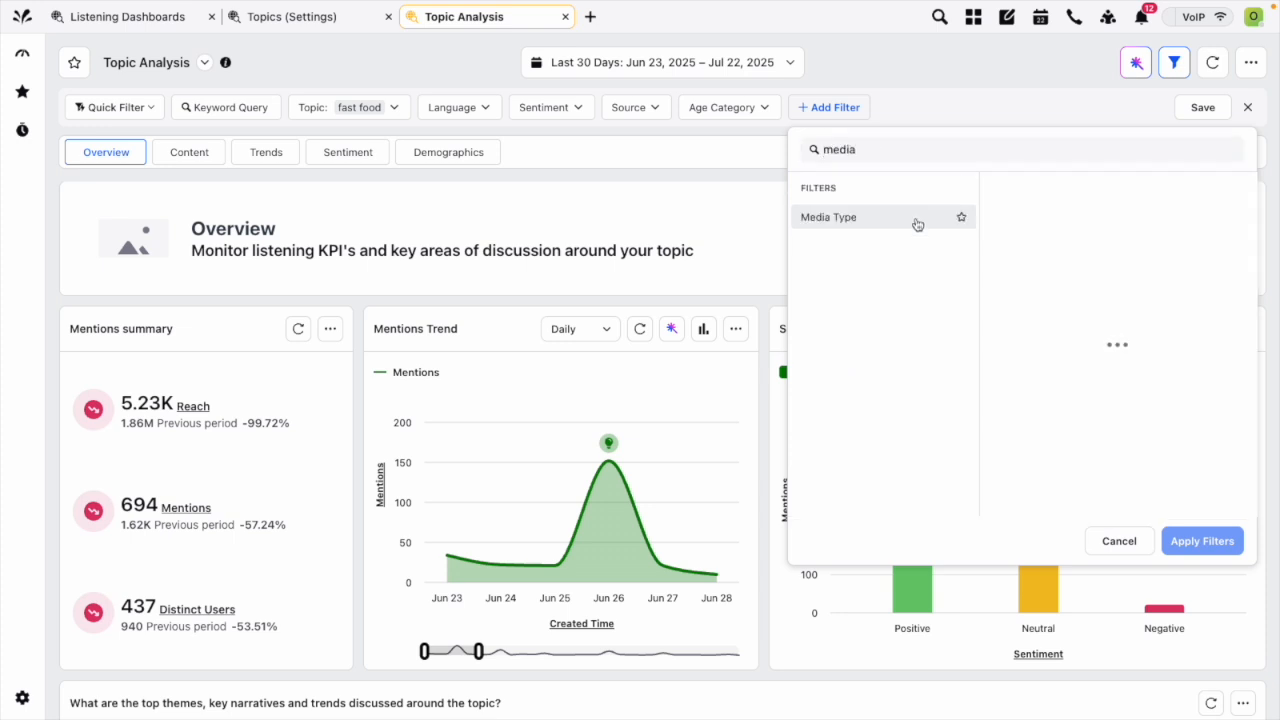
{"action": "left_click", "coordinate": [943, 224]}
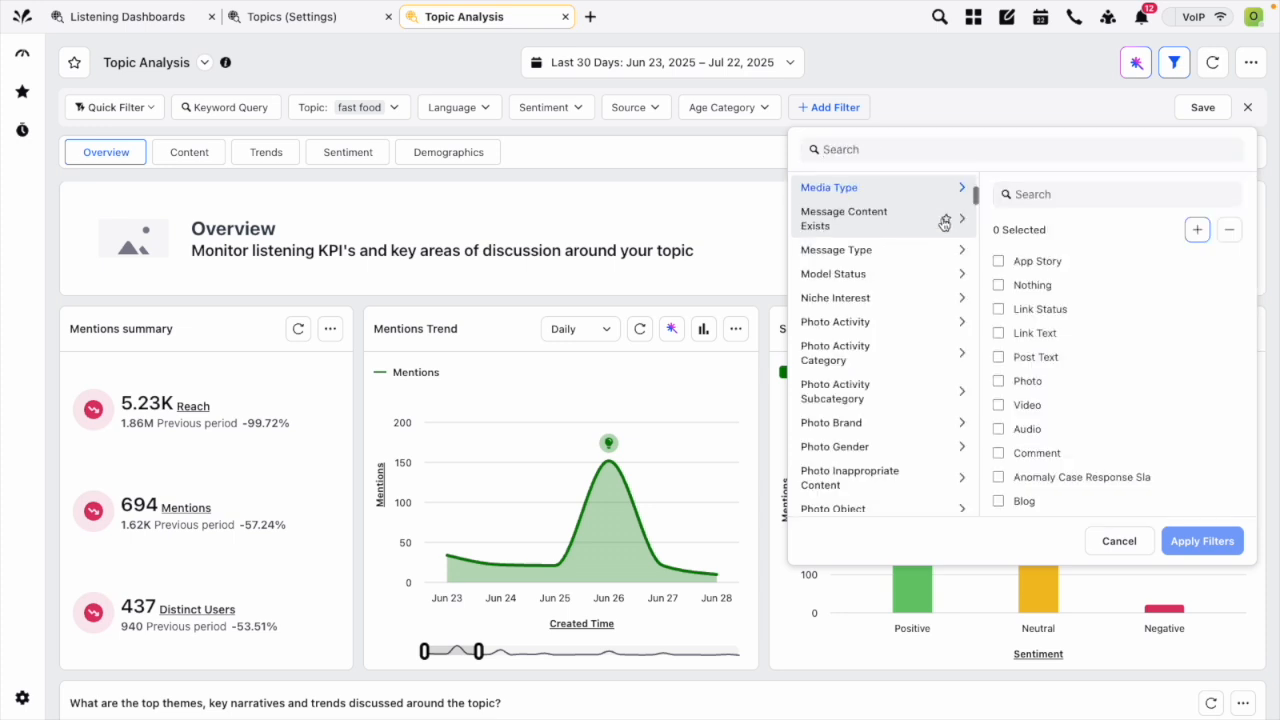
{"action": "scroll", "coordinate": [1043, 420], "scroll_direction": "down", "scroll_amount": 1}
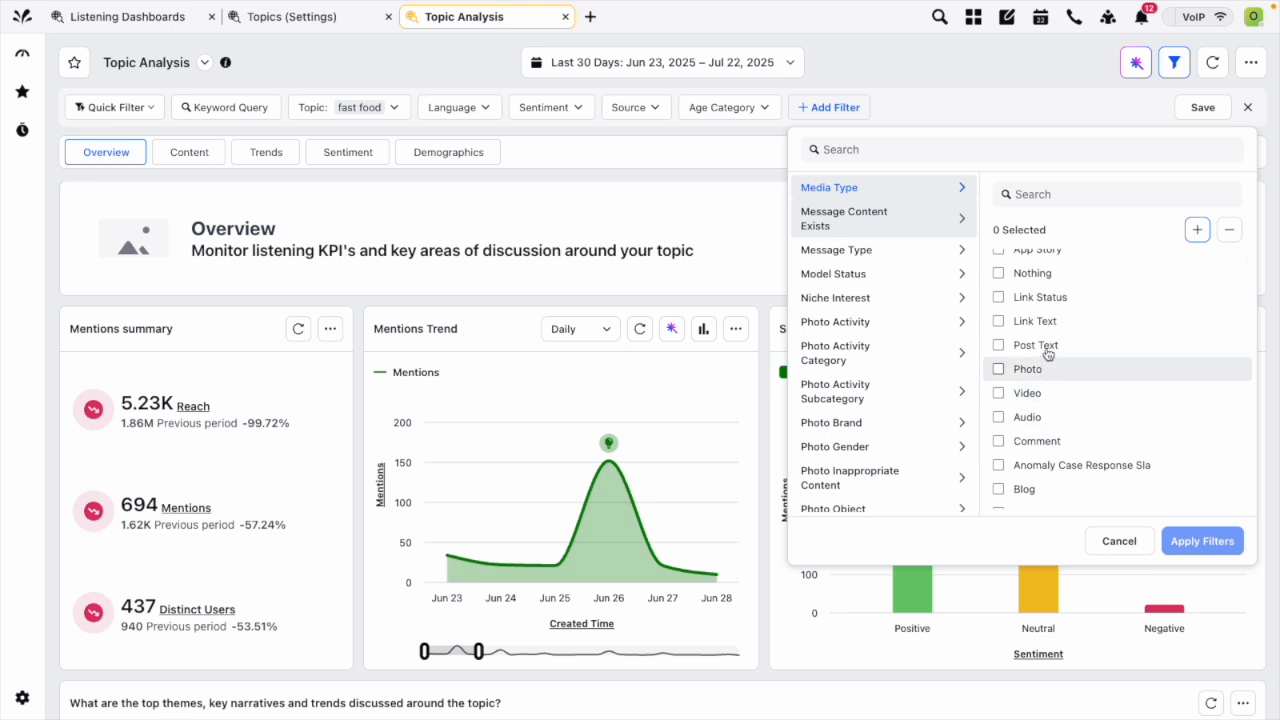
{"action": "scroll", "coordinate": [1036, 400], "scroll_direction": "up", "scroll_amount": 1}
{"action": "mouse_move", "coordinate": [938, 192]}
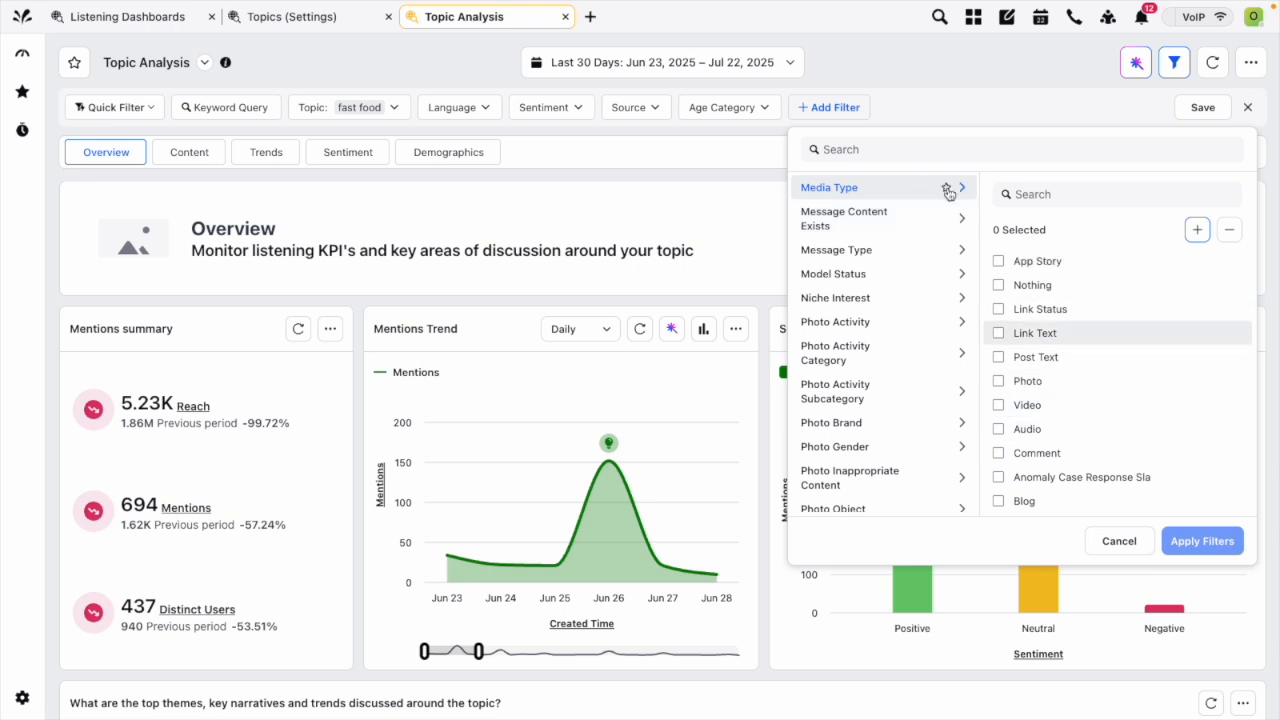
{"action": "left_click", "coordinate": [946, 189]}
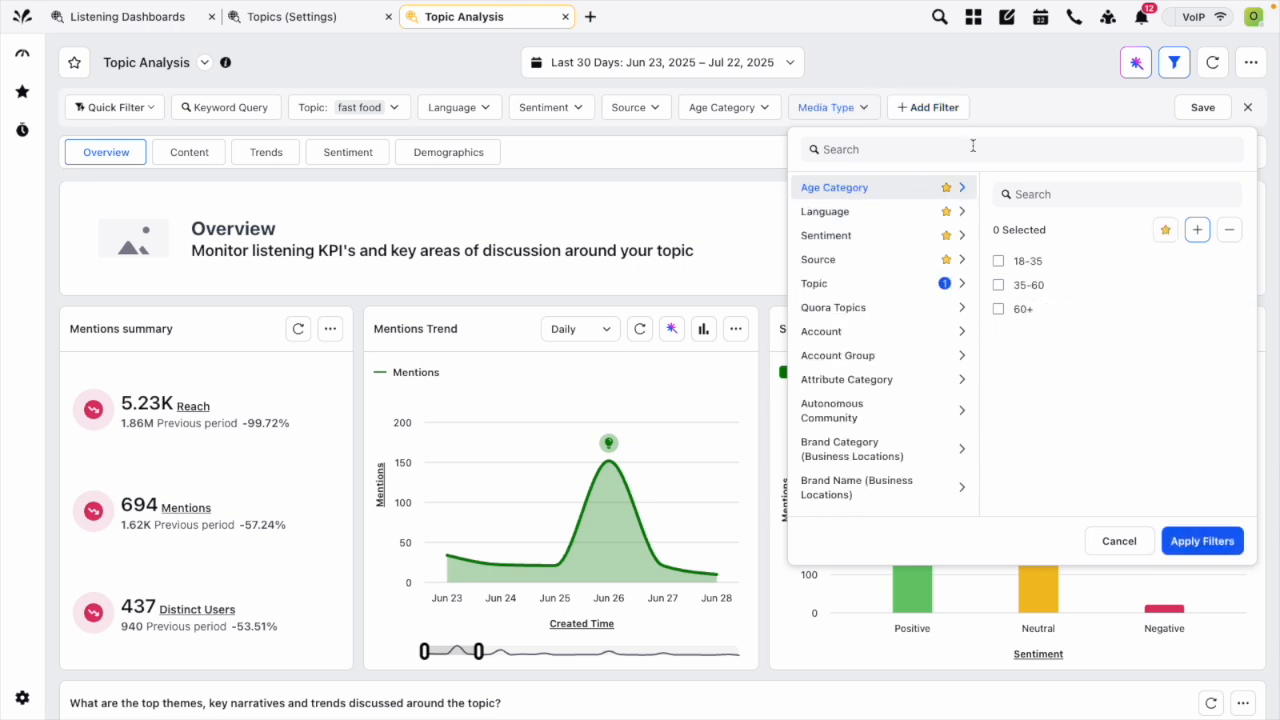
{"action": "left_click", "coordinate": [1174, 548]}
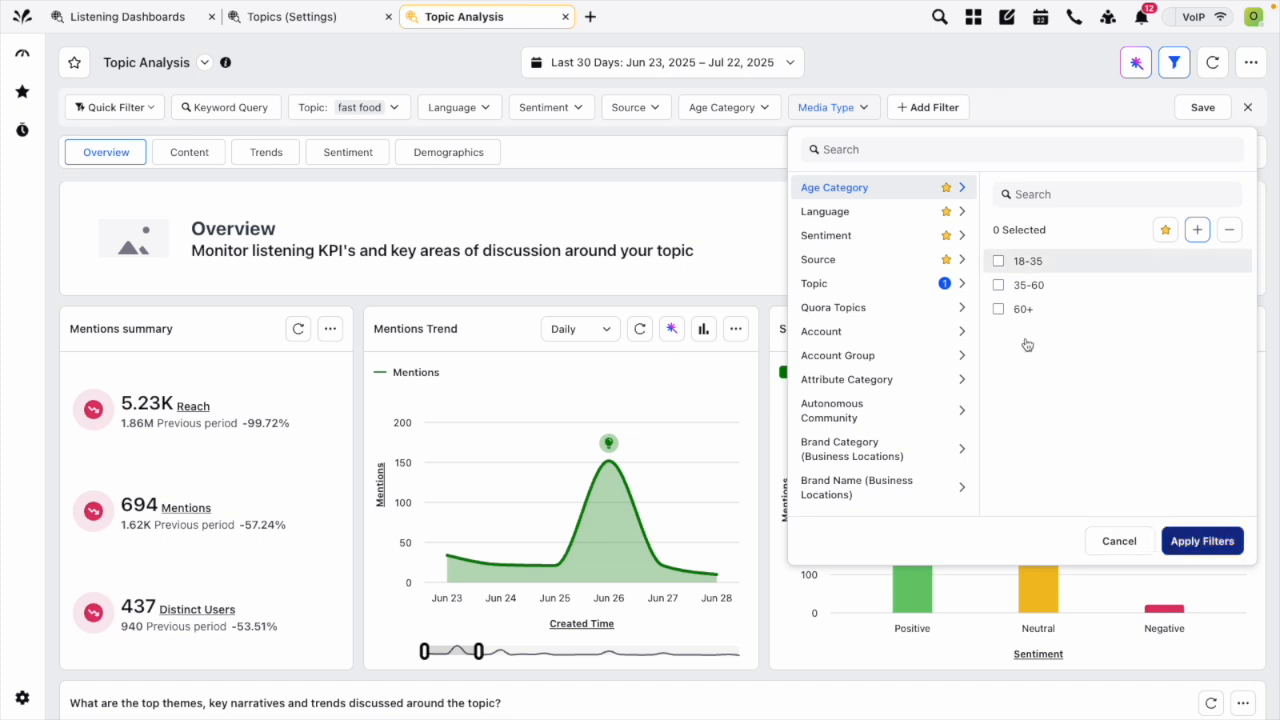
{"action": "left_click", "coordinate": [849, 112]}
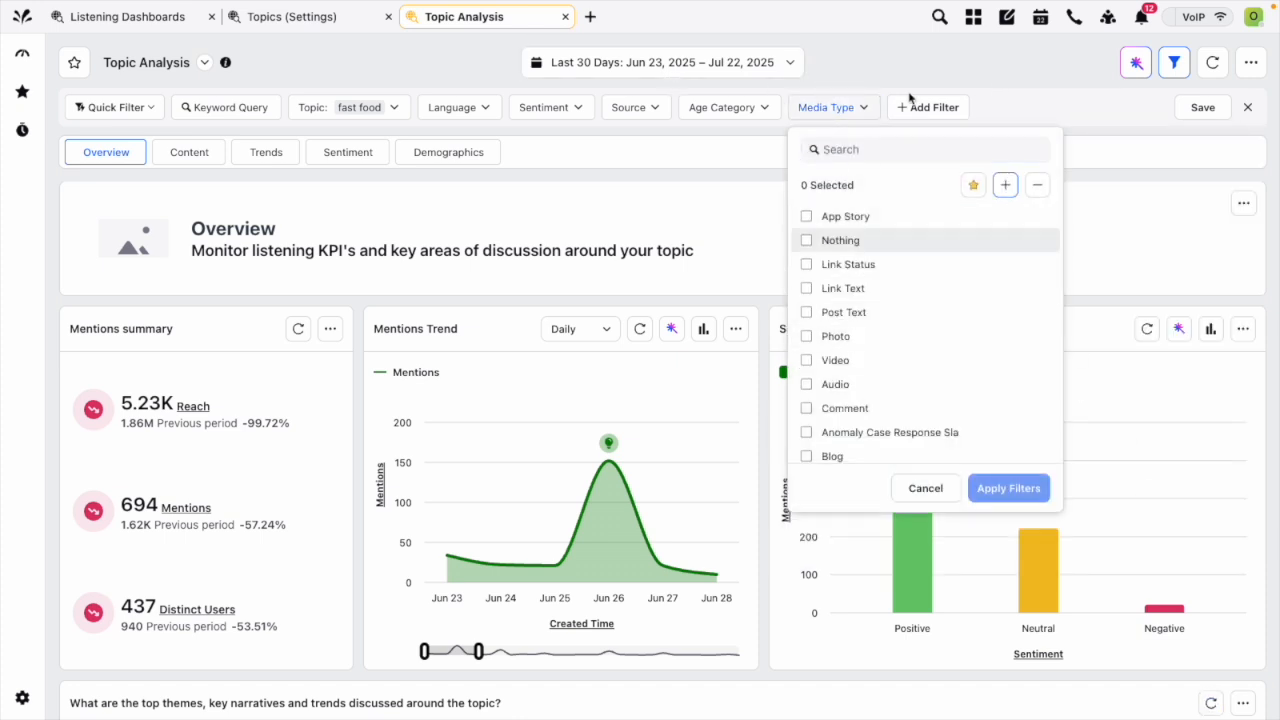
{"action": "left_click", "coordinate": [1019, 88]}
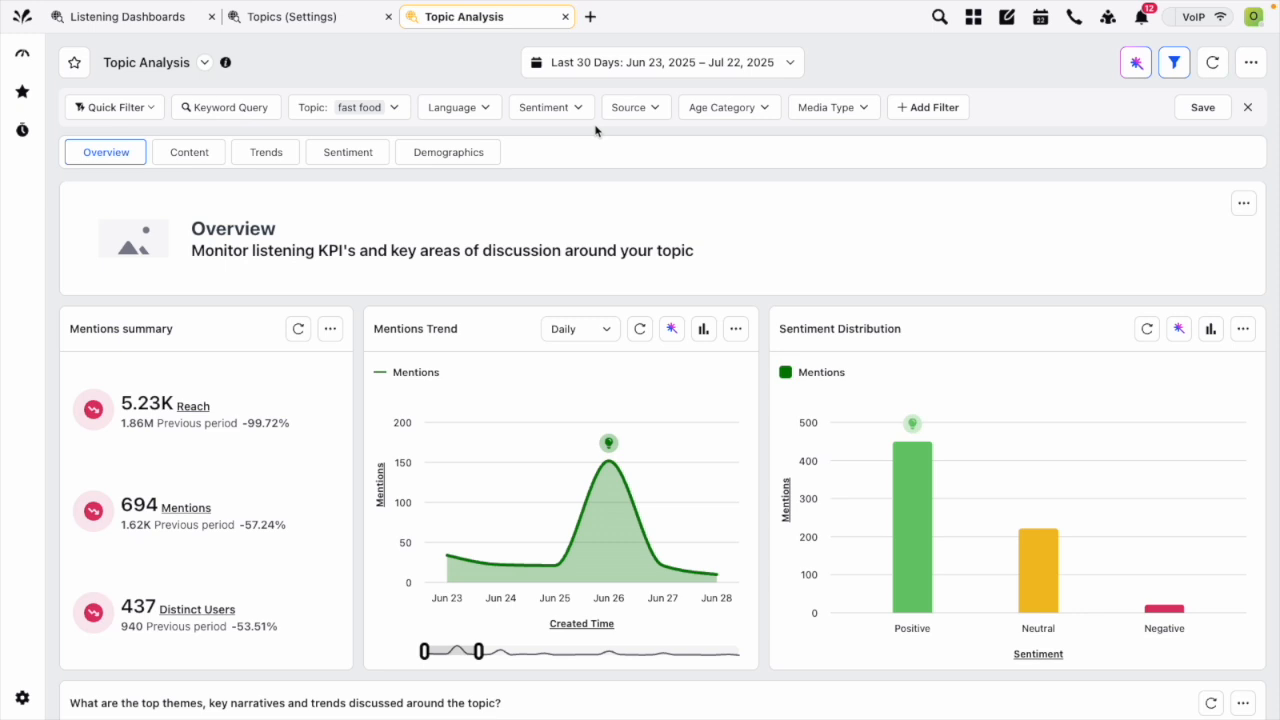
Filter the Topic Analysis dashboard to mentions in English.
{"action": "left_click", "coordinate": [484, 110]}
{"action": "left_click", "coordinate": [476, 215]}
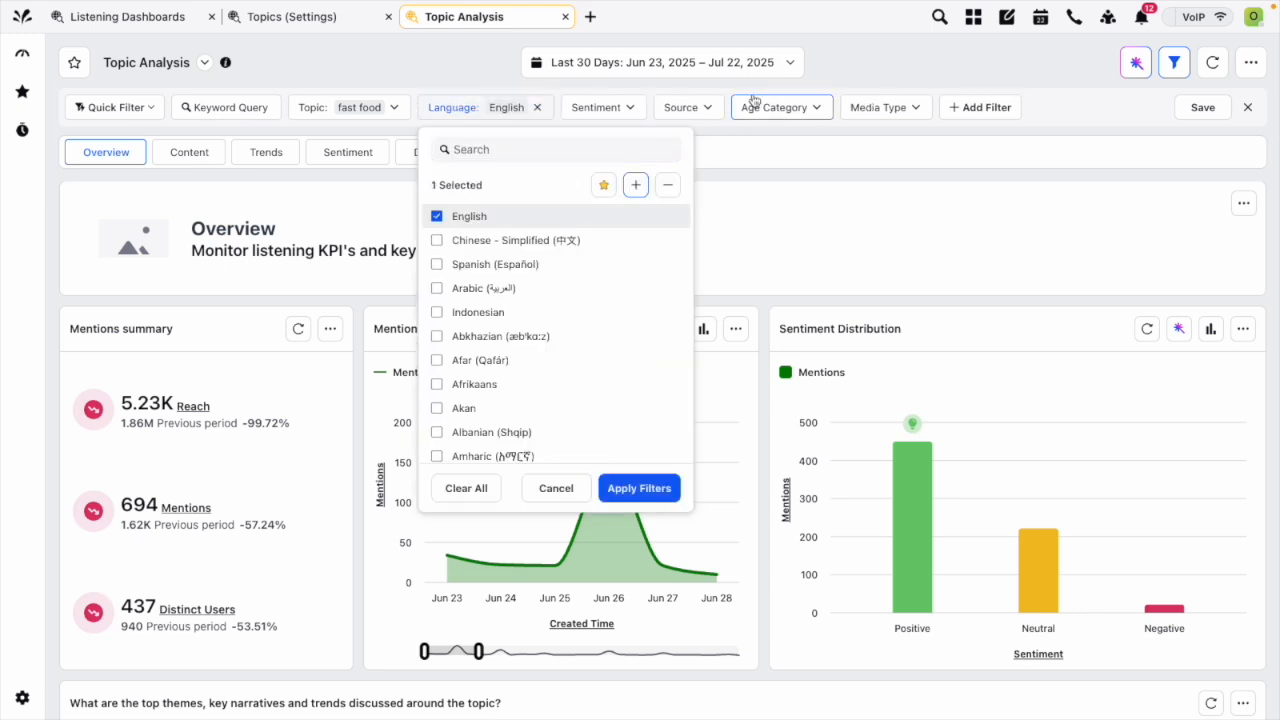
{"action": "left_click", "coordinate": [702, 118]}
Apply a Source filter for RSS Feeds, News, Blogs/Websites, Blog Comments, TV, Print, Radio and Classified.
{"action": "left_click", "coordinate": [706, 108]}
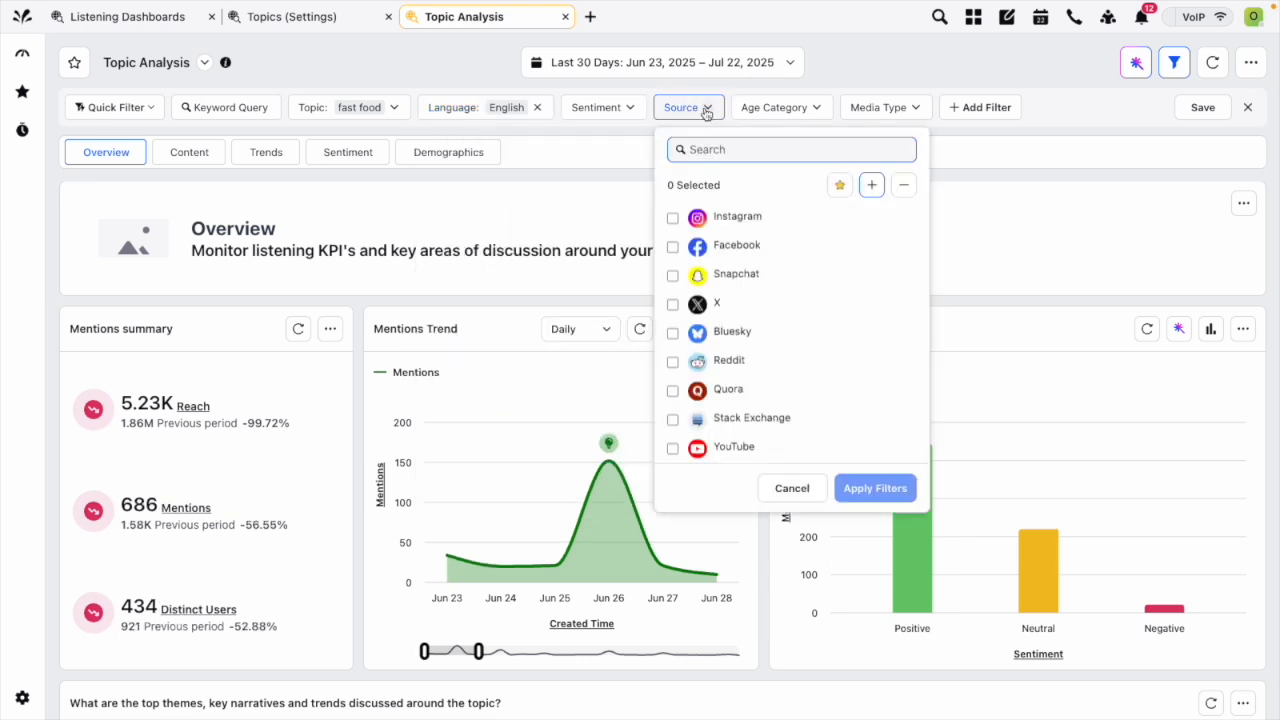
{"action": "scroll", "coordinate": [740, 300], "scroll_direction": "down", "scroll_amount": 3}
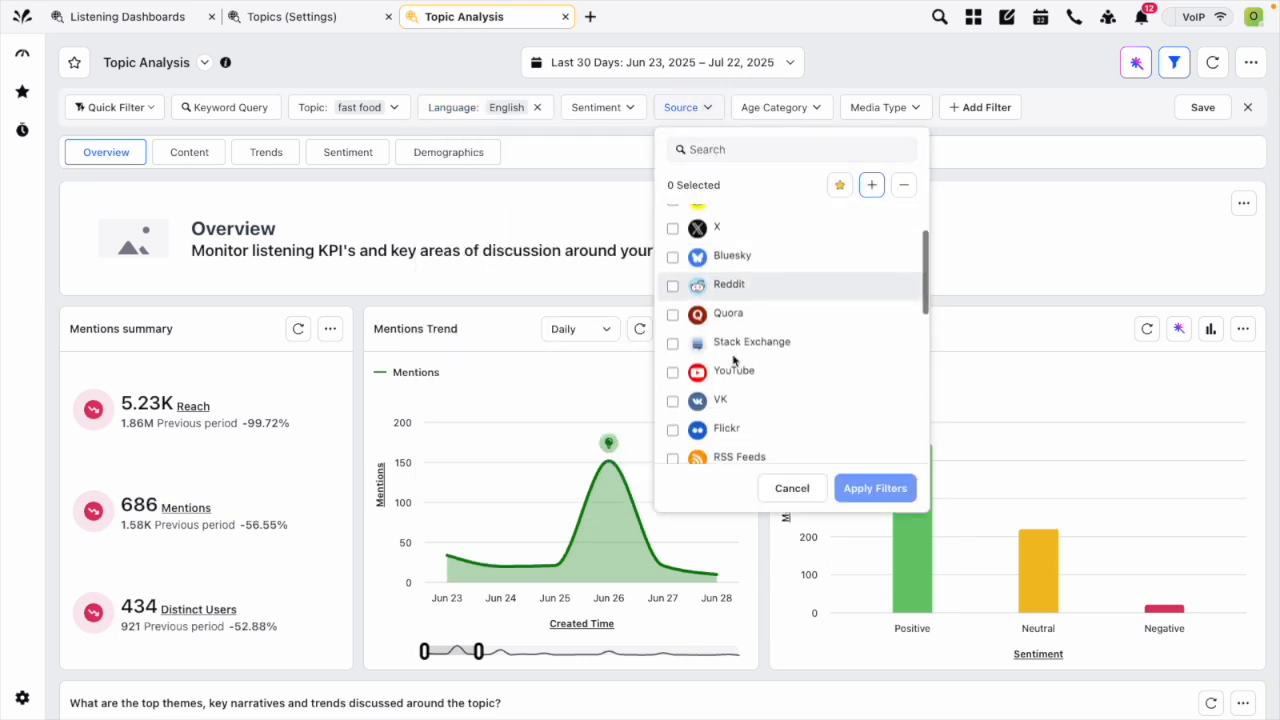
{"action": "scroll", "coordinate": [735, 361], "scroll_direction": "down", "scroll_amount": 1}
{"action": "left_click", "coordinate": [735, 358]}
{"action": "left_click", "coordinate": [737, 361]}
{"action": "left_click", "coordinate": [739, 366]}
{"action": "scroll", "coordinate": [742, 385], "scroll_direction": "down", "scroll_amount": 3}
{"action": "left_click", "coordinate": [748, 335]}
{"action": "left_click", "coordinate": [735, 333]}
{"action": "left_click", "coordinate": [731, 361]}
{"action": "left_click", "coordinate": [728, 392]}
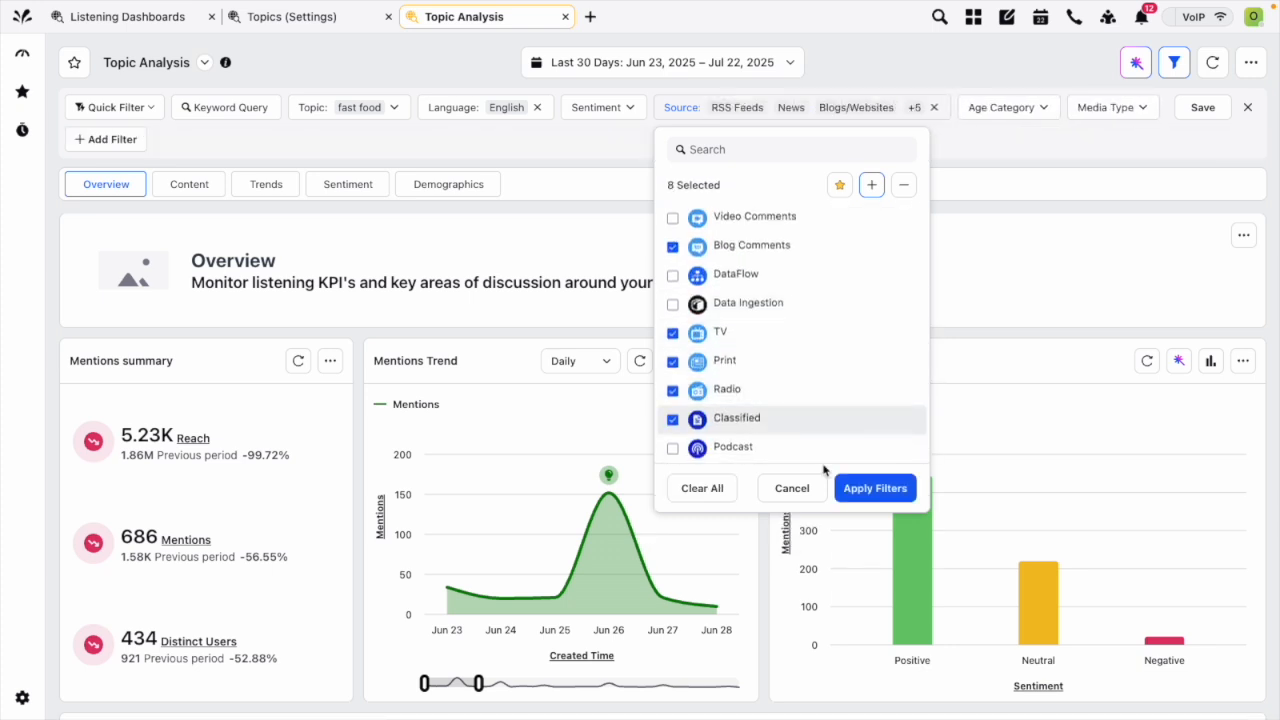
{"action": "left_click", "coordinate": [786, 426]}
{"action": "left_click", "coordinate": [878, 490]}
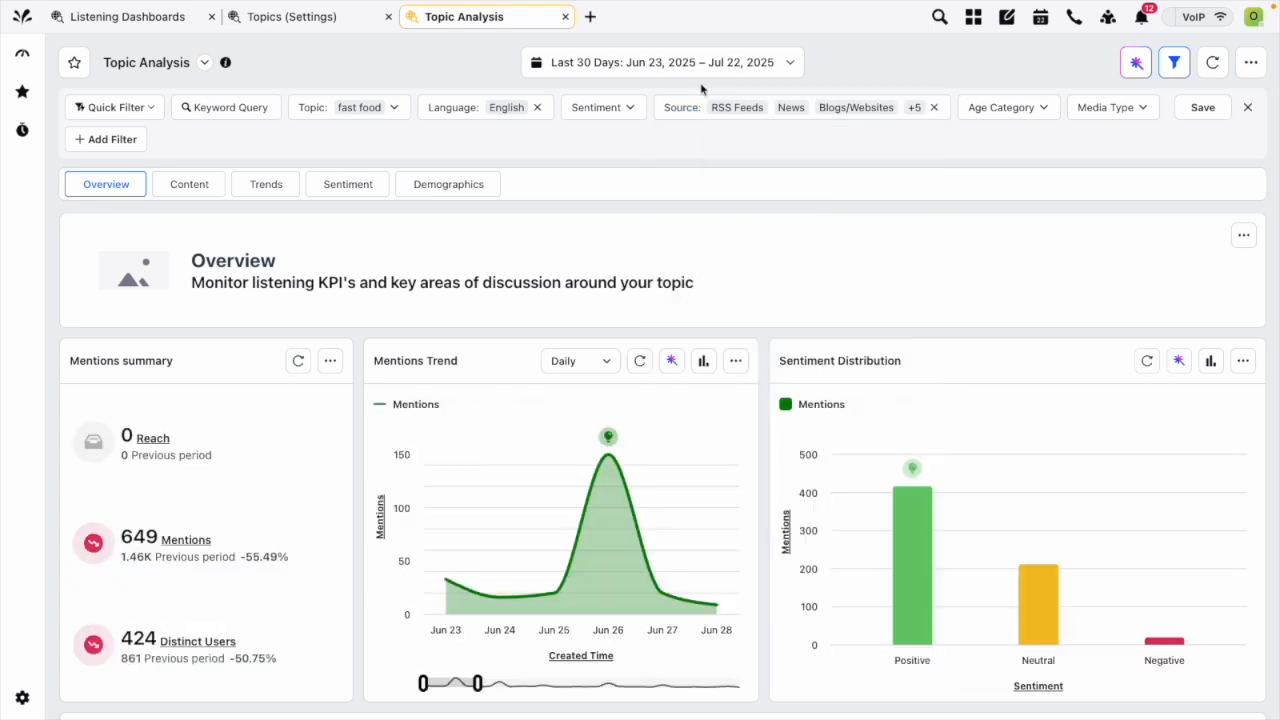
Save the current filter combination as a quick filter named "Traditional sources - English".
{"action": "left_click", "coordinate": [1205, 108]}
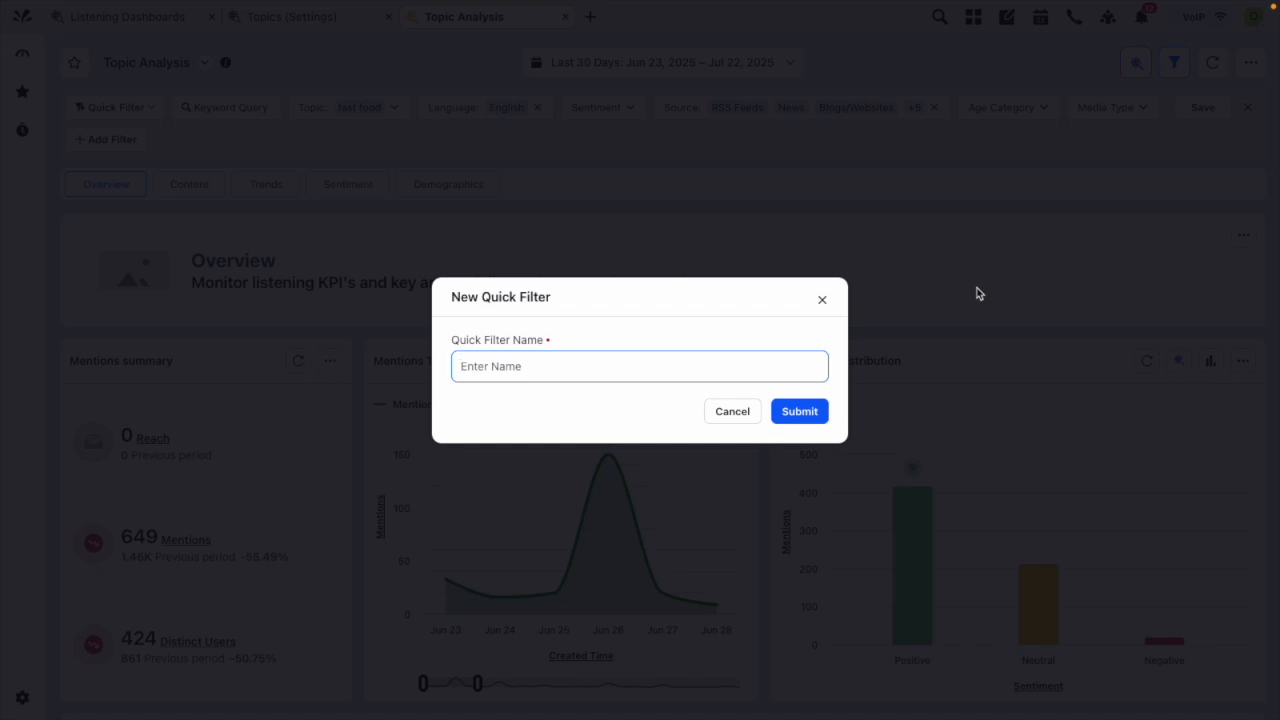
{"action": "type", "text": "Traditional sources - English"}
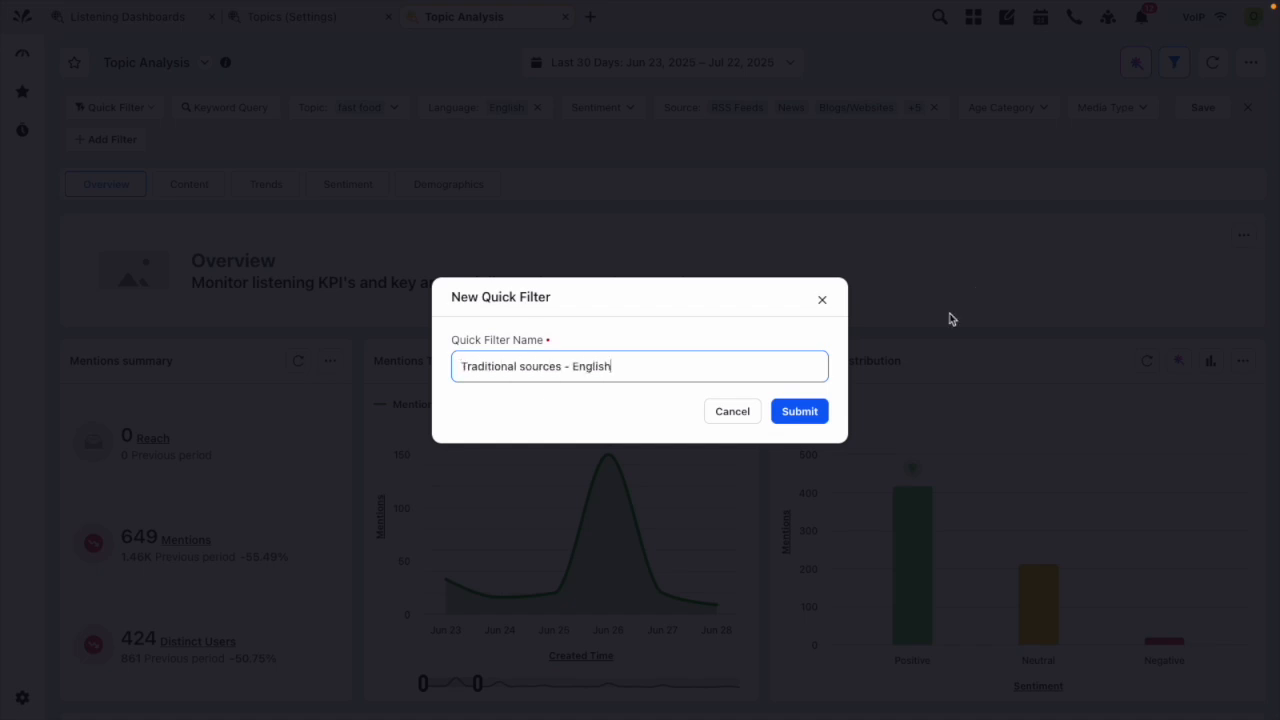
{"action": "left_click", "coordinate": [809, 409]}
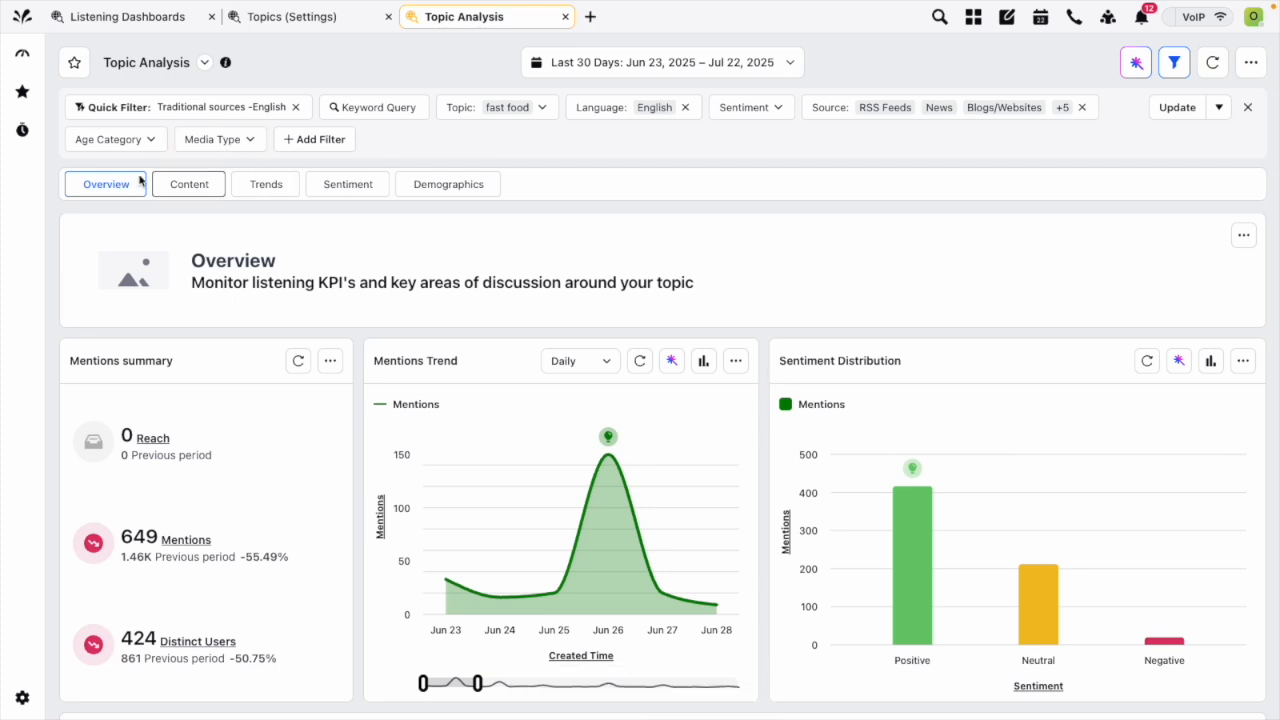
Open the sharing options for the saved quick filter "Traditional sources - English".
{"action": "left_click", "coordinate": [176, 113]}
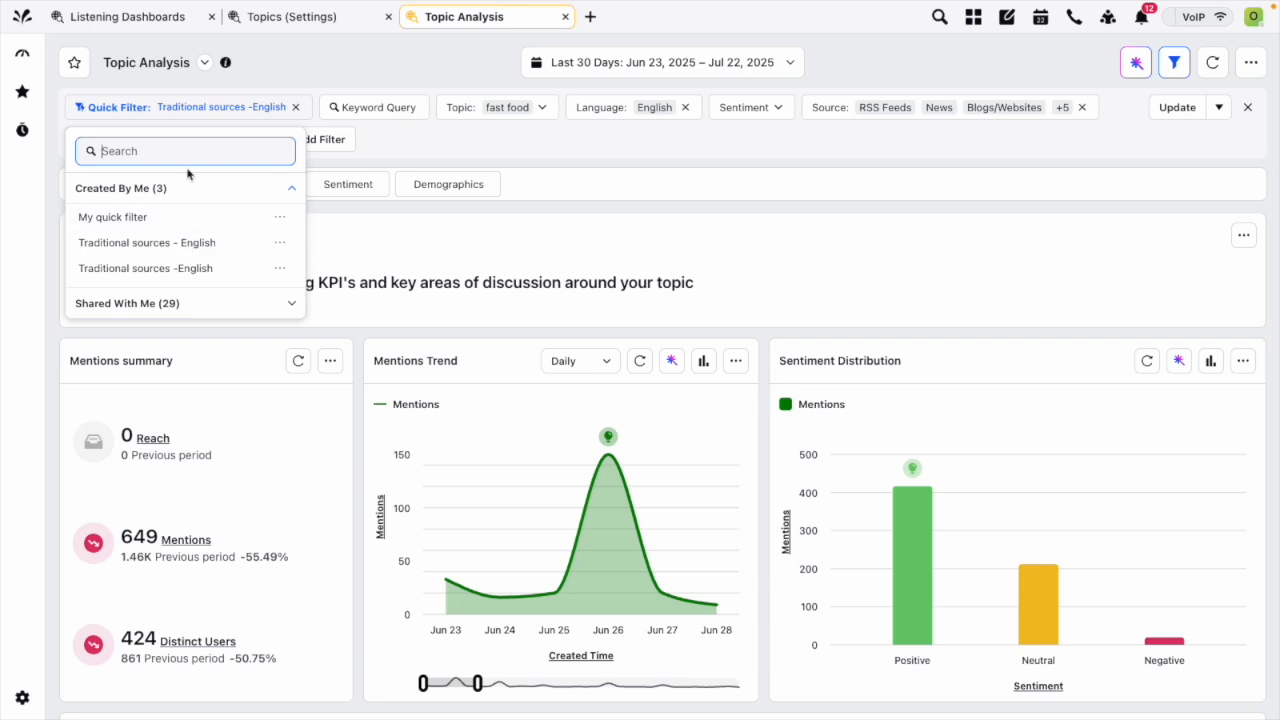
{"action": "left_click", "coordinate": [280, 243]}
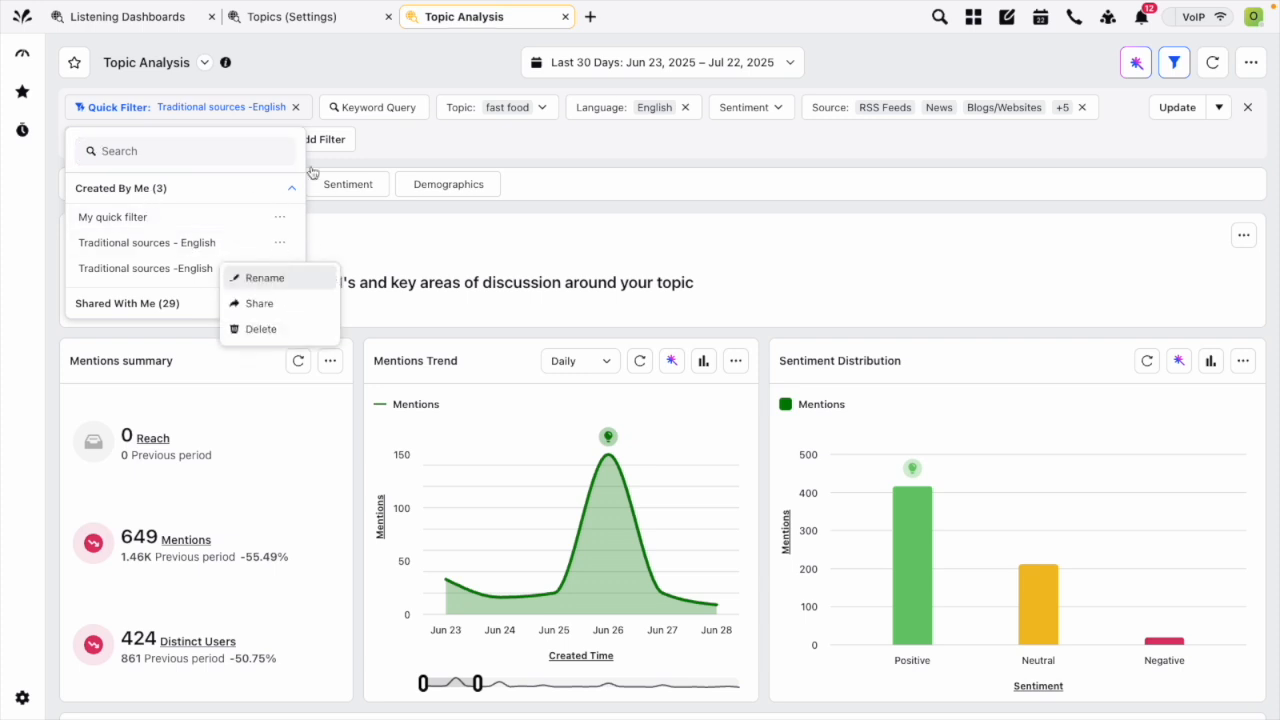
{"action": "left_click", "coordinate": [262, 303]}
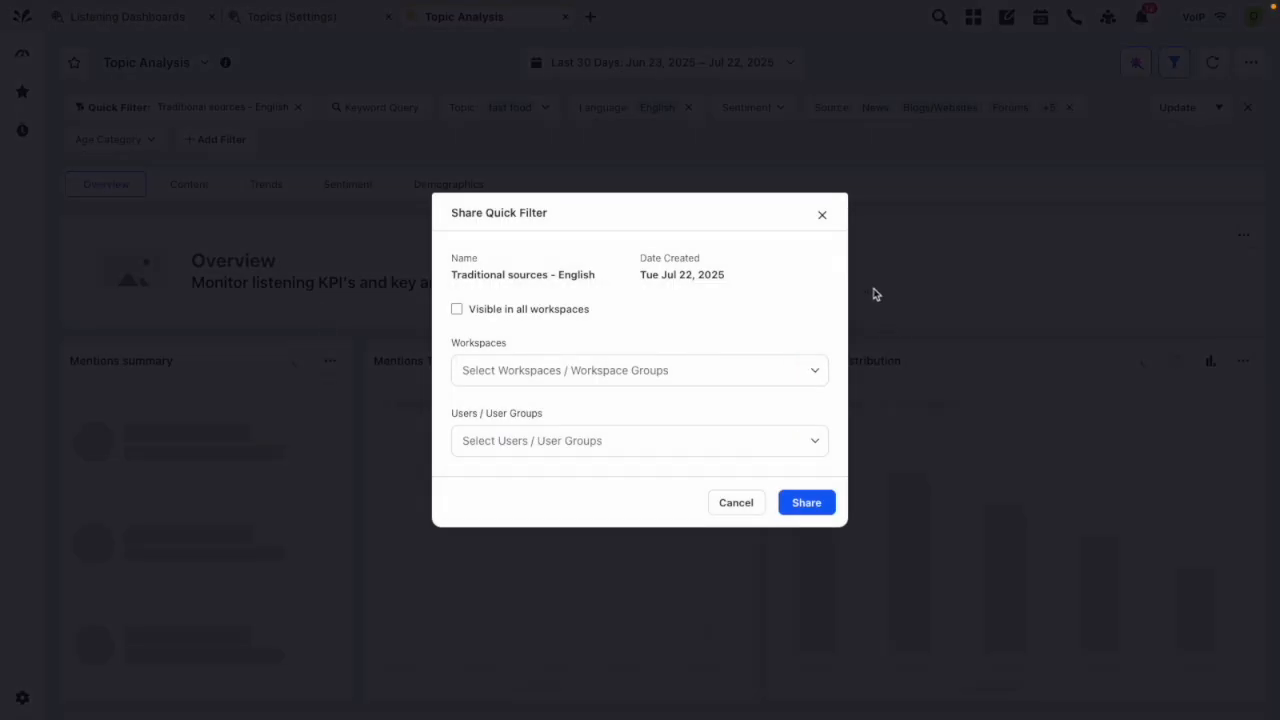
Clear the quick filter with its Language and Source filters, and look through the Overview widgets.
{"action": "left_click", "coordinate": [885, 108]}
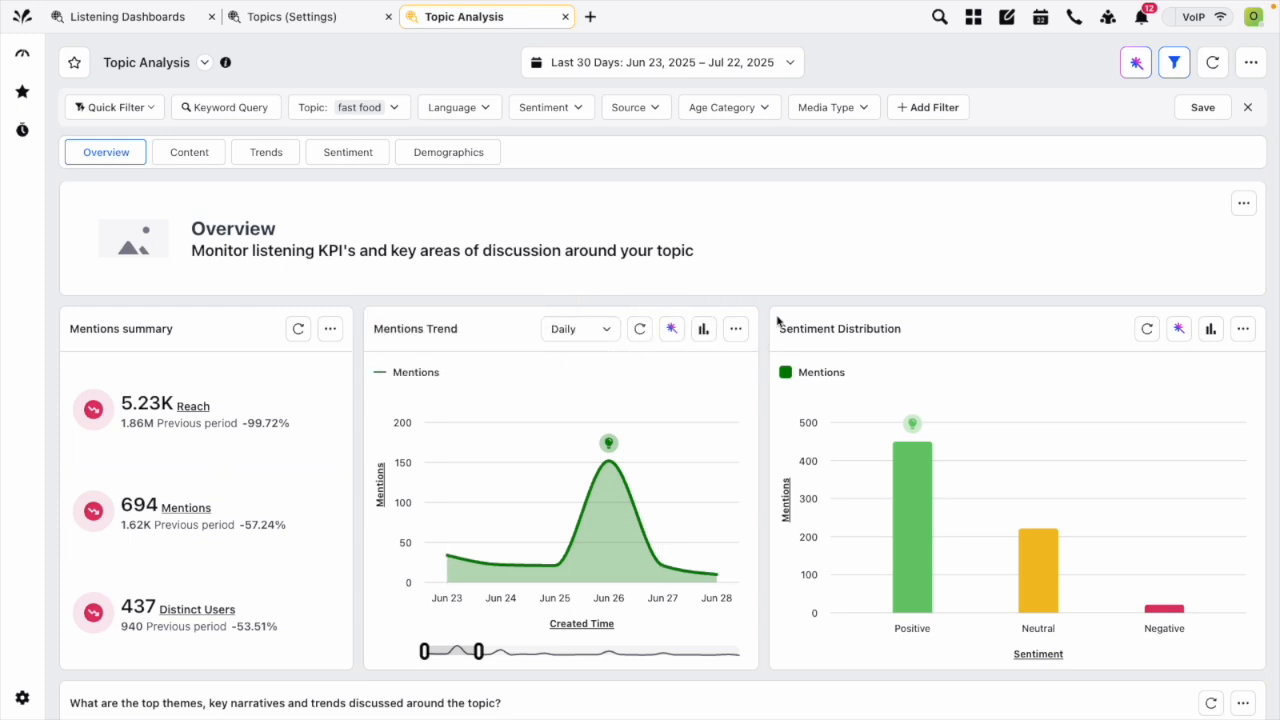
{"action": "scroll", "coordinate": [775, 320], "scroll_direction": "down", "scroll_amount": 4}
{"action": "scroll", "coordinate": [775, 320], "scroll_direction": "down", "scroll_amount": 6}
{"action": "scroll", "coordinate": [775, 320], "scroll_direction": "up", "scroll_amount": 10}
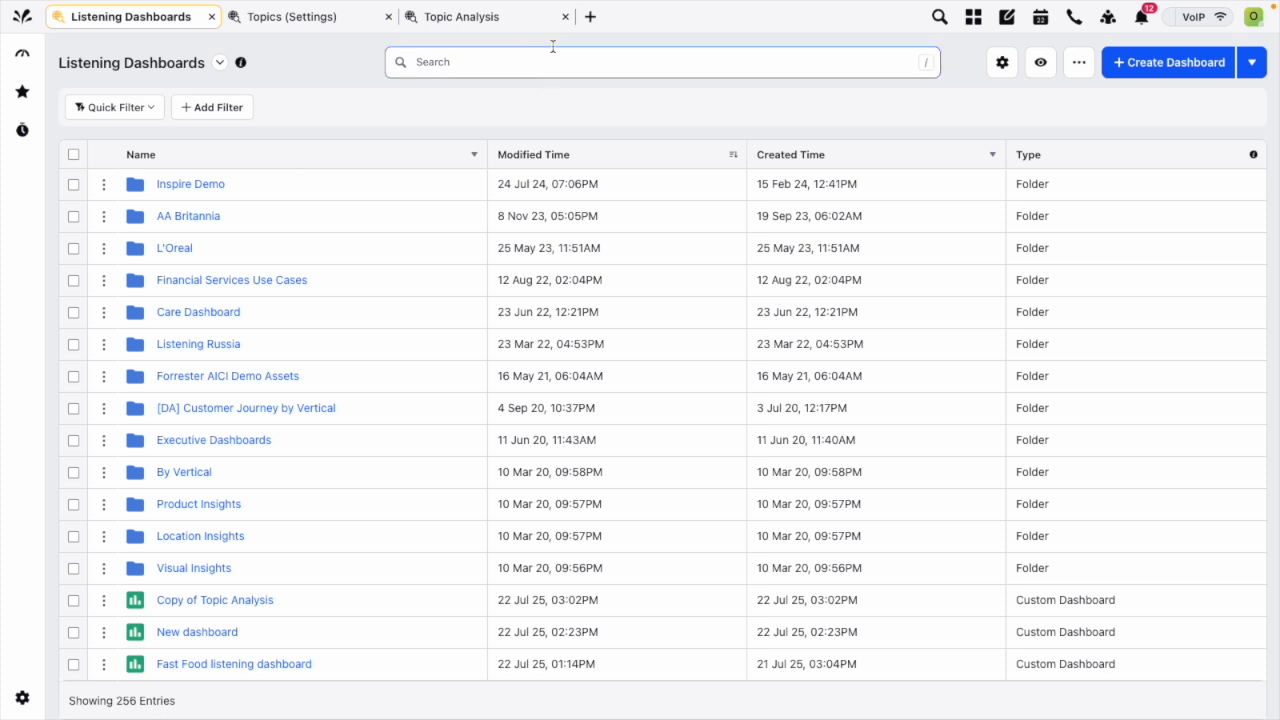
Open Listening Dashboards from the Sprinklr Insights features on a new page, and look through the list of dashboards.
{"action": "left_click", "coordinate": [590, 16]}
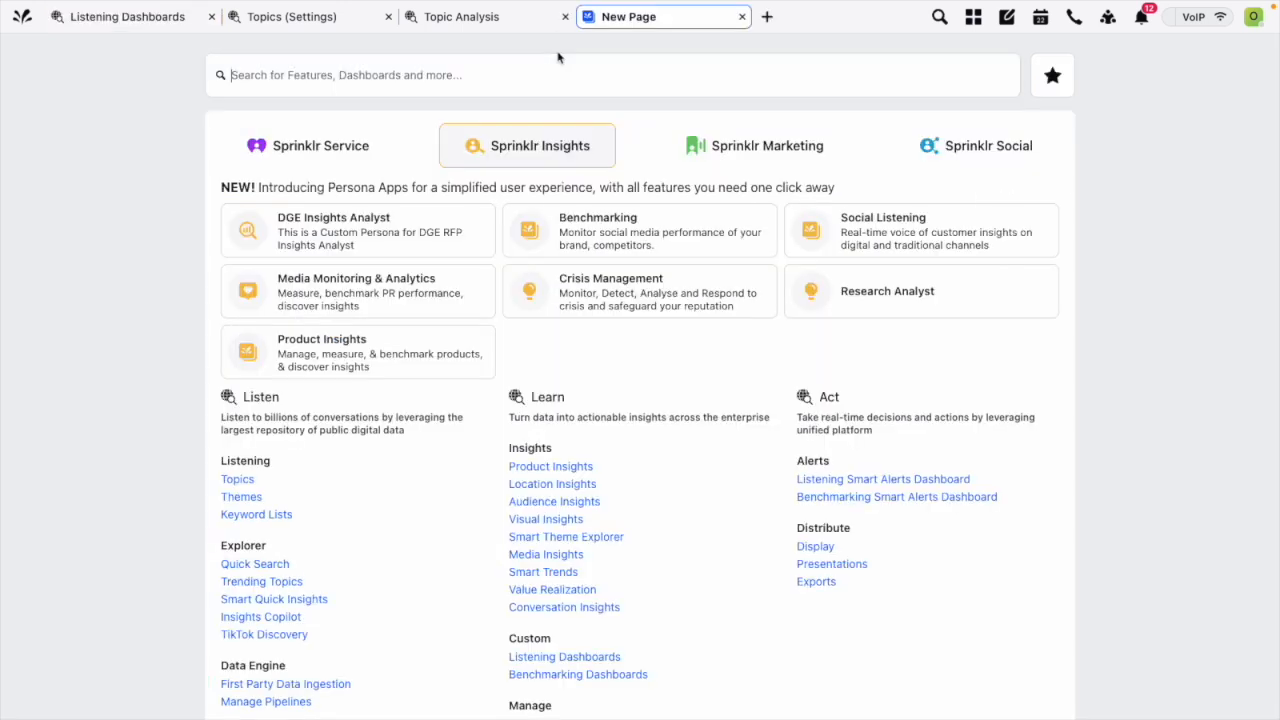
{"action": "scroll", "coordinate": [674, 463], "scroll_direction": "down", "scroll_amount": 1}
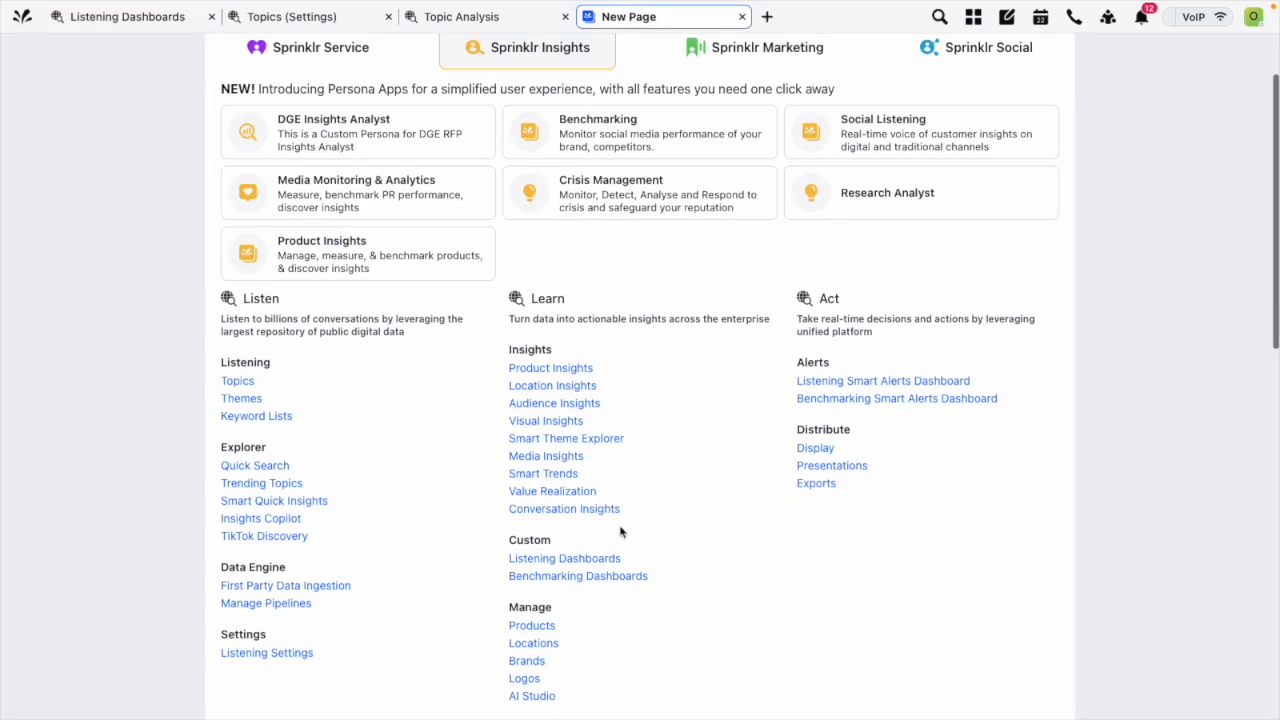
{"action": "left_click", "coordinate": [565, 558]}
{"action": "scroll", "coordinate": [612, 557], "scroll_direction": "down", "scroll_amount": 15}
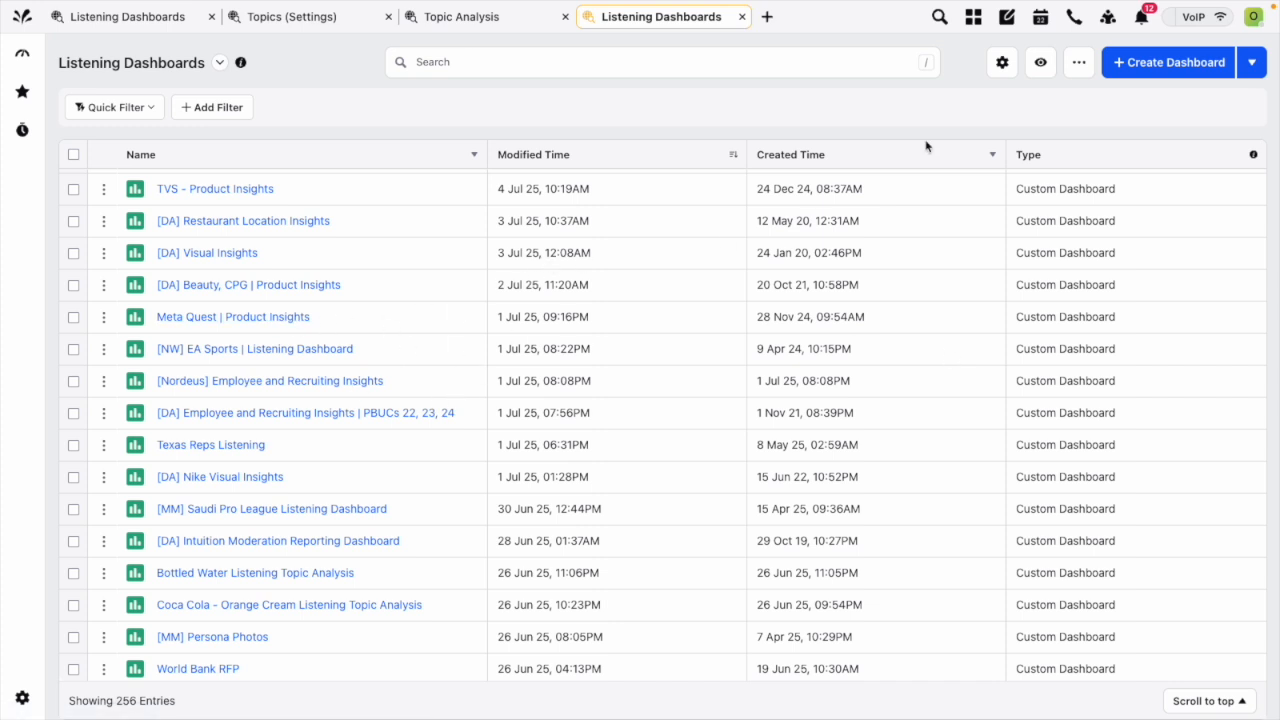
Review the setup form and folder choices for a "Create your own" dashboard, and leave without creating it.
{"action": "left_click", "coordinate": [1172, 66]}
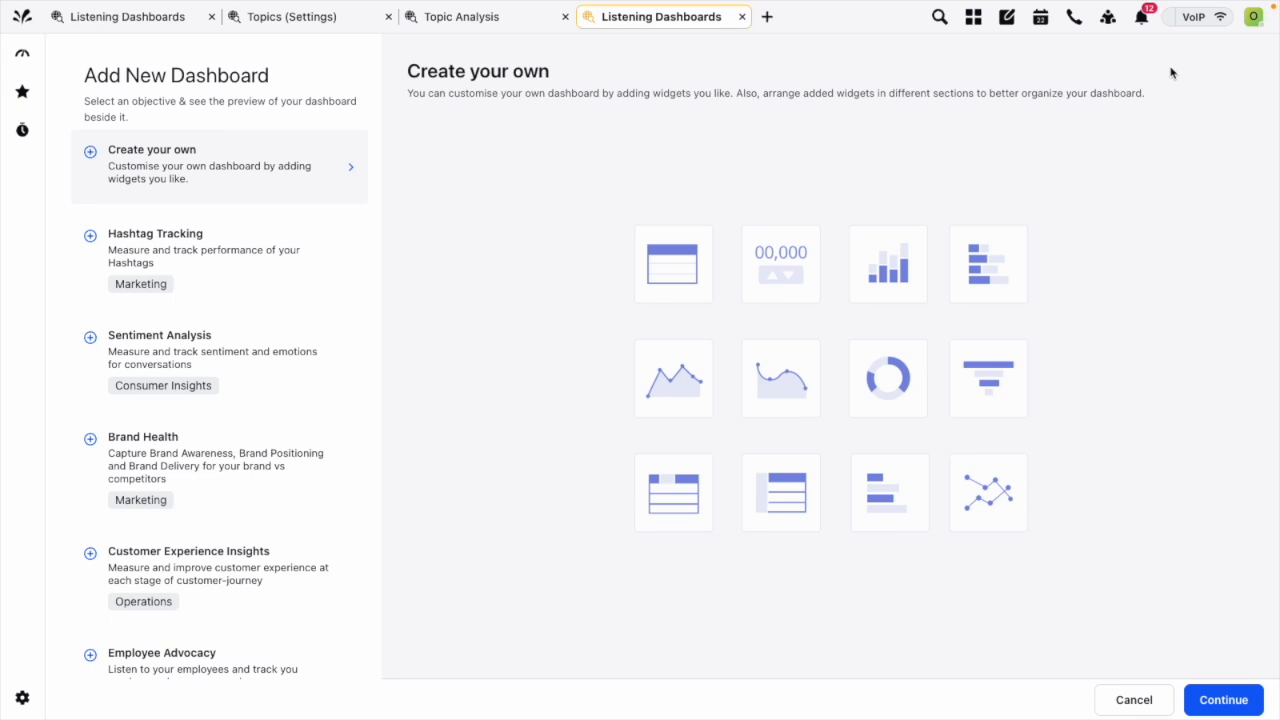
{"action": "left_click", "coordinate": [1238, 700]}
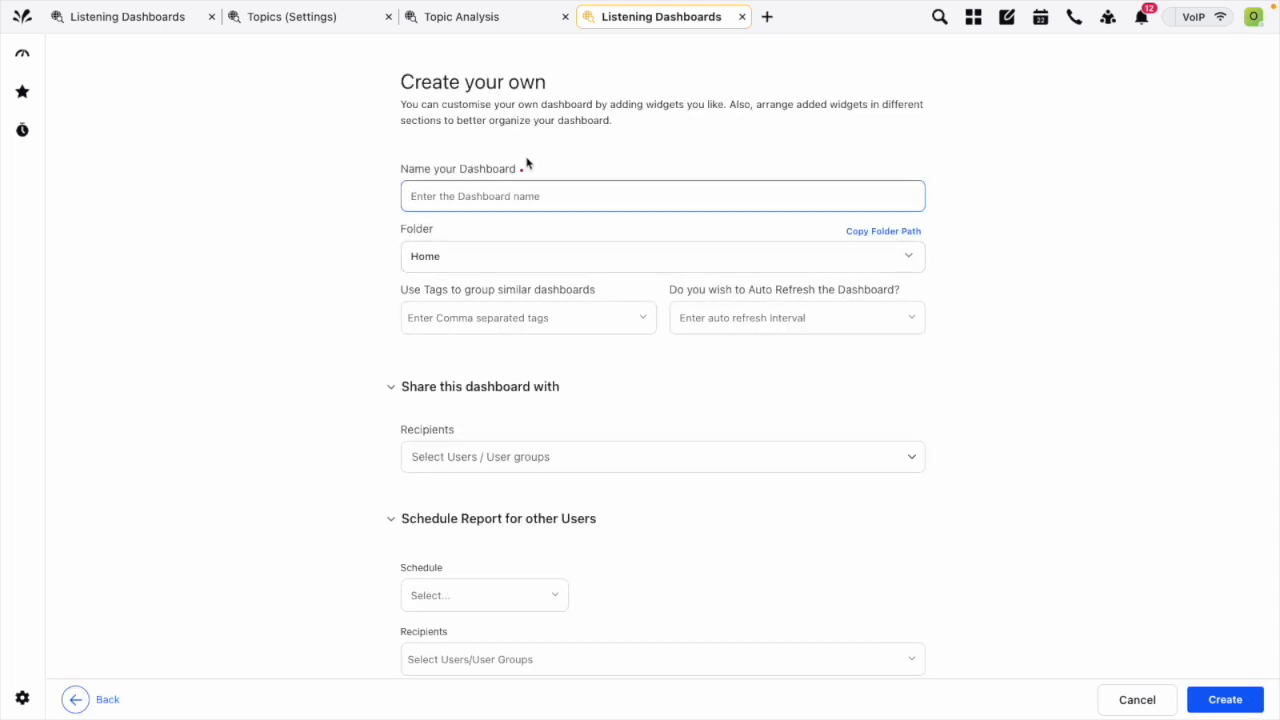
{"action": "left_click", "coordinate": [626, 257]}
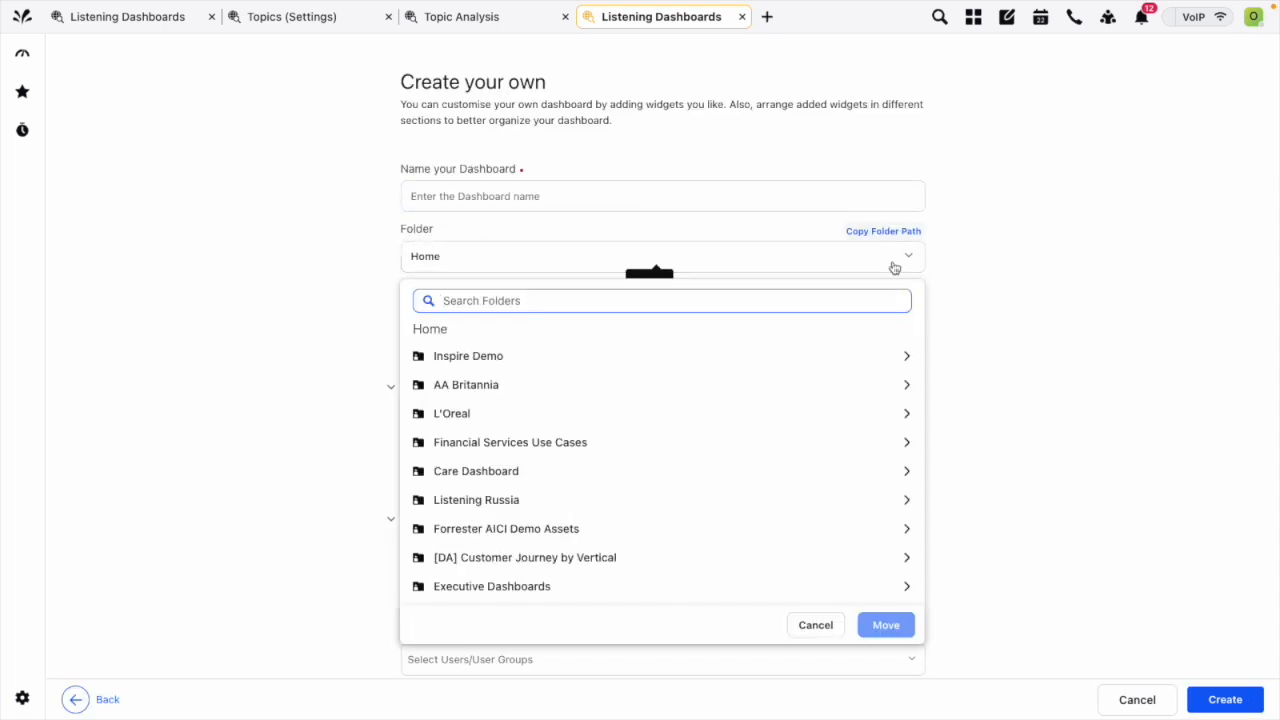
{"action": "left_click", "coordinate": [1136, 700]}
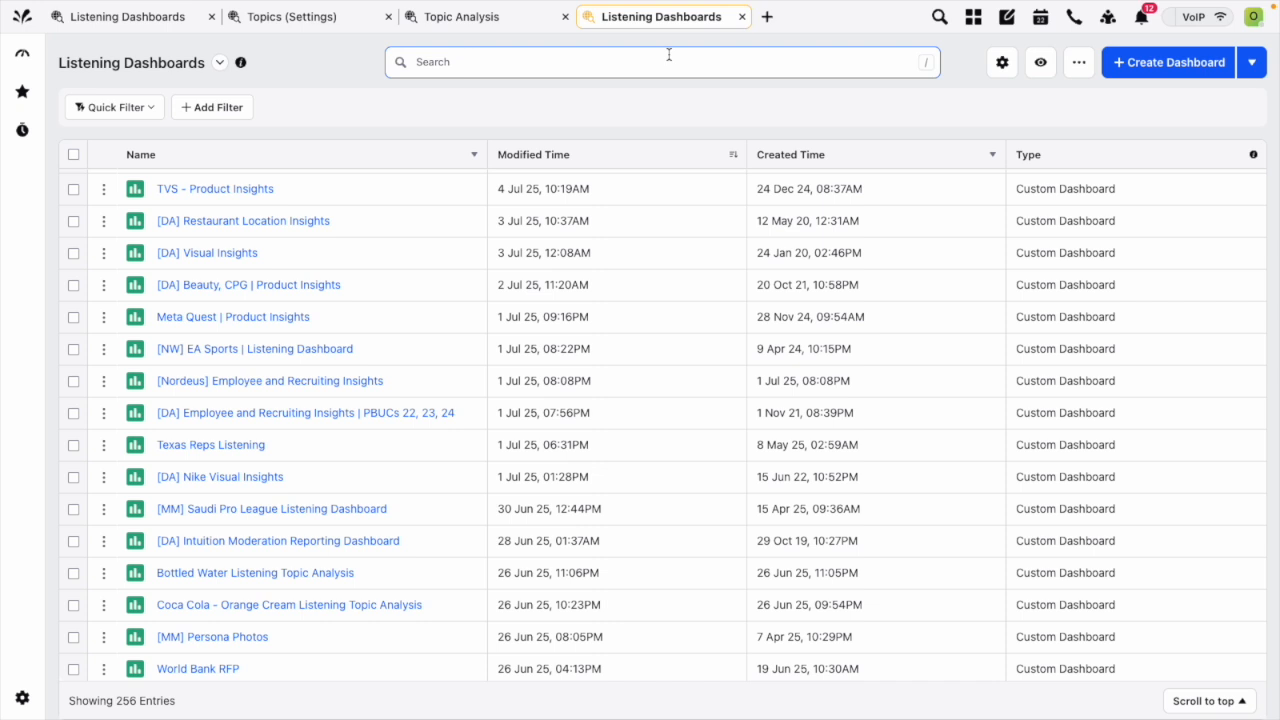
Clone the Topic Analysis dashboard under the name "My first Custom dashboard".
{"action": "left_click", "coordinate": [526, 15]}
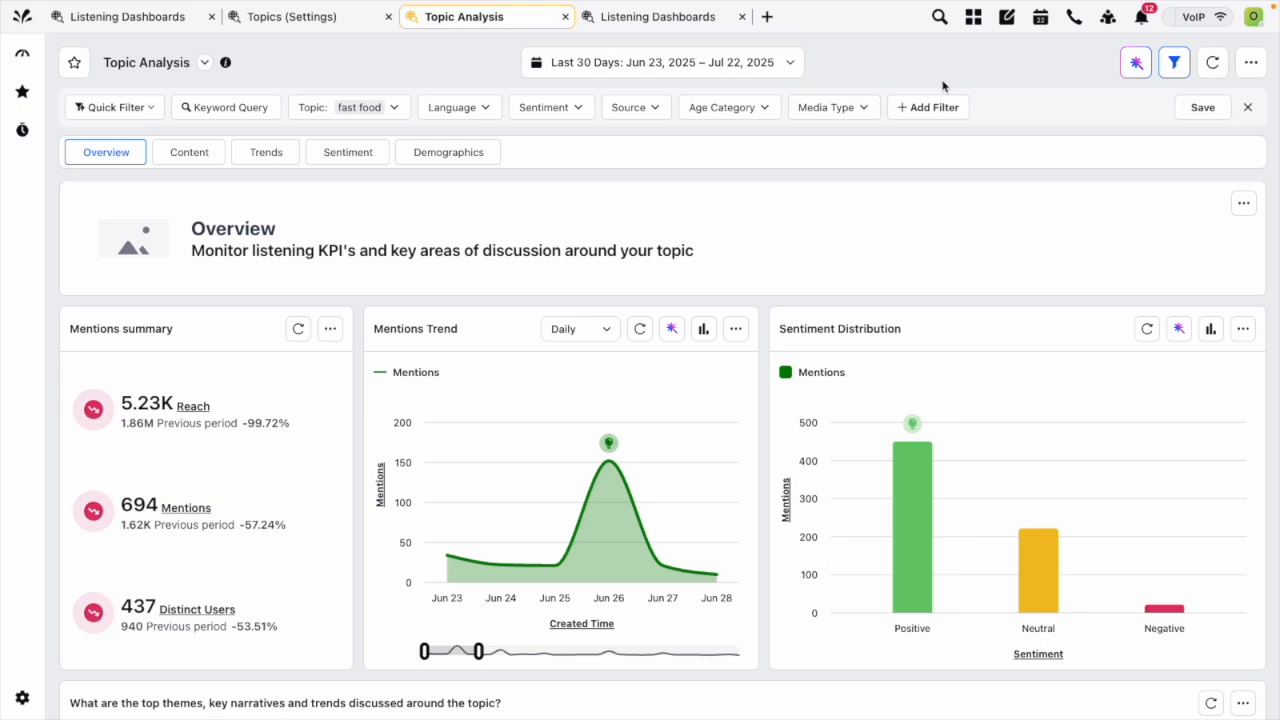
{"action": "left_click", "coordinate": [1255, 66]}
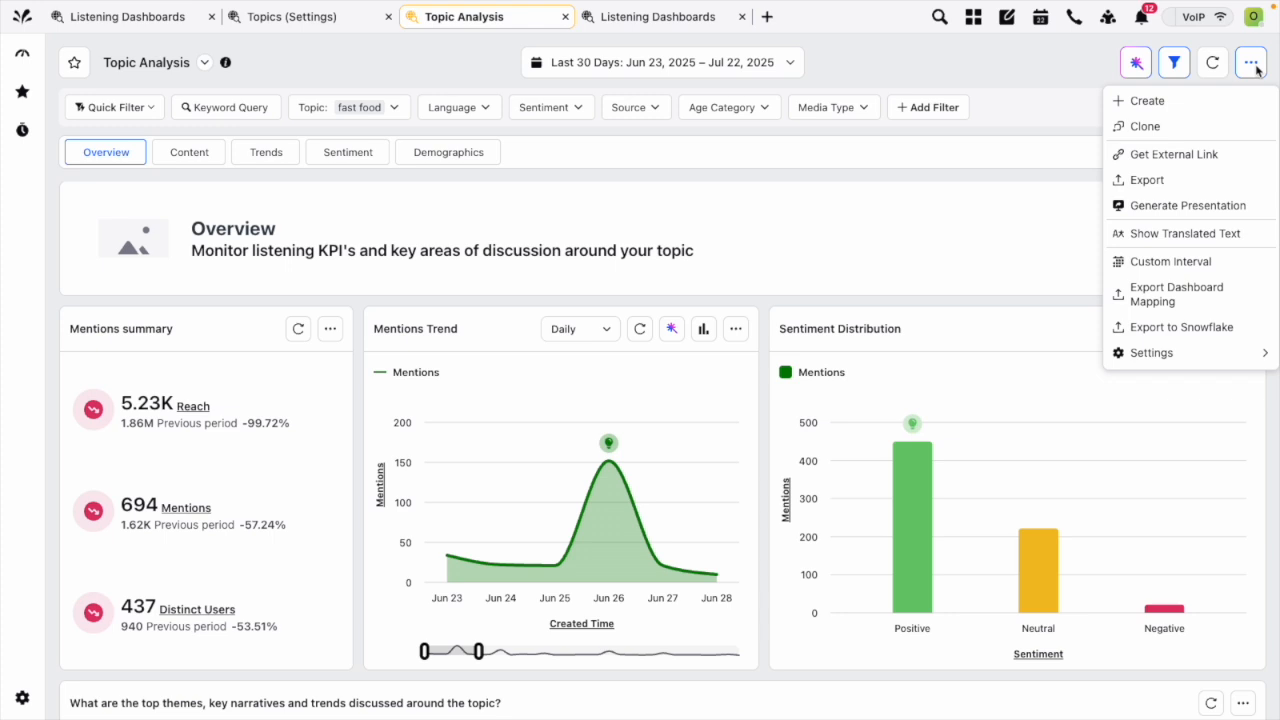
{"action": "left_click", "coordinate": [1160, 128]}
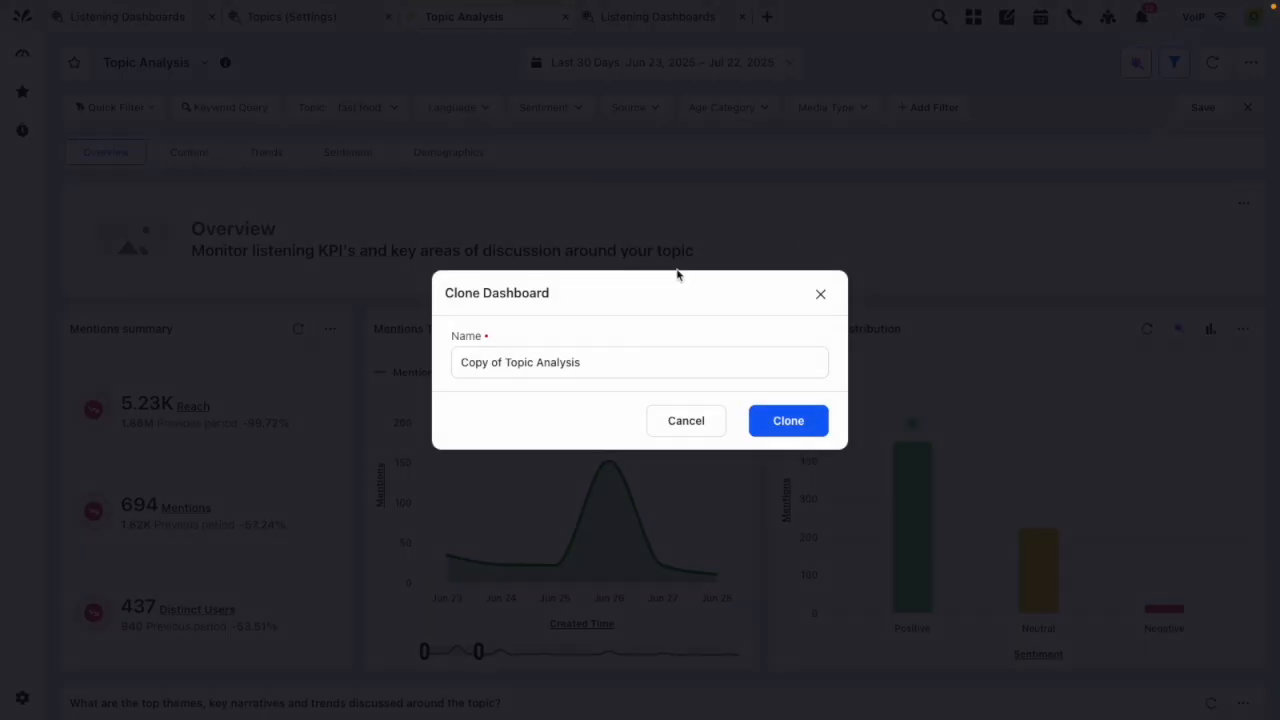
{"action": "left_click", "coordinate": [507, 362]}
{"action": "double_click", "coordinate": [507, 362]}
{"action": "key", "text": "ctrl+a"}
{"action": "type", "text": "Custom"}
{"action": "key", "text": "Home"}
{"action": "type", "text": "My first"}
{"action": "key", "text": "End"}
{"action": "type", "text": "dashboard"}
{"action": "left_click", "coordinate": [769, 424]}
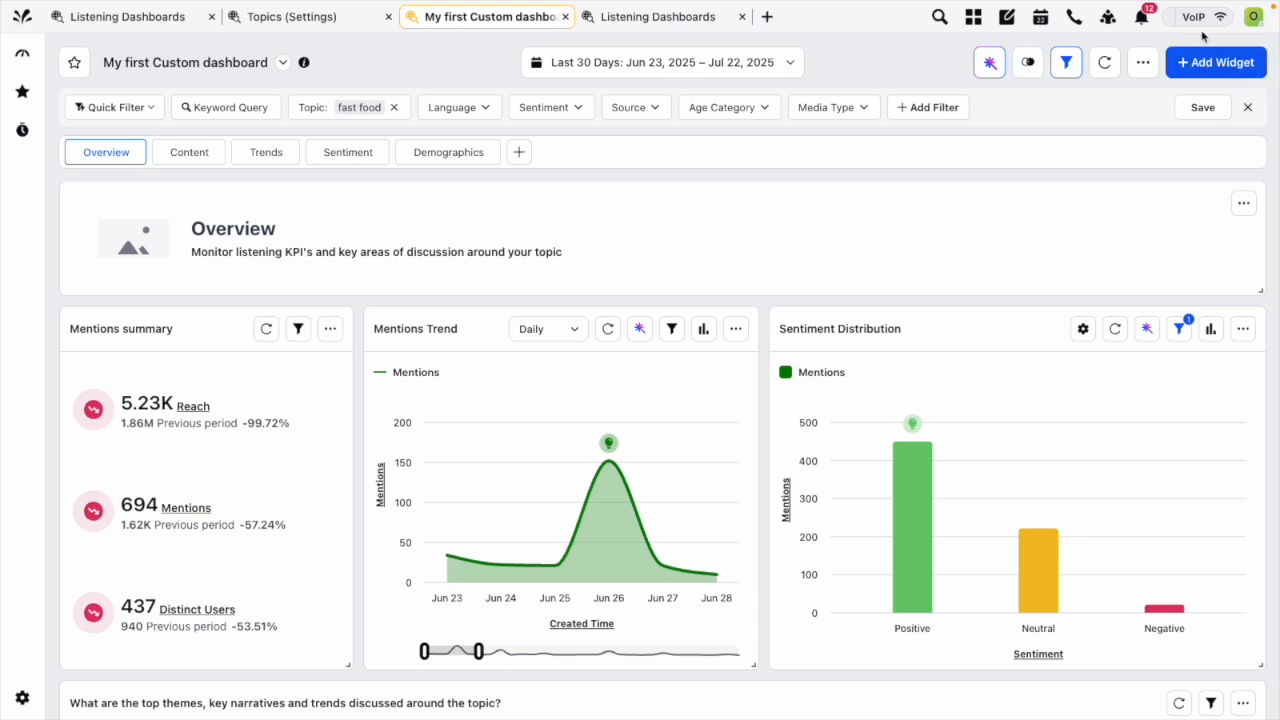
Check the custom dashboard's management options, and try to move and resize the Mentions summary widget.
{"action": "left_click", "coordinate": [1143, 62]}
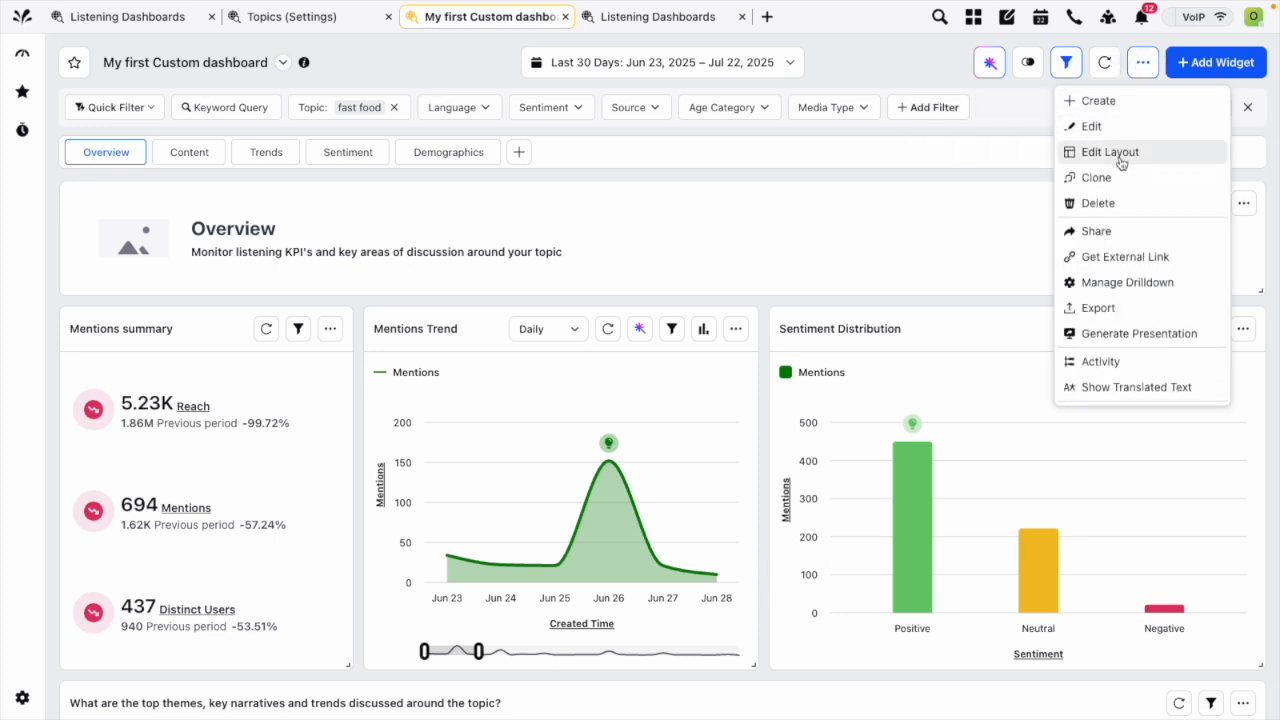
{"action": "left_click", "coordinate": [1022, 134]}
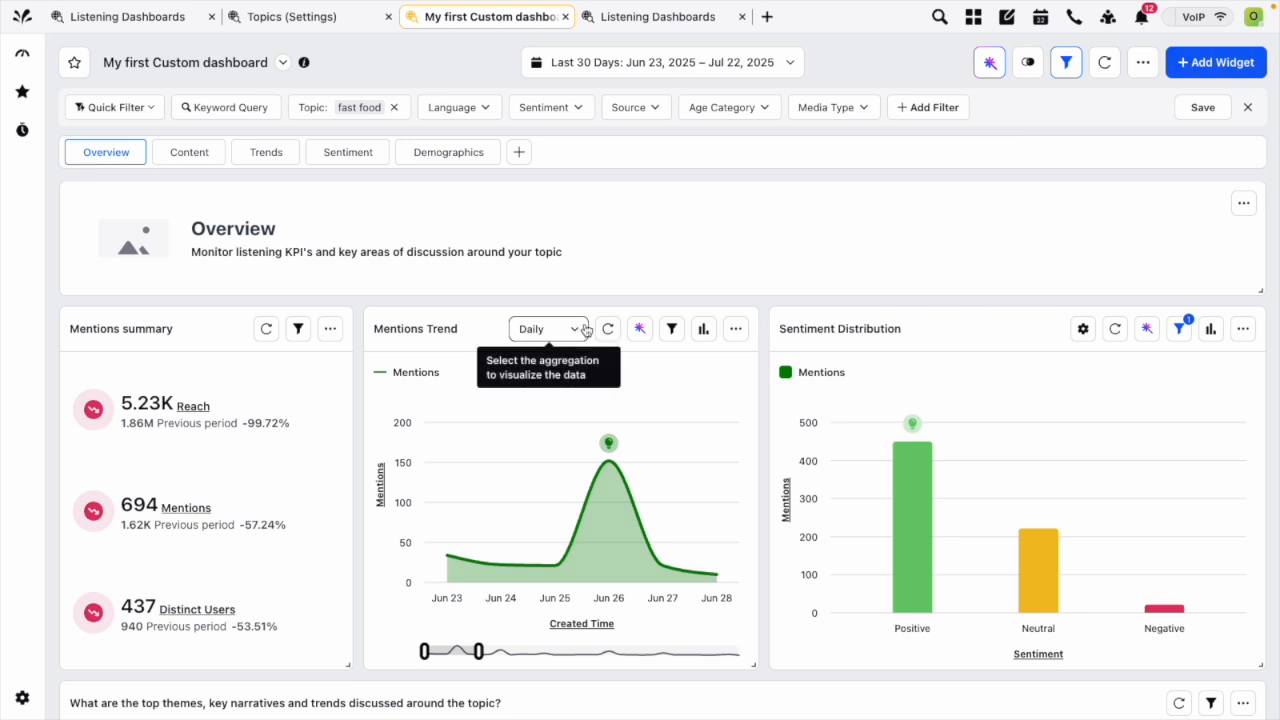
{"action": "left_click_drag", "start_coordinate": [170, 336], "coordinate": [451, 194]}
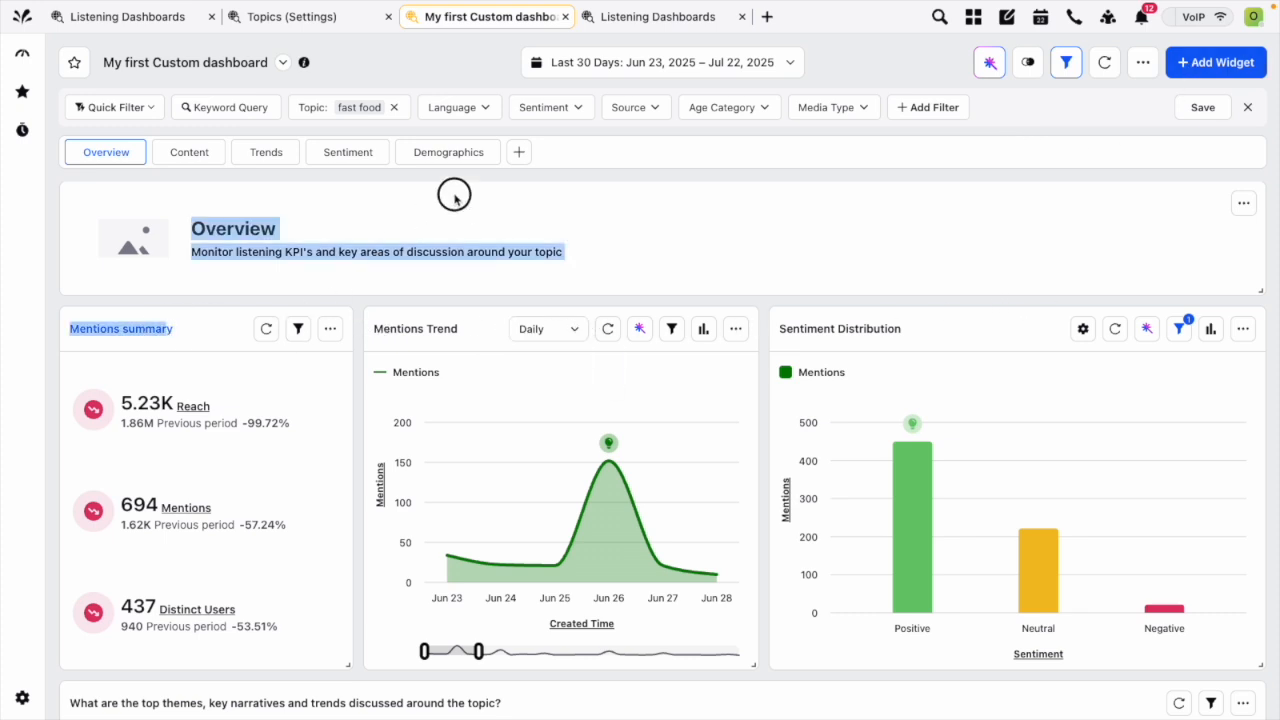
{"action": "mouse_move", "coordinate": [208, 323]}
{"action": "left_mouse_down"}
{"action": "mouse_move", "coordinate": [520, 163]}
{"action": "mouse_move", "coordinate": [69, 200]}
{"action": "mouse_move", "coordinate": [426, 306]}
{"action": "mouse_move", "coordinate": [205, 340]}
{"action": "left_mouse_up"}
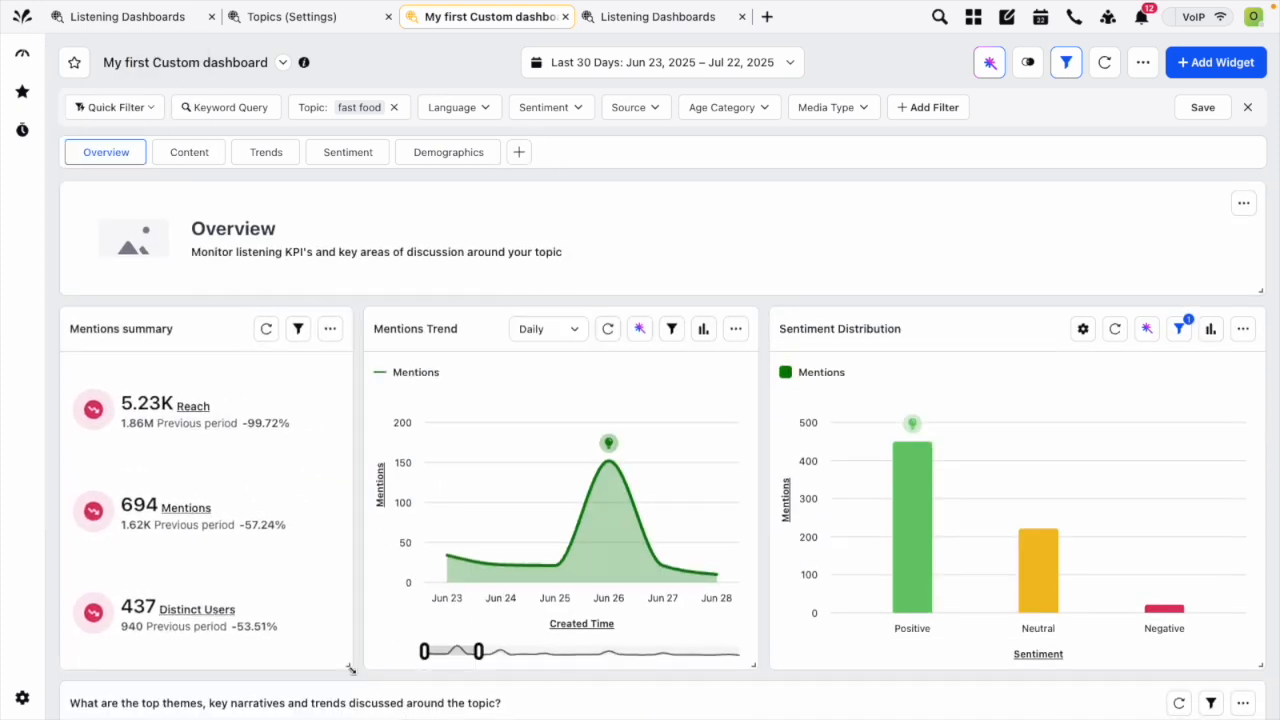
{"action": "mouse_move", "coordinate": [352, 548]}
{"action": "left_mouse_down"}
{"action": "mouse_move", "coordinate": [708, 651]}
{"action": "mouse_move", "coordinate": [243, 600]}
{"action": "mouse_move", "coordinate": [334, 563]}
{"action": "left_mouse_up"}
Apply a section-level filter to Overview for Sentiment containing Positive.
{"action": "left_click", "coordinate": [139, 153]}
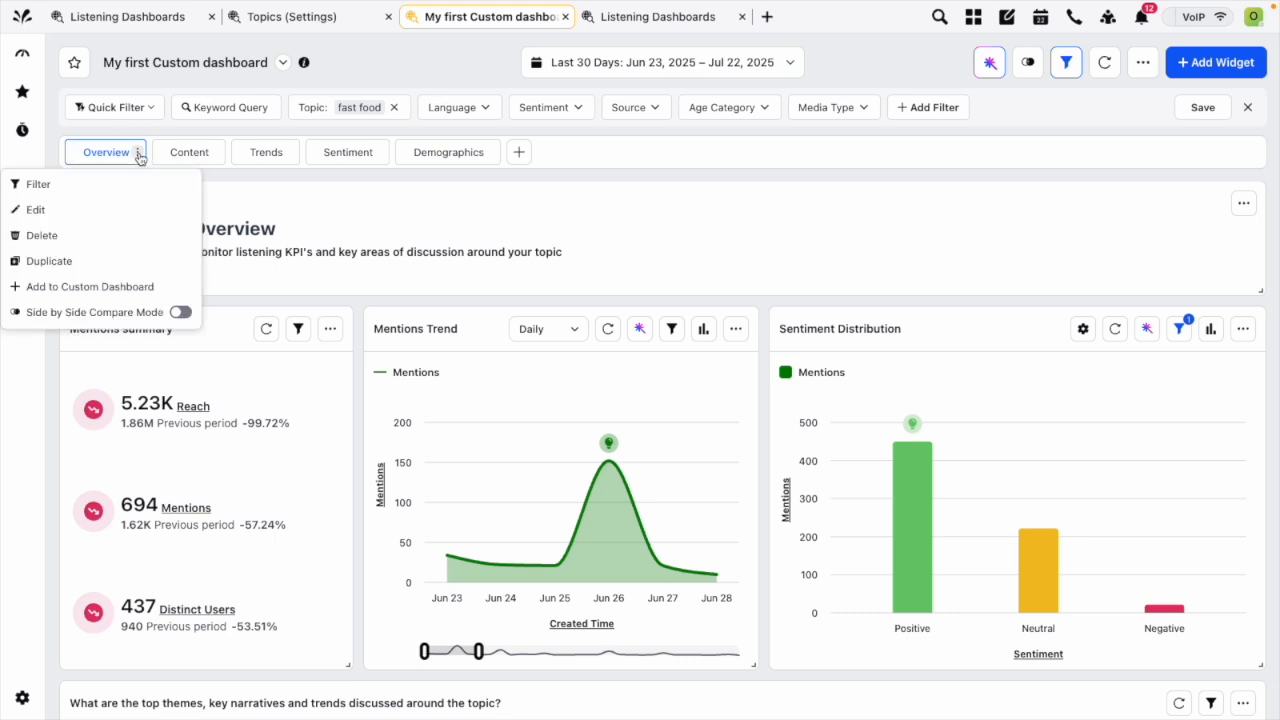
{"action": "left_click", "coordinate": [64, 187]}
{"action": "left_click", "coordinate": [72, 251]}
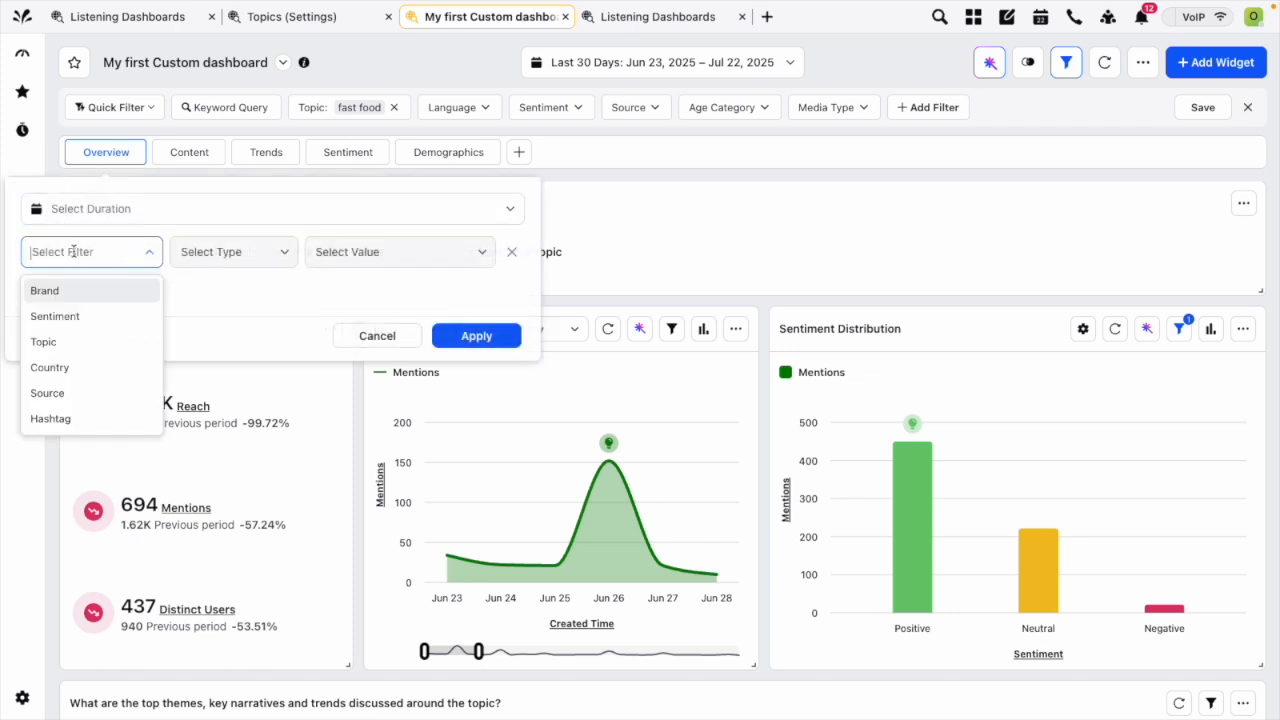
{"action": "left_click", "coordinate": [78, 316]}
{"action": "left_click", "coordinate": [229, 251]}
{"action": "left_click", "coordinate": [369, 247]}
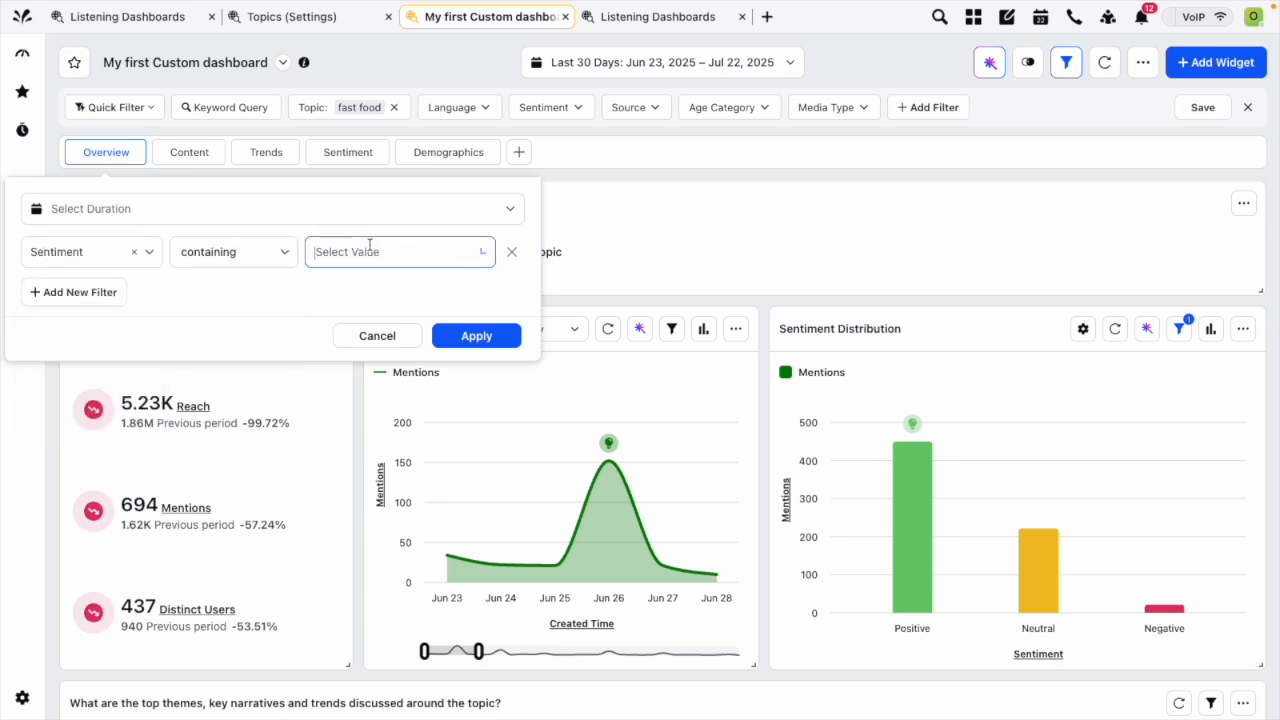
{"action": "left_click", "coordinate": [350, 289]}
{"action": "left_click", "coordinate": [511, 287]}
{"action": "left_click", "coordinate": [502, 332]}
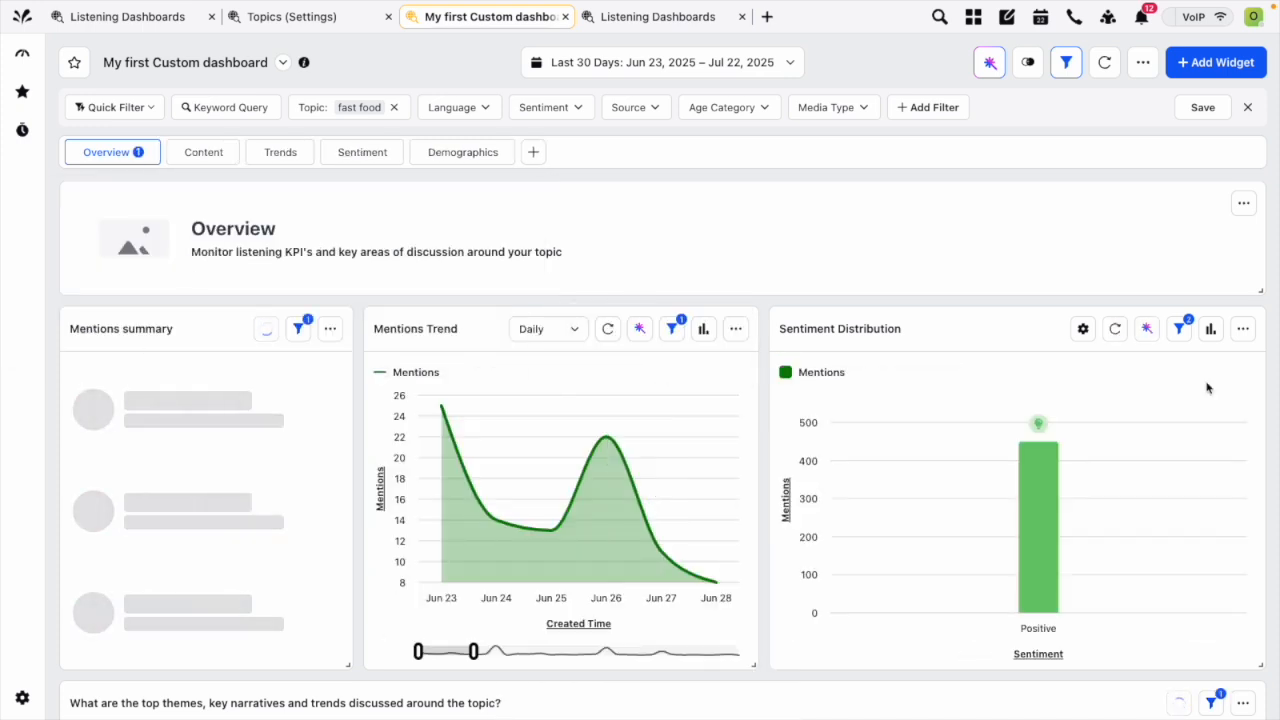
Look through the dashboard's other sections for the filter's effect, and return to the Overview section.
{"action": "left_click", "coordinate": [192, 152]}
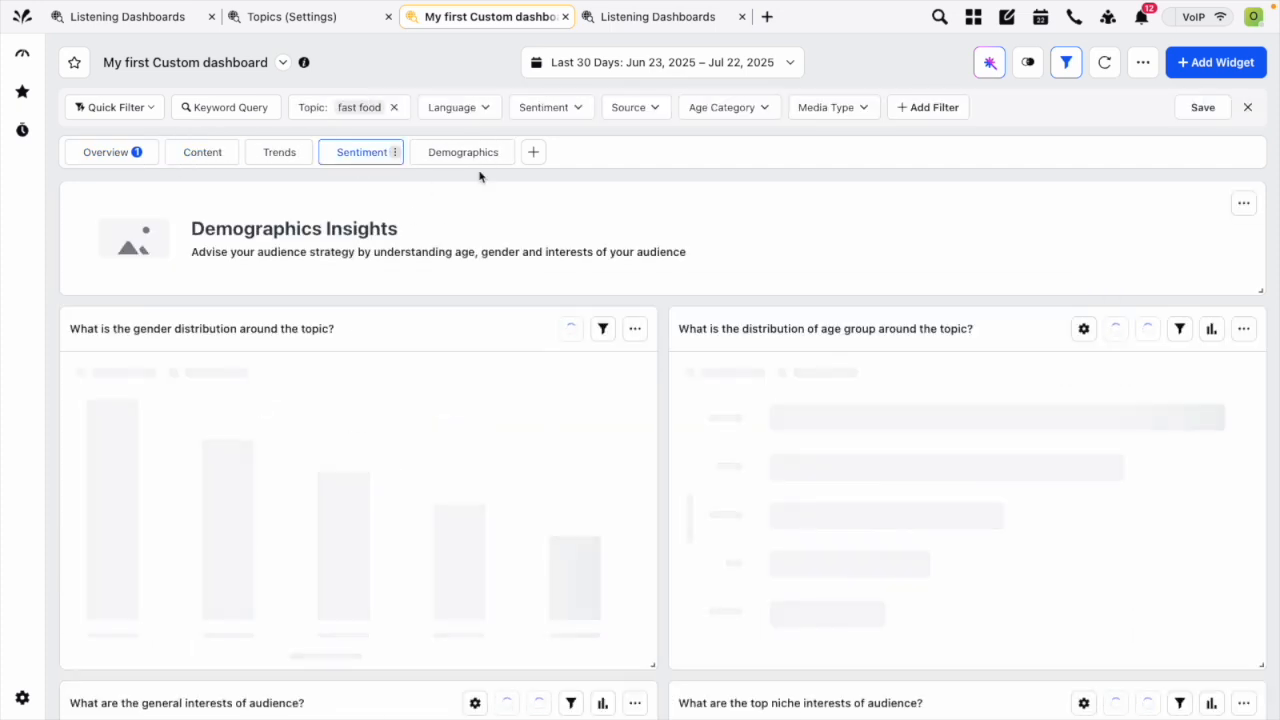
{"action": "mouse_move", "coordinate": [165, 396]}
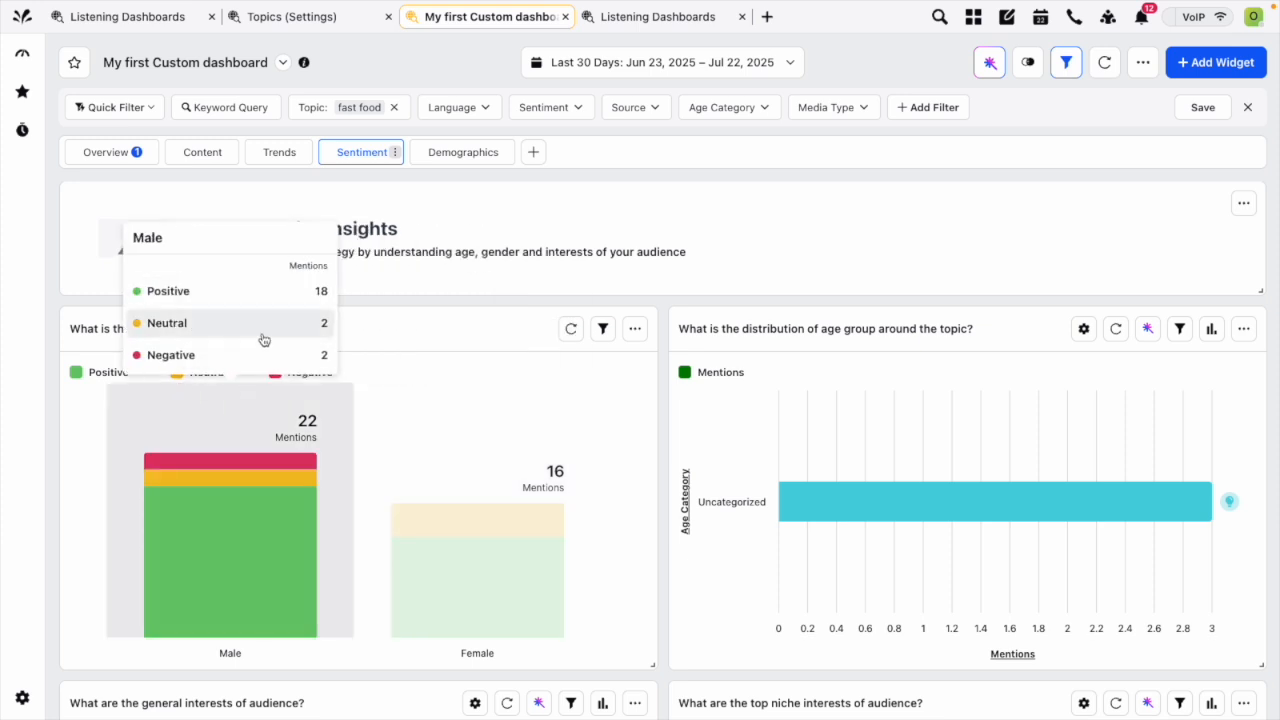
{"action": "left_click", "coordinate": [114, 159]}
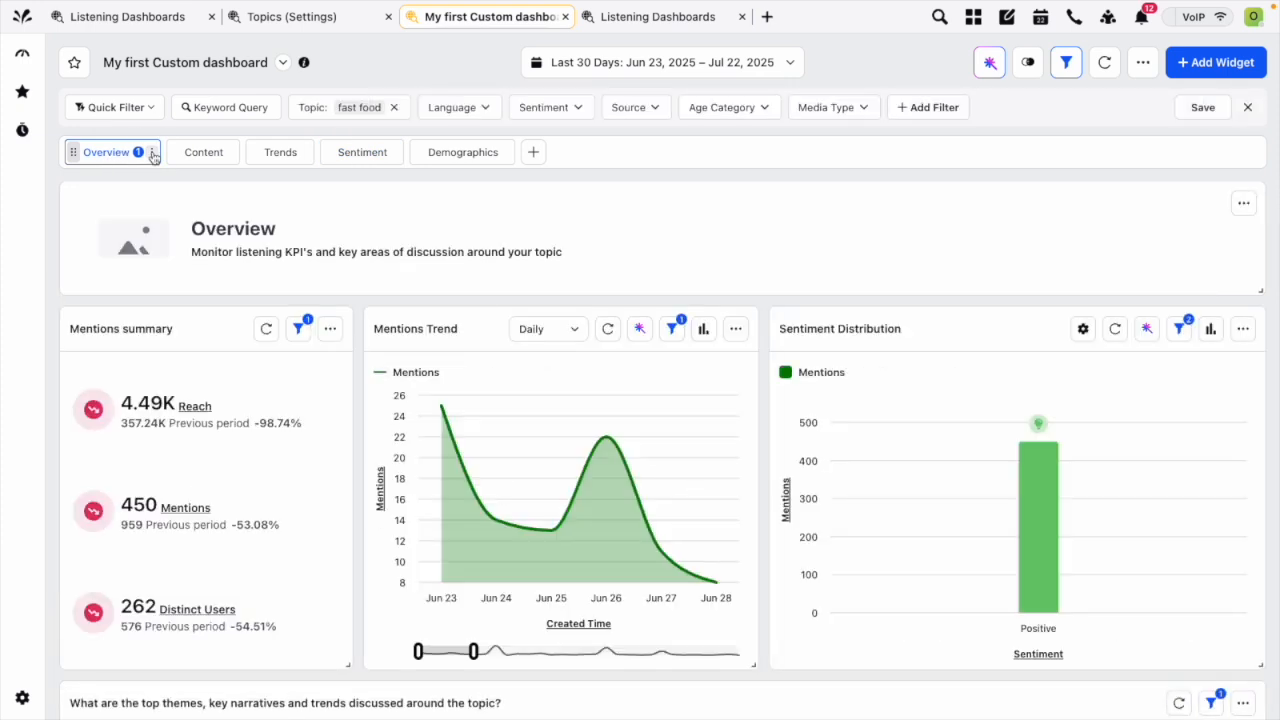
Check the Overview section's management options, and switch to the Positive mentions overview section.
{"action": "left_click", "coordinate": [152, 154]}
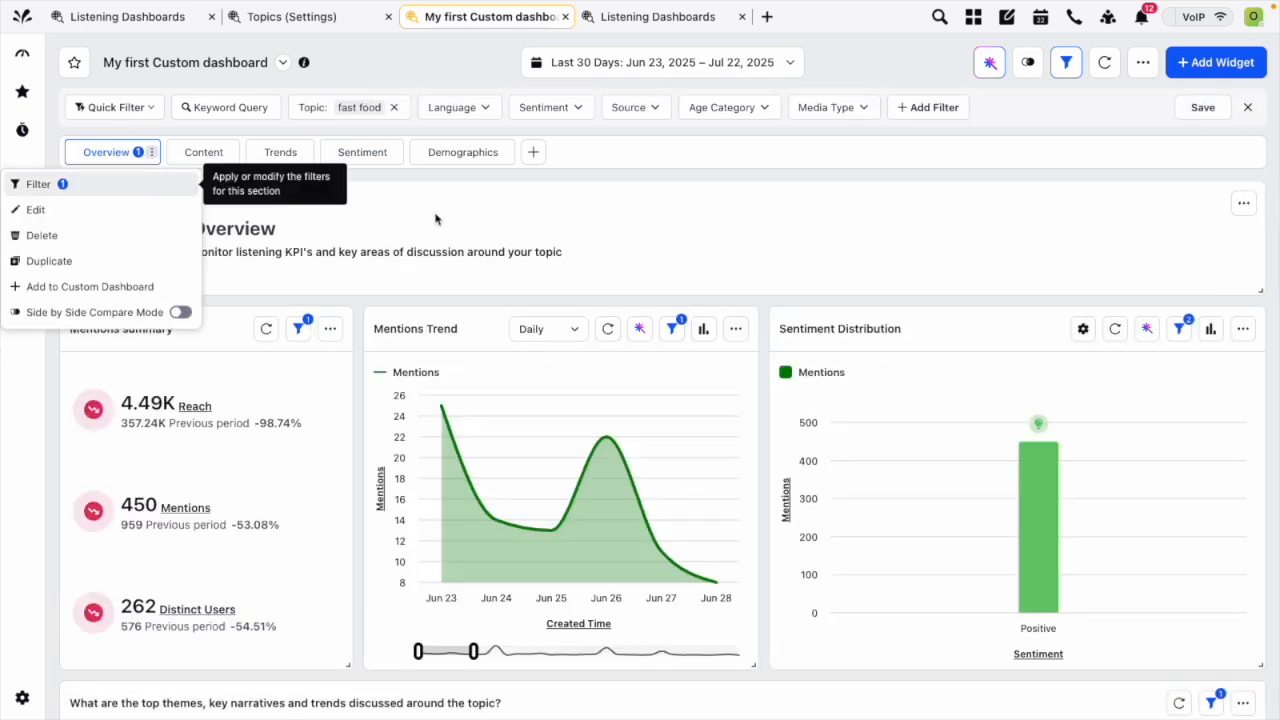
{"action": "left_click", "coordinate": [477, 186]}
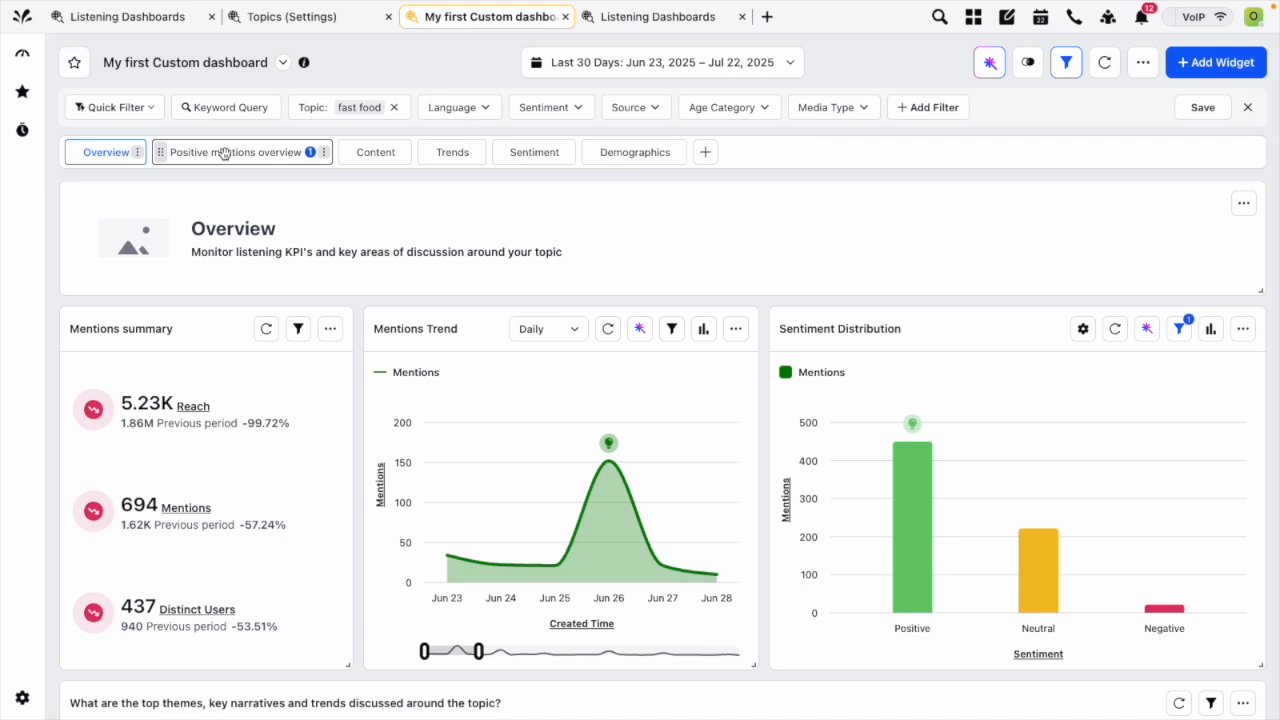
{"action": "scroll", "coordinate": [224, 153], "scroll_direction": "down", "scroll_amount": 1}
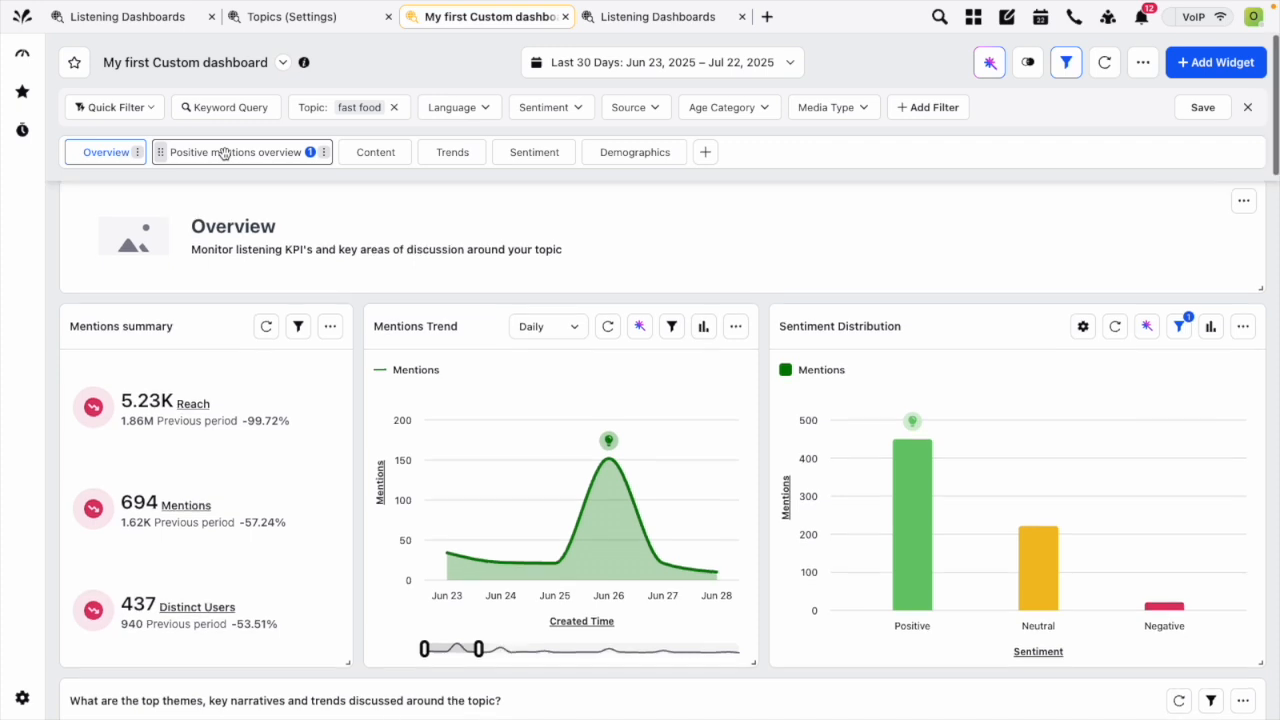
{"action": "left_click", "coordinate": [224, 153]}
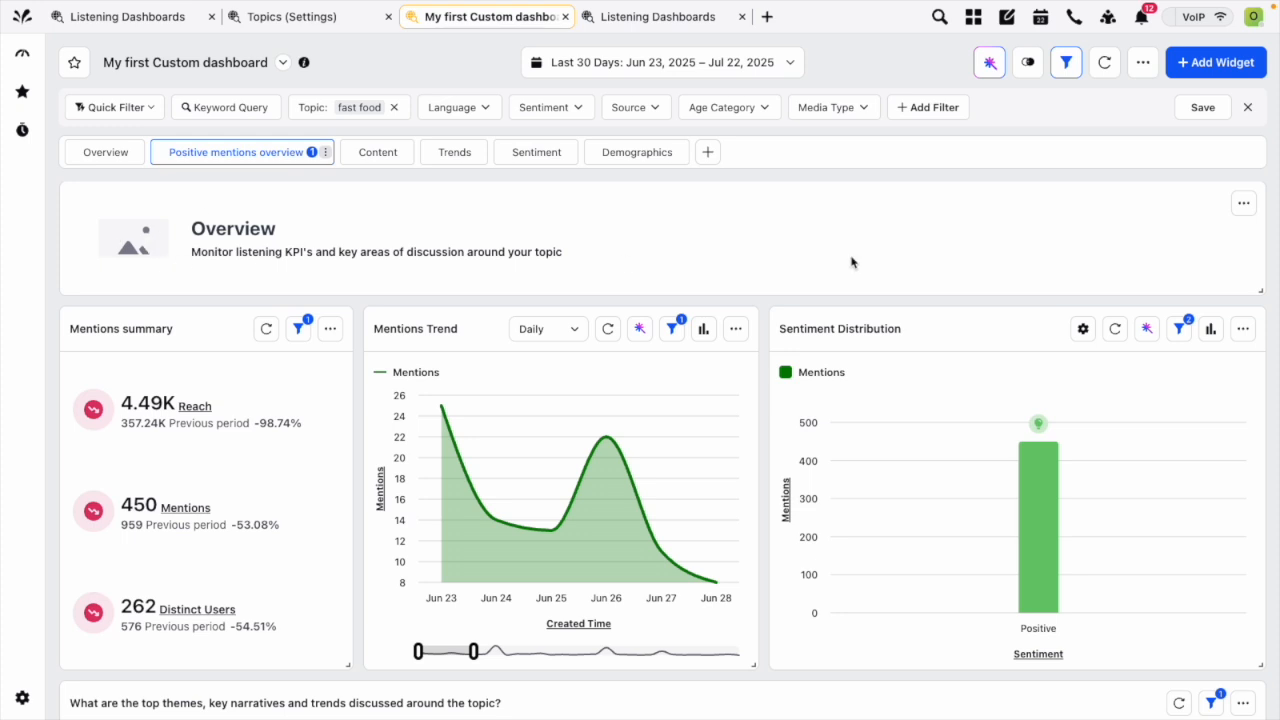
Edit the section's header widget to read "Positive mentions overview" with the subtitle "Positive ONLY".
{"action": "left_click", "coordinate": [1243, 203]}
{"action": "left_click", "coordinate": [1134, 109]}
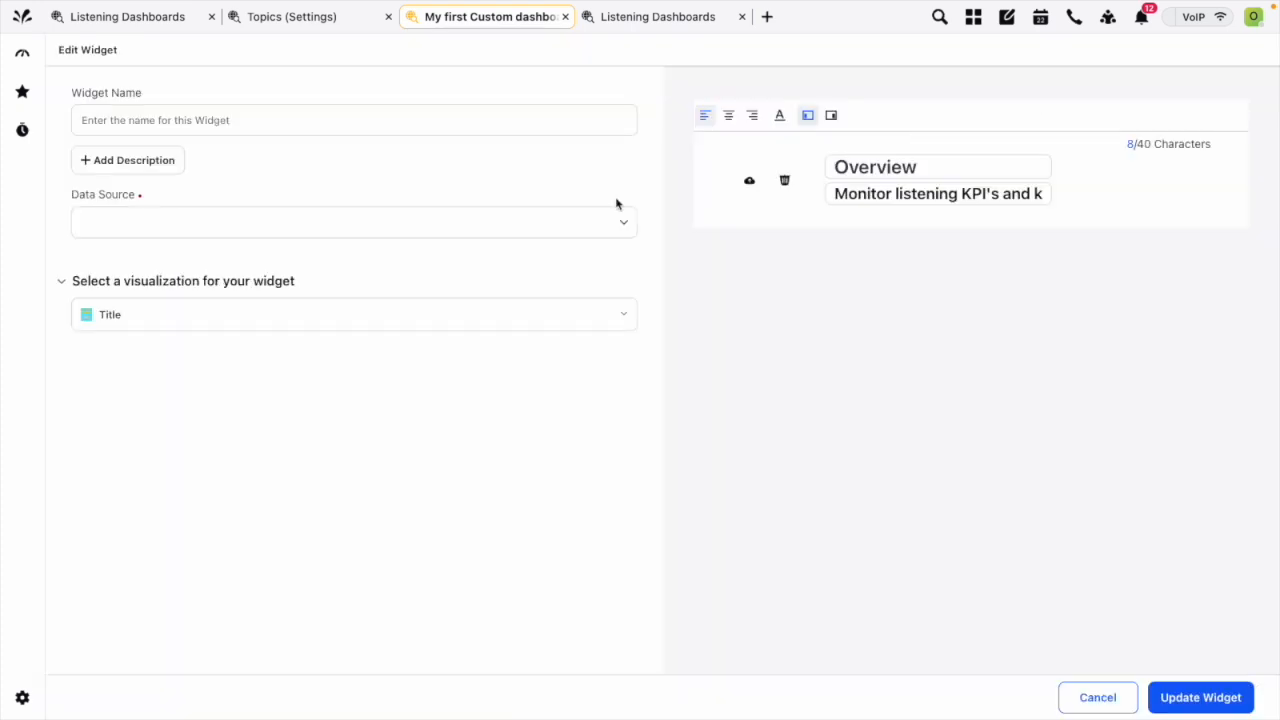
{"action": "double_click", "coordinate": [882, 167]}
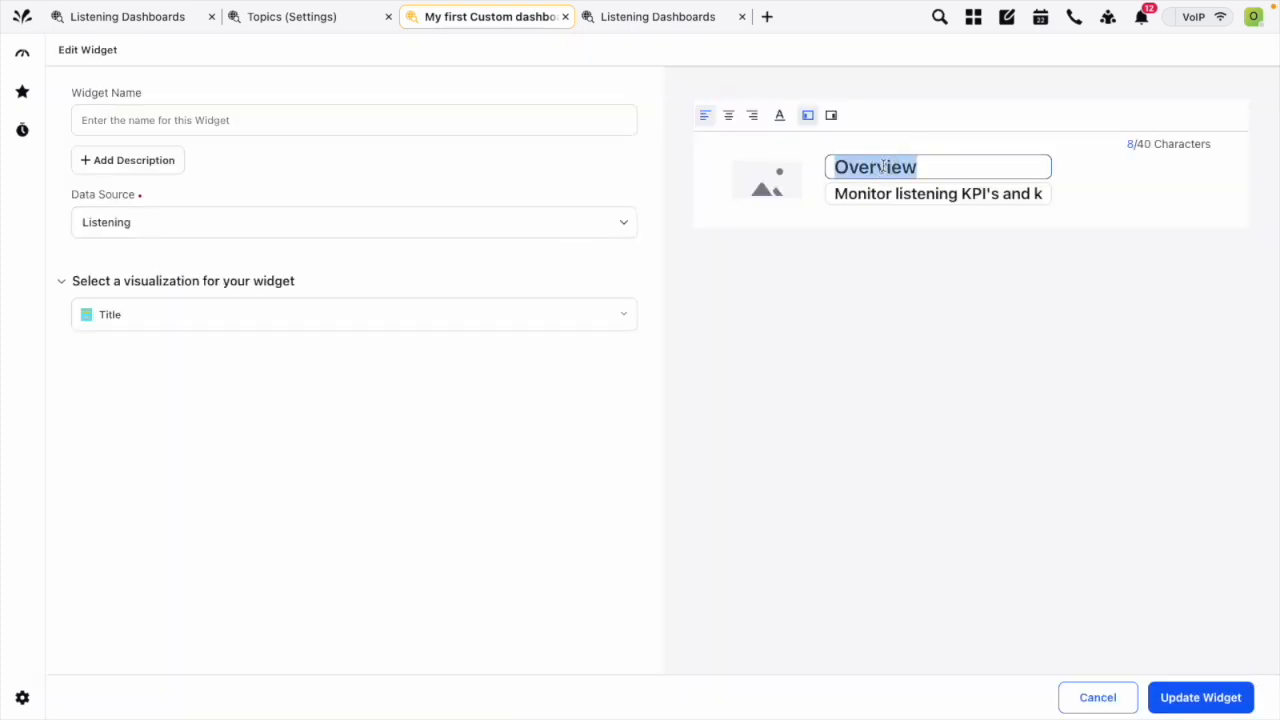
{"action": "type", "text": "Pos"}
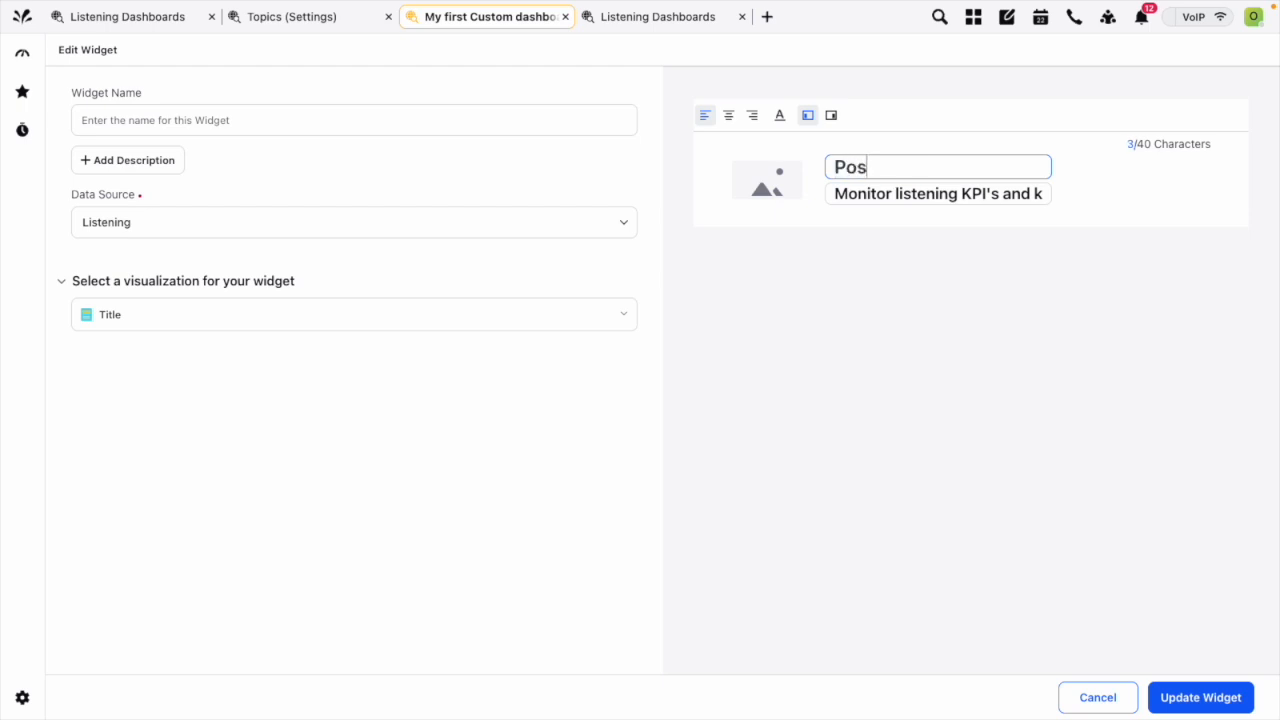
{"action": "type", "text": "itive mentinns overview"}
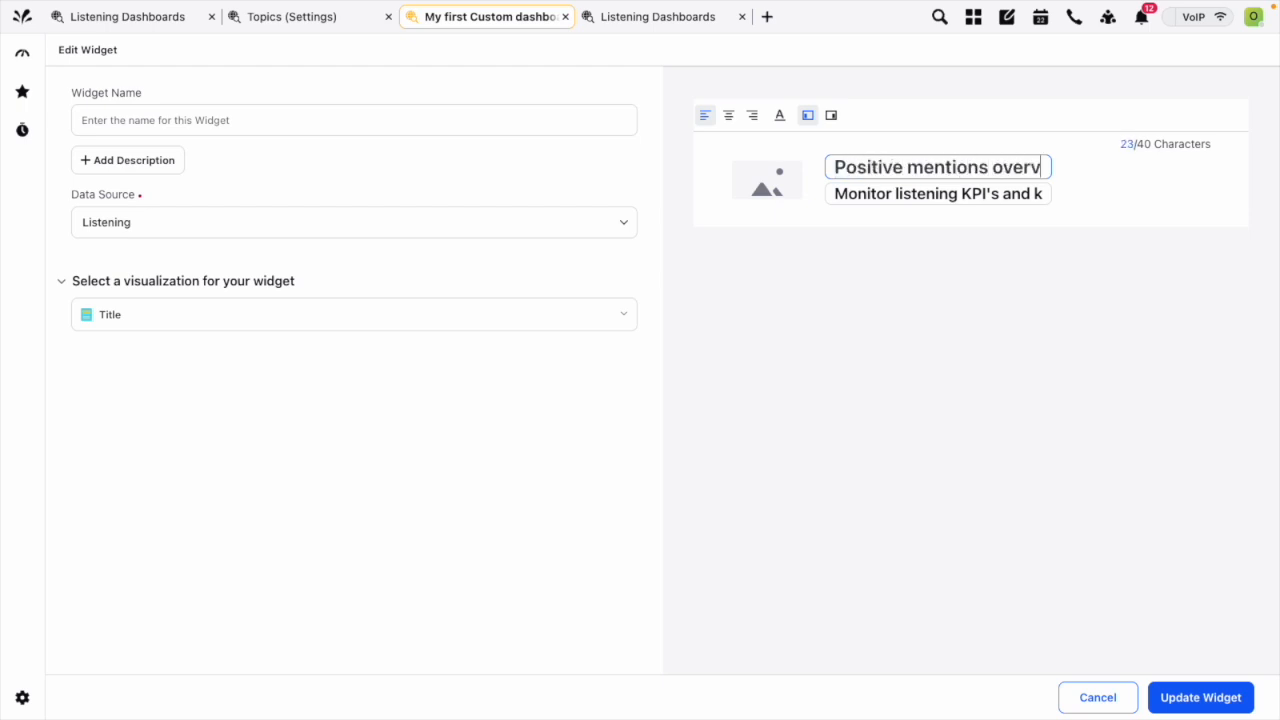
{"action": "double_click", "coordinate": [877, 194]}
{"action": "type", "text": "Posi"}
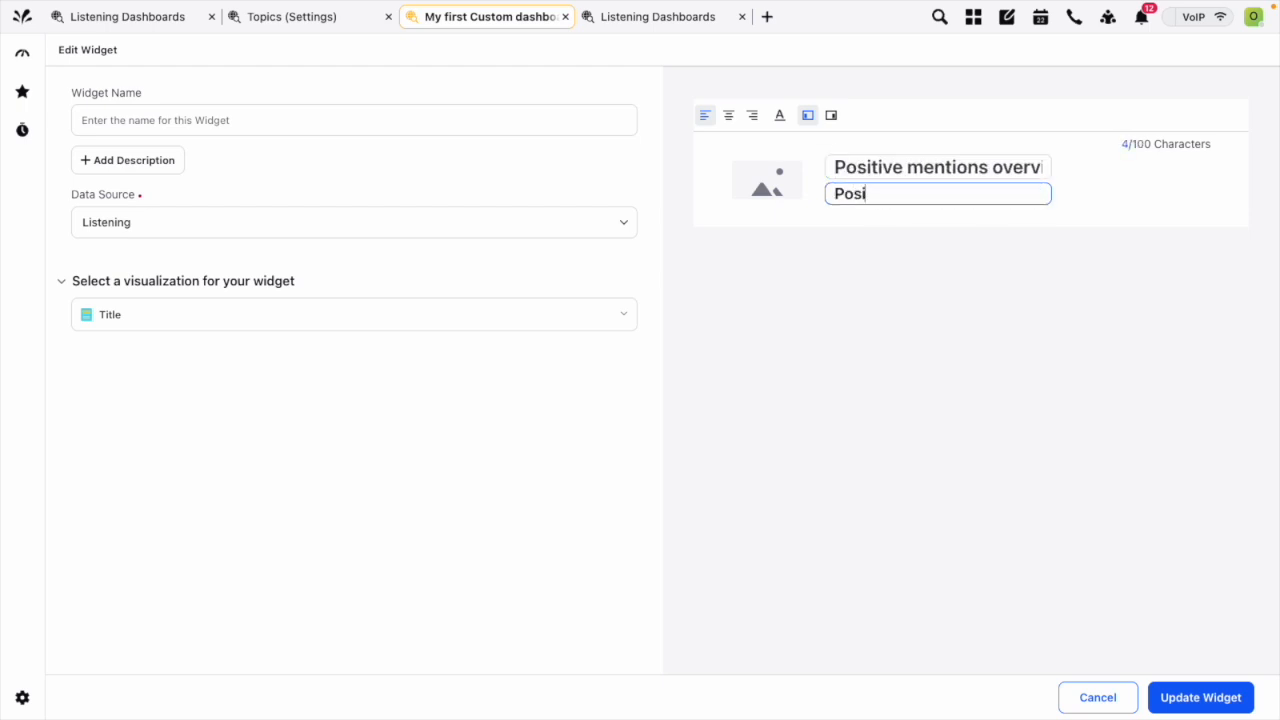
{"action": "type", "text": "tive only"}
{"action": "key", "text": "ctrl+shift+Left"}
{"action": "type", "text": "ONLY"}
Upload GreenFields2.jpg as the header widget's image and update the widget.
{"action": "left_click", "coordinate": [786, 182]}
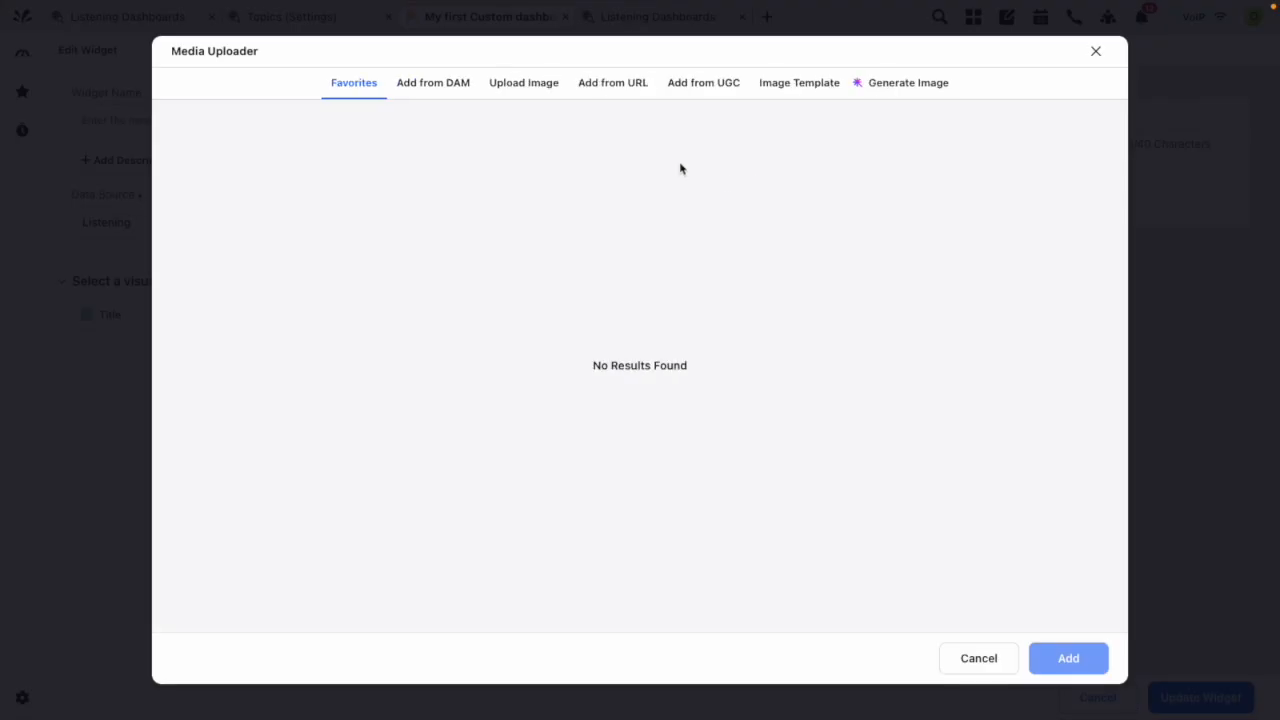
{"action": "left_click", "coordinate": [522, 90]}
{"action": "left_click", "coordinate": [494, 369]}
{"action": "scroll", "coordinate": [508, 349], "scroll_direction": "down", "scroll_amount": 1}
{"action": "scroll", "coordinate": [508, 349], "scroll_direction": "up", "scroll_amount": 1}
{"action": "left_click", "coordinate": [460, 262]}
{"action": "left_click", "coordinate": [954, 551]}
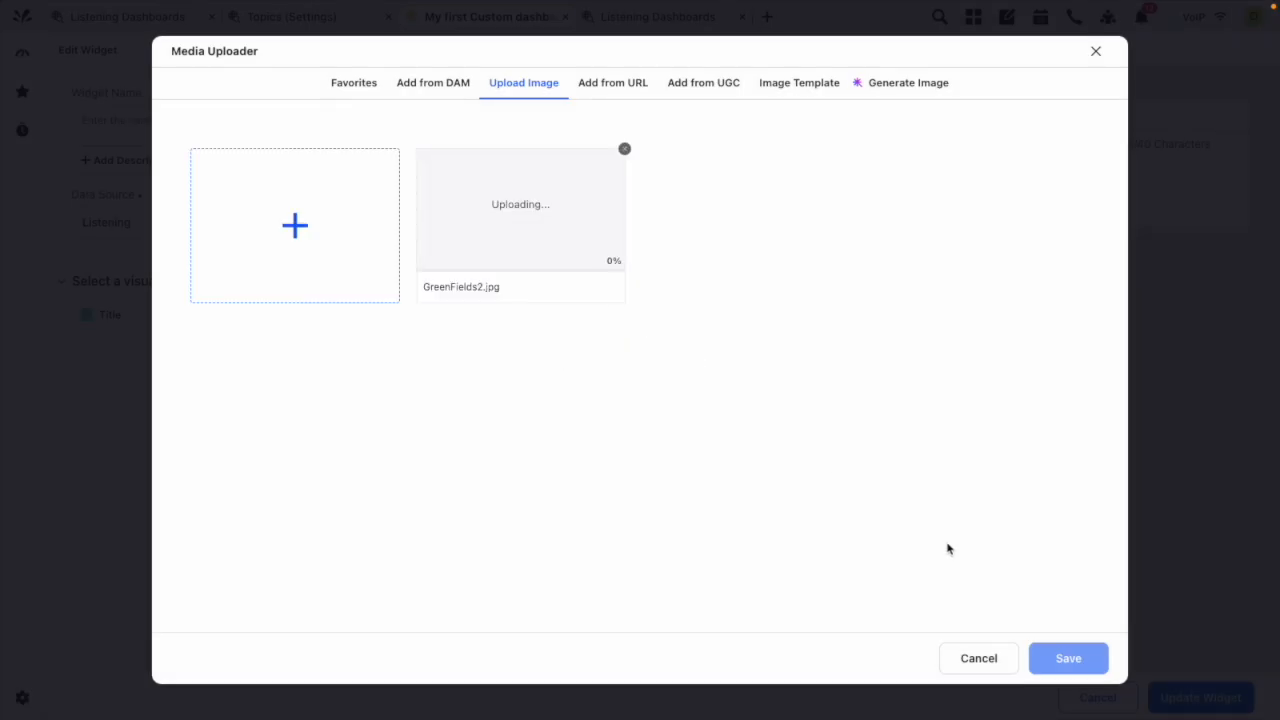
{"action": "left_click", "coordinate": [1052, 658]}
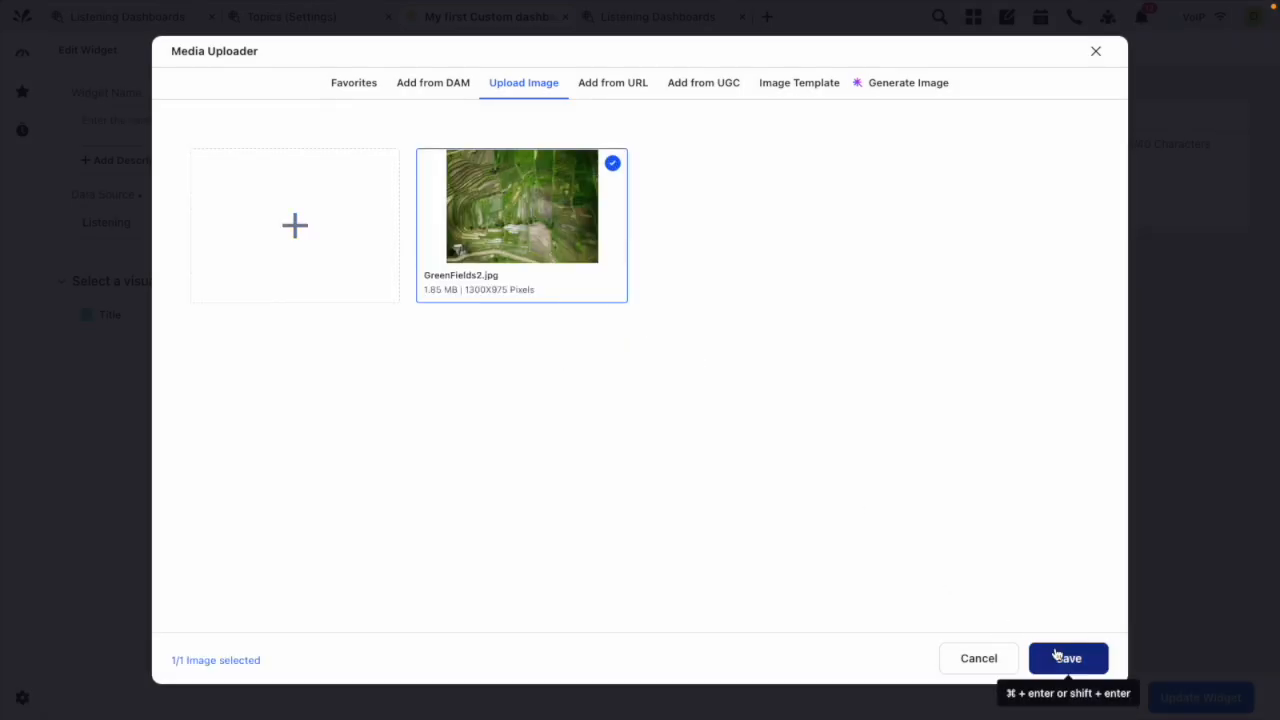
{"action": "left_click", "coordinate": [1195, 698]}
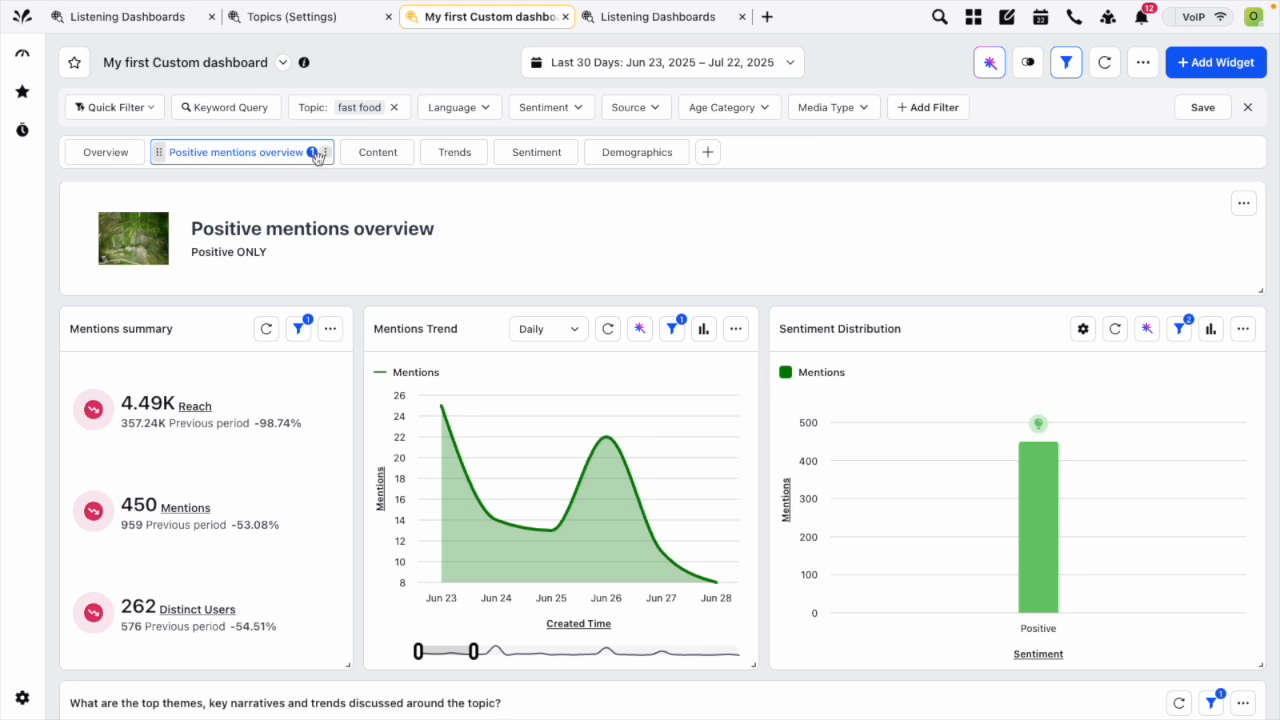
Check the section filter on Positive mentions overview, and compare its widgets with those in the Overview section.
{"action": "left_click", "coordinate": [312, 154]}
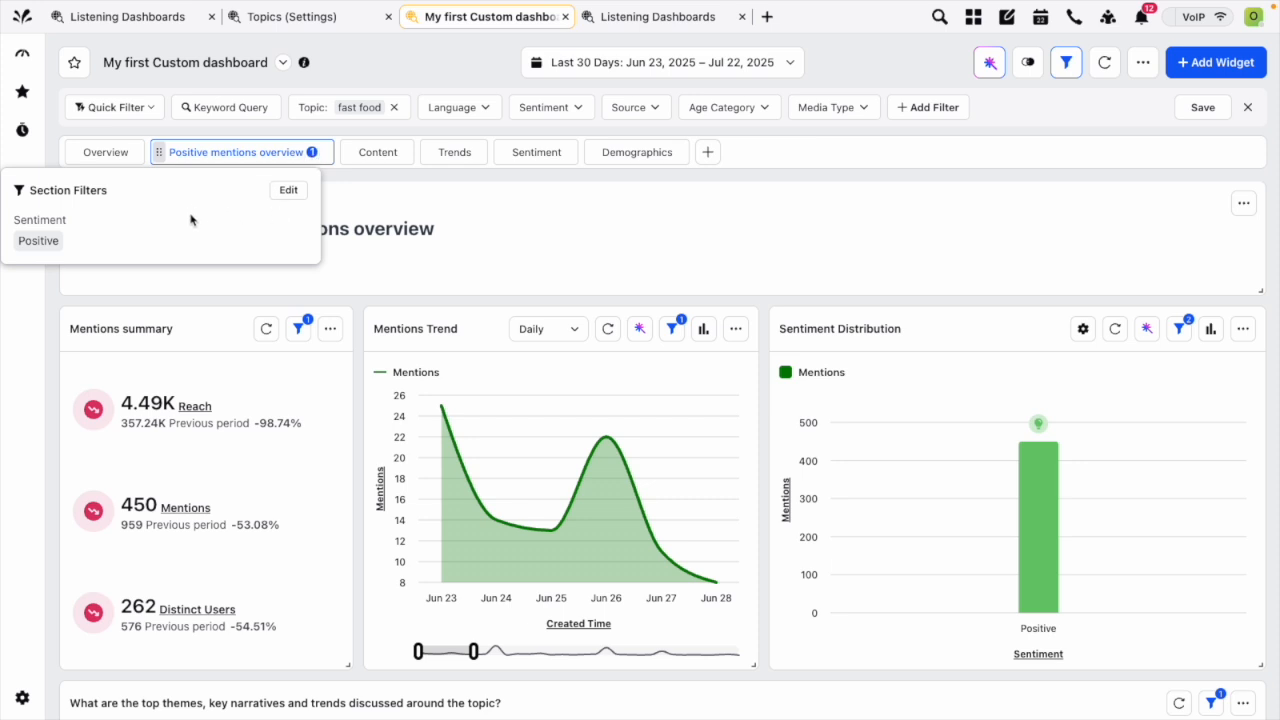
{"action": "left_click", "coordinate": [495, 199]}
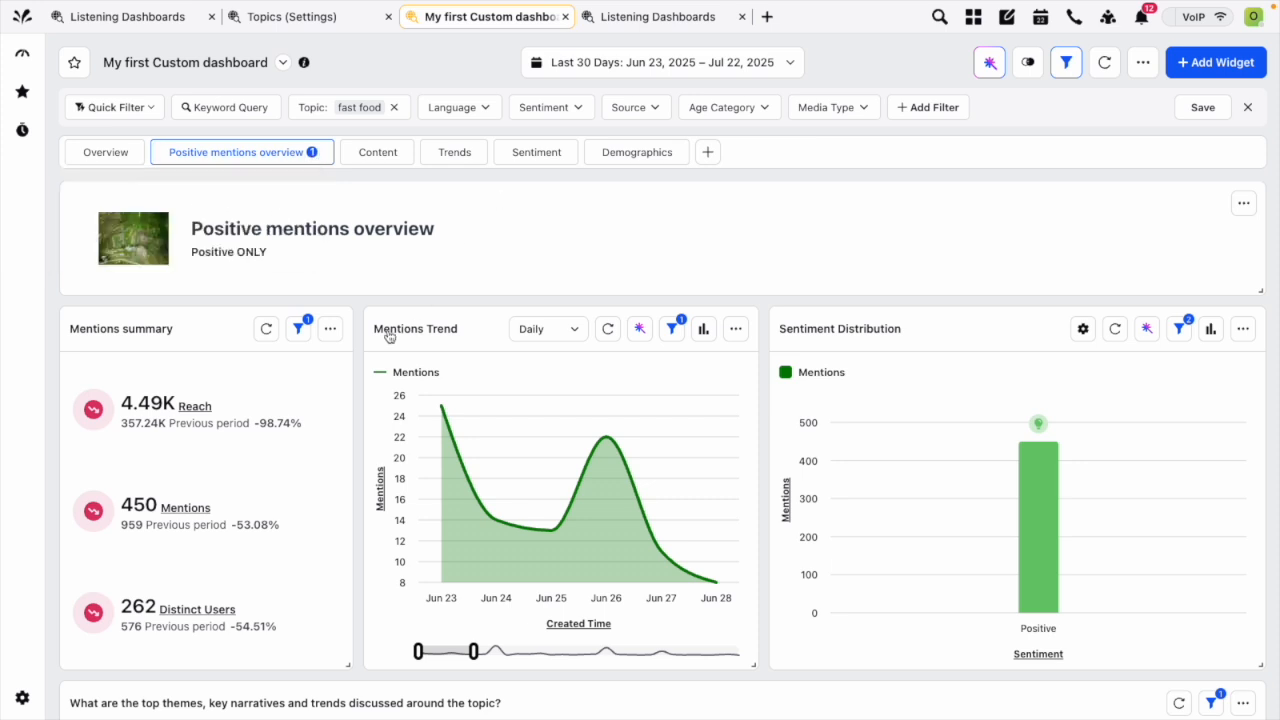
{"action": "left_click", "coordinate": [104, 153]}
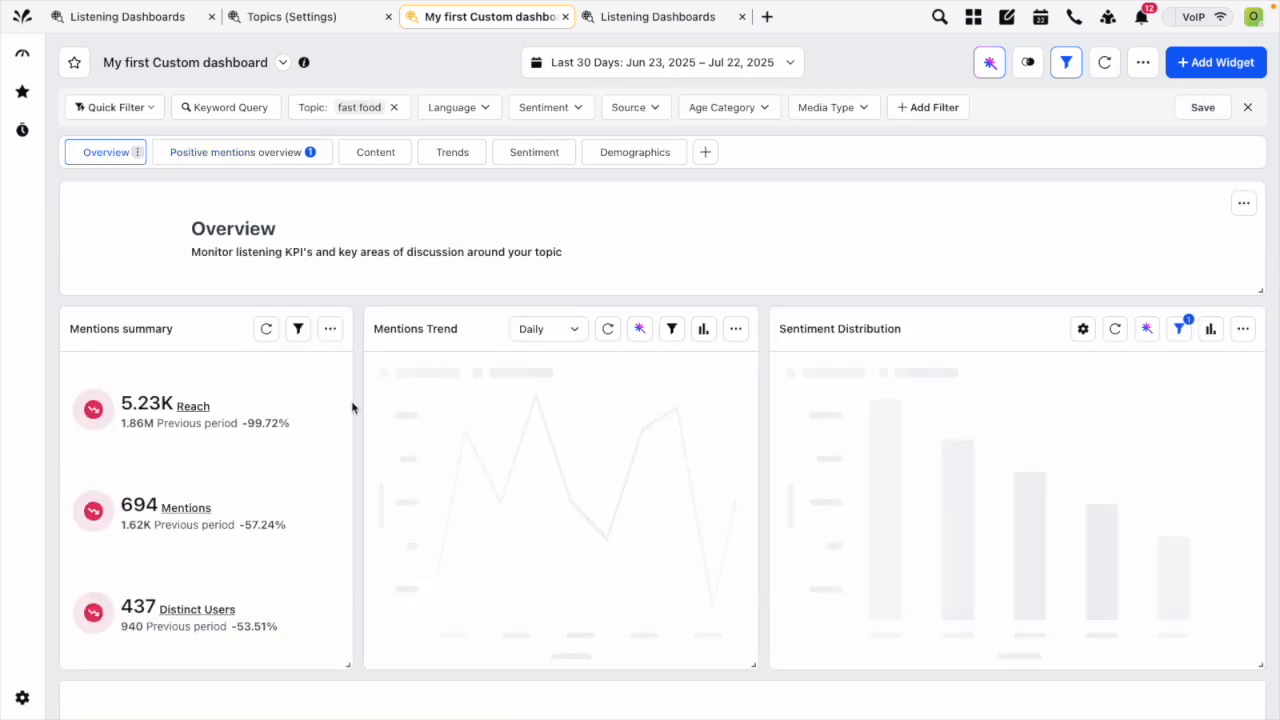
{"action": "scroll", "coordinate": [354, 406], "scroll_direction": "down", "scroll_amount": 3}
{"action": "scroll", "coordinate": [350, 412], "scroll_direction": "down", "scroll_amount": 6}
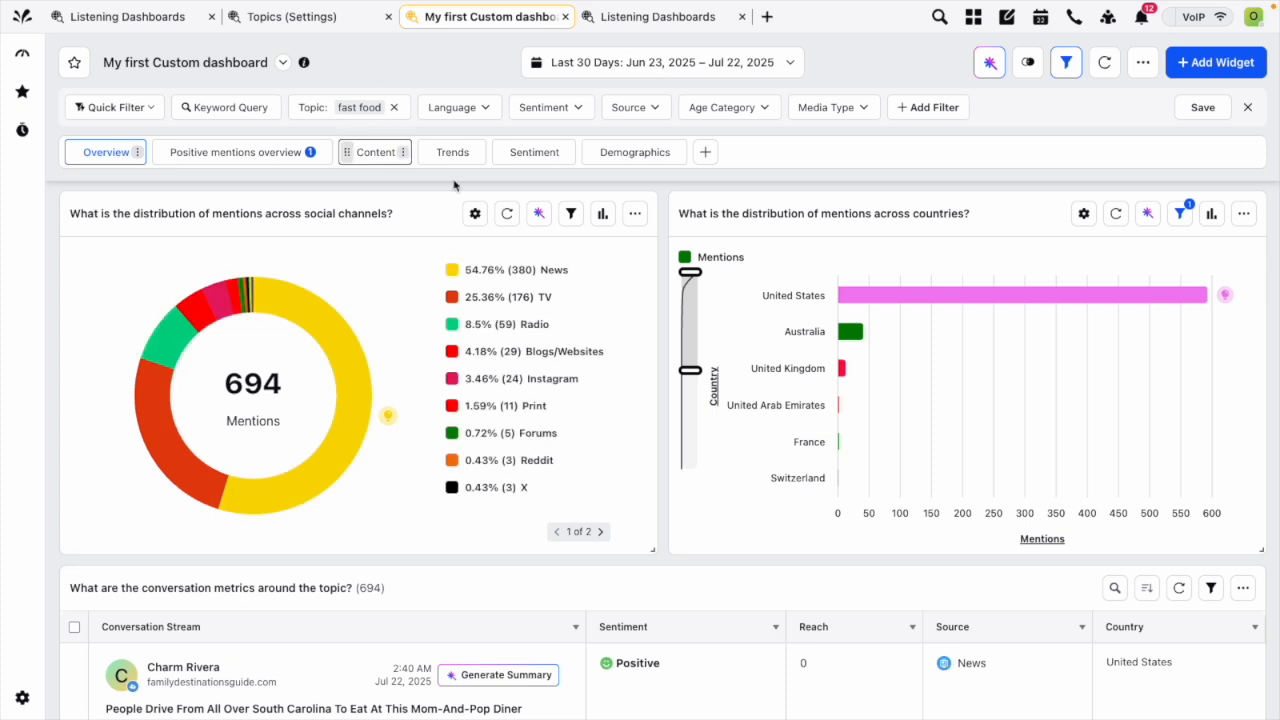
Start a widget-level filter on the social channels distribution chart for Source containing News and Blogs/Websites.
{"action": "left_click", "coordinate": [573, 215]}
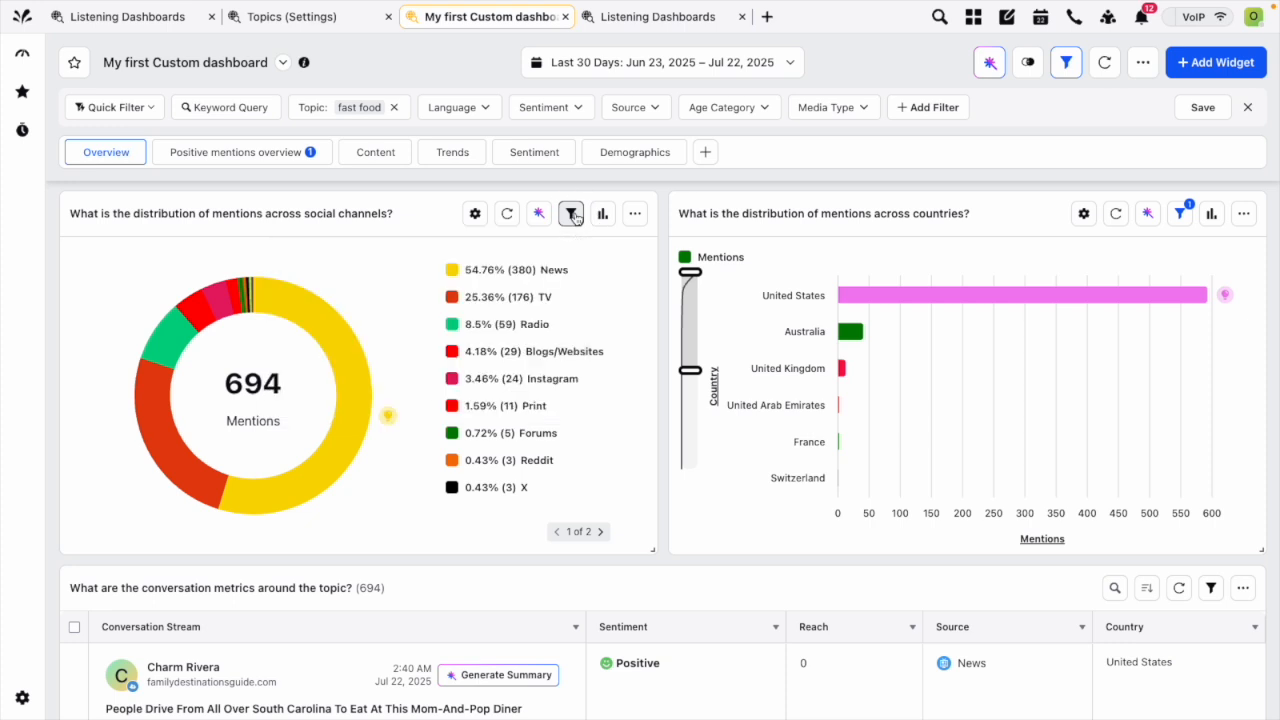
{"action": "left_click", "coordinate": [93, 317]}
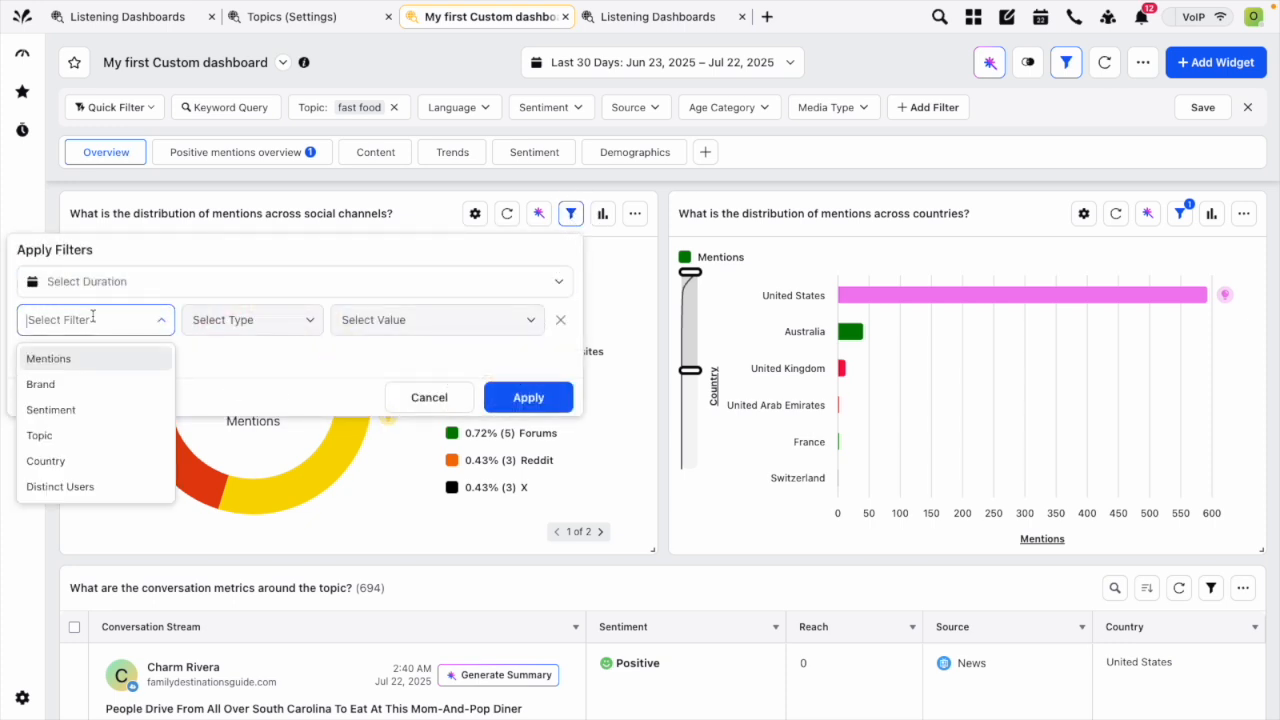
{"action": "scroll", "coordinate": [99, 369], "scroll_direction": "down", "scroll_amount": 3}
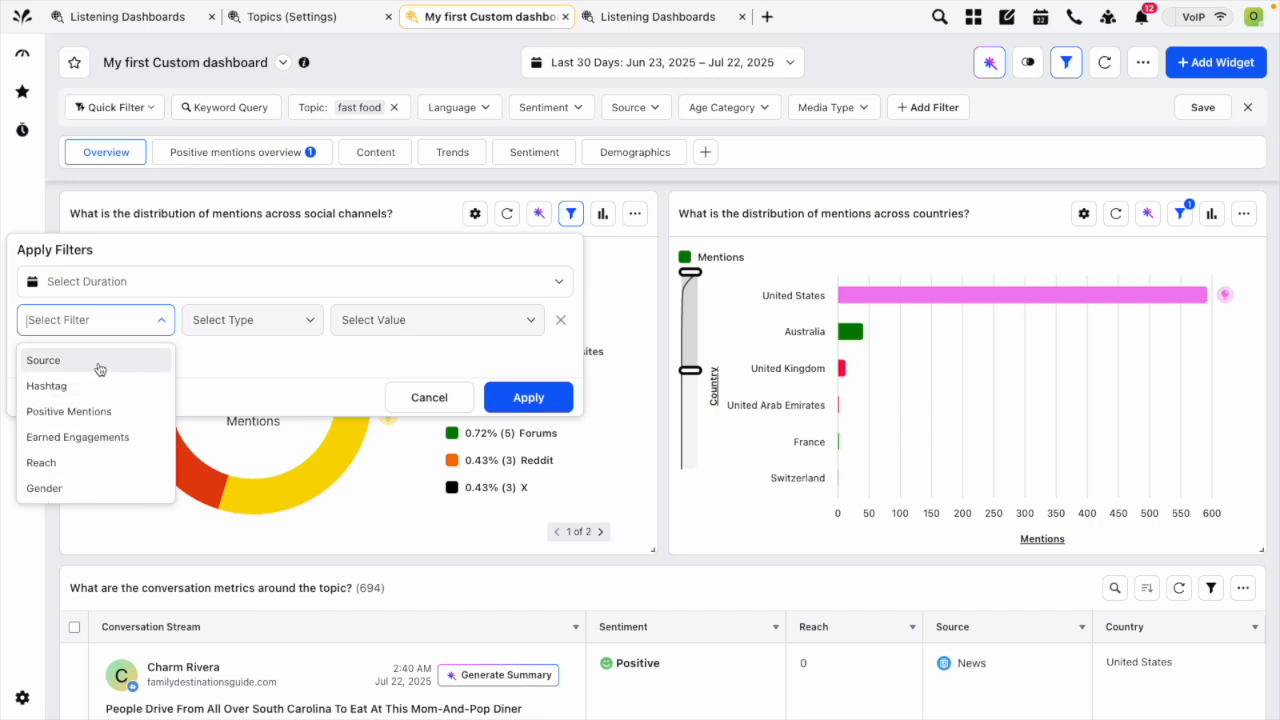
{"action": "left_click", "coordinate": [99, 365]}
{"action": "left_click", "coordinate": [385, 320]}
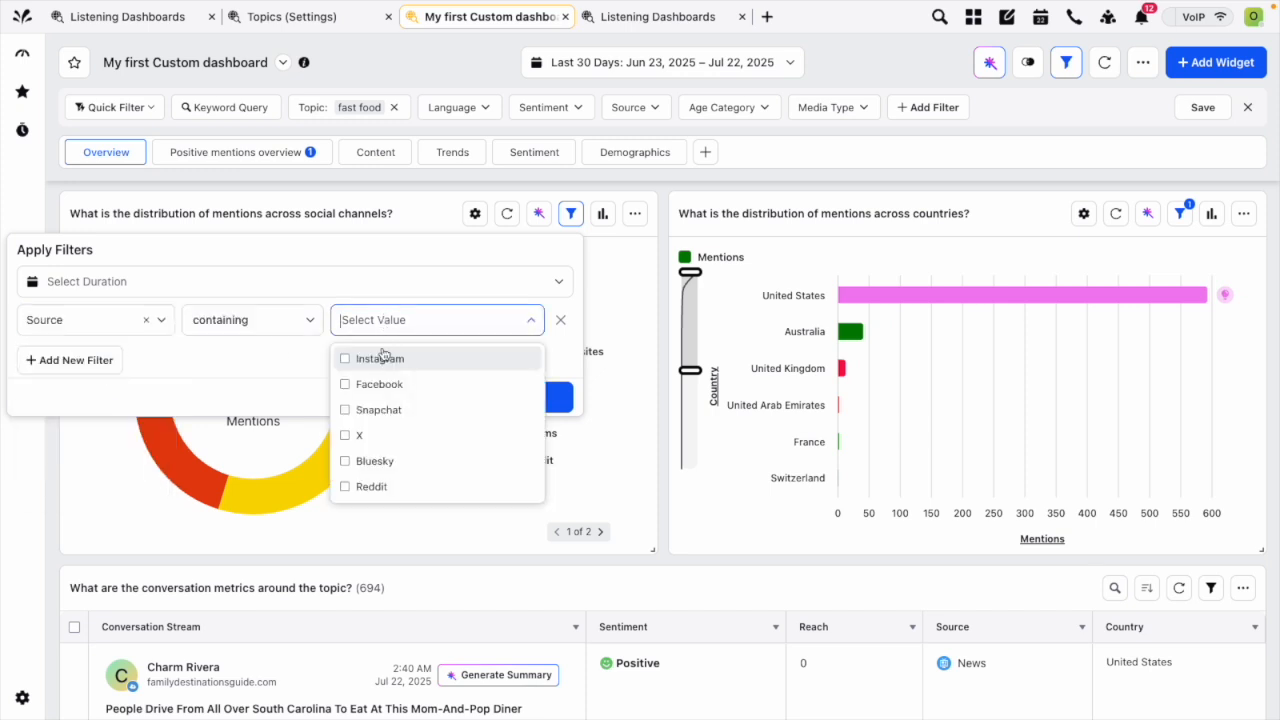
{"action": "scroll", "coordinate": [397, 429], "scroll_direction": "down", "scroll_amount": 5}
{"action": "scroll", "coordinate": [397, 435], "scroll_direction": "down", "scroll_amount": 4}
{"action": "left_click", "coordinate": [397, 440]}
{"action": "left_click", "coordinate": [397, 442]}
Add TV, Print, Radio and Classified to the widget's Source filter and apply it.
{"action": "scroll", "coordinate": [397, 443], "scroll_direction": "down", "scroll_amount": 5}
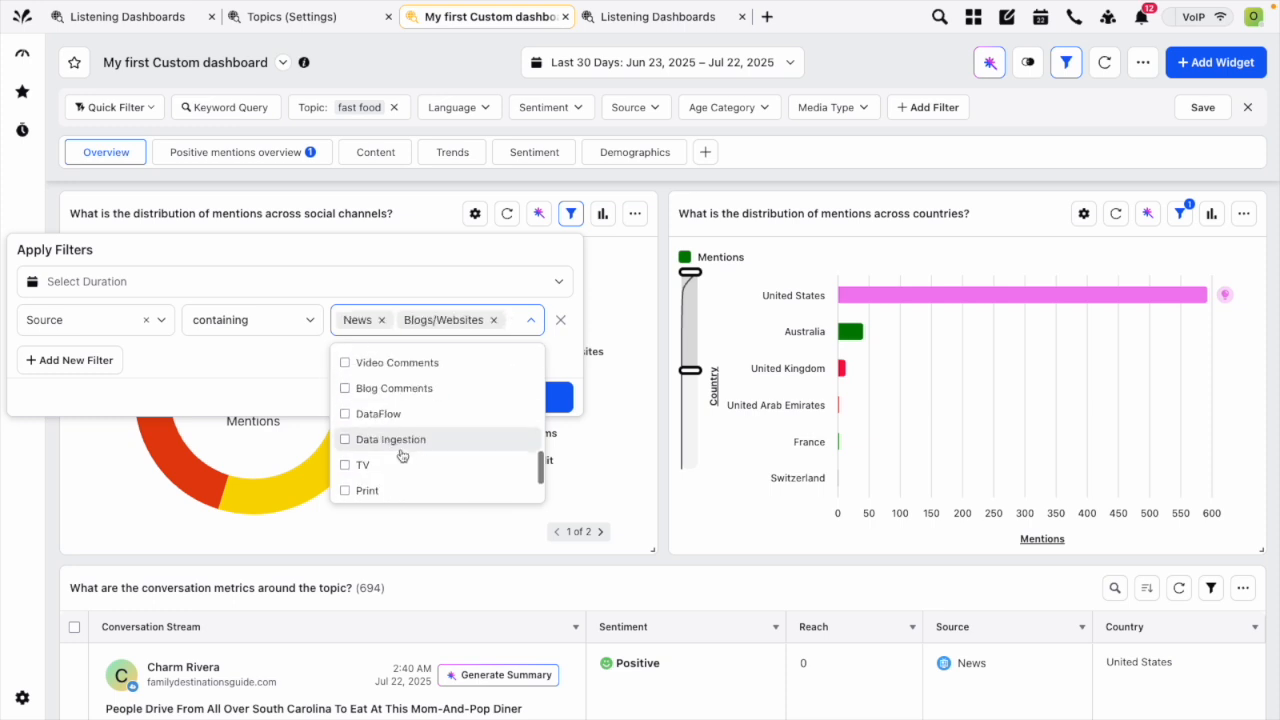
{"action": "scroll", "coordinate": [397, 443], "scroll_direction": "down", "scroll_amount": 2}
{"action": "left_click", "coordinate": [397, 385]}
{"action": "left_click", "coordinate": [405, 431]}
{"action": "left_click", "coordinate": [413, 457]}
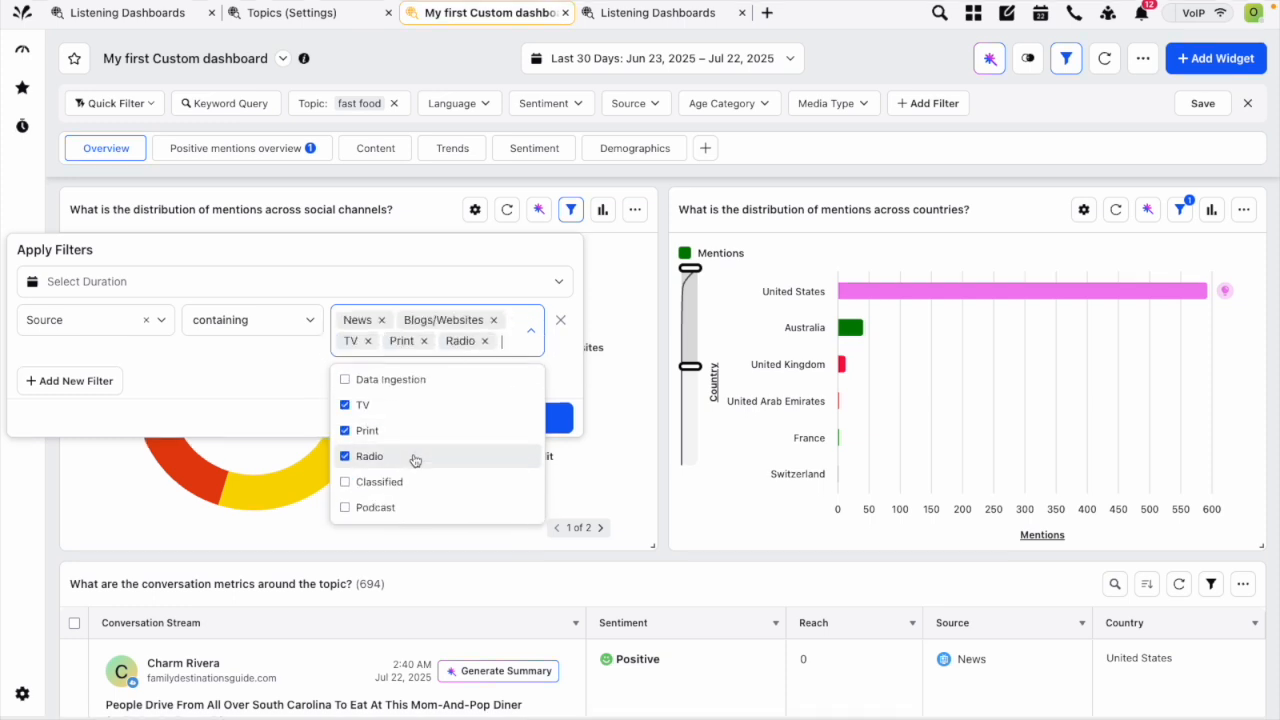
{"action": "left_click", "coordinate": [413, 482]}
{"action": "left_click", "coordinate": [549, 438]}
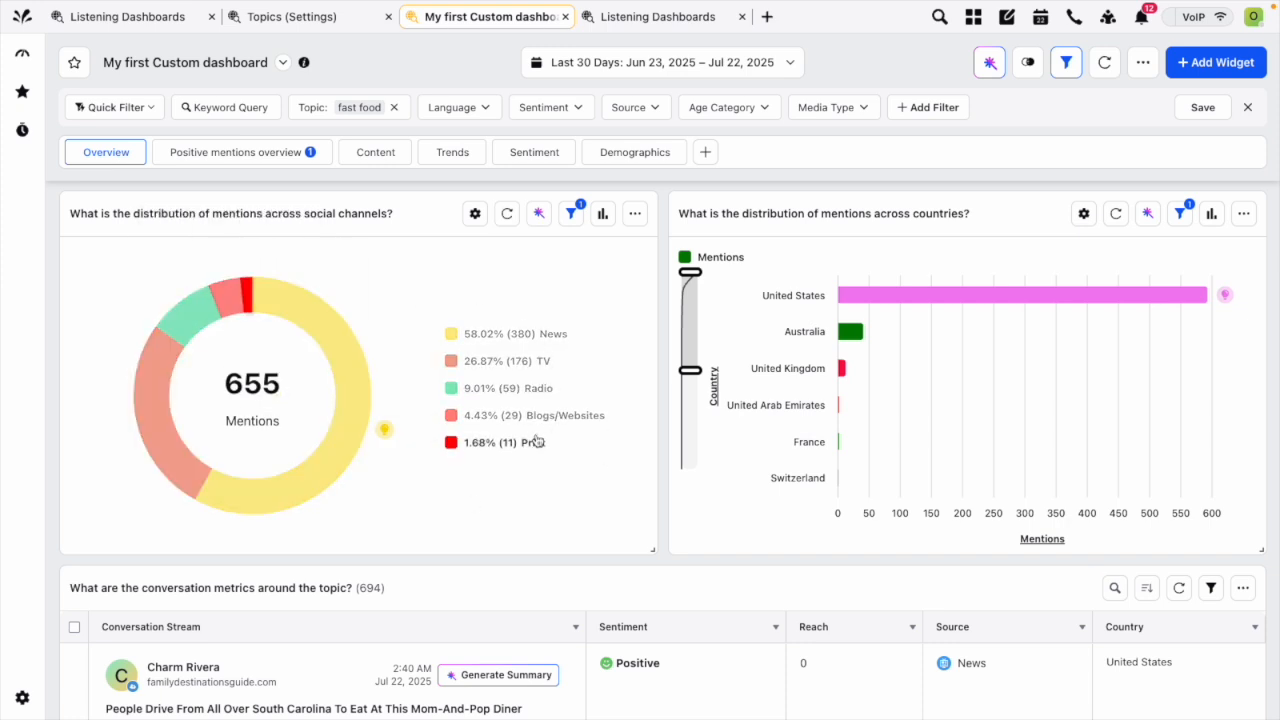
Rename the social channels distribution widget as "Source distribution - Traditional media" and update it.
{"action": "left_click", "coordinate": [569, 214]}
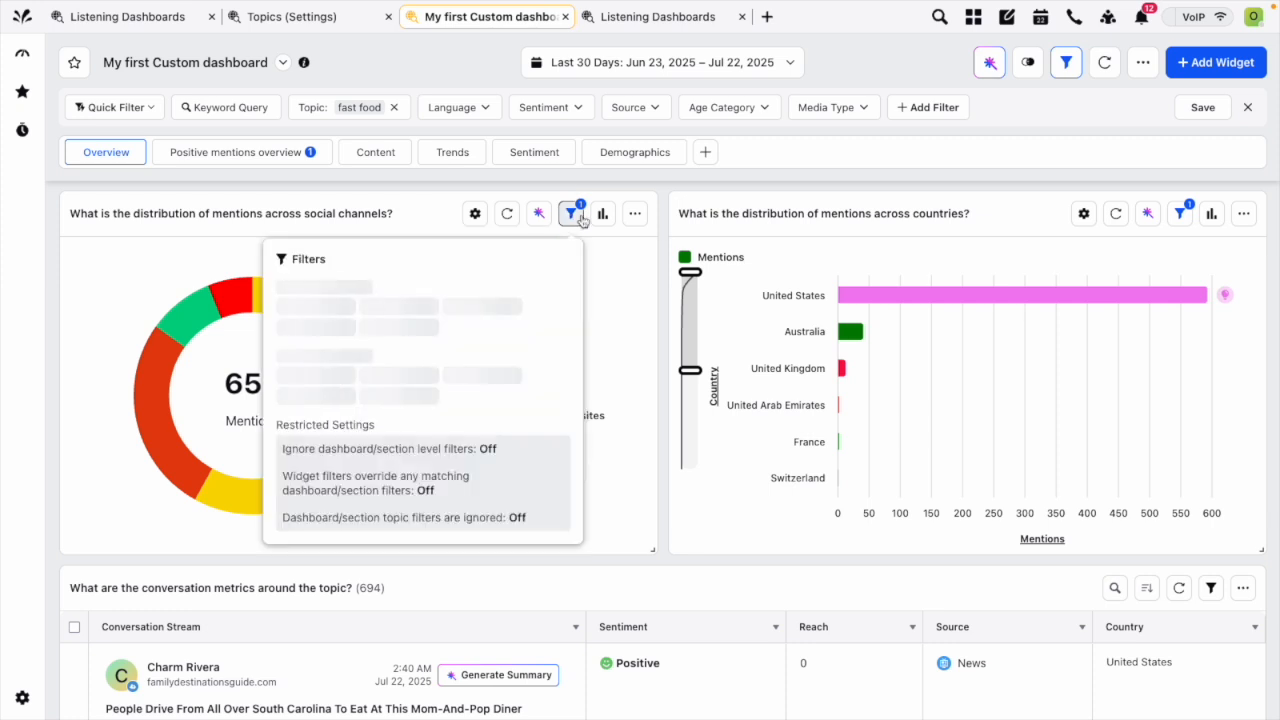
{"action": "left_click", "coordinate": [636, 214]}
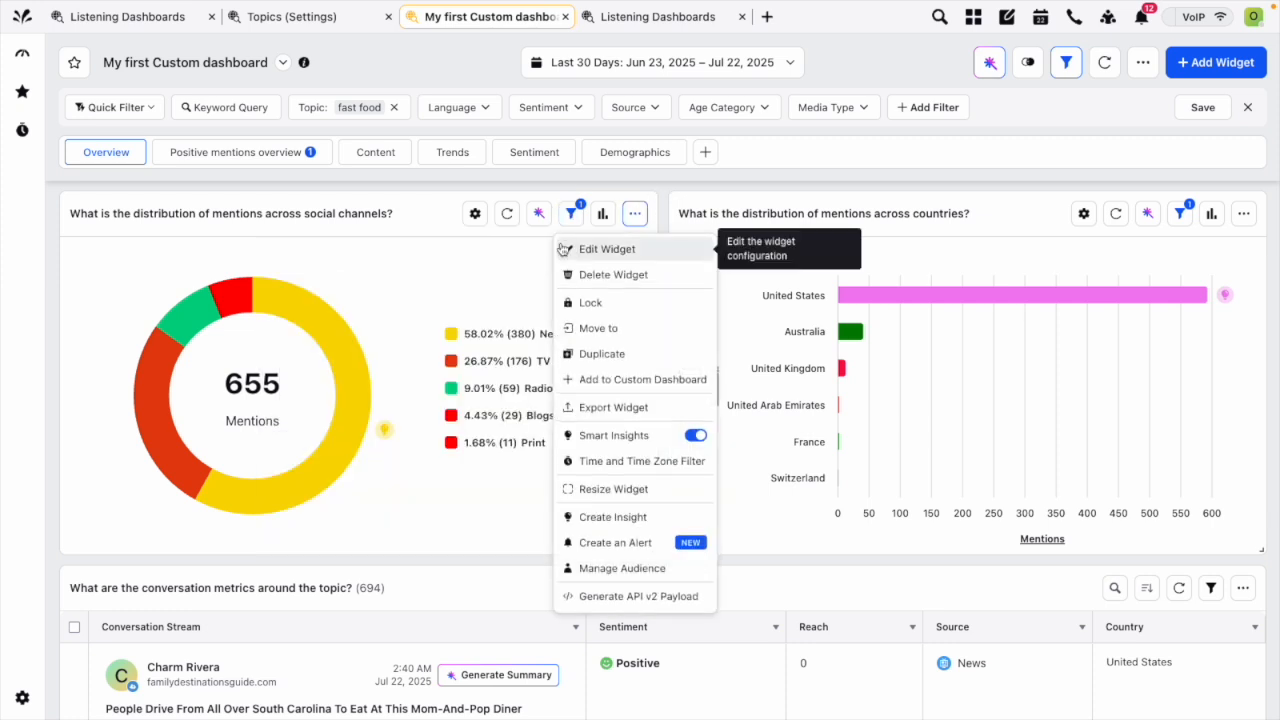
{"action": "left_click", "coordinate": [614, 256]}
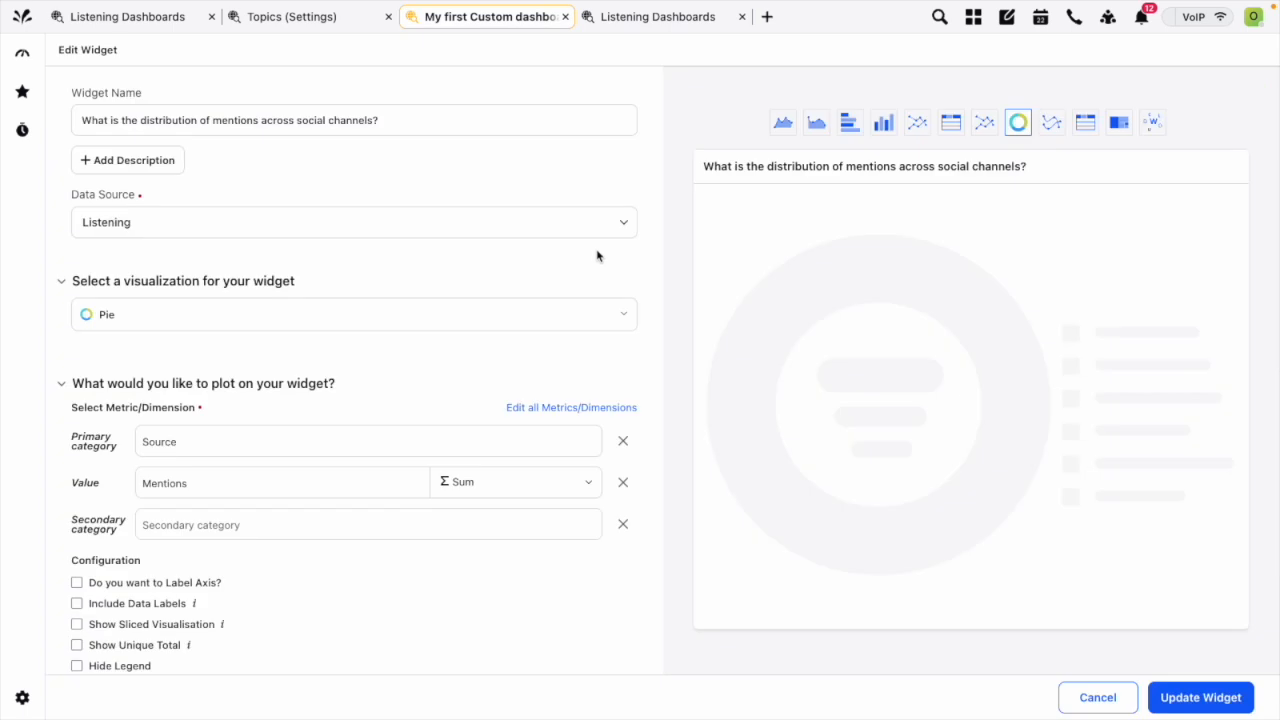
{"action": "left_click", "coordinate": [423, 114]}
{"action": "key", "text": "ctrl+a"}
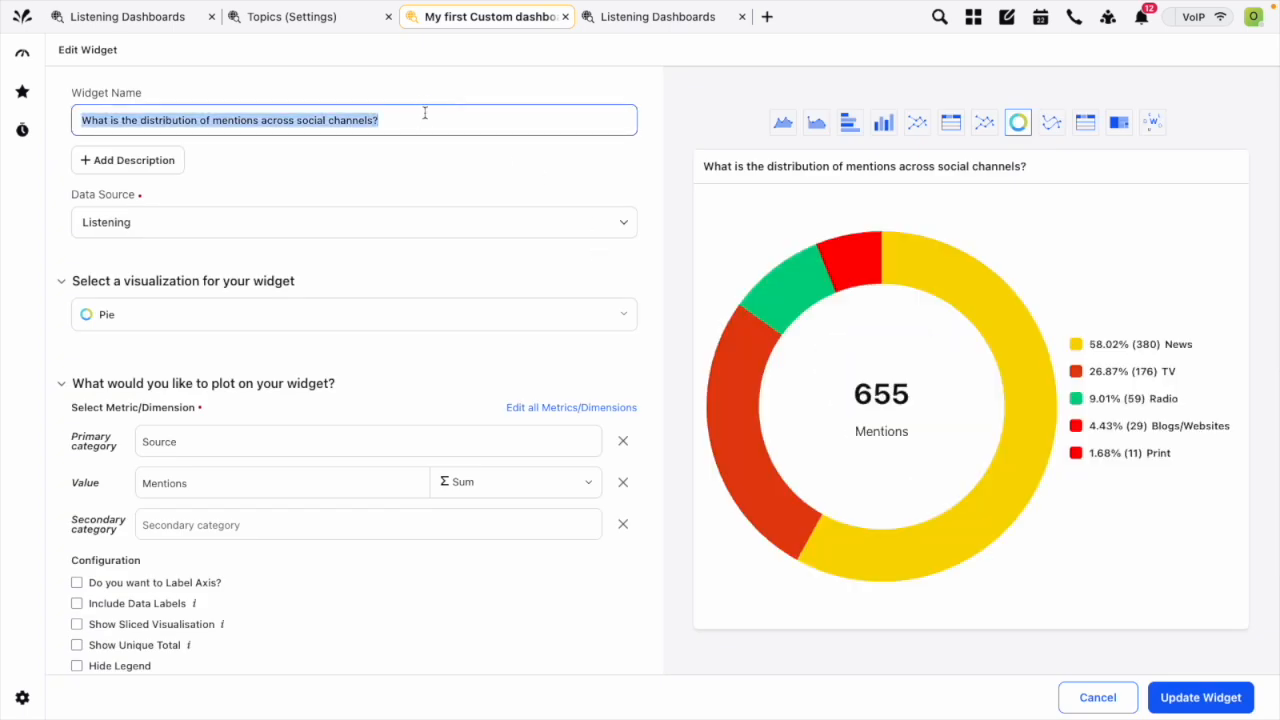
{"action": "type", "text": "Source distr"}
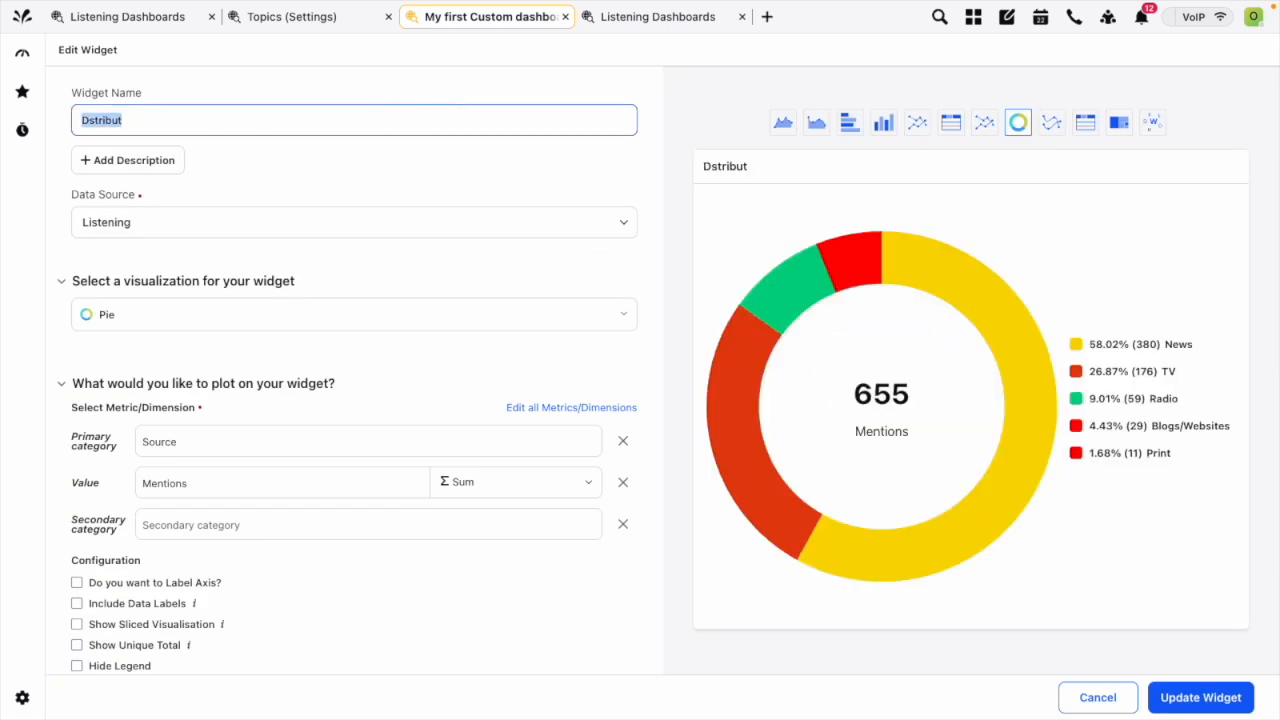
{"action": "type", "text": "ibution - Traditional media"}
{"action": "left_click", "coordinate": [1190, 702]}
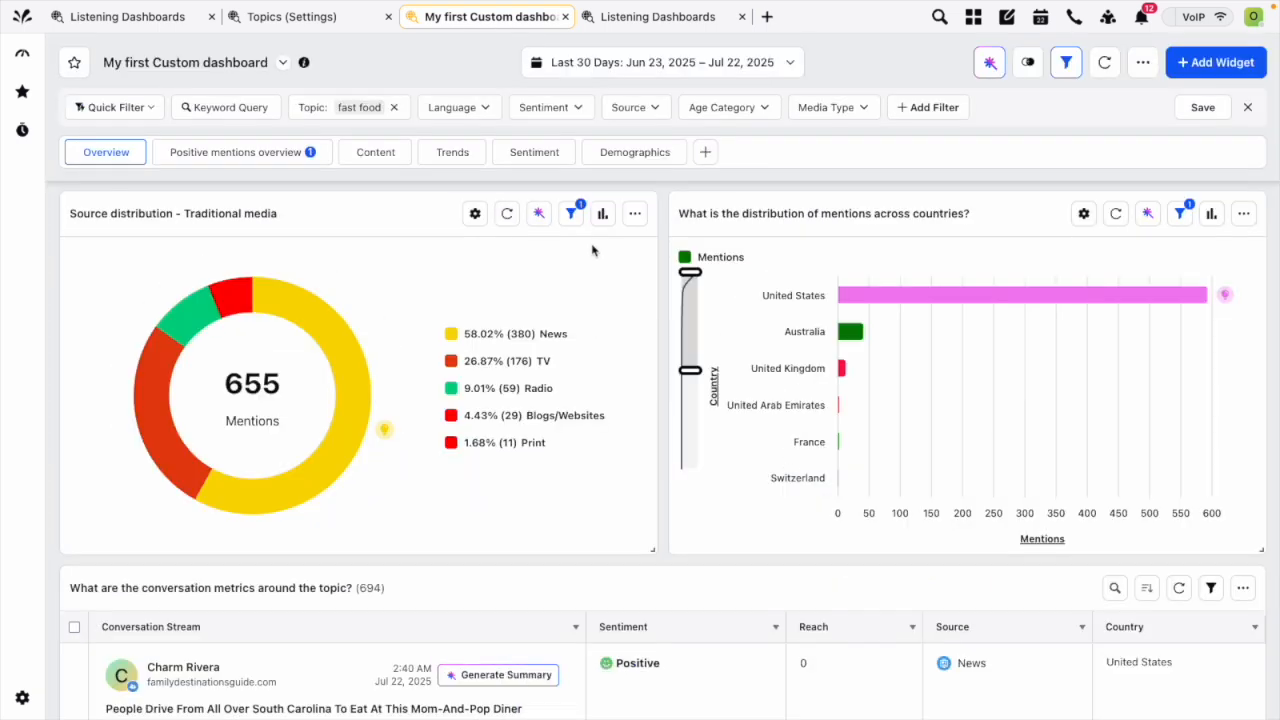
Review the Positive mentions overview section's filter details and look through the Overview section's widgets.
{"action": "scroll", "coordinate": [592, 247], "scroll_direction": "down", "scroll_amount": 1}
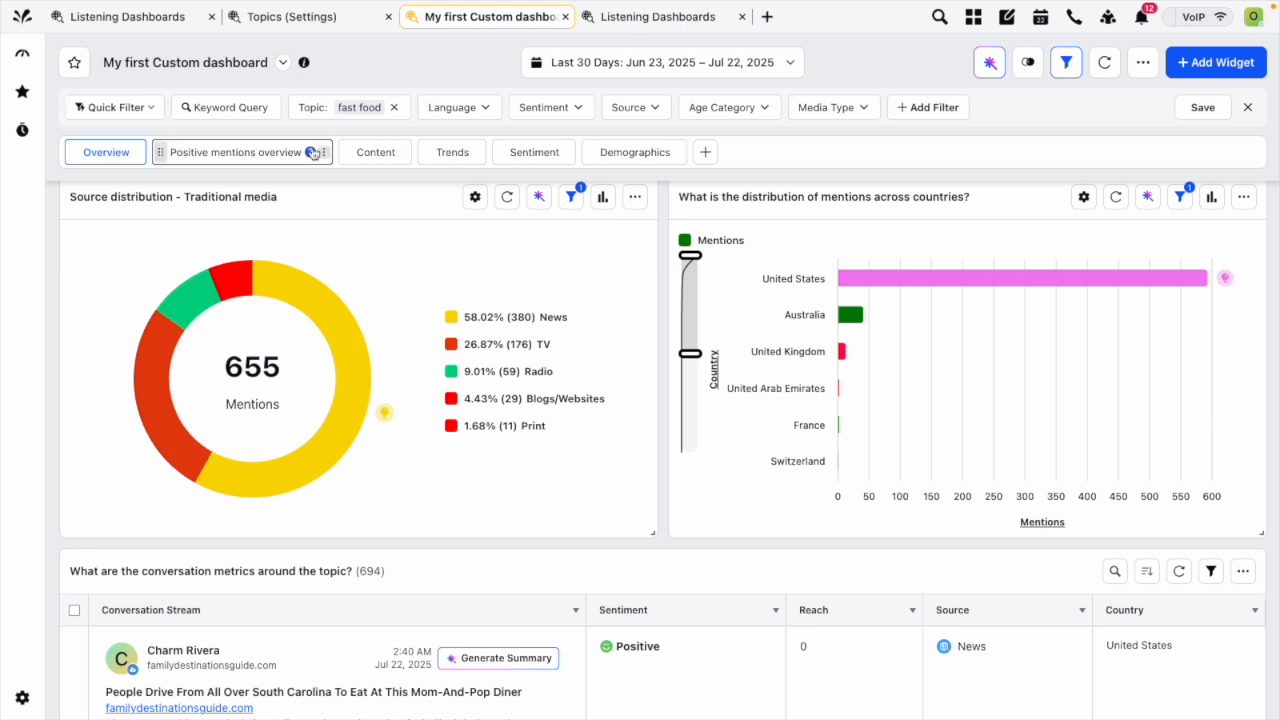
{"action": "mouse_move", "coordinate": [311, 153]}
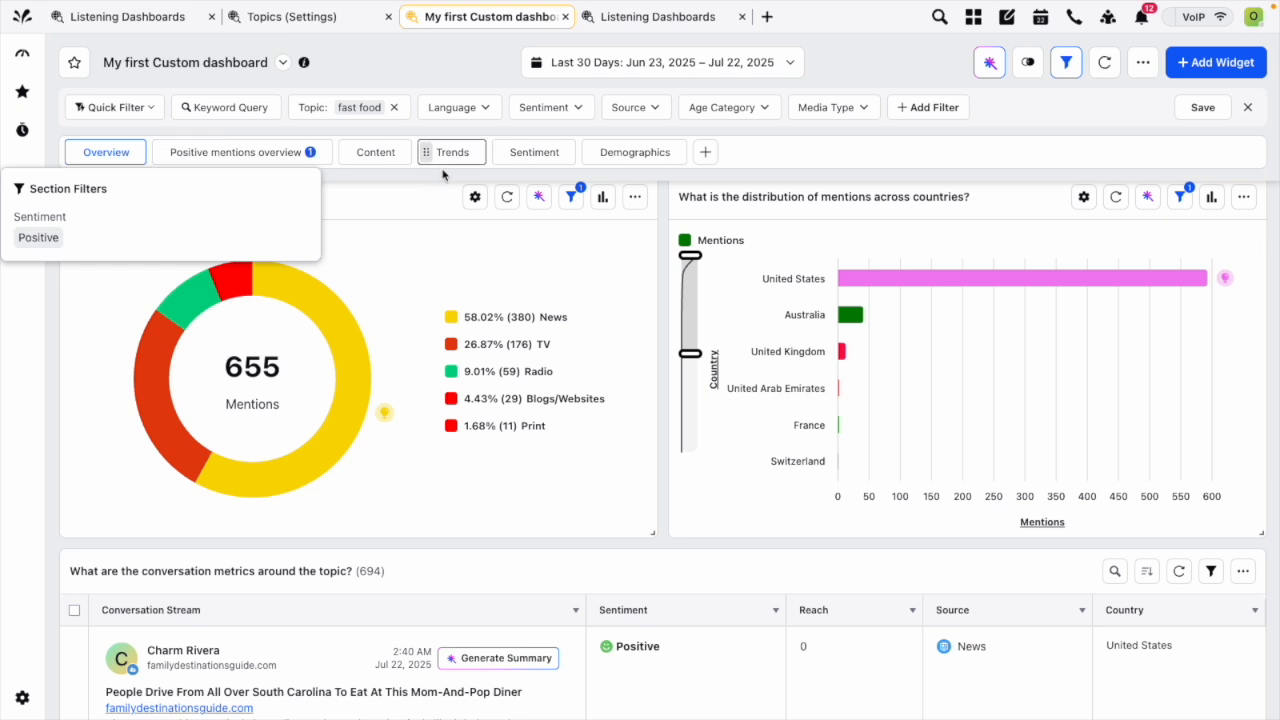
{"action": "scroll", "coordinate": [470, 215], "scroll_direction": "up", "scroll_amount": 1}
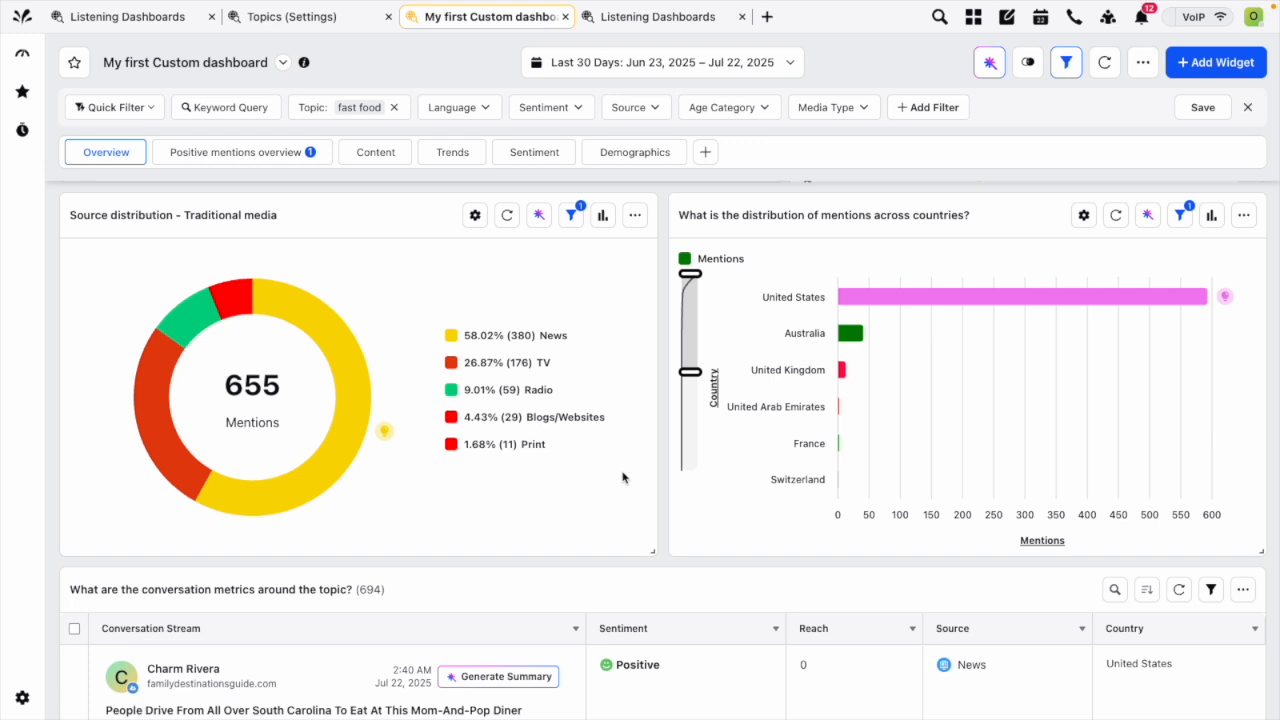
{"action": "scroll", "coordinate": [622, 477], "scroll_direction": "down", "scroll_amount": 3}
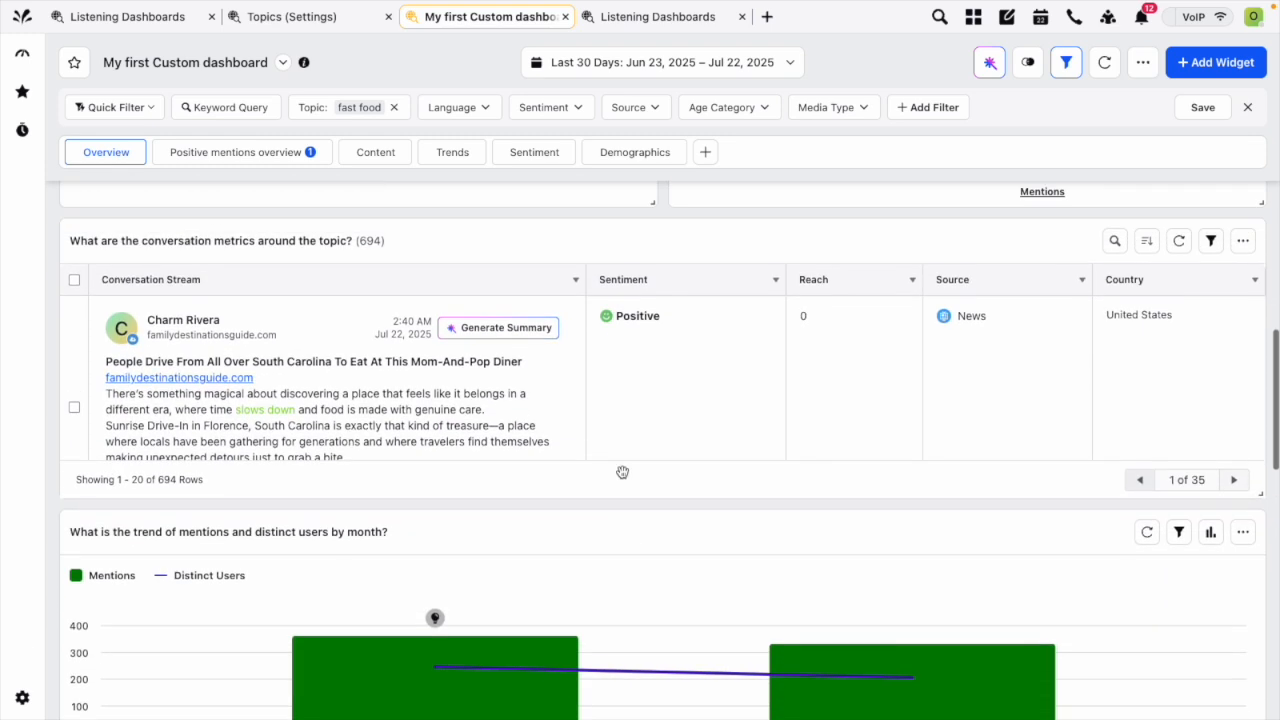
{"action": "scroll", "coordinate": [622, 477], "scroll_direction": "up", "scroll_amount": 10}
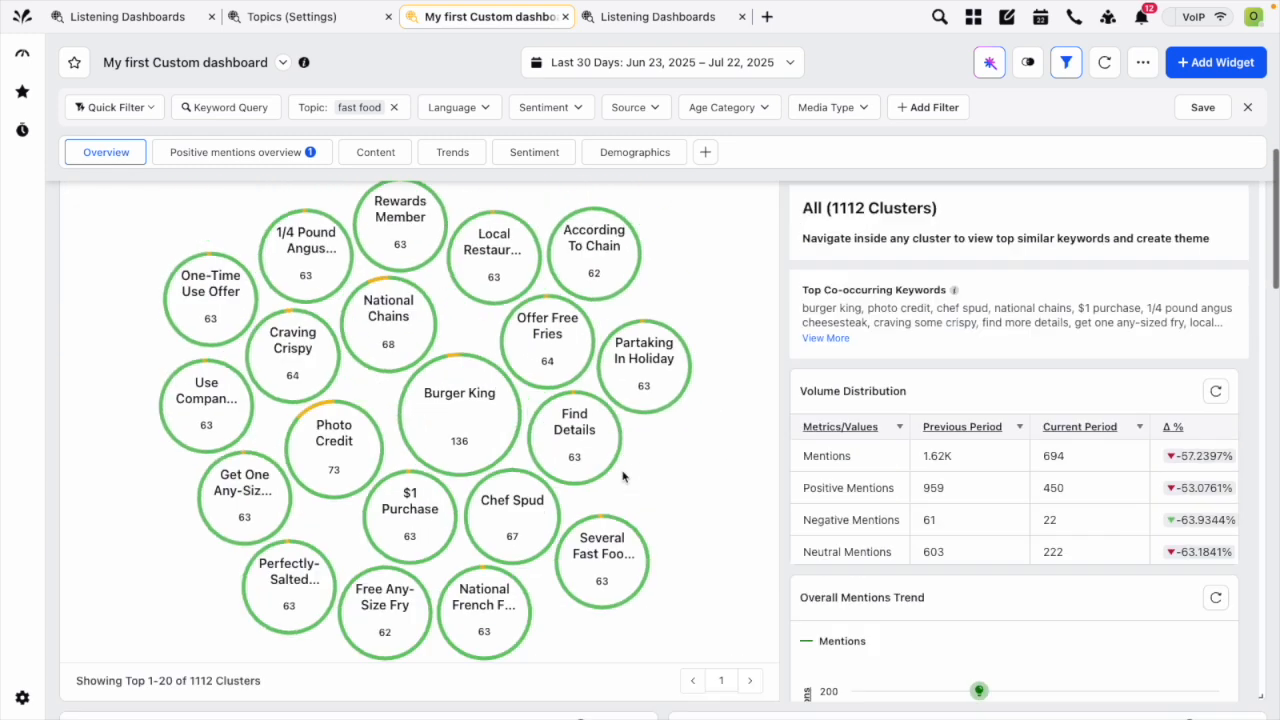
Look at the drilldown options for the Jun 26 peak in Mentions Trend and the Positive bar in Sentiment Distribution.
{"action": "scroll", "coordinate": [622, 477], "scroll_direction": "up", "scroll_amount": 4}
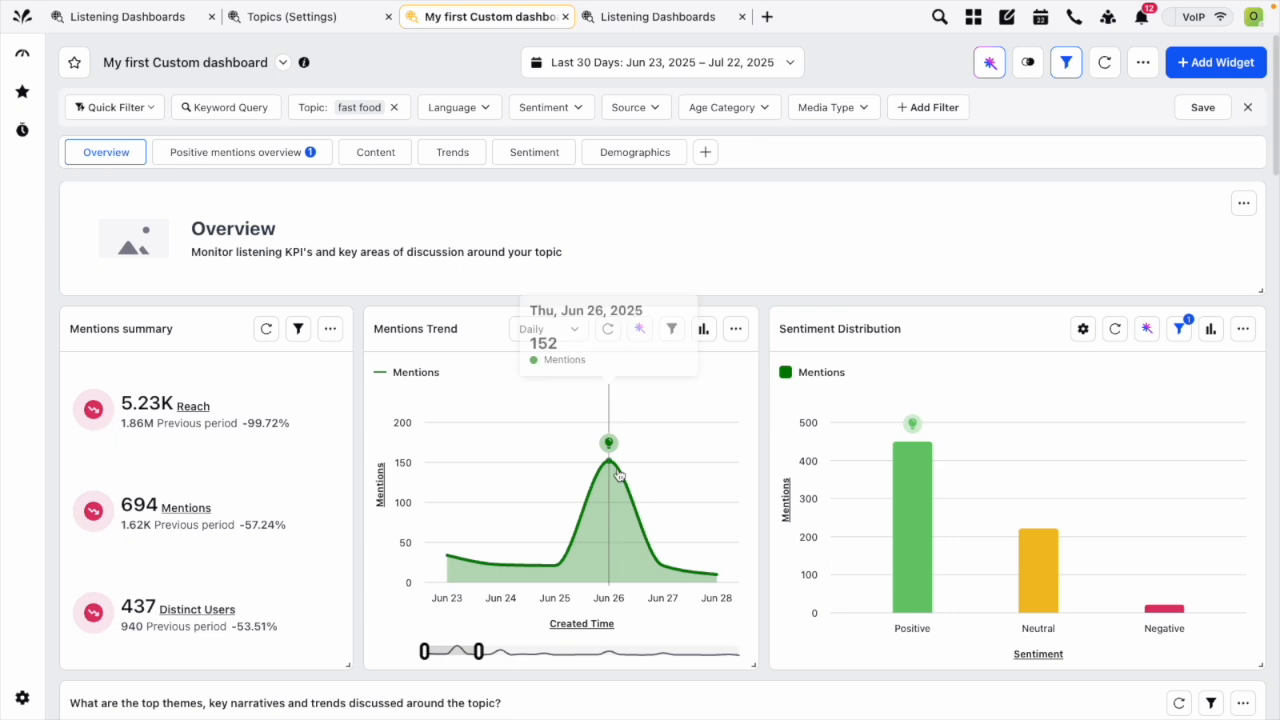
{"action": "left_click", "coordinate": [612, 469]}
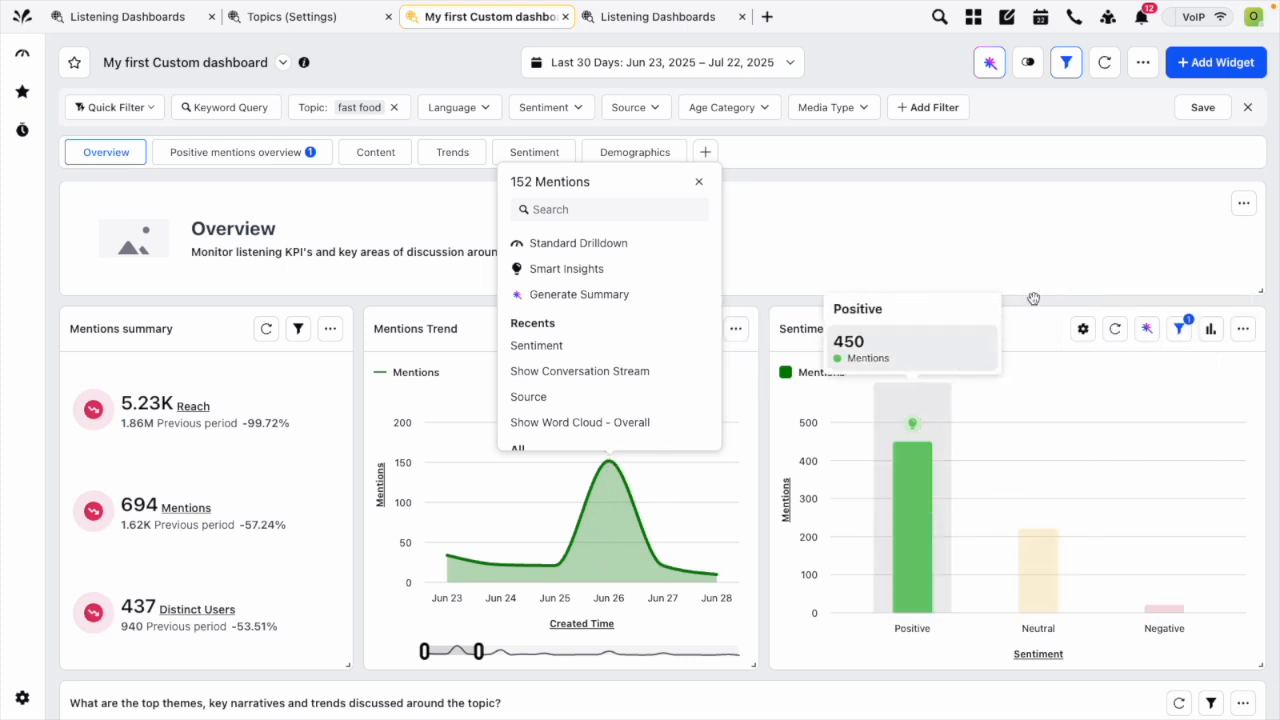
{"action": "left_click", "coordinate": [1097, 246]}
{"action": "mouse_move", "coordinate": [912, 505]}
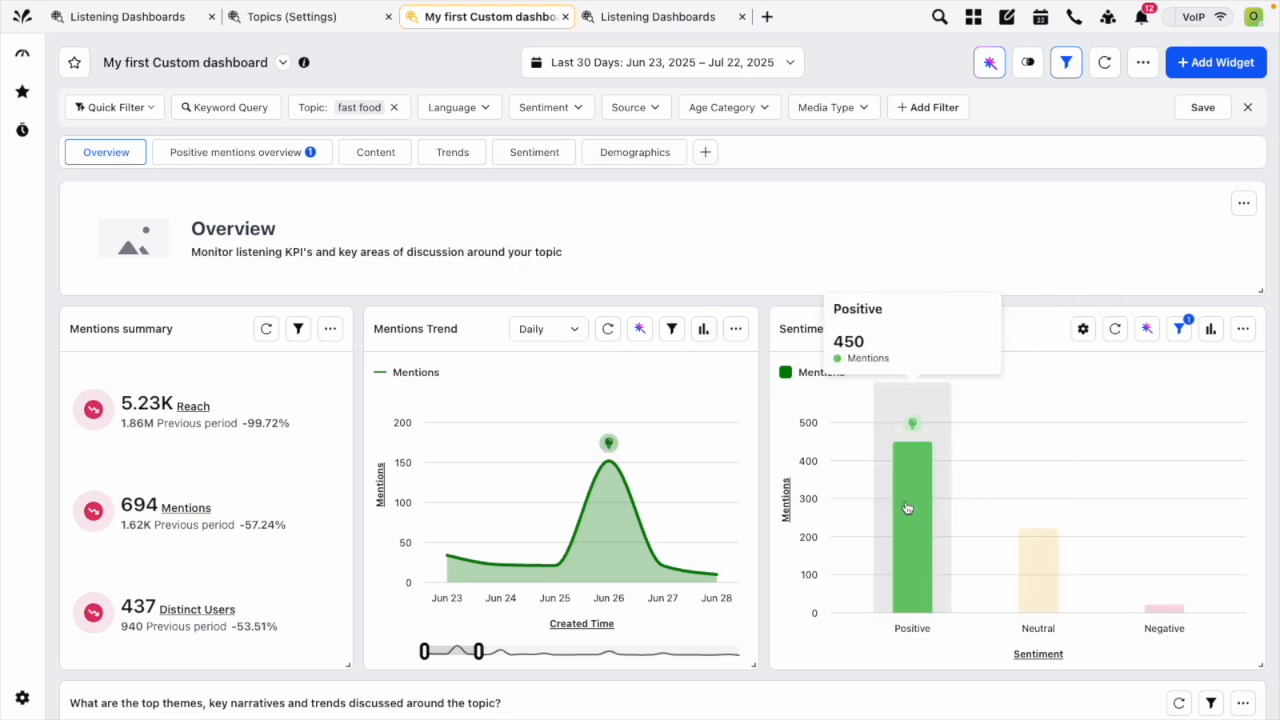
{"action": "left_click", "coordinate": [907, 497]}
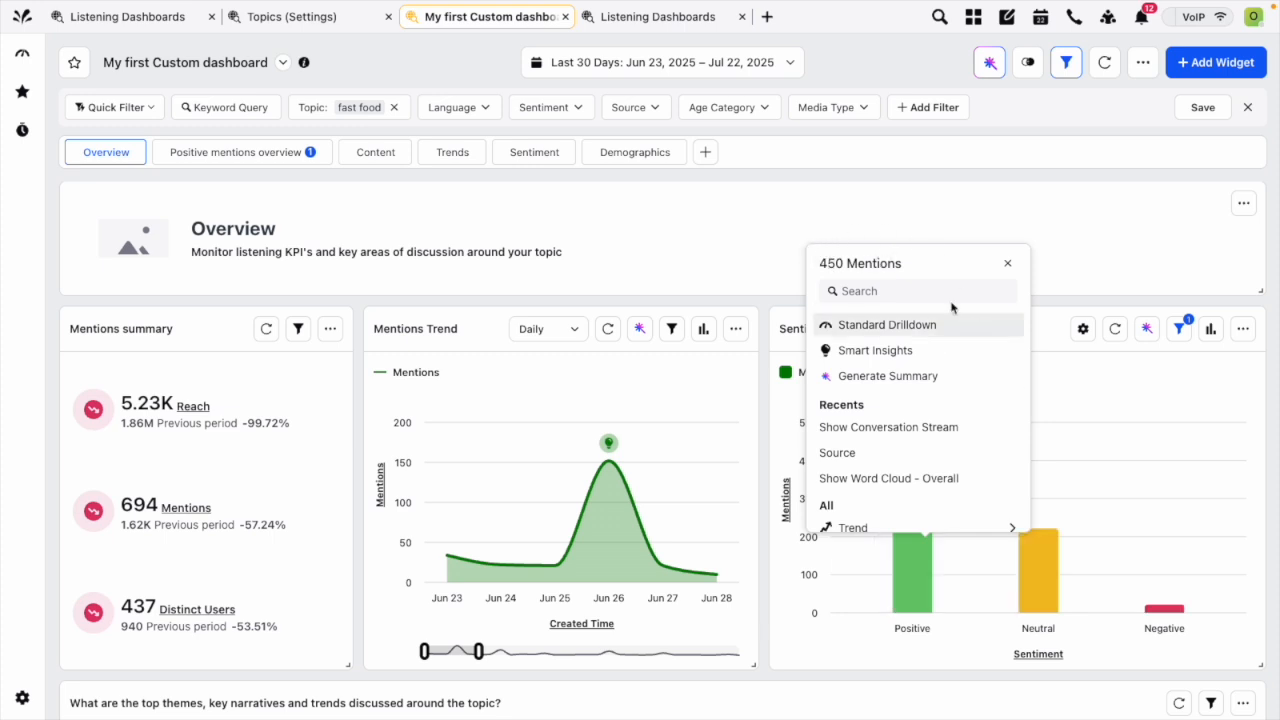
{"action": "left_click", "coordinate": [706, 283]}
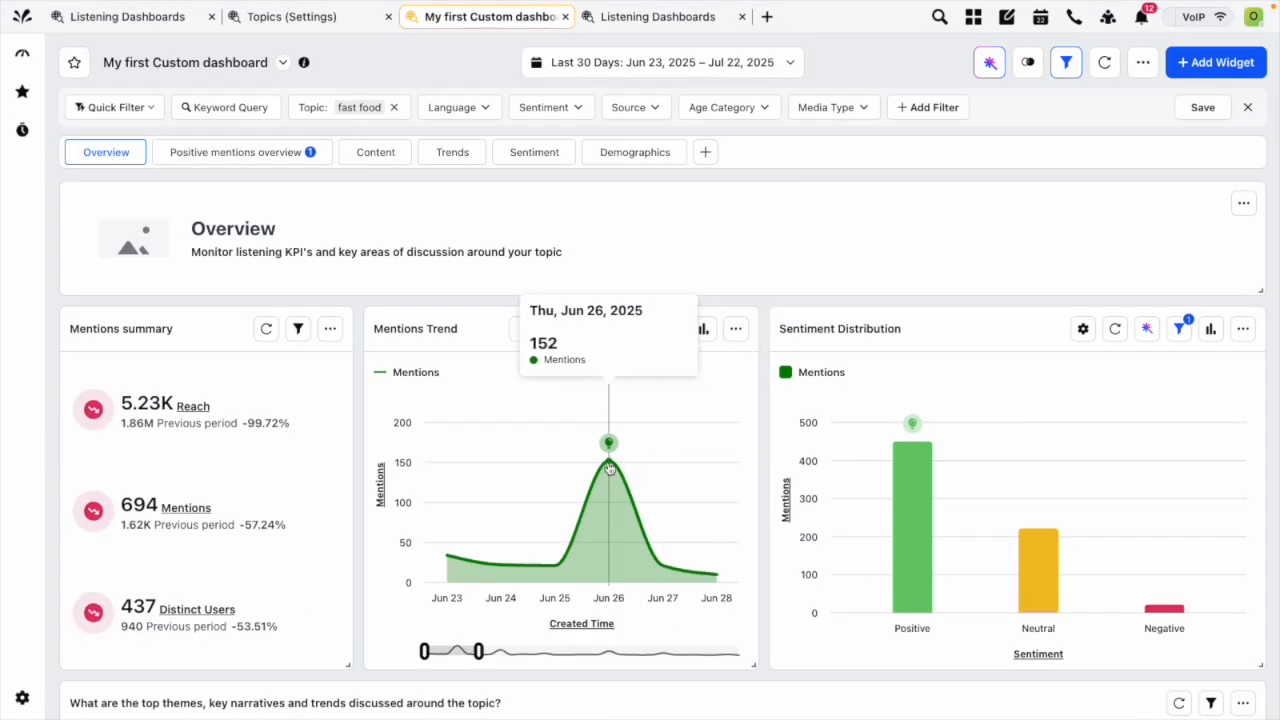
Drill down the Jun 26 peak of the Mentions Trend by Sentiment and expand the drilldown to full view.
{"action": "left_click", "coordinate": [608, 466]}
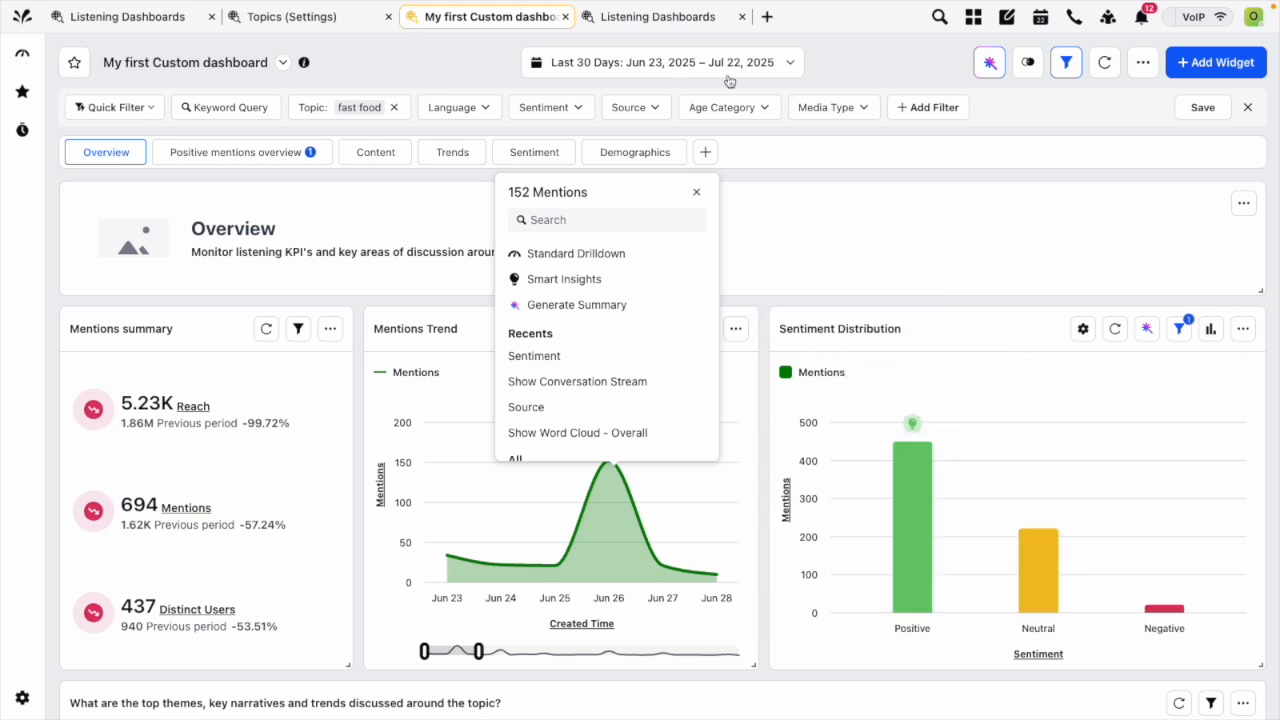
{"action": "left_click", "coordinate": [544, 364]}
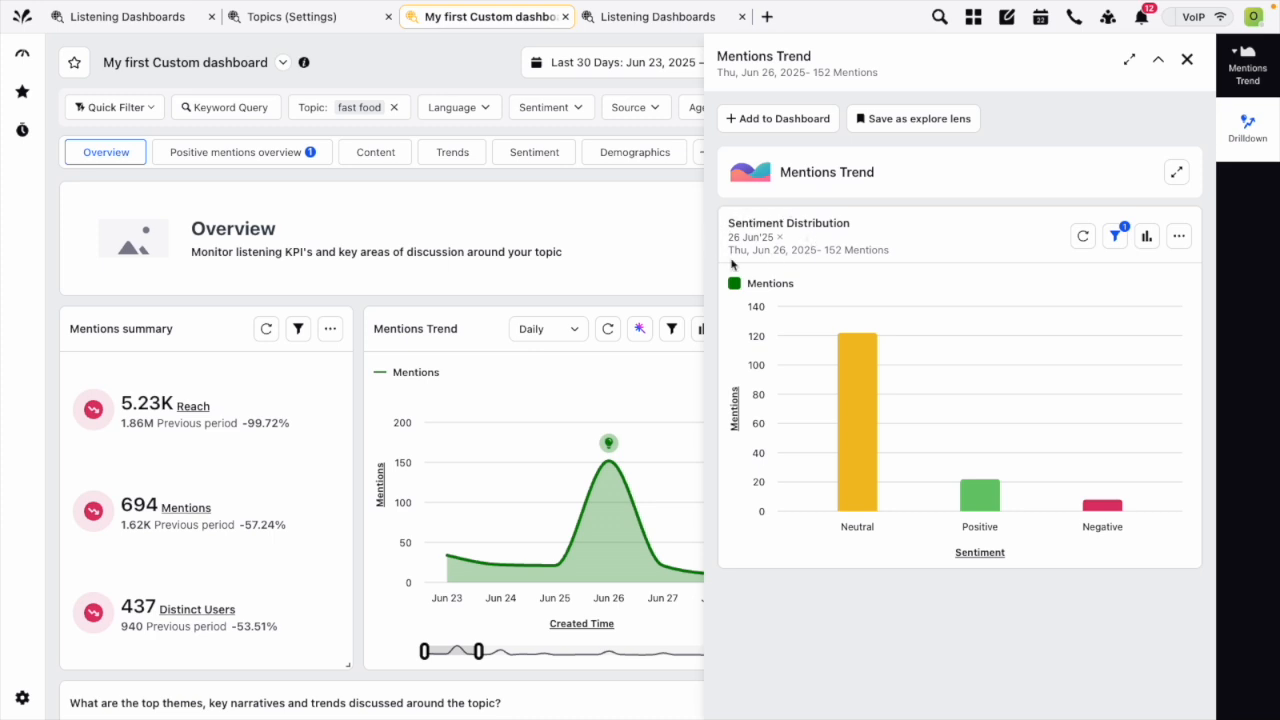
{"action": "mouse_move", "coordinate": [892, 308]}
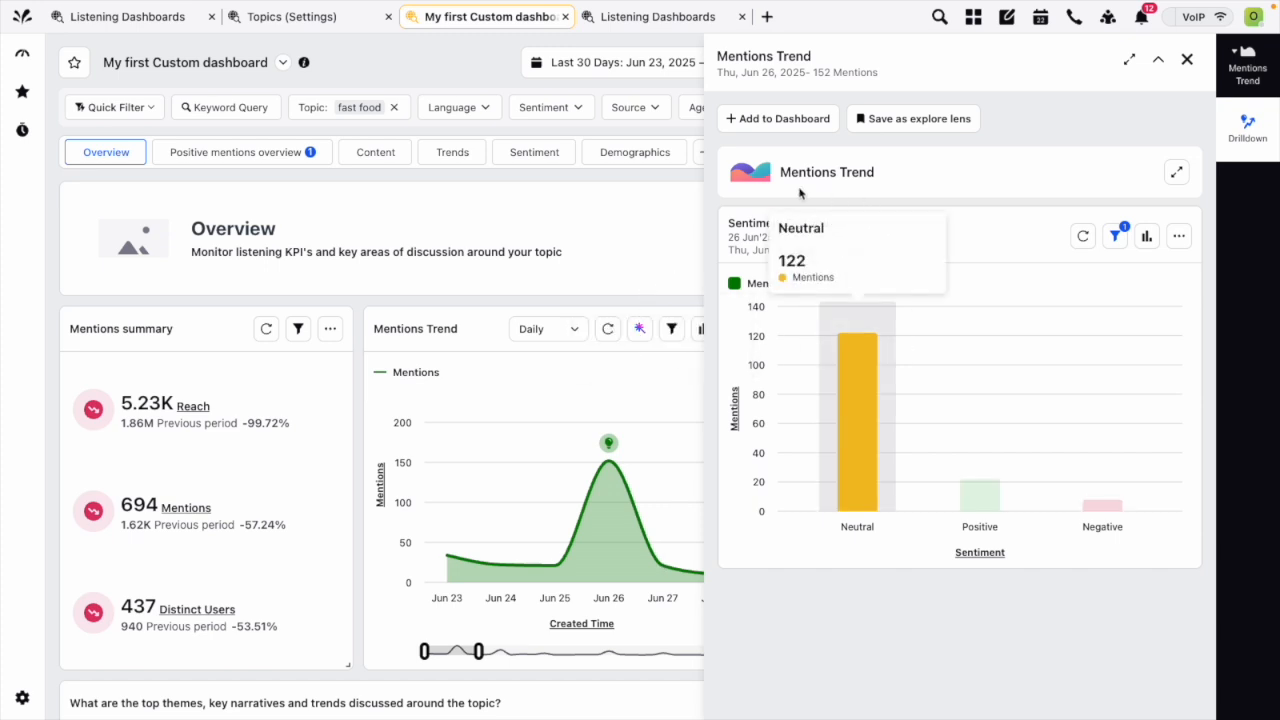
{"action": "mouse_move", "coordinate": [761, 233]}
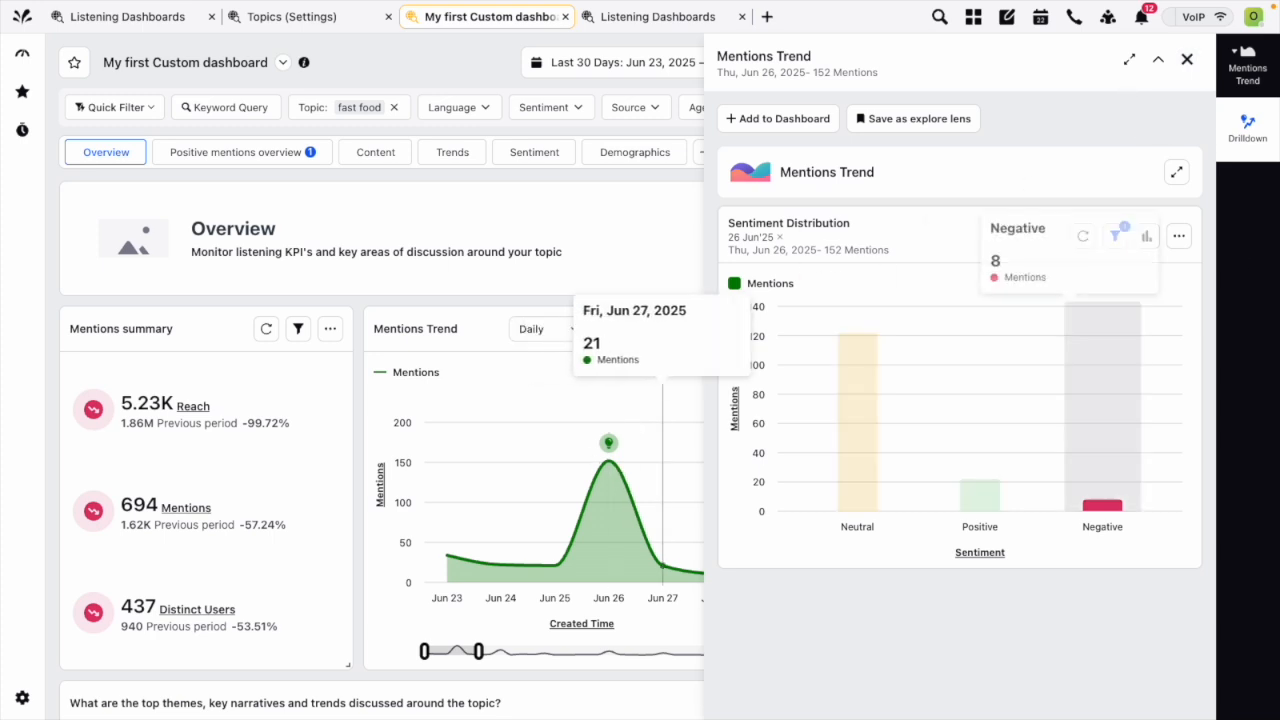
{"action": "left_click", "coordinate": [1129, 63]}
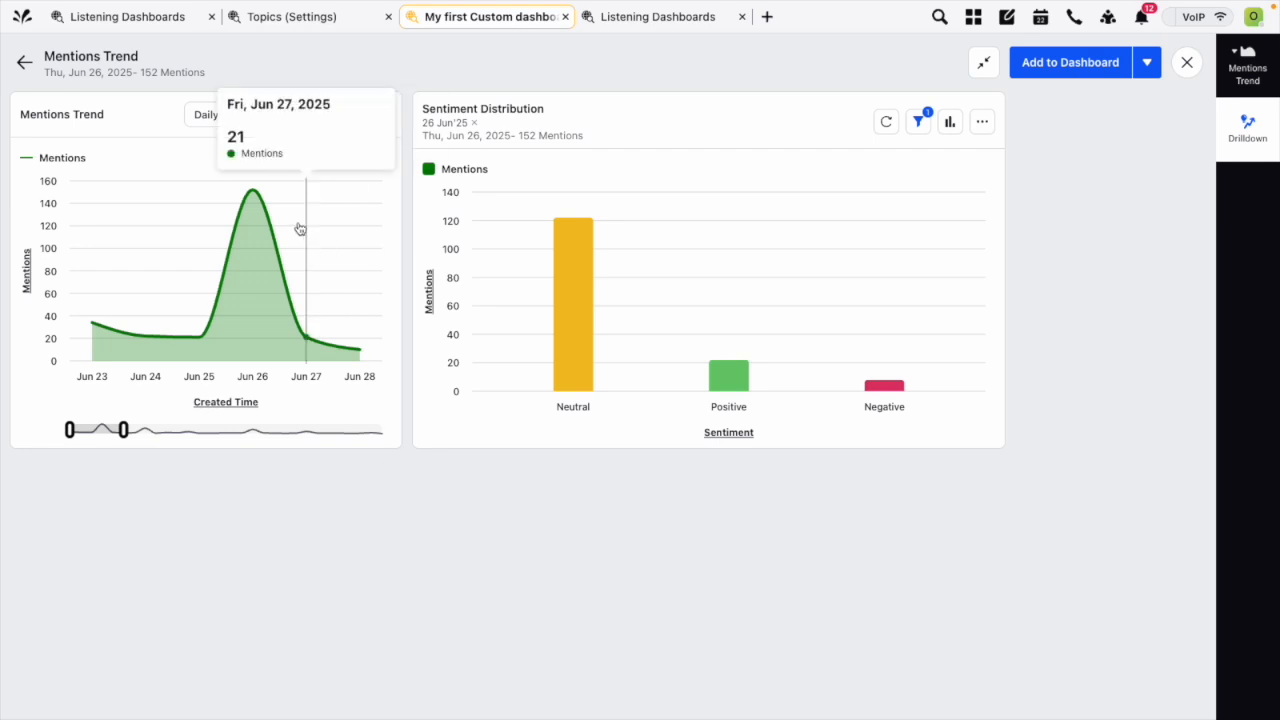
Drill down the Jun 26 mentions peak by Source and examine the resulting source distribution chart.
{"action": "left_click", "coordinate": [255, 197]}
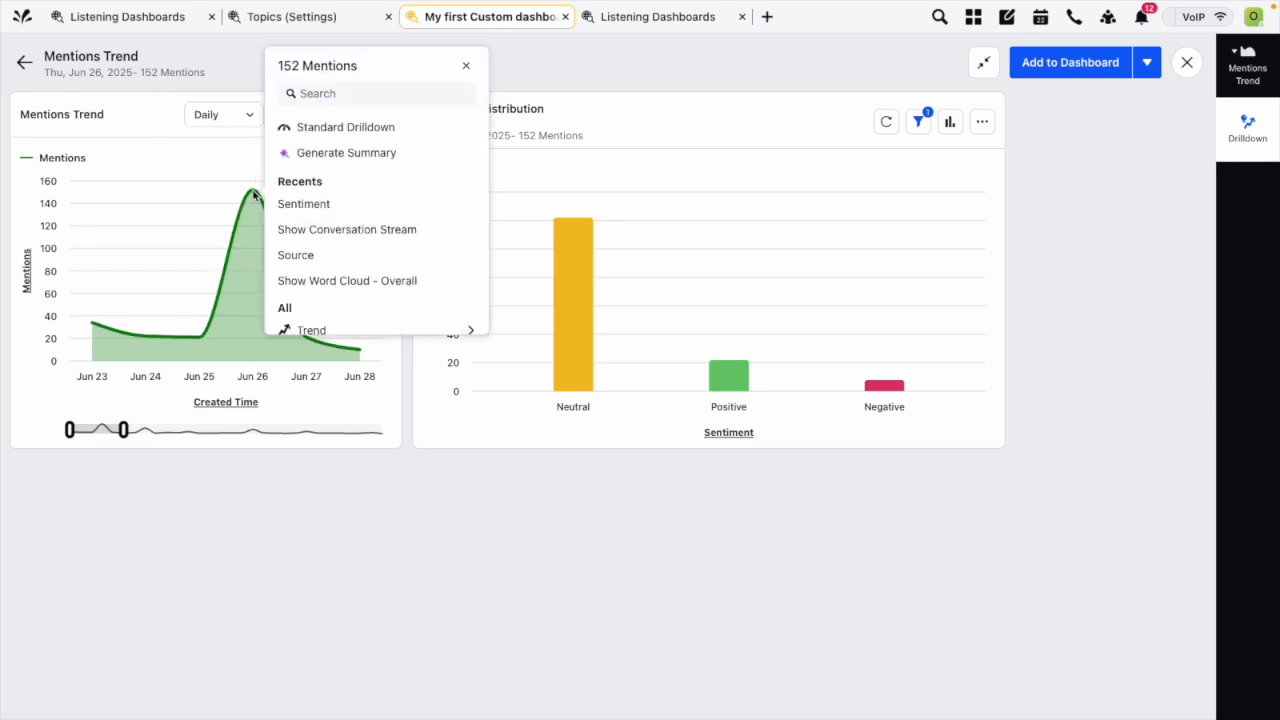
{"action": "left_click", "coordinate": [352, 266]}
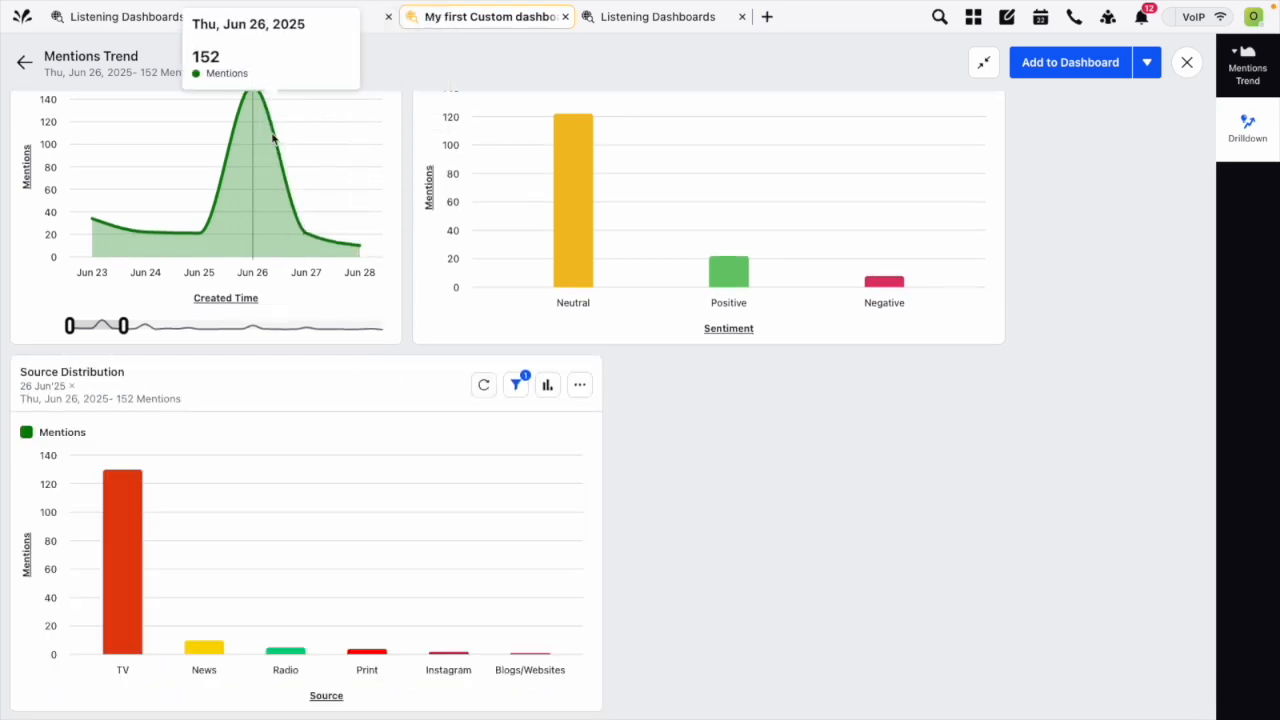
{"action": "scroll", "coordinate": [304, 300], "scroll_direction": "down", "scroll_amount": 1}
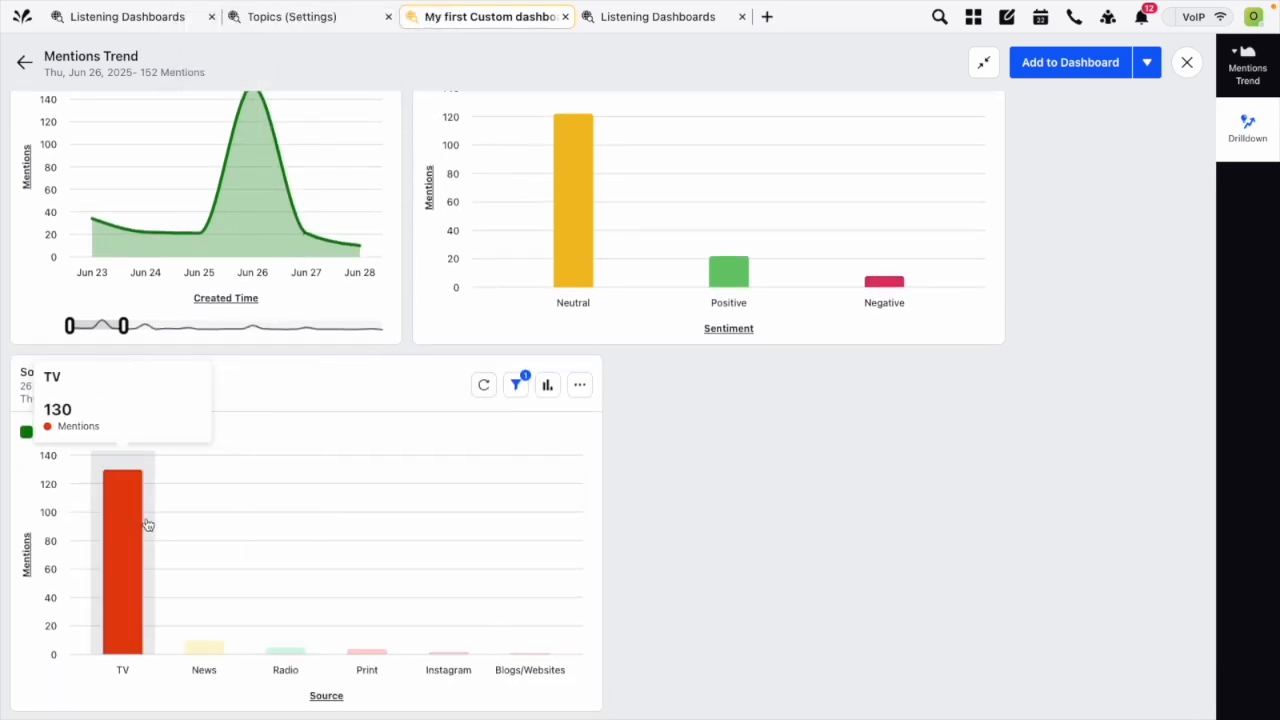
{"action": "scroll", "coordinate": [88, 546], "scroll_direction": "up", "scroll_amount": 1}
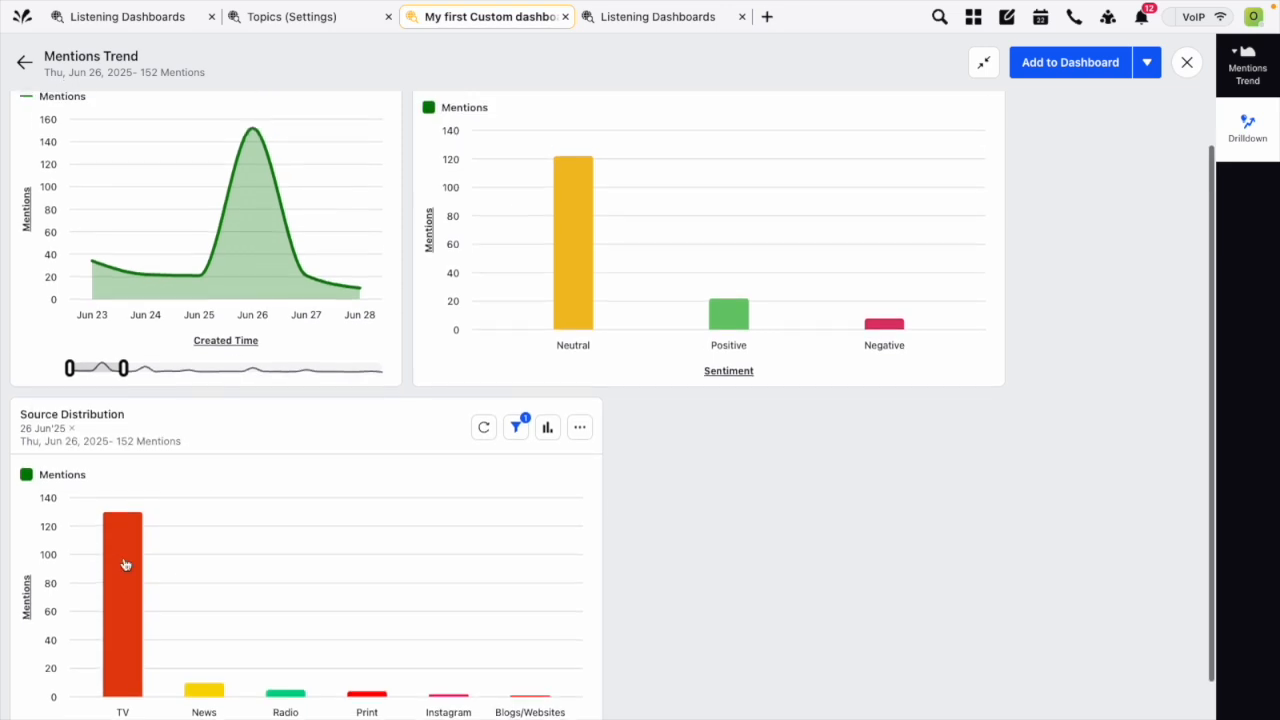
{"action": "scroll", "coordinate": [116, 564], "scroll_direction": "down", "scroll_amount": 1}
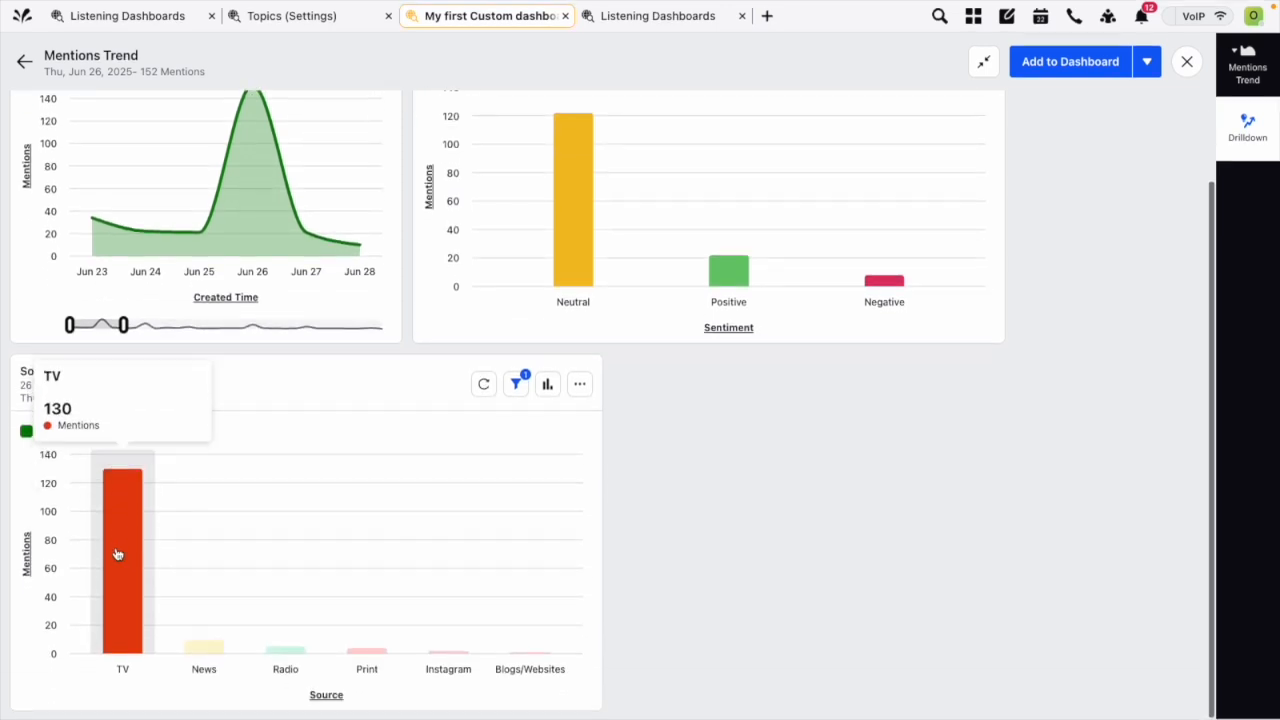
{"action": "scroll", "coordinate": [807, 567], "scroll_direction": "up", "scroll_amount": 1}
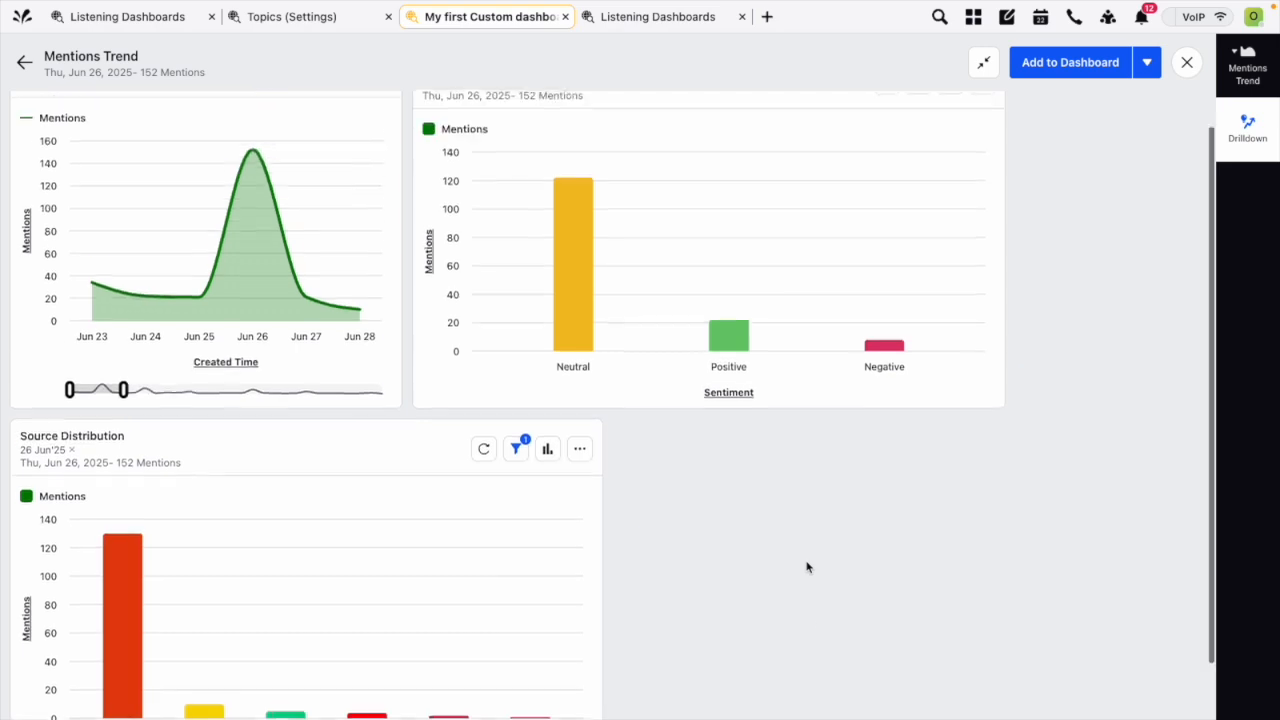
{"action": "scroll", "coordinate": [807, 567], "scroll_direction": "down", "scroll_amount": 1}
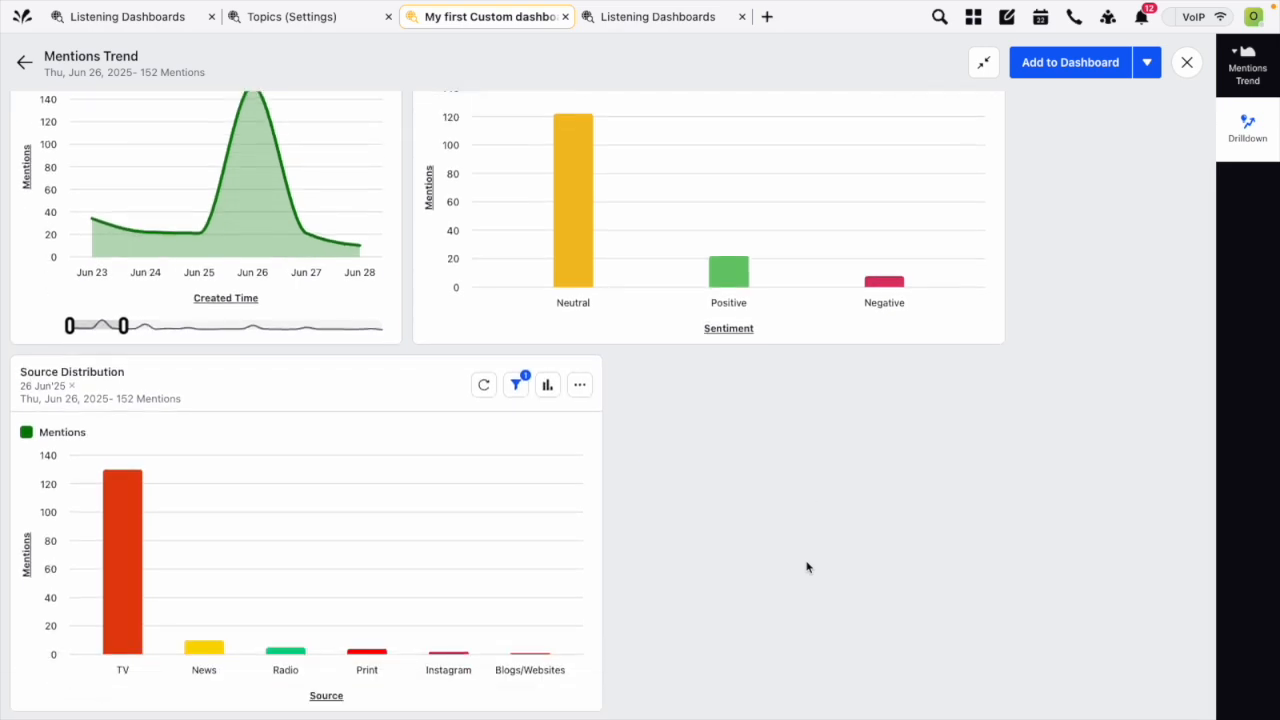
Drill down the TV bar of the Source Distribution chart by Sentiment and compare it with the overall sentiment chart.
{"action": "left_click", "coordinate": [127, 538]}
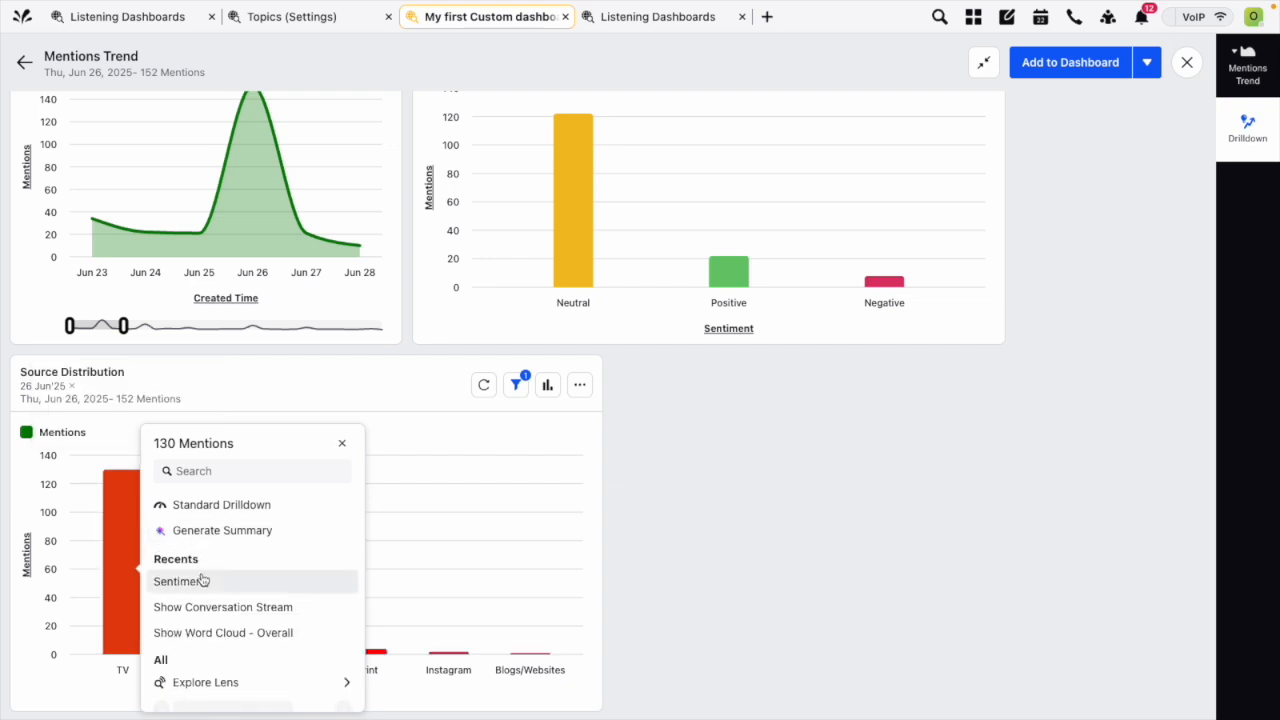
{"action": "left_click", "coordinate": [202, 582]}
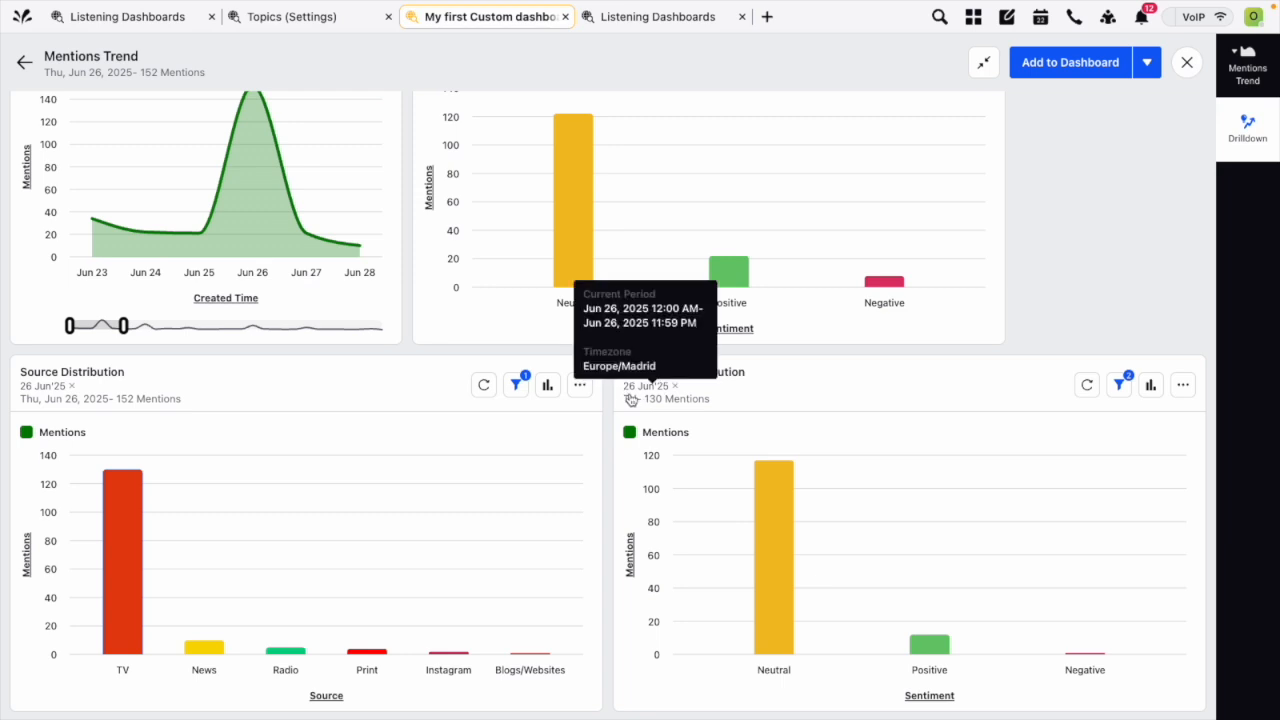
{"action": "scroll", "coordinate": [713, 405], "scroll_direction": "up", "scroll_amount": 2}
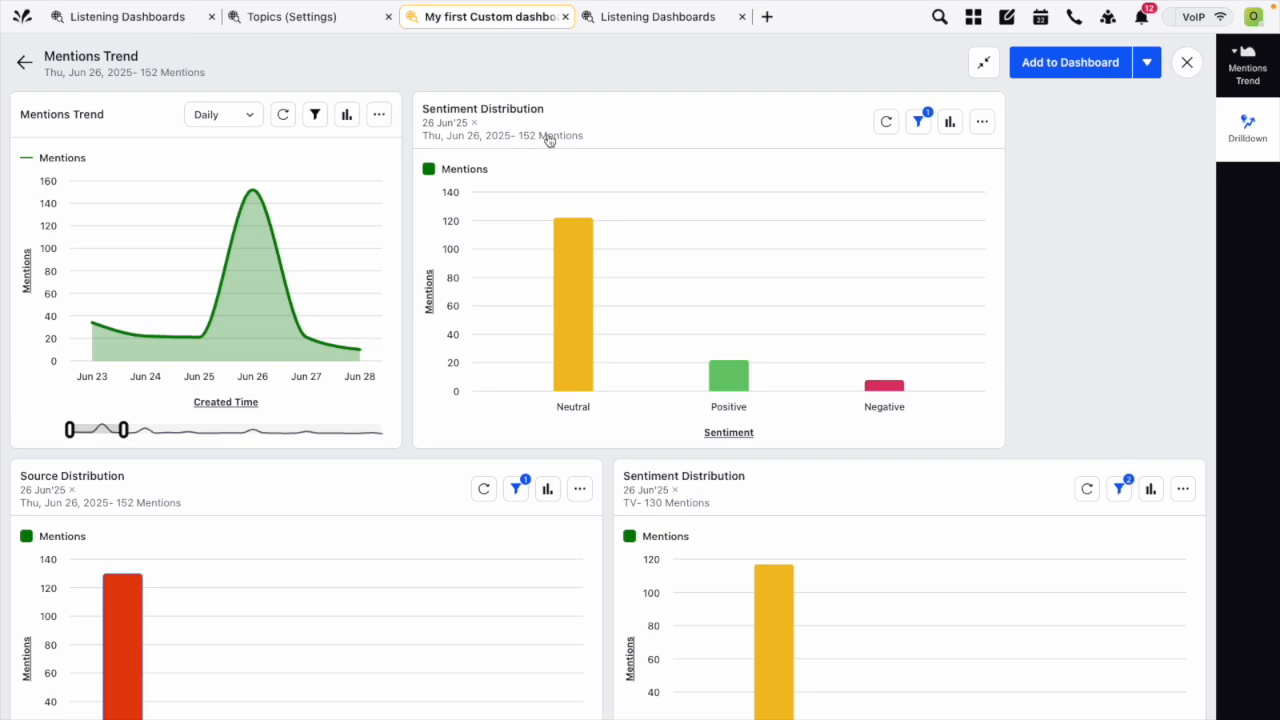
{"action": "scroll", "coordinate": [751, 449], "scroll_direction": "down", "scroll_amount": 2}
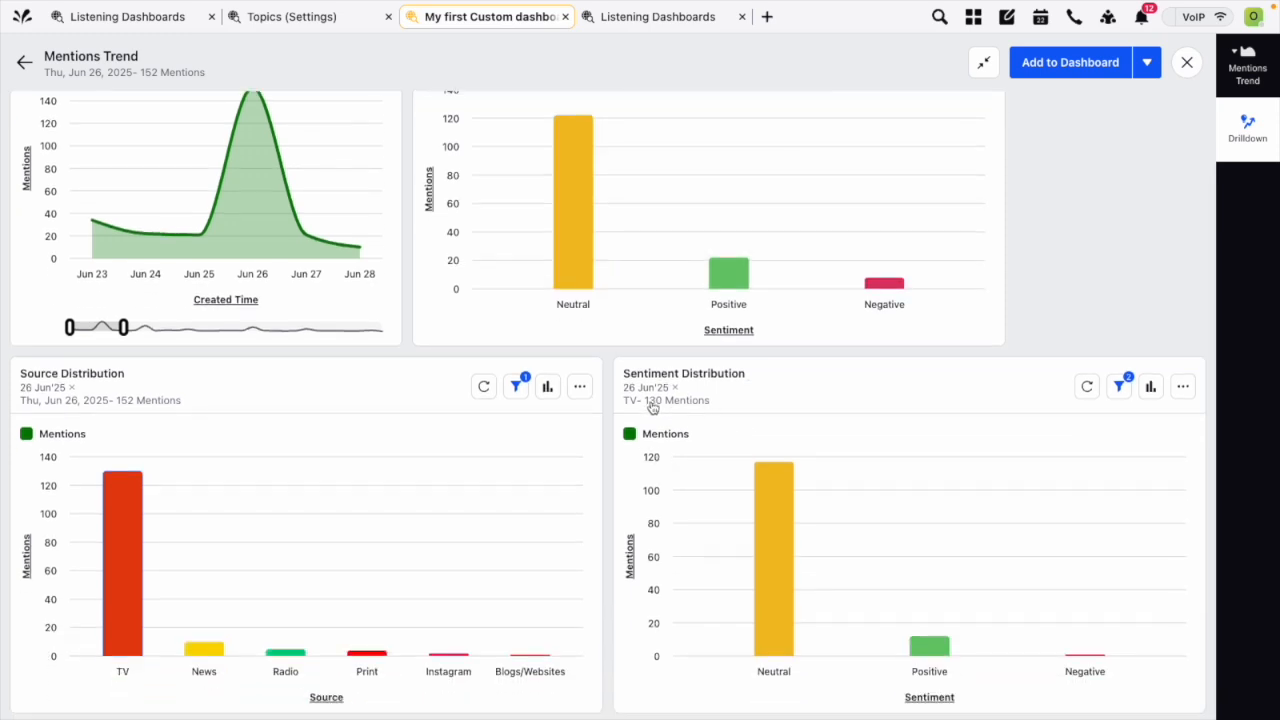
{"action": "scroll", "coordinate": [872, 451], "scroll_direction": "down", "scroll_amount": 1}
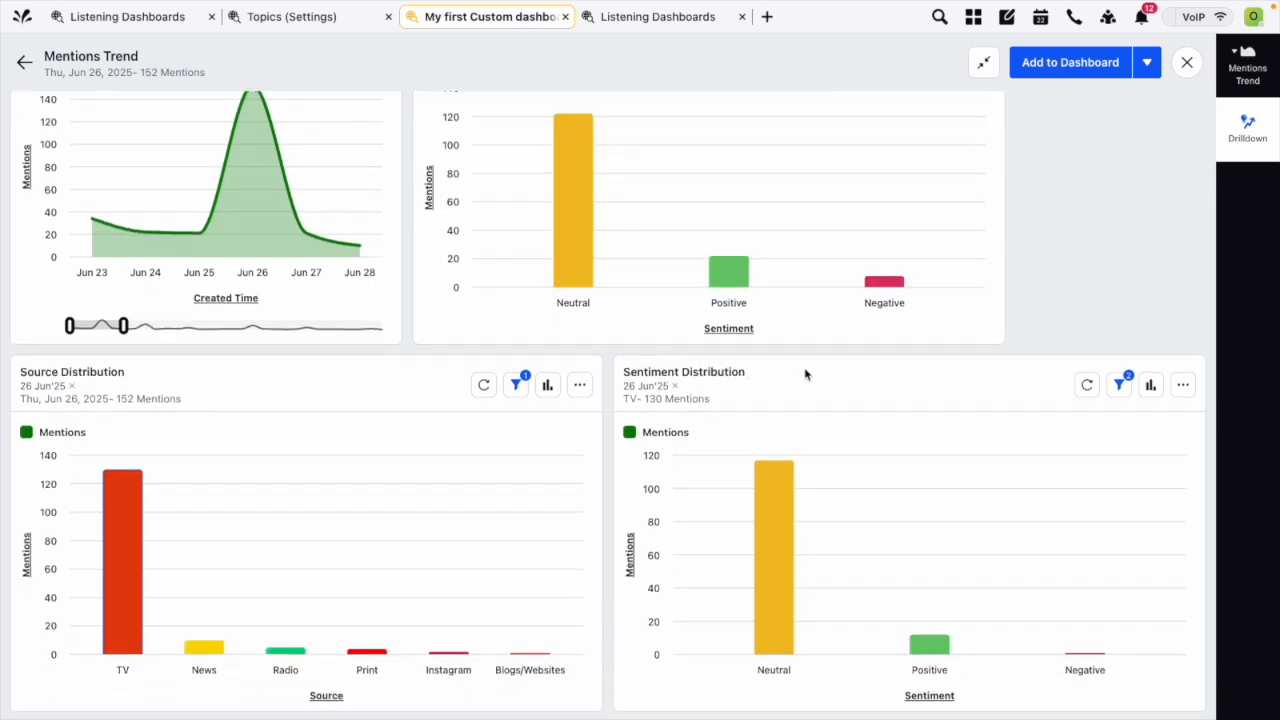
Close the TV mentions' Sentiment Distribution widget and confirm its deletion.
{"action": "left_click", "coordinate": [1183, 386]}
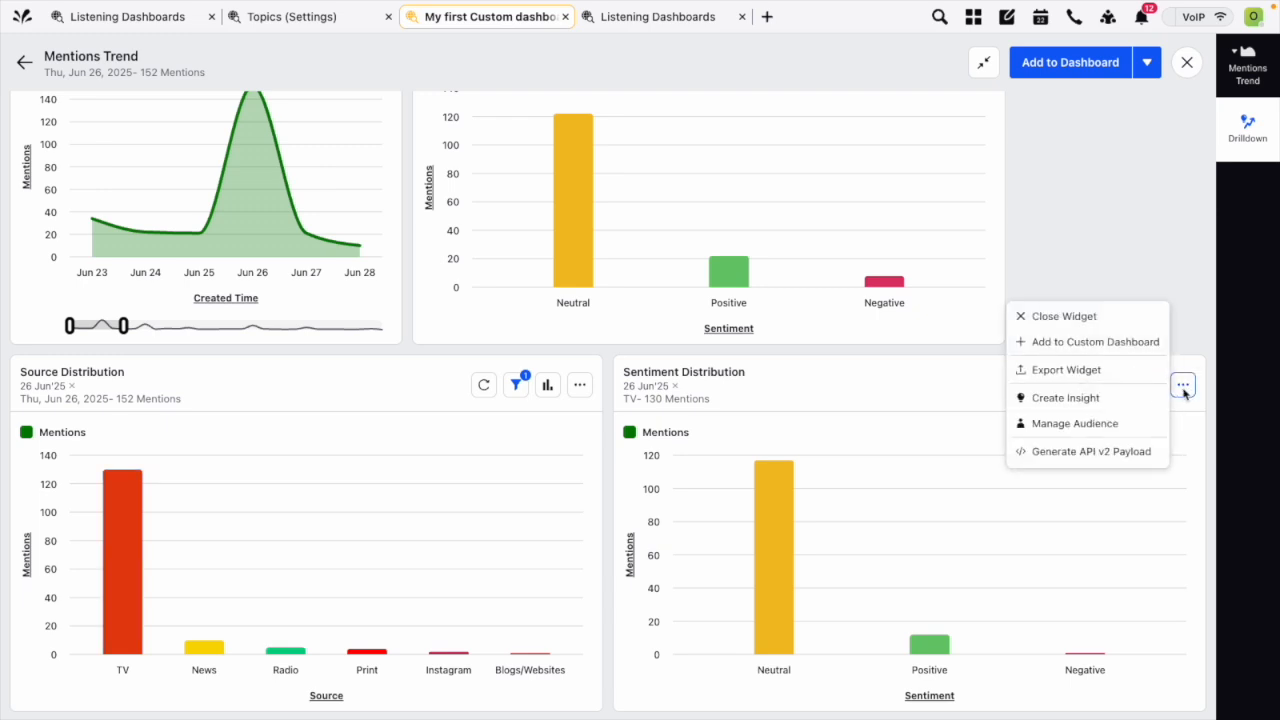
{"action": "left_click", "coordinate": [1094, 318]}
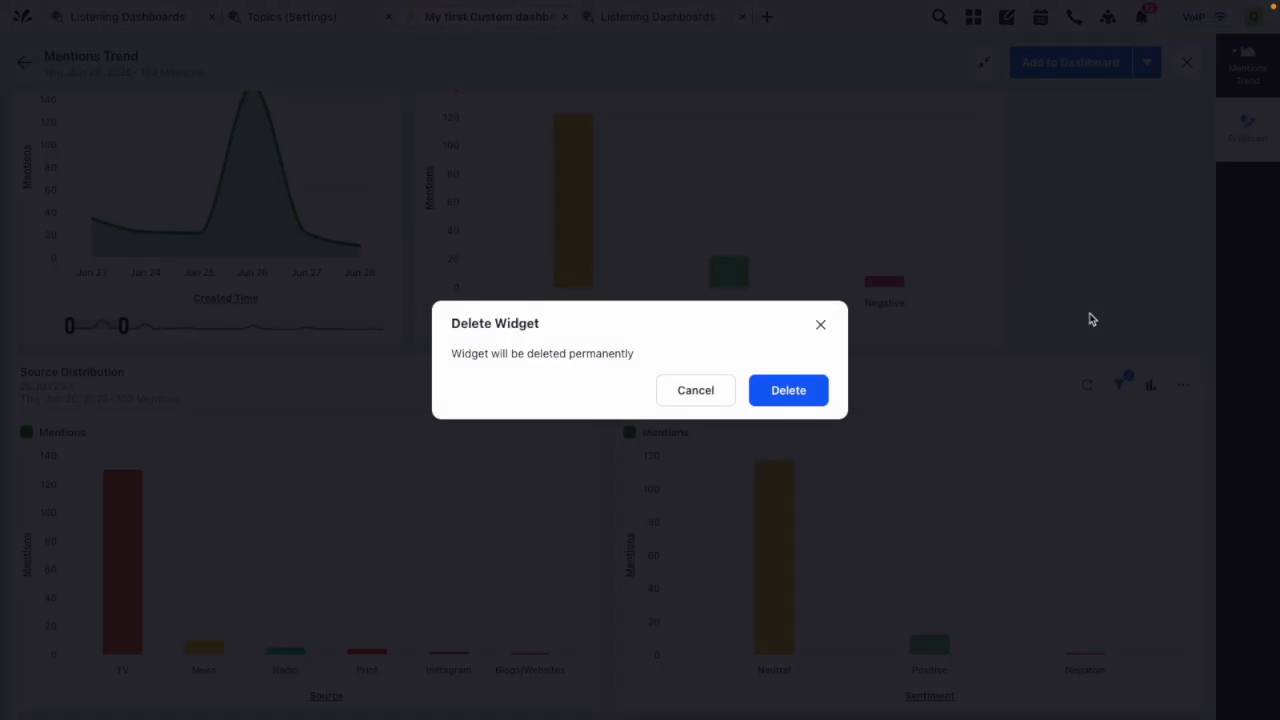
{"action": "left_click", "coordinate": [787, 393]}
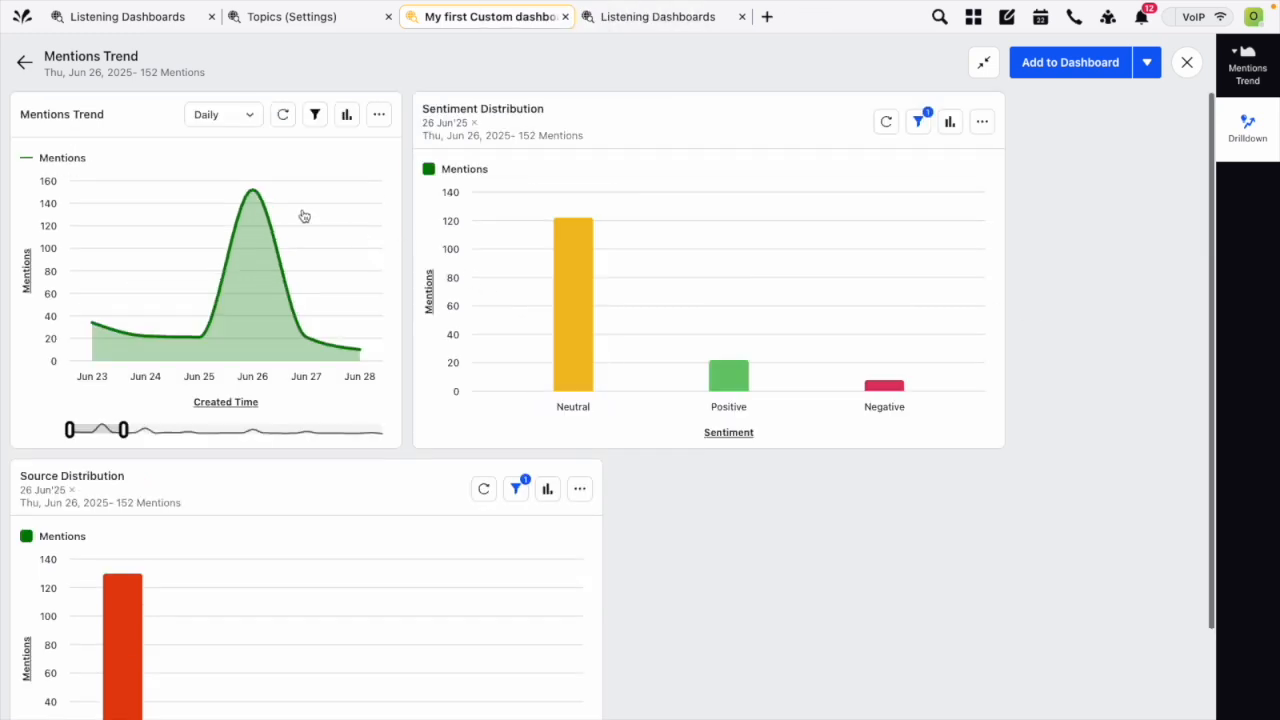
Show the conversation stream for the Jun 26 mentions peak and read through its posts.
{"action": "left_click", "coordinate": [253, 190]}
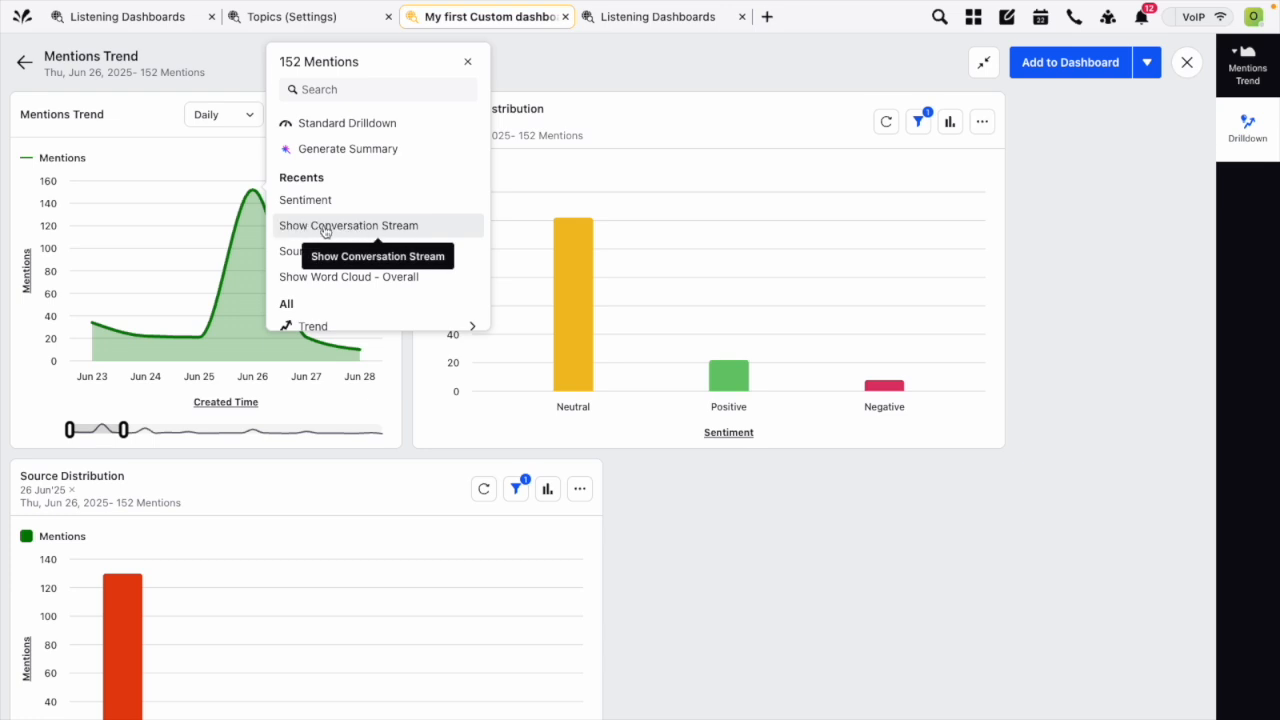
{"action": "left_click", "coordinate": [325, 231]}
{"action": "scroll", "coordinate": [560, 320], "scroll_direction": "down", "scroll_amount": 1}
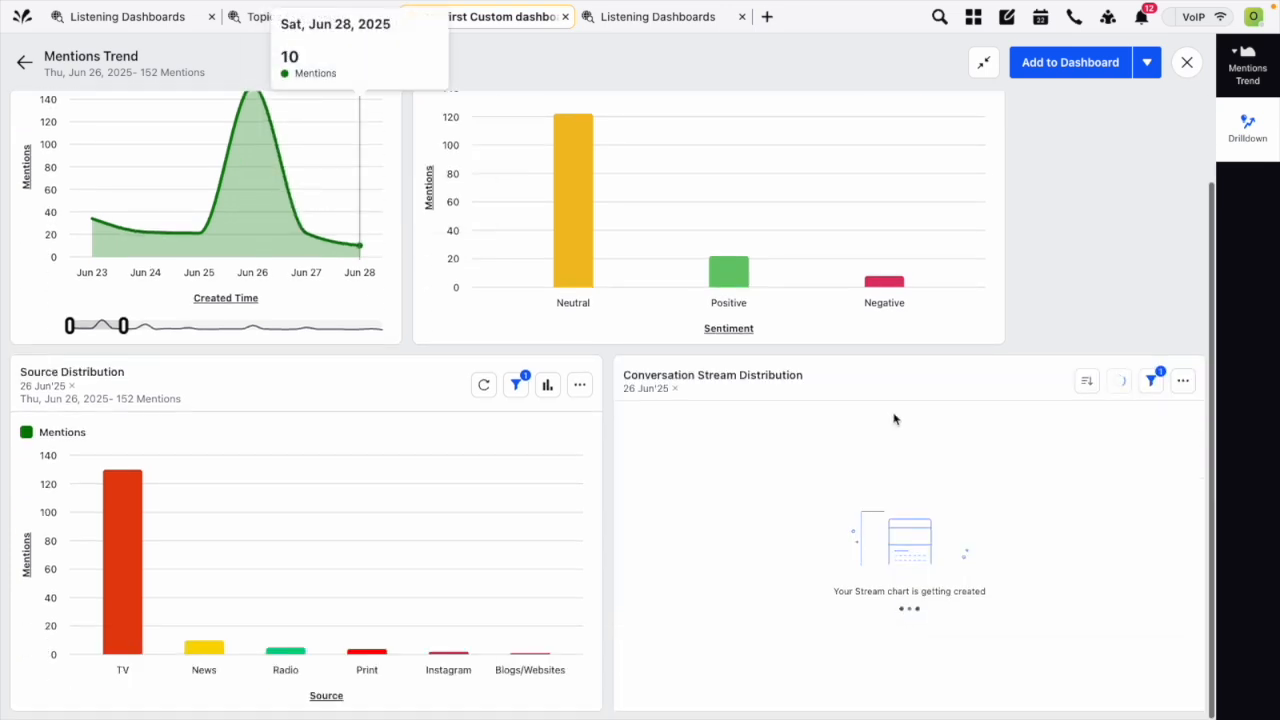
{"action": "scroll", "coordinate": [1034, 571], "scroll_direction": "down", "scroll_amount": 3}
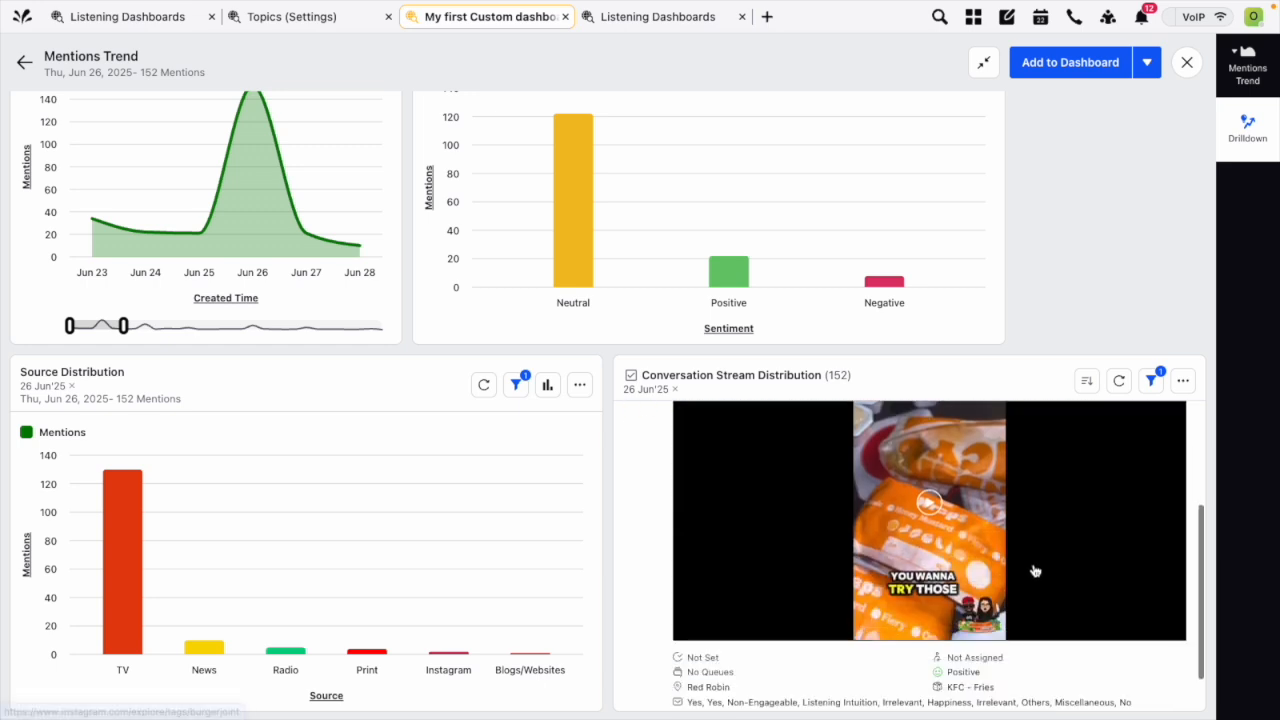
{"action": "scroll", "coordinate": [1034, 571], "scroll_direction": "down", "scroll_amount": 10}
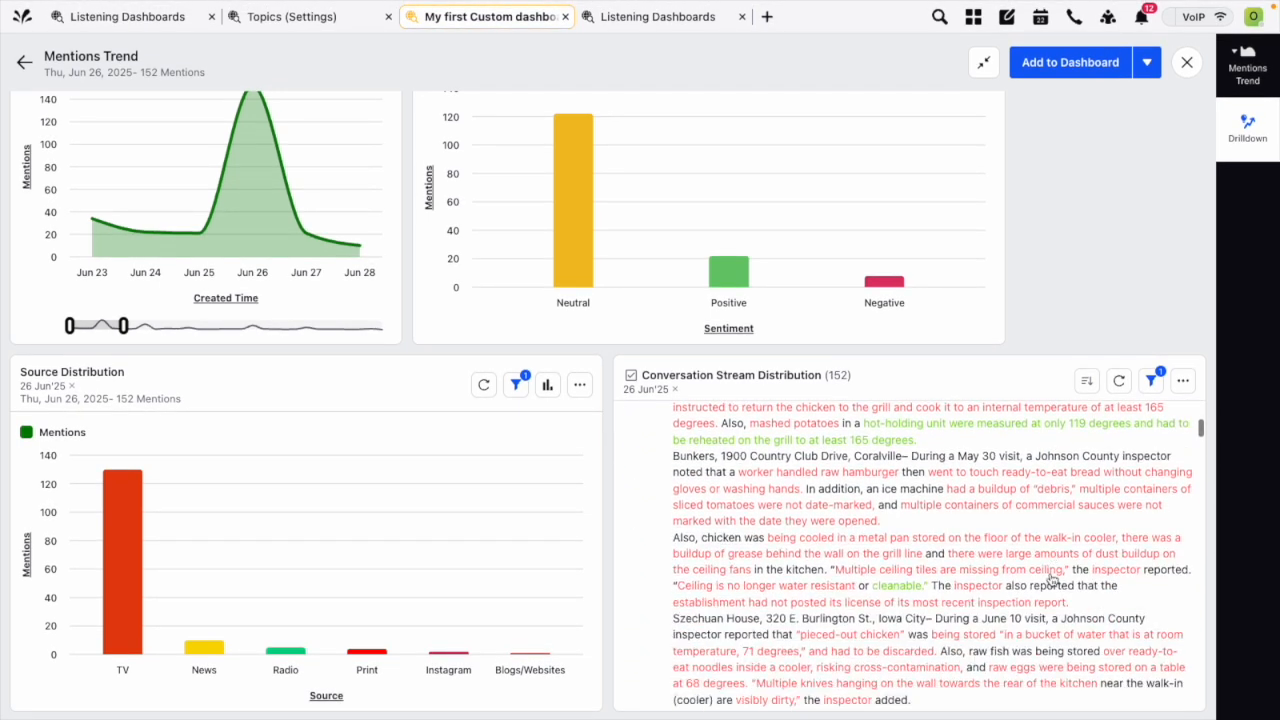
{"action": "scroll", "coordinate": [1052, 580], "scroll_direction": "down", "scroll_amount": 5}
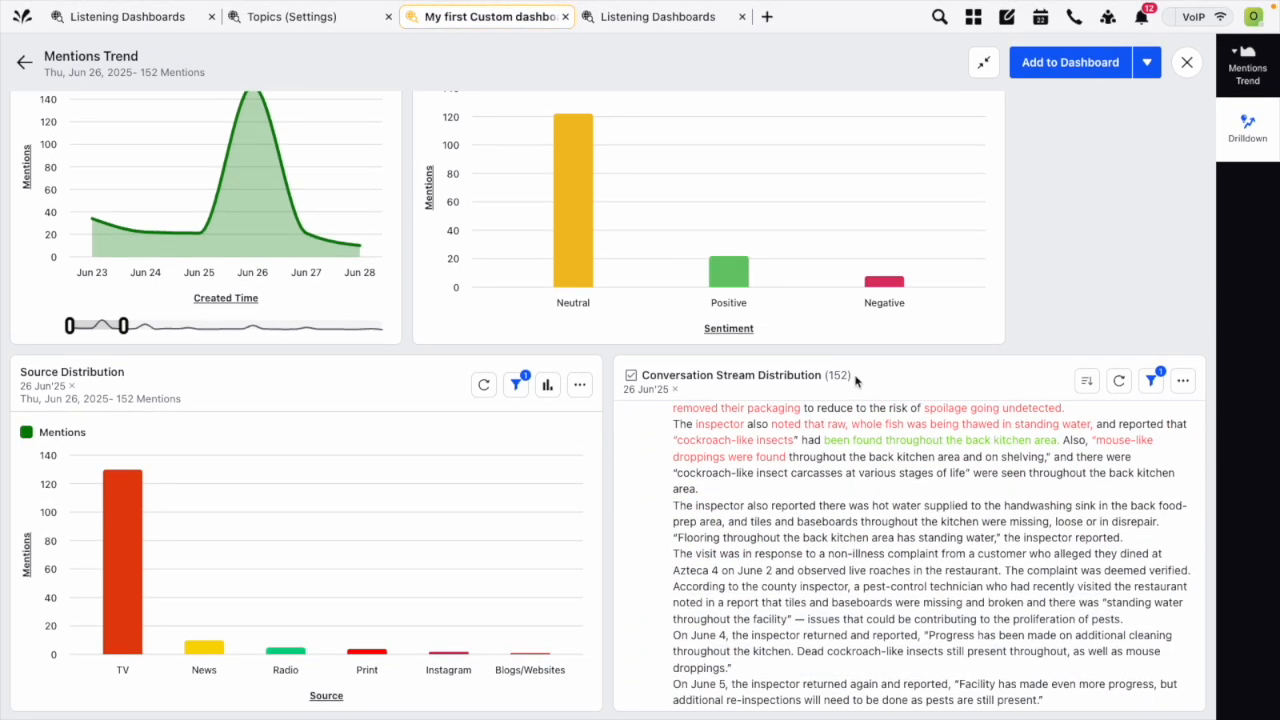
{"action": "scroll", "coordinate": [970, 645], "scroll_direction": "down", "scroll_amount": 15}
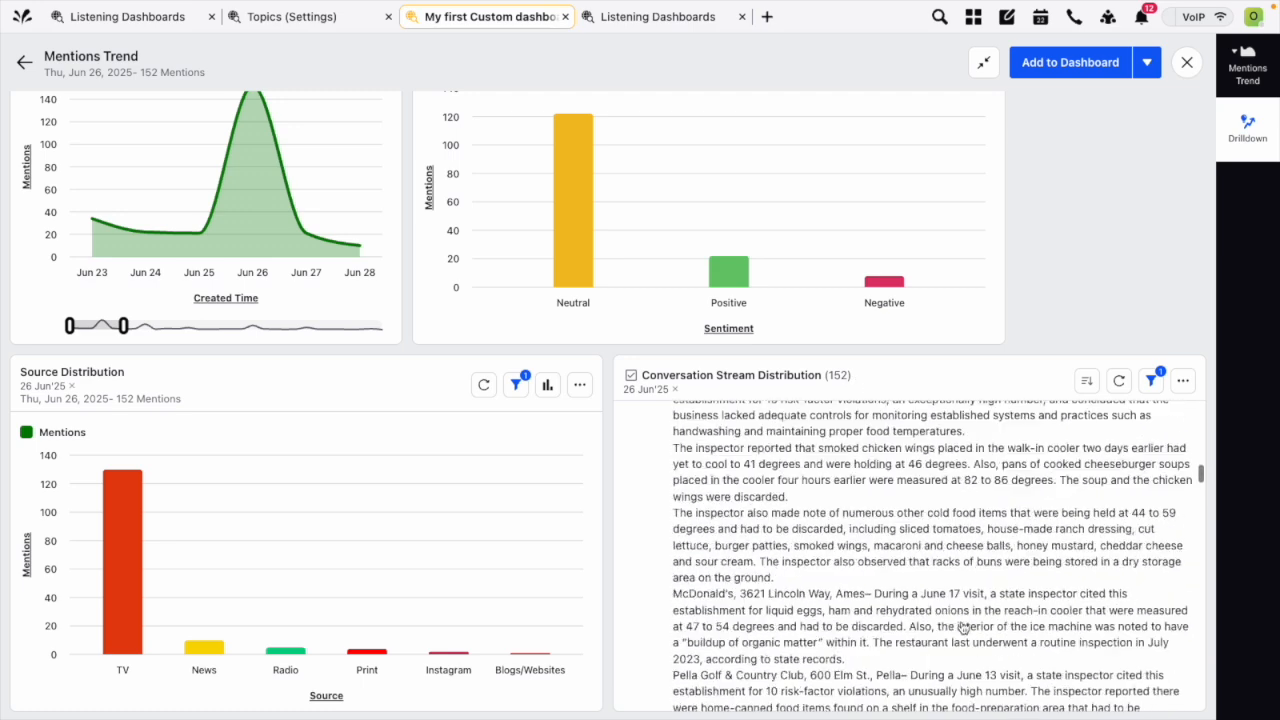
{"action": "scroll", "coordinate": [962, 627], "scroll_direction": "down", "scroll_amount": 1}
{"action": "scroll", "coordinate": [960, 627], "scroll_direction": "up", "scroll_amount": 20}
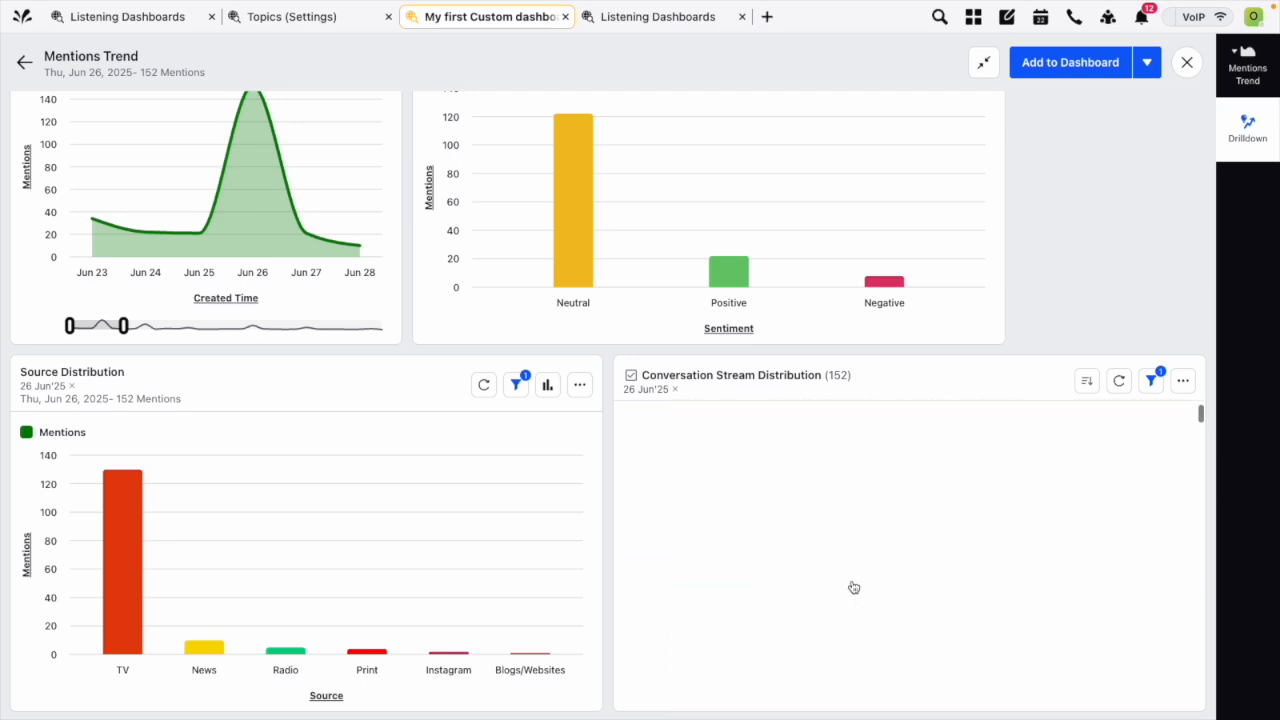
Generate a summary of the mentions at the Jun 26 peak of the Mentions Trend.
{"action": "scroll", "coordinate": [364, 219], "scroll_direction": "up", "scroll_amount": 2}
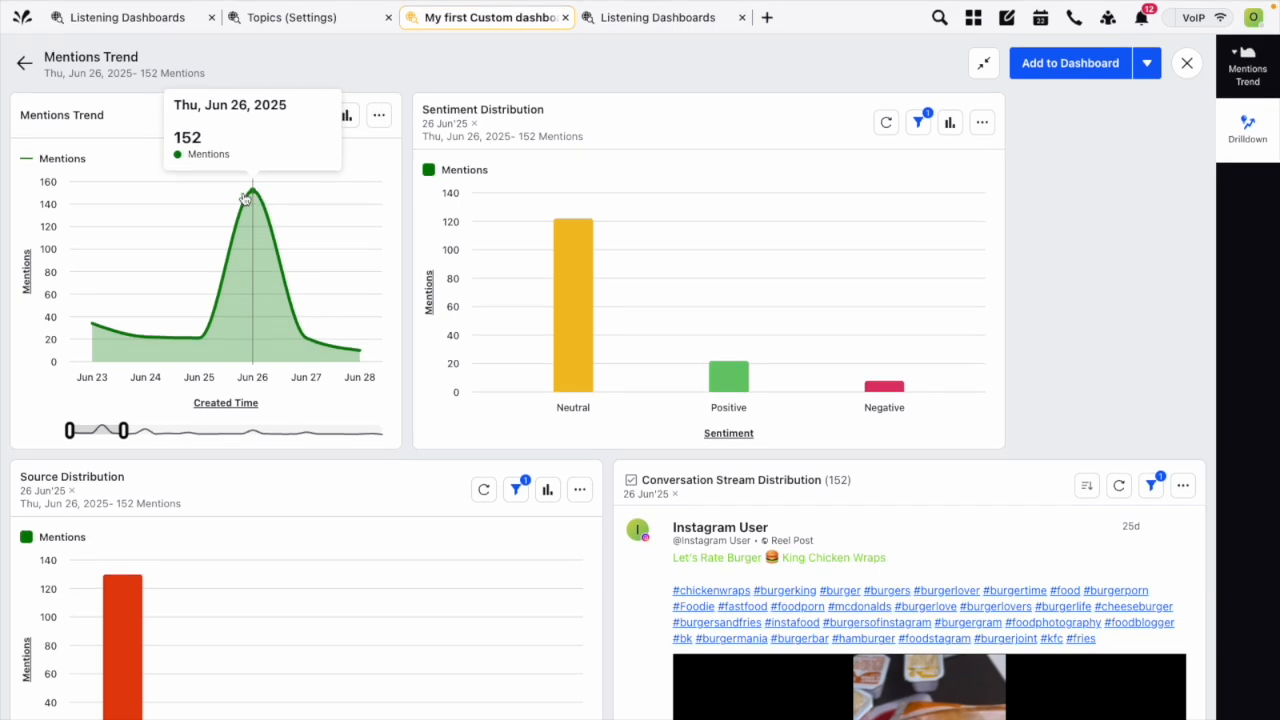
{"action": "left_click", "coordinate": [253, 199]}
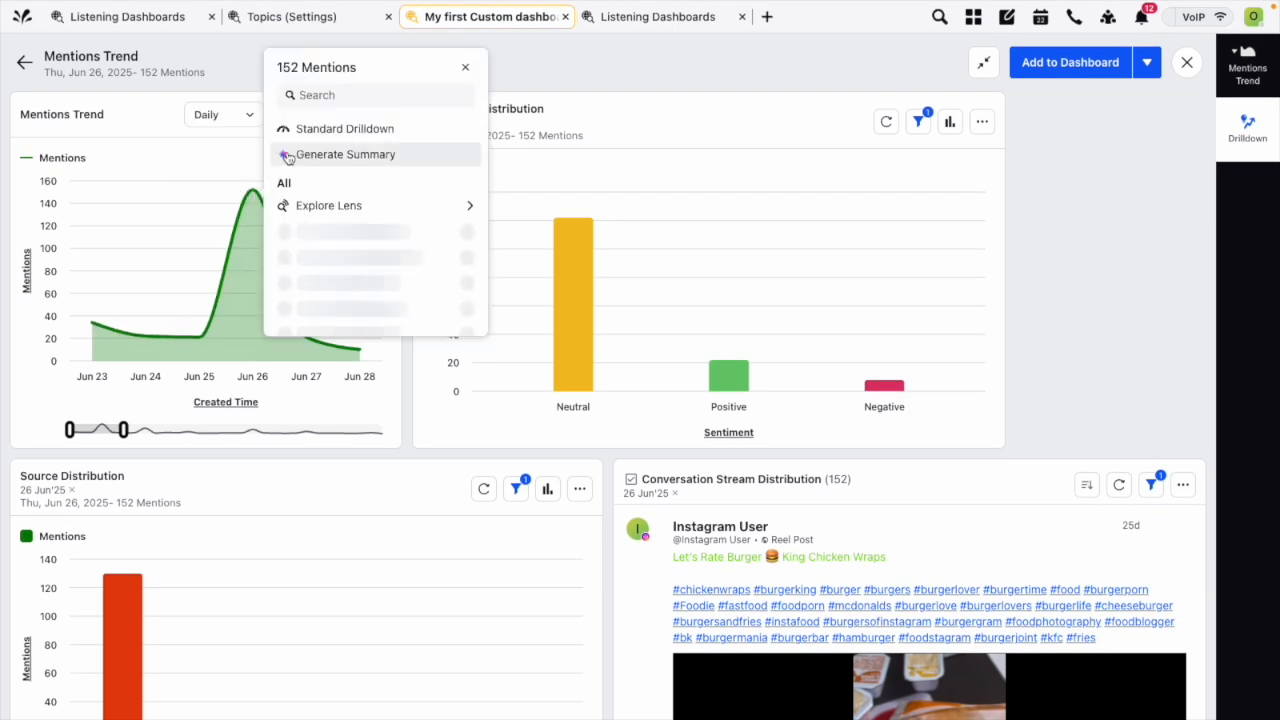
{"action": "left_click", "coordinate": [404, 158]}
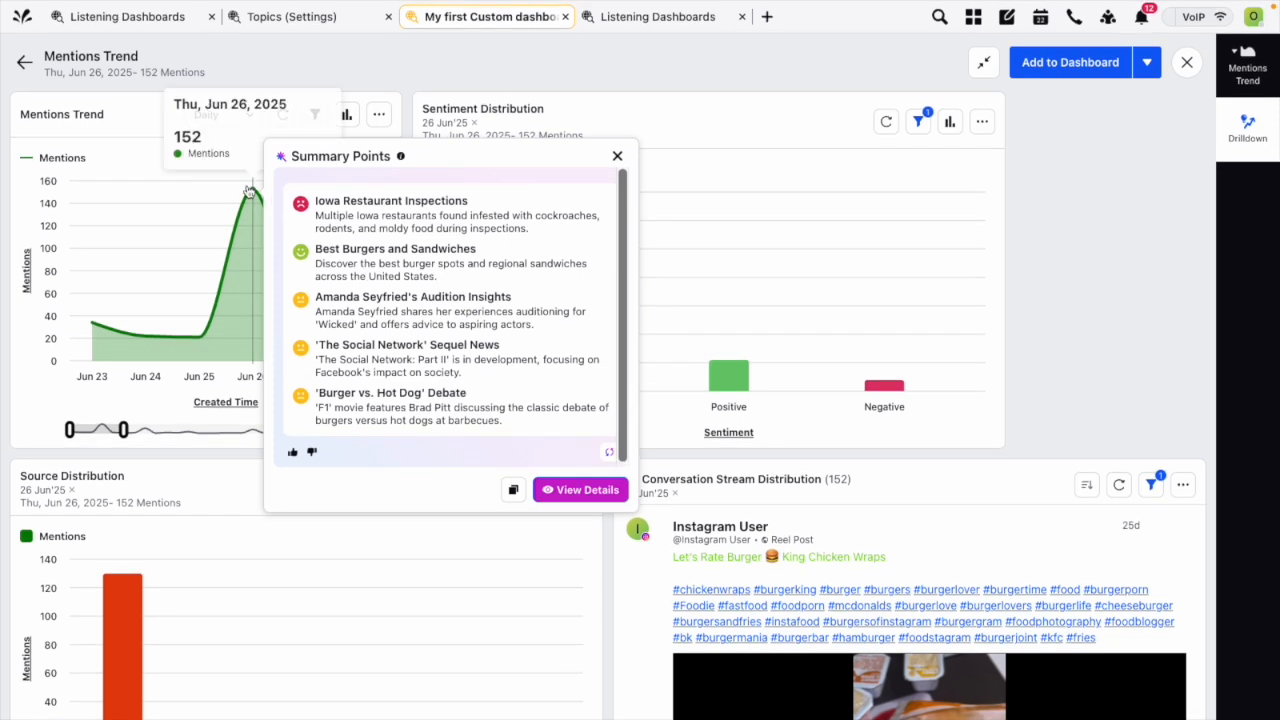
Read the summary points of the Jun 26 mentions peak and close them.
{"action": "scroll", "coordinate": [485, 395], "scroll_direction": "down", "scroll_amount": 1}
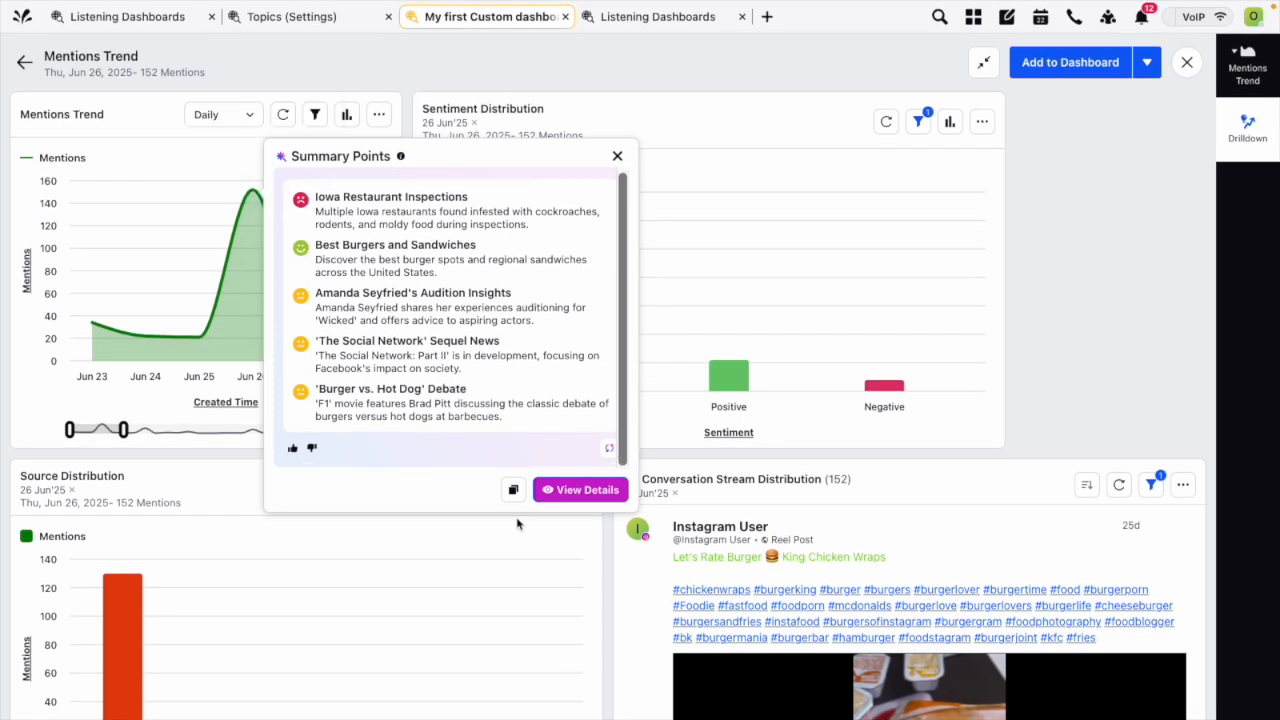
{"action": "left_click", "coordinate": [621, 160]}
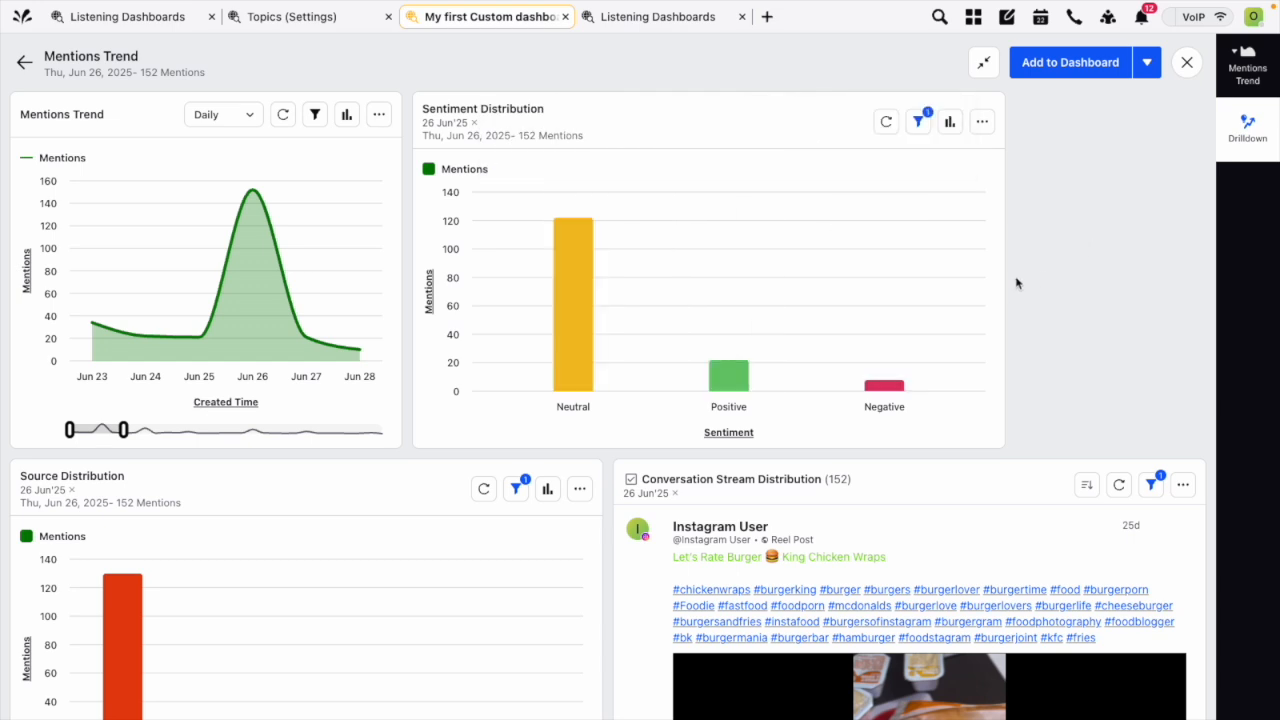
Add the drilldown widgets to the existing My first Custom dashboard as a section named Drilldown, with type Listening Insights.
{"action": "left_click", "coordinate": [1087, 63]}
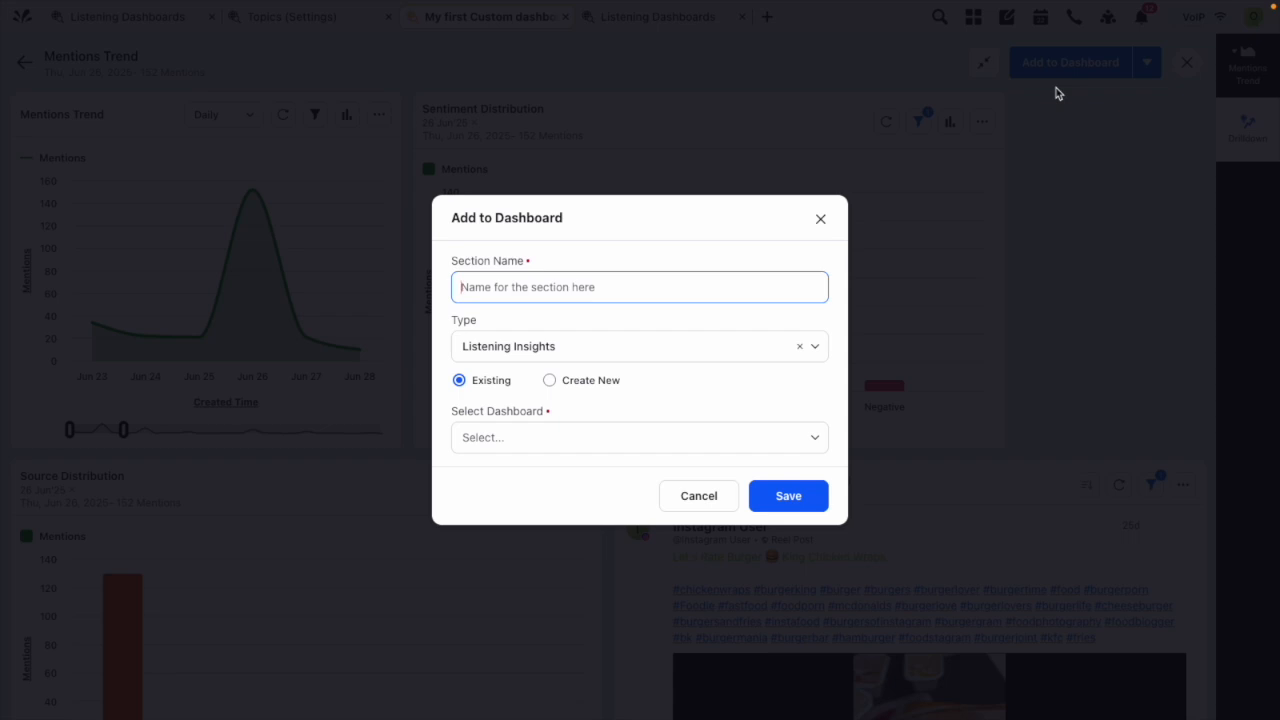
{"action": "type", "text": "Drilldown"}
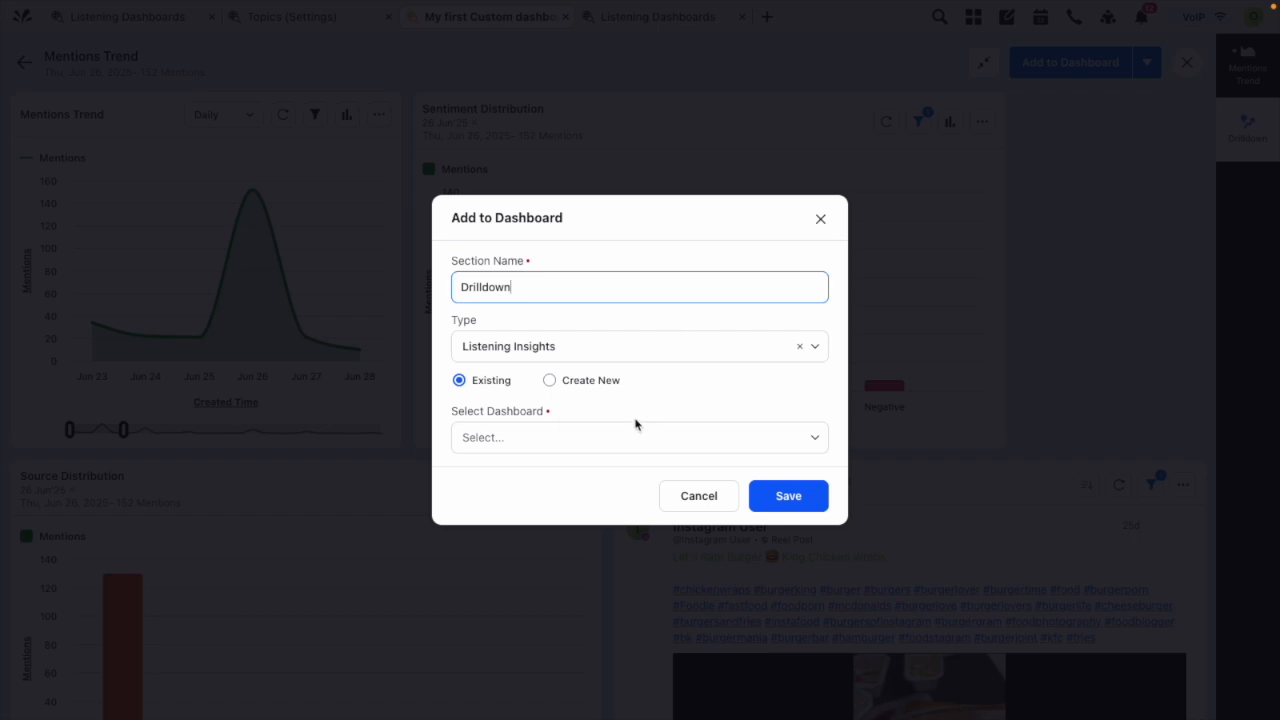
{"action": "left_click", "coordinate": [624, 384]}
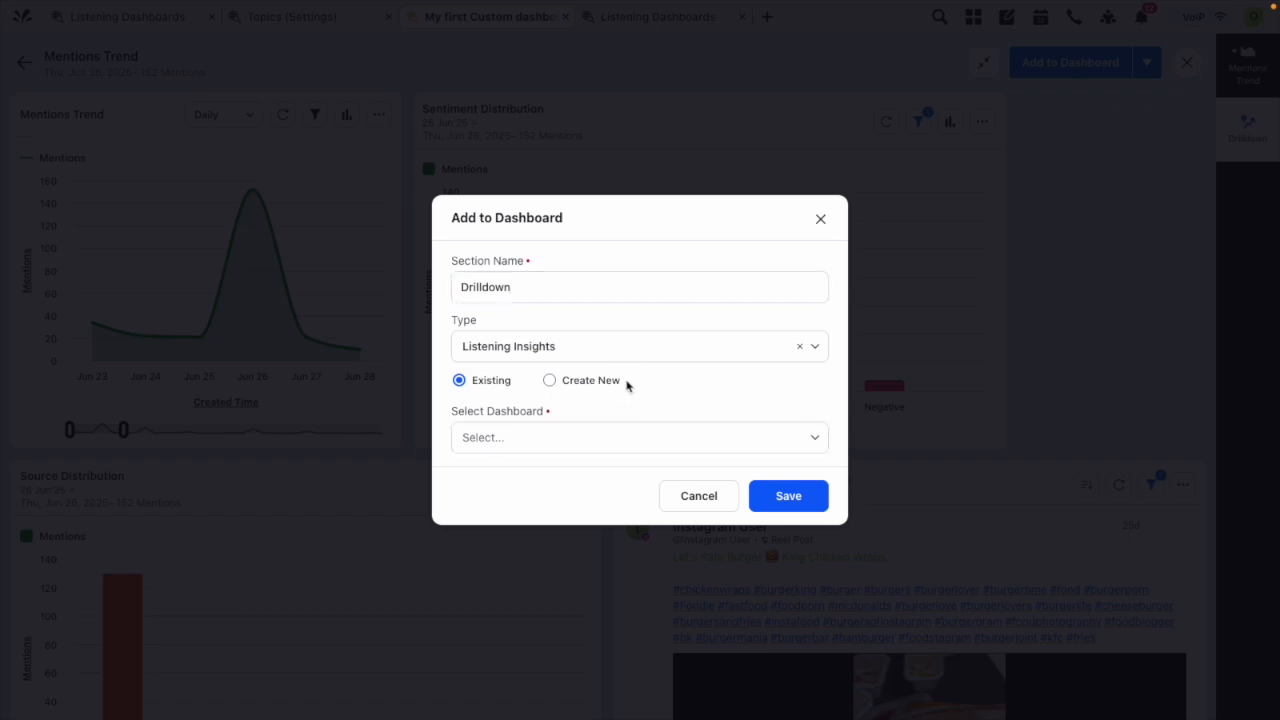
{"action": "left_click", "coordinate": [609, 384]}
{"action": "left_click", "coordinate": [490, 380]}
{"action": "left_click", "coordinate": [549, 437]}
{"action": "type", "text": "my first"}
{"action": "key", "text": "Return"}
{"action": "left_click", "coordinate": [820, 497]}
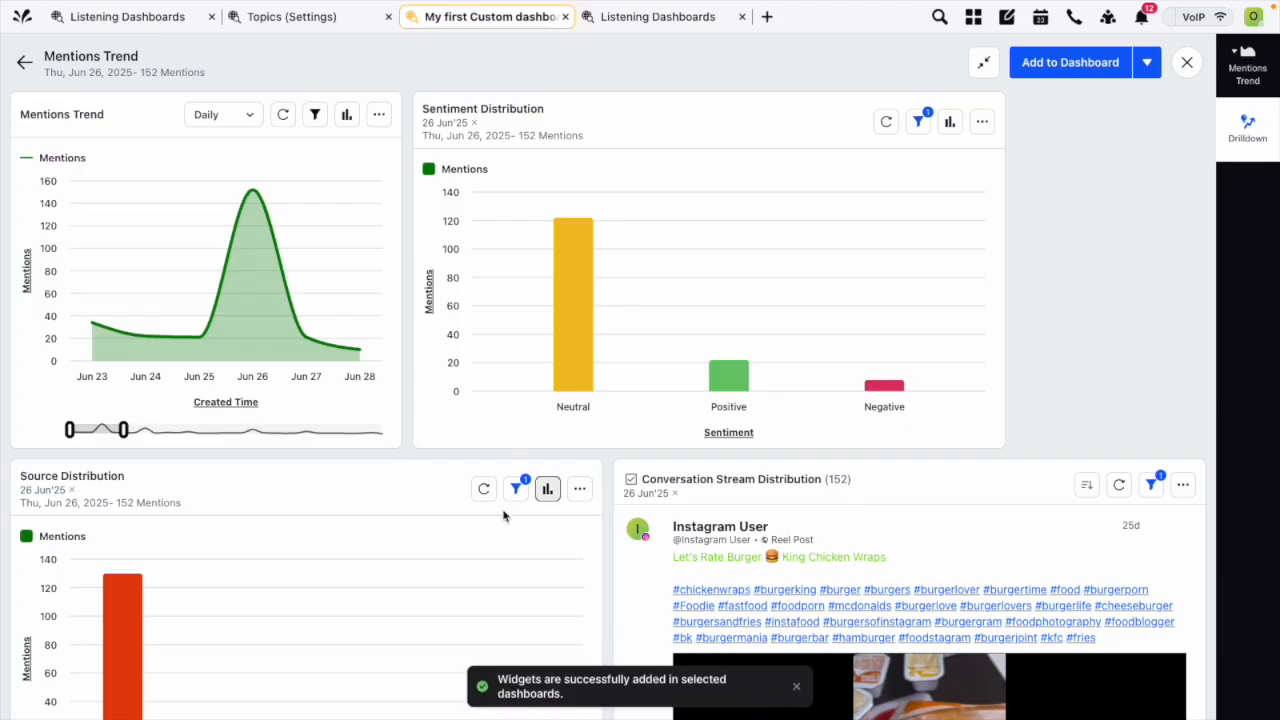
Leave the drilldown view, check the dashboard's Drilldown section and return to the Overview section.
{"action": "left_click", "coordinate": [1187, 62]}
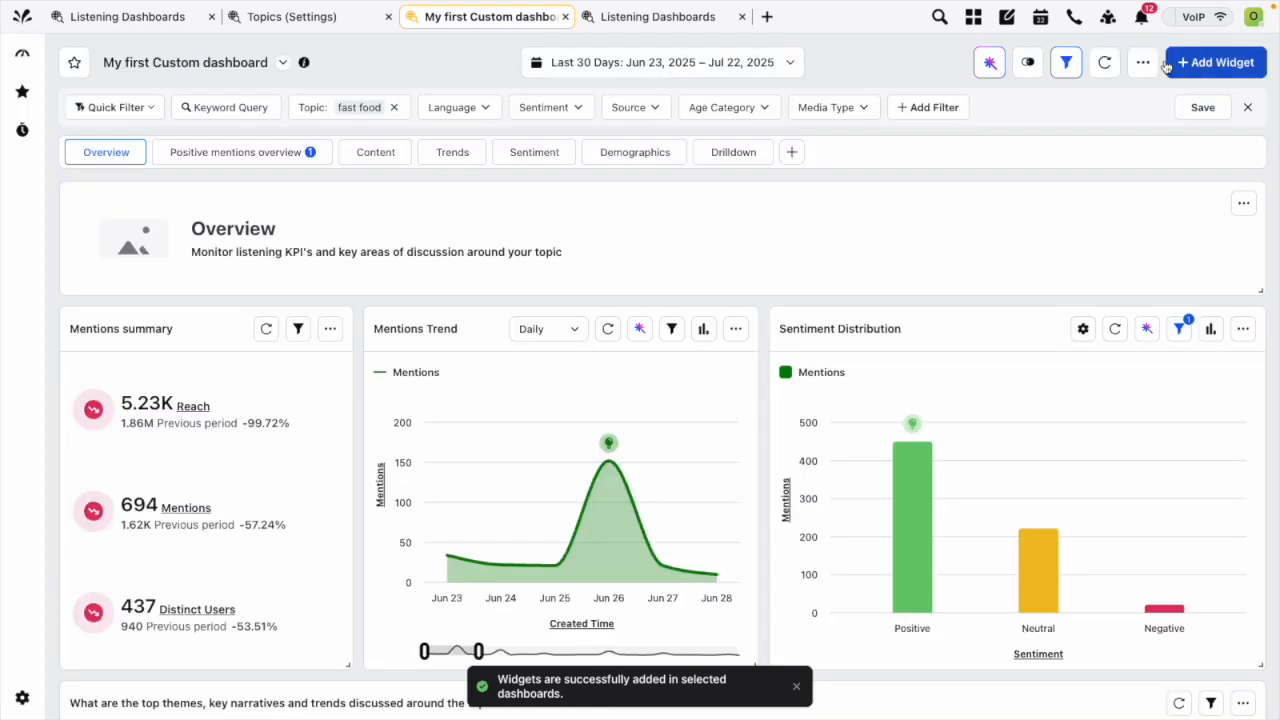
{"action": "left_click", "coordinate": [733, 152]}
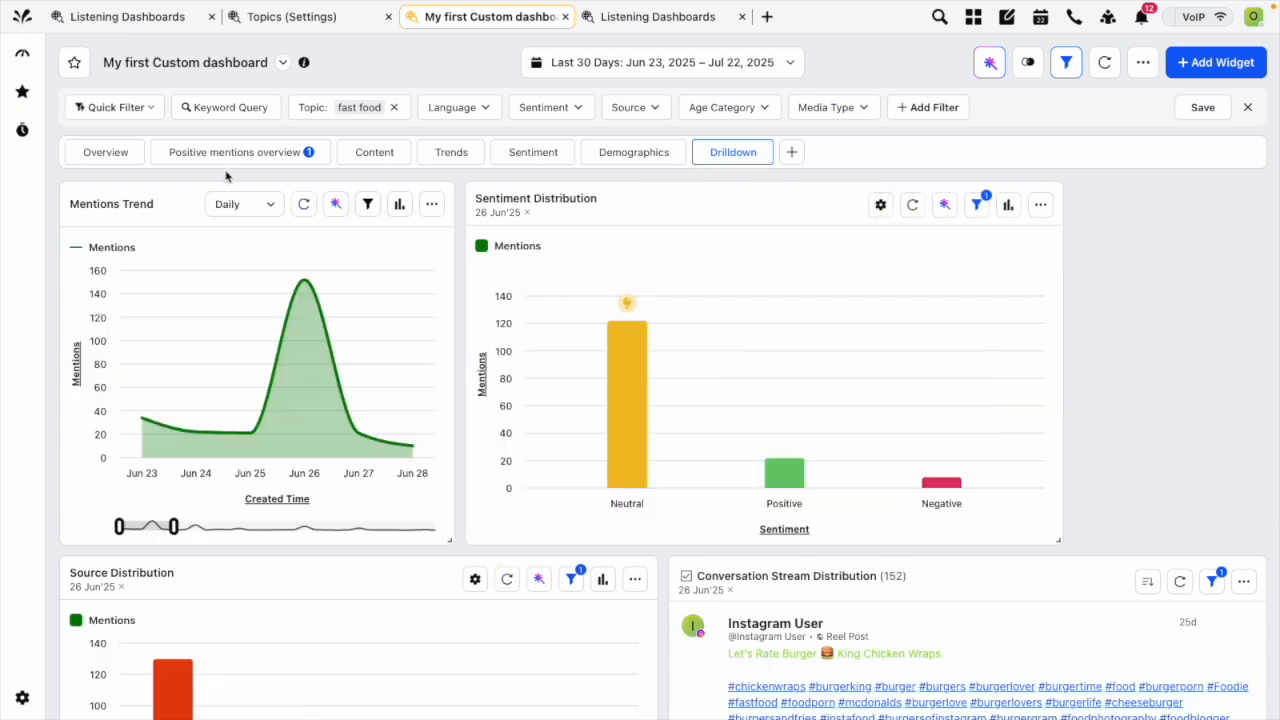
{"action": "left_click", "coordinate": [106, 152]}
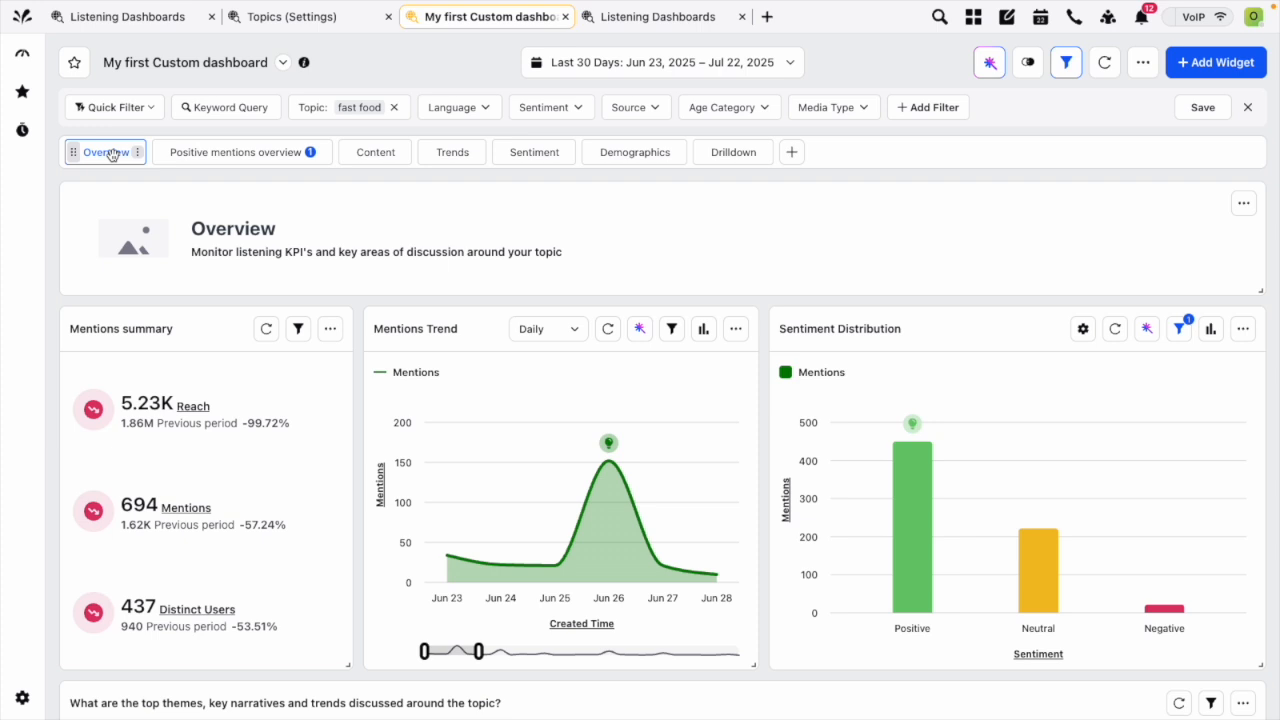
Show the insight options for the Jun 26 mentions peak and the Positive bar of Sentiment Distribution, and dismiss them.
{"action": "left_click", "coordinate": [610, 463]}
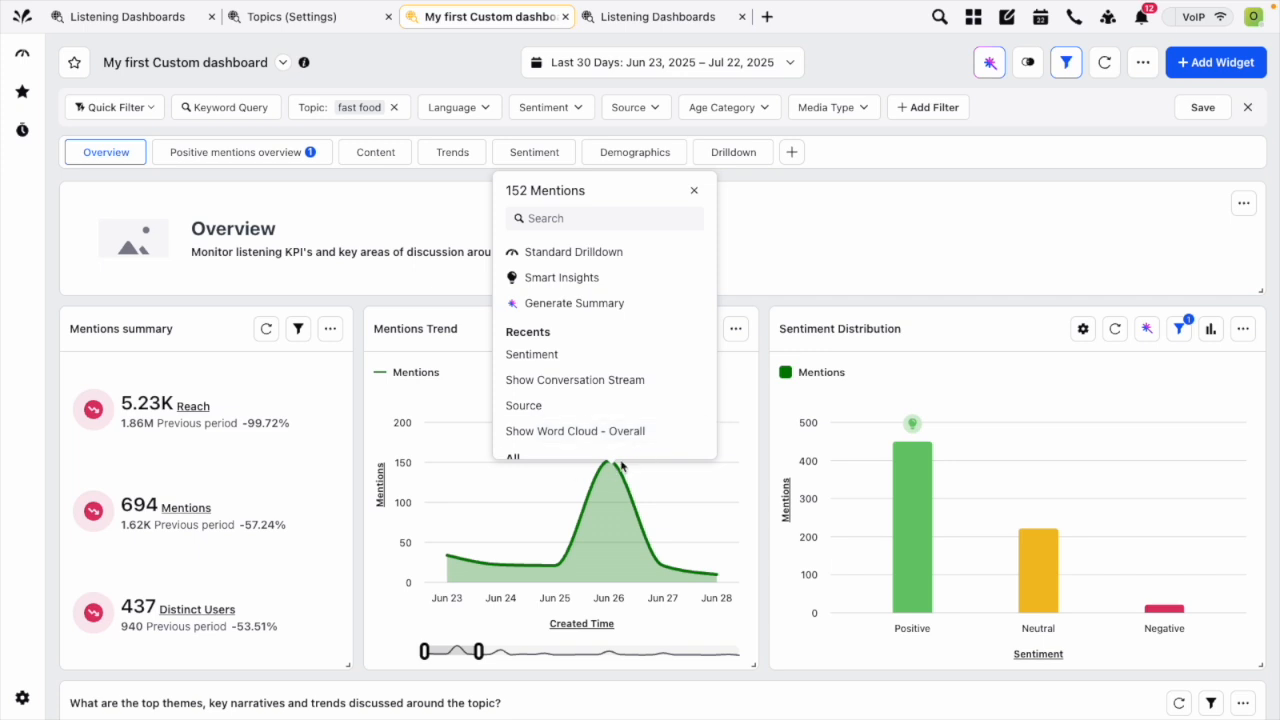
{"action": "left_click", "coordinate": [921, 515]}
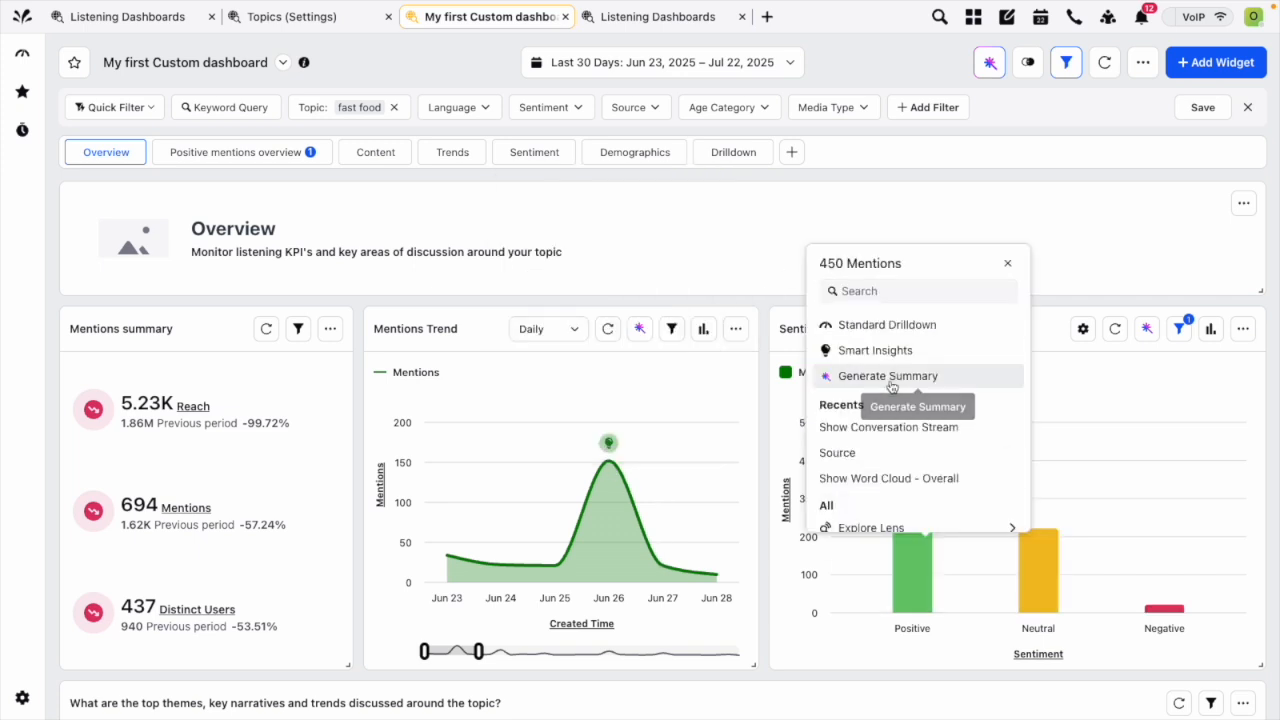
{"action": "left_click", "coordinate": [1007, 263]}
Generate an AI summary of the Source distribution - Traditional media widget and read it through to the YouTube highlights.
{"action": "scroll", "coordinate": [565, 414], "scroll_direction": "down", "scroll_amount": 1}
{"action": "scroll", "coordinate": [565, 414], "scroll_direction": "down", "scroll_amount": 2}
{"action": "scroll", "coordinate": [590, 440], "scroll_direction": "up", "scroll_amount": 3}
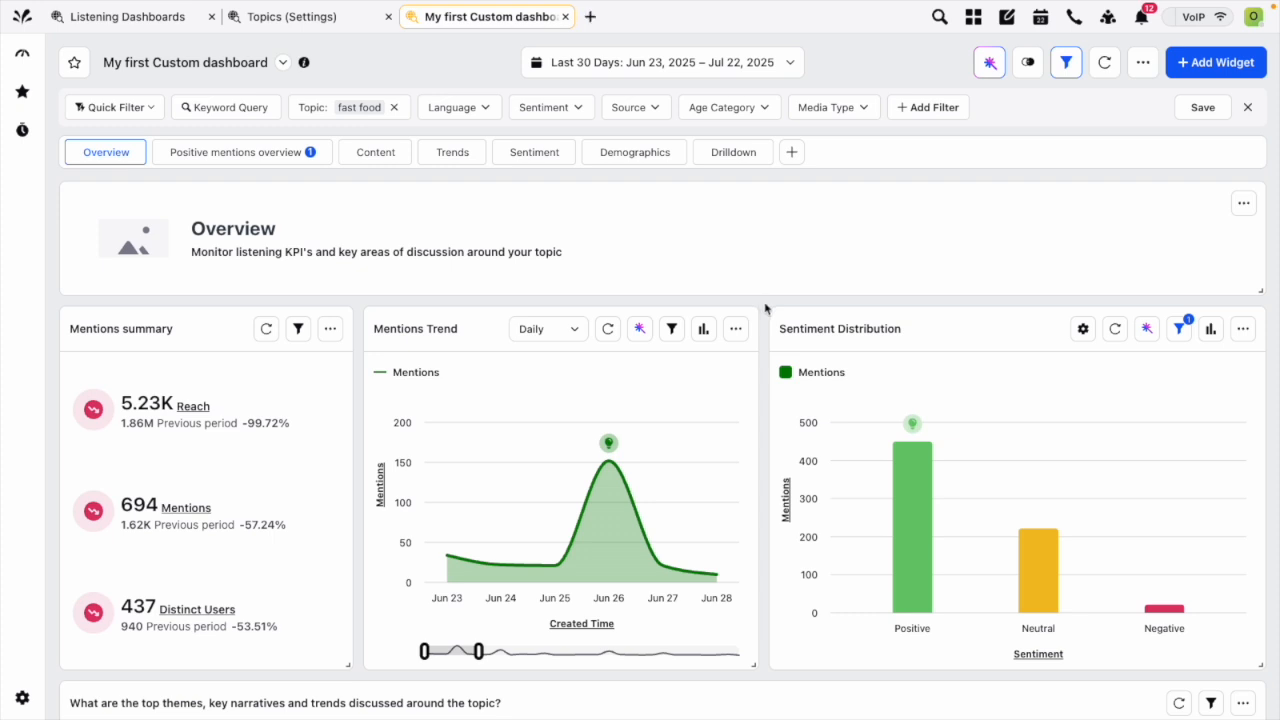
{"action": "scroll", "coordinate": [765, 308], "scroll_direction": "down", "scroll_amount": 2}
{"action": "scroll", "coordinate": [700, 315], "scroll_direction": "up", "scroll_amount": 2}
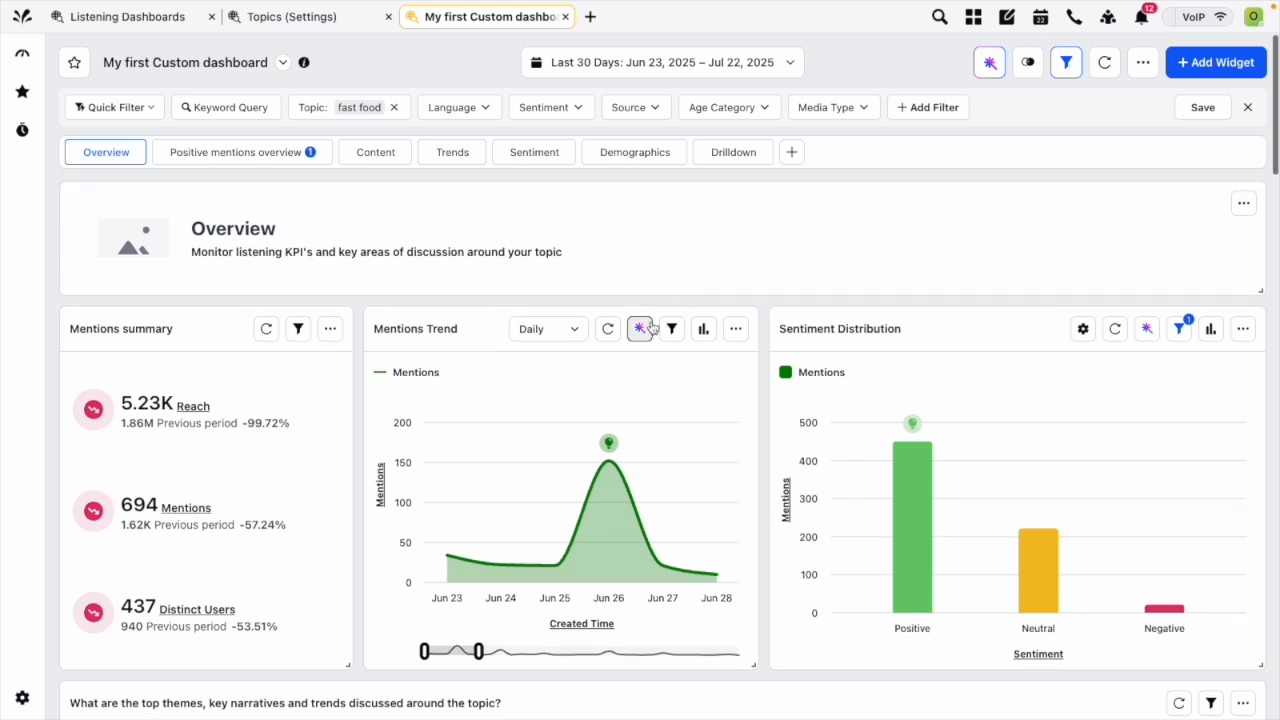
{"action": "scroll", "coordinate": [757, 421], "scroll_direction": "down", "scroll_amount": 2}
{"action": "scroll", "coordinate": [757, 421], "scroll_direction": "down", "scroll_amount": 8}
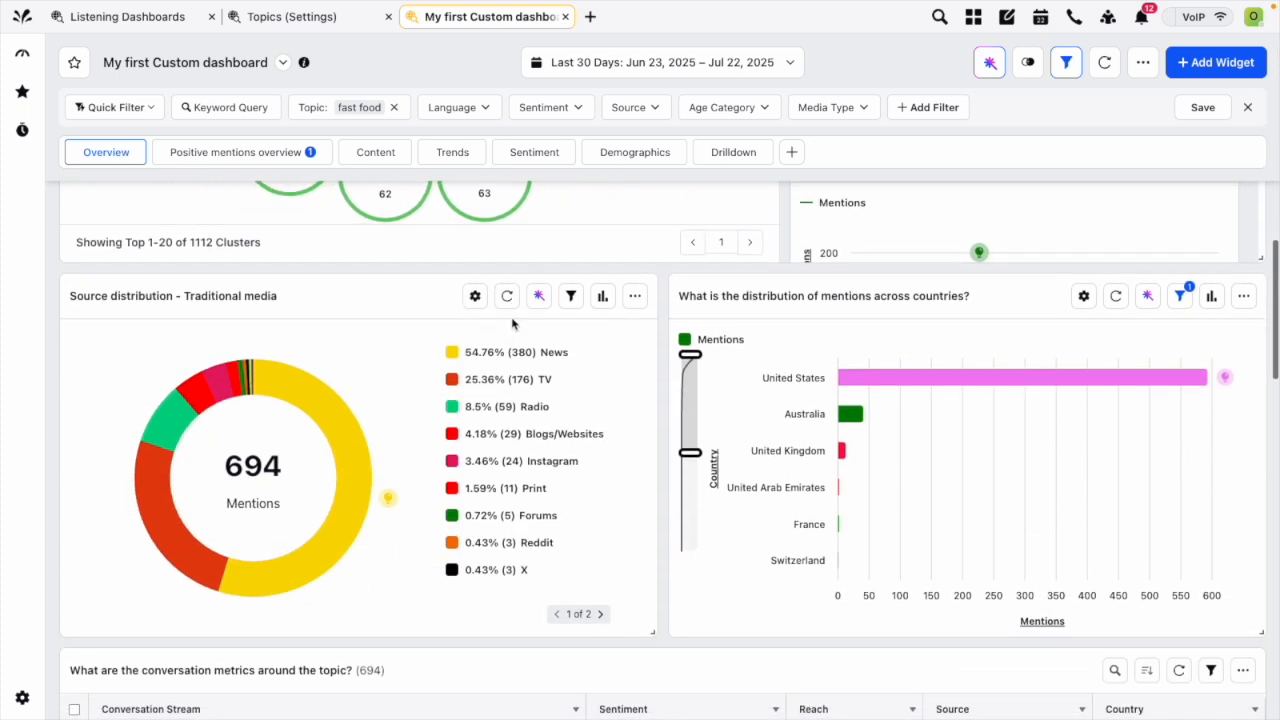
{"action": "left_click", "coordinate": [536, 297]}
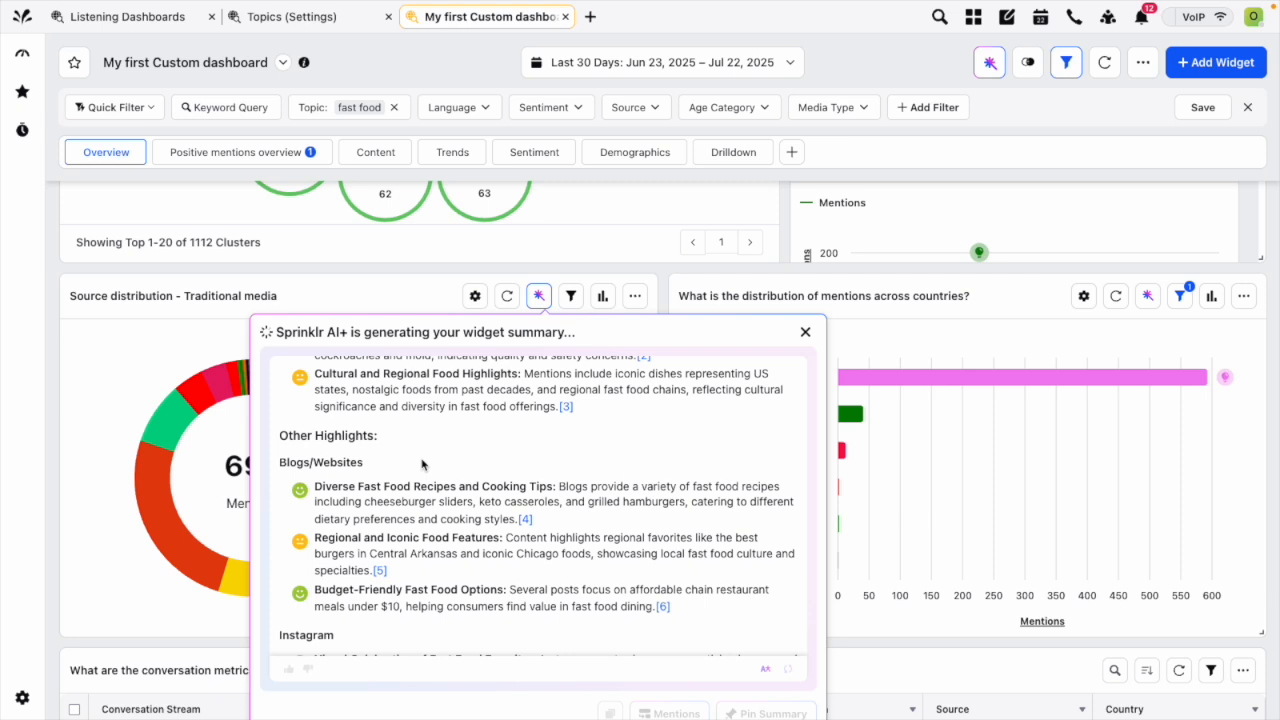
{"action": "scroll", "coordinate": [469, 482], "scroll_direction": "down", "scroll_amount": 5}
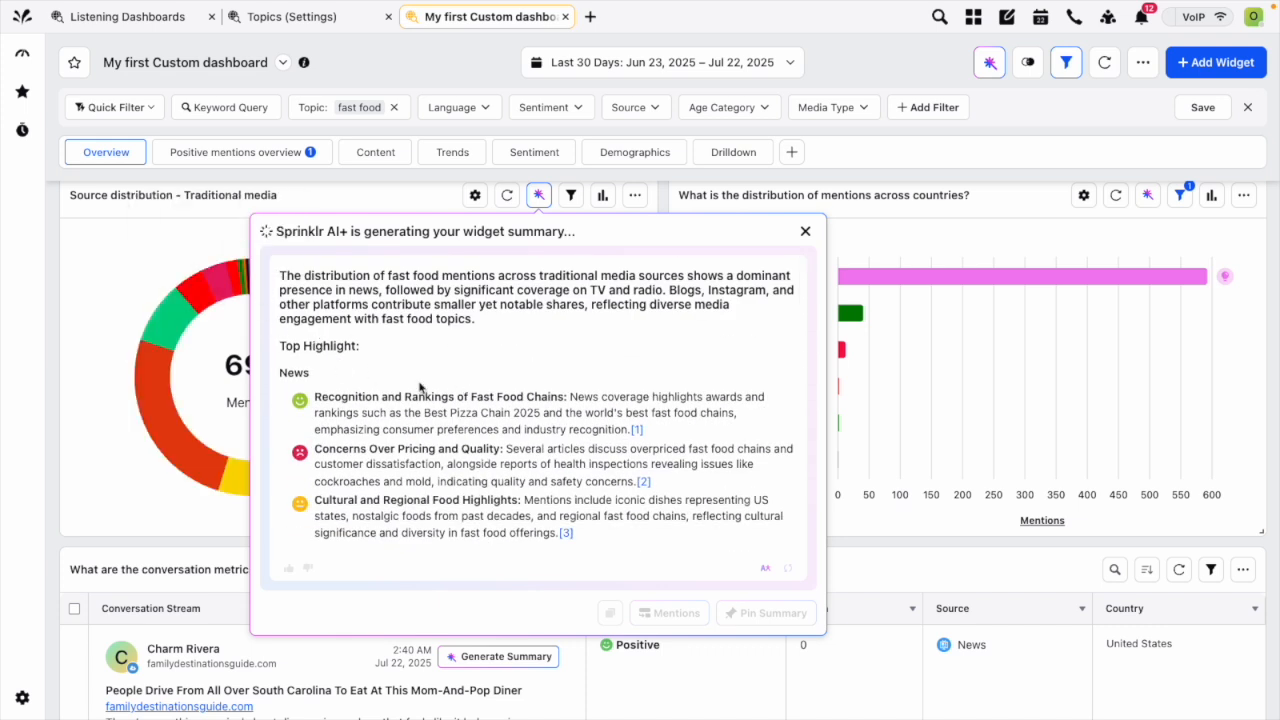
{"action": "scroll", "coordinate": [413, 427], "scroll_direction": "down", "scroll_amount": 1}
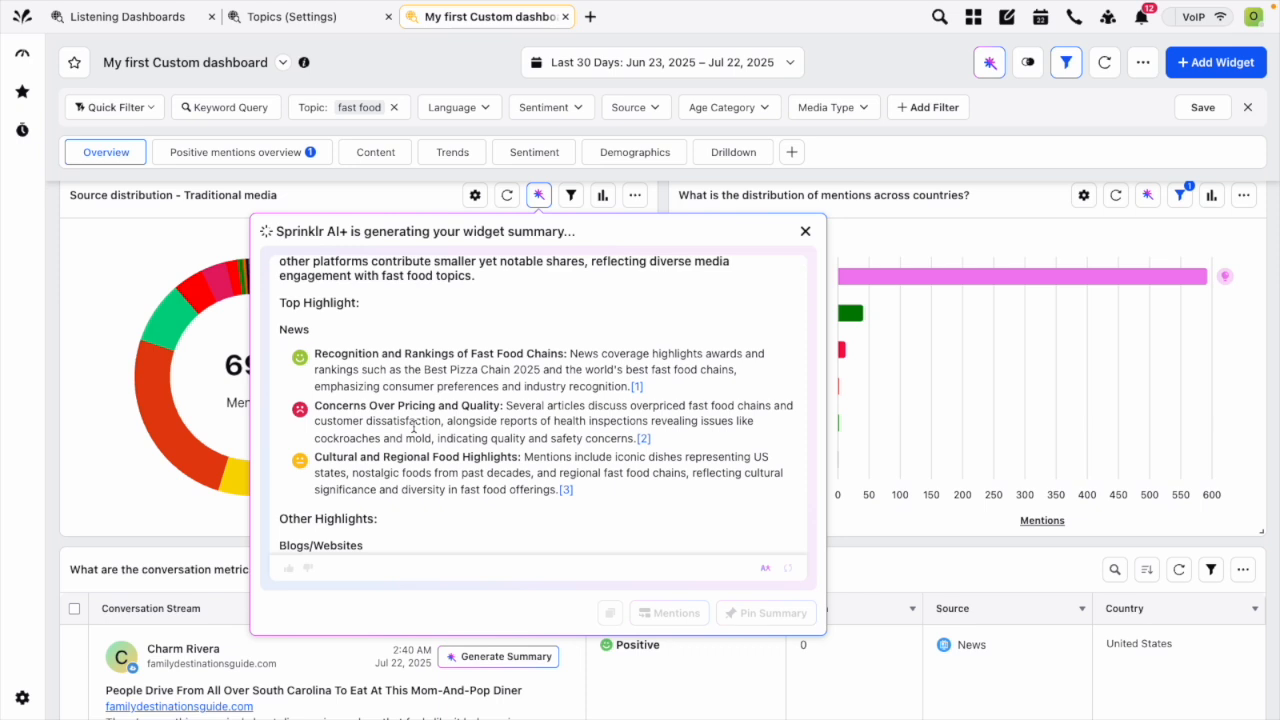
{"action": "scroll", "coordinate": [413, 427], "scroll_direction": "down", "scroll_amount": 8}
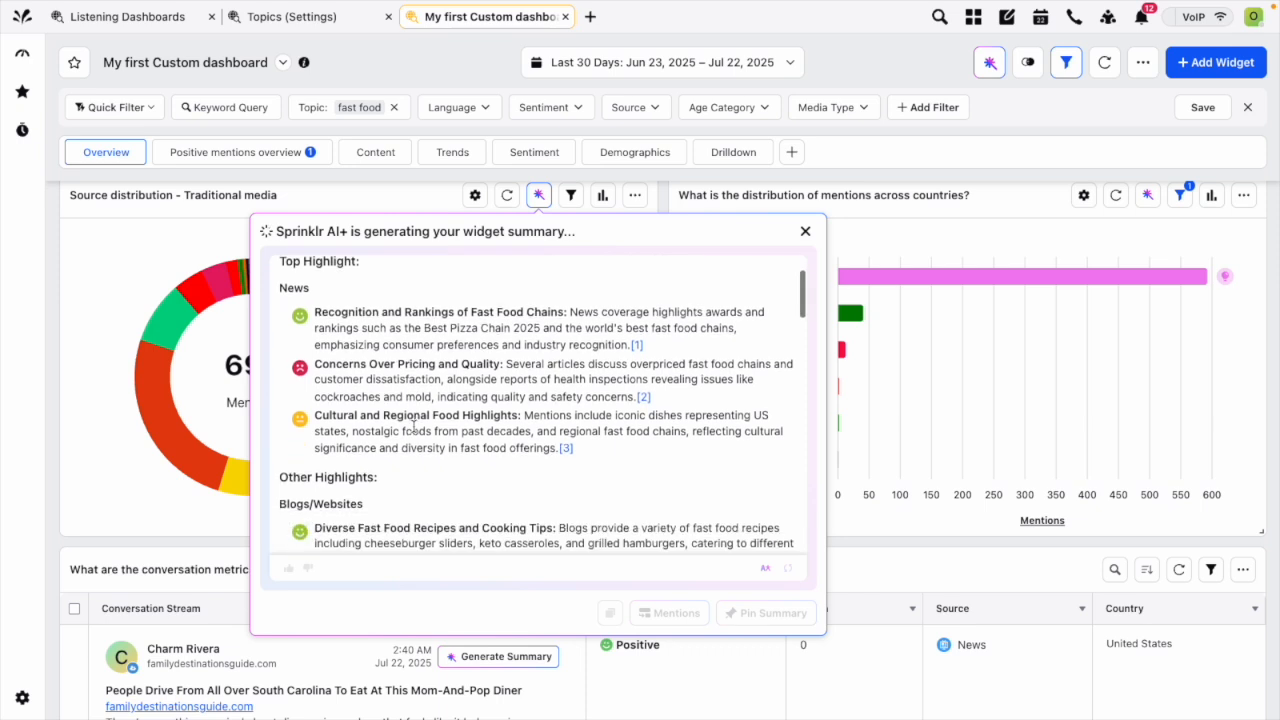
{"action": "scroll", "coordinate": [414, 430], "scroll_direction": "down", "scroll_amount": 8}
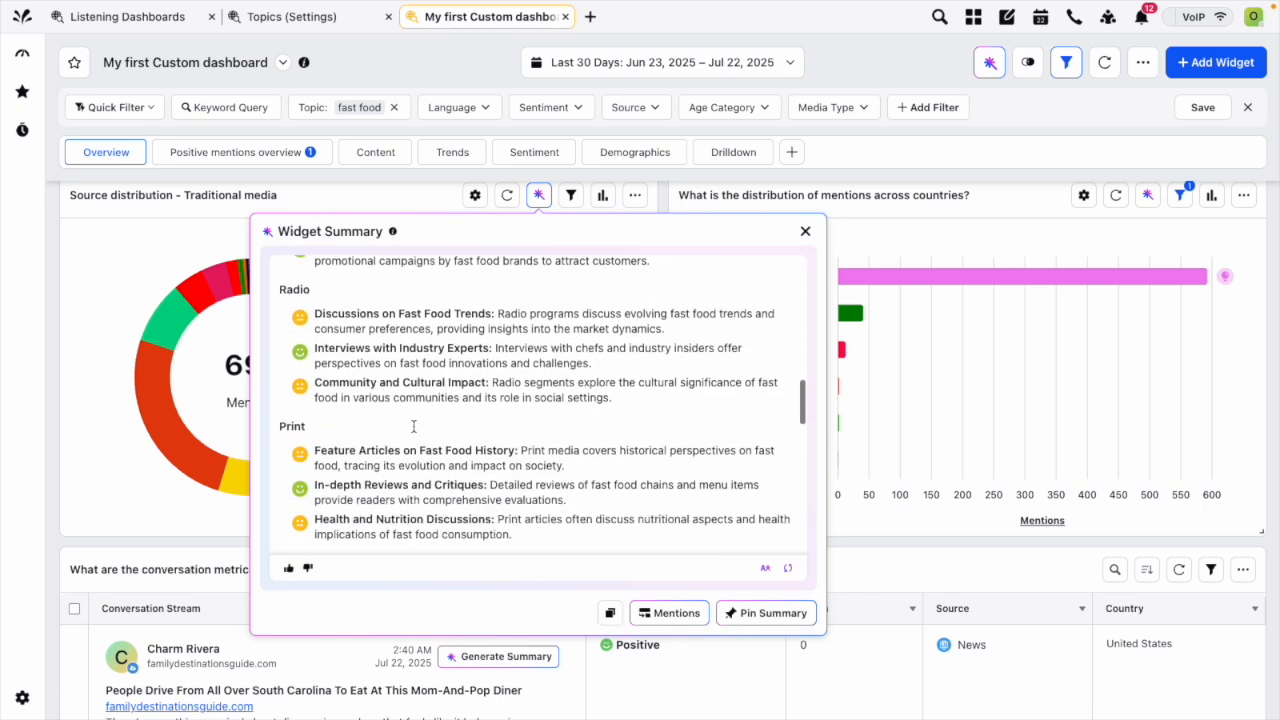
{"action": "scroll", "coordinate": [414, 427], "scroll_direction": "down", "scroll_amount": 8}
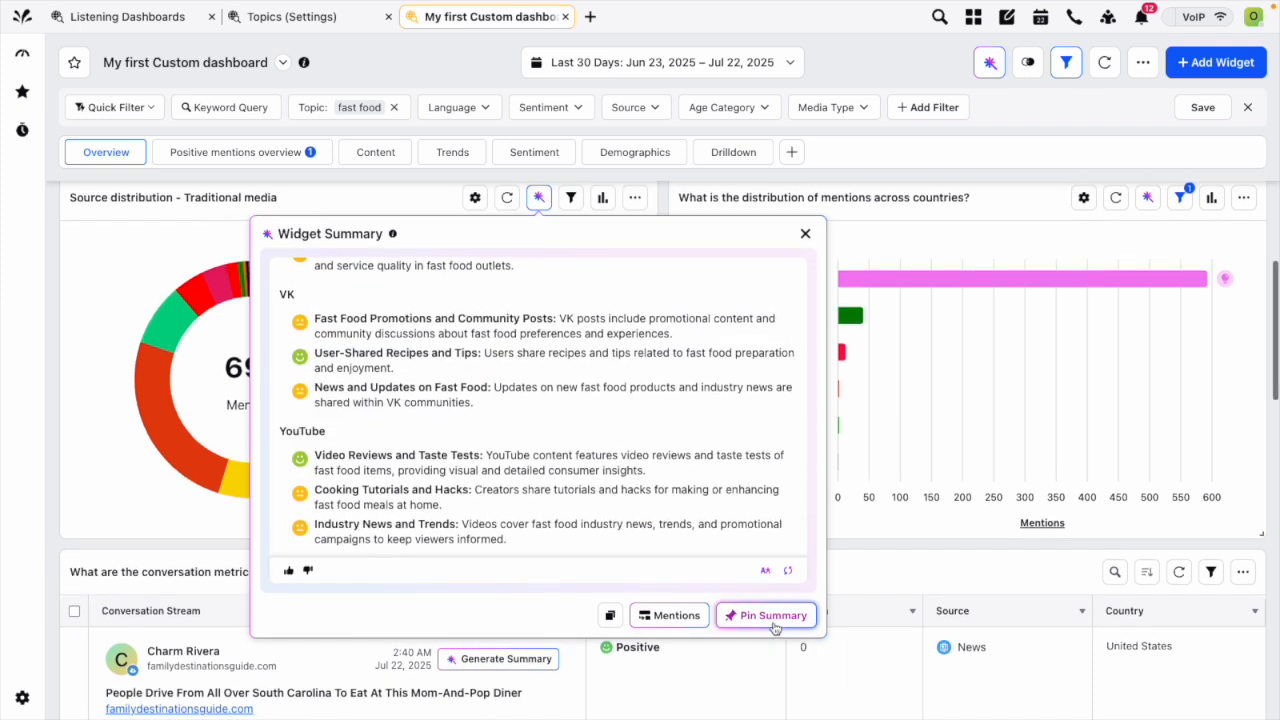
Pin the generated summary to the Source distribution - Traditional media widget and look over the pinned version.
{"action": "left_click", "coordinate": [770, 615]}
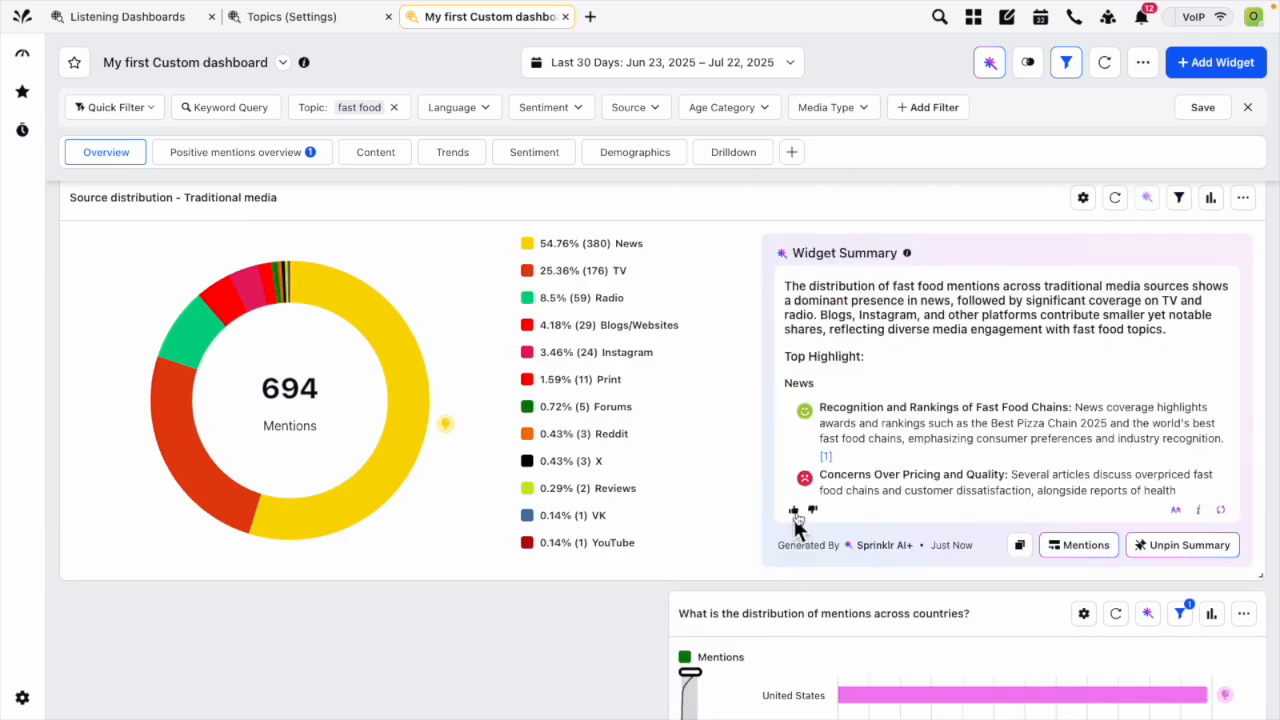
{"action": "scroll", "coordinate": [908, 448], "scroll_direction": "down", "scroll_amount": 5}
{"action": "scroll", "coordinate": [908, 448], "scroll_direction": "up", "scroll_amount": 5}
{"action": "scroll", "coordinate": [1160, 560], "scroll_direction": "down", "scroll_amount": 1}
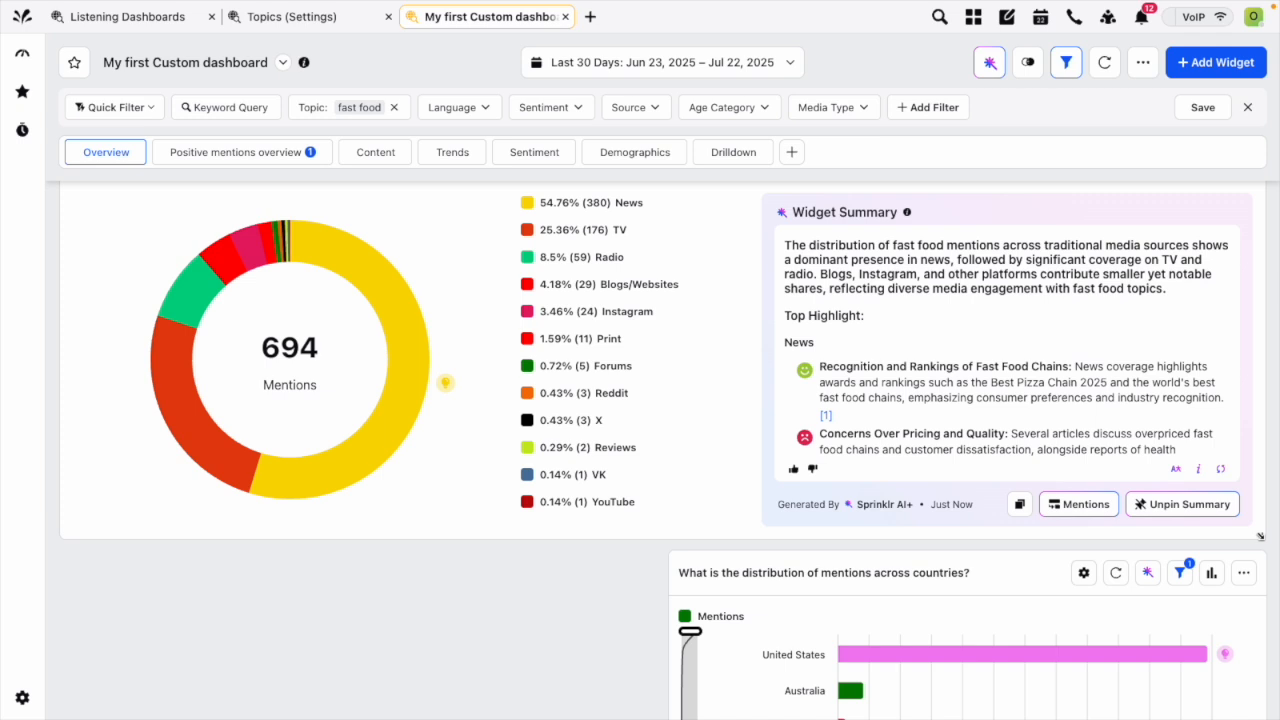
Narrow the Source distribution - Traditional media and country distribution widgets and place them side by side.
{"action": "left_click_drag", "start_coordinate": [1260, 536], "coordinate": [878, 526]}
{"action": "scroll", "coordinate": [1020, 611], "scroll_direction": "down", "scroll_amount": 2}
{"action": "scroll", "coordinate": [1020, 611], "scroll_direction": "down", "scroll_amount": 1}
{"action": "left_click_drag", "start_coordinate": [1262, 618], "coordinate": [1069, 596]}
{"action": "scroll", "coordinate": [1069, 596], "scroll_direction": "up", "scroll_amount": 2}
{"action": "left_click_drag", "start_coordinate": [875, 495], "coordinate": [1100, 255]}
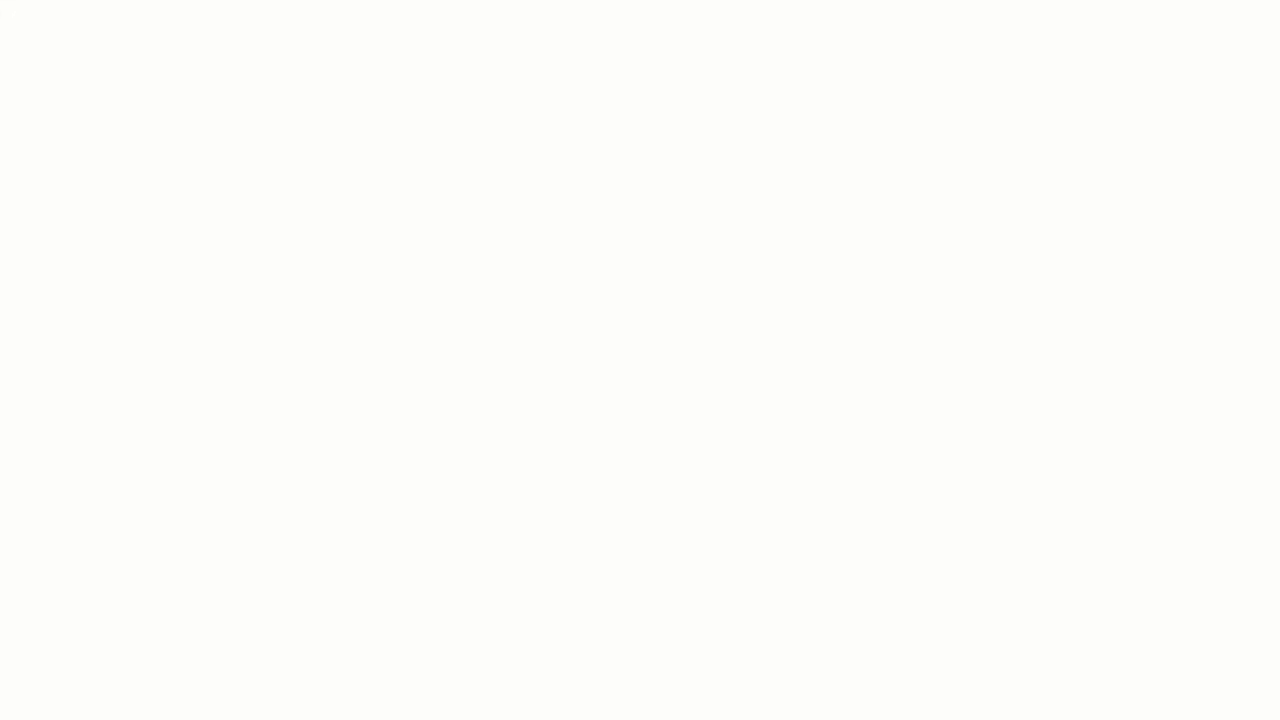
Look through the posts in the conversation metrics table of the Overview section.
{"action": "scroll", "coordinate": [864, 381], "scroll_direction": "down", "scroll_amount": 3}
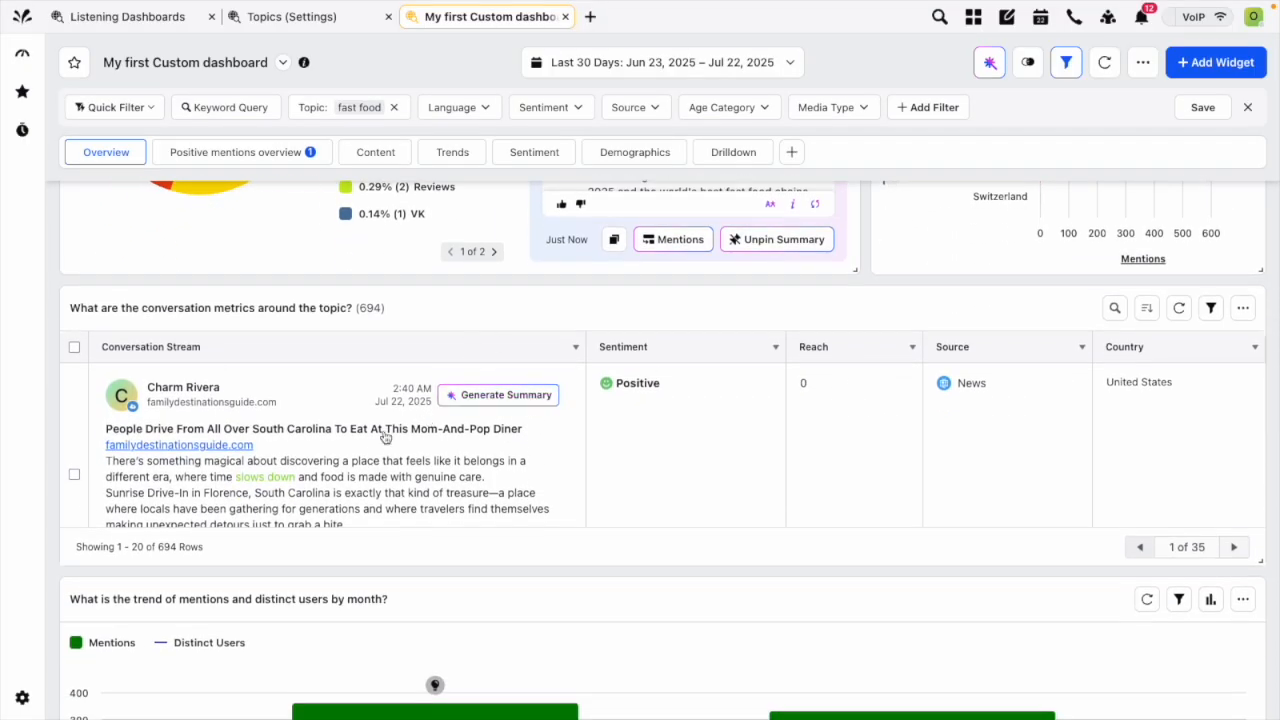
{"action": "scroll", "coordinate": [384, 450], "scroll_direction": "down", "scroll_amount": 1}
{"action": "scroll", "coordinate": [384, 450], "scroll_direction": "down", "scroll_amount": 2}
{"action": "scroll", "coordinate": [384, 450], "scroll_direction": "up", "scroll_amount": 3}
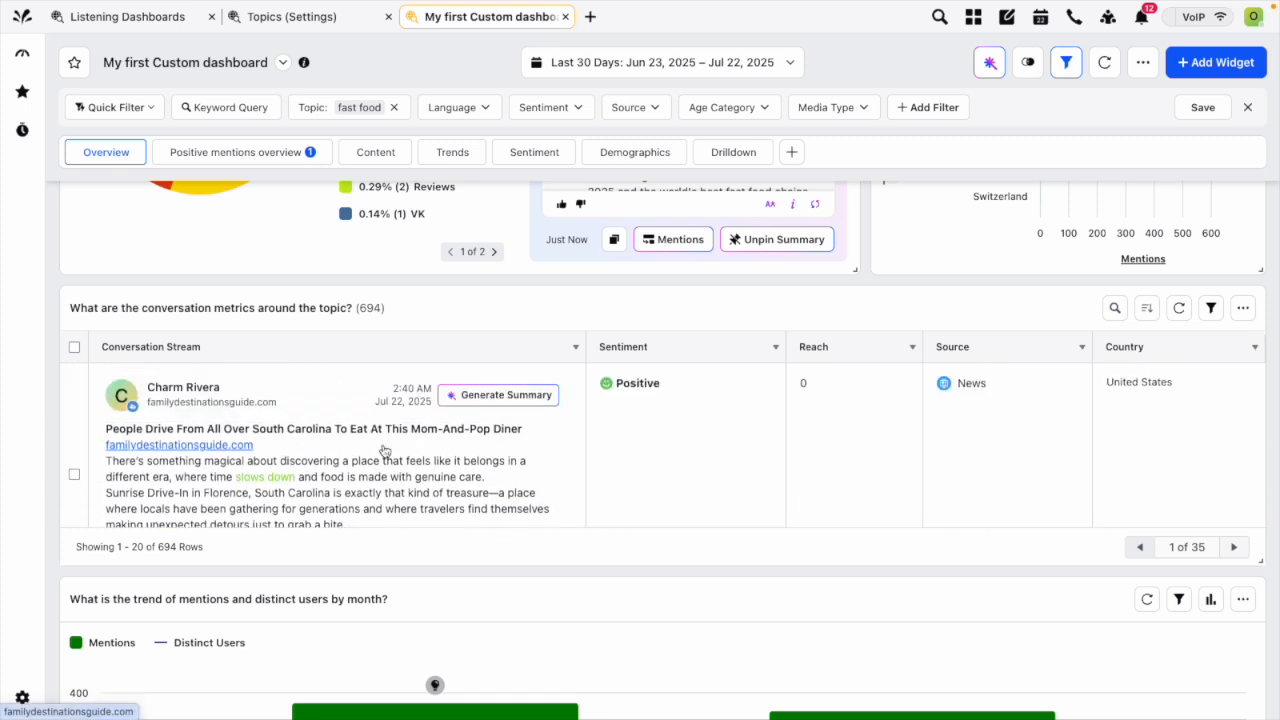
{"action": "scroll", "coordinate": [384, 450], "scroll_direction": "down", "scroll_amount": 1}
{"action": "scroll", "coordinate": [384, 450], "scroll_direction": "up", "scroll_amount": 1}
{"action": "scroll", "coordinate": [370, 440], "scroll_direction": "down", "scroll_amount": 4}
{"action": "scroll", "coordinate": [361, 435], "scroll_direction": "up", "scroll_amount": 3}
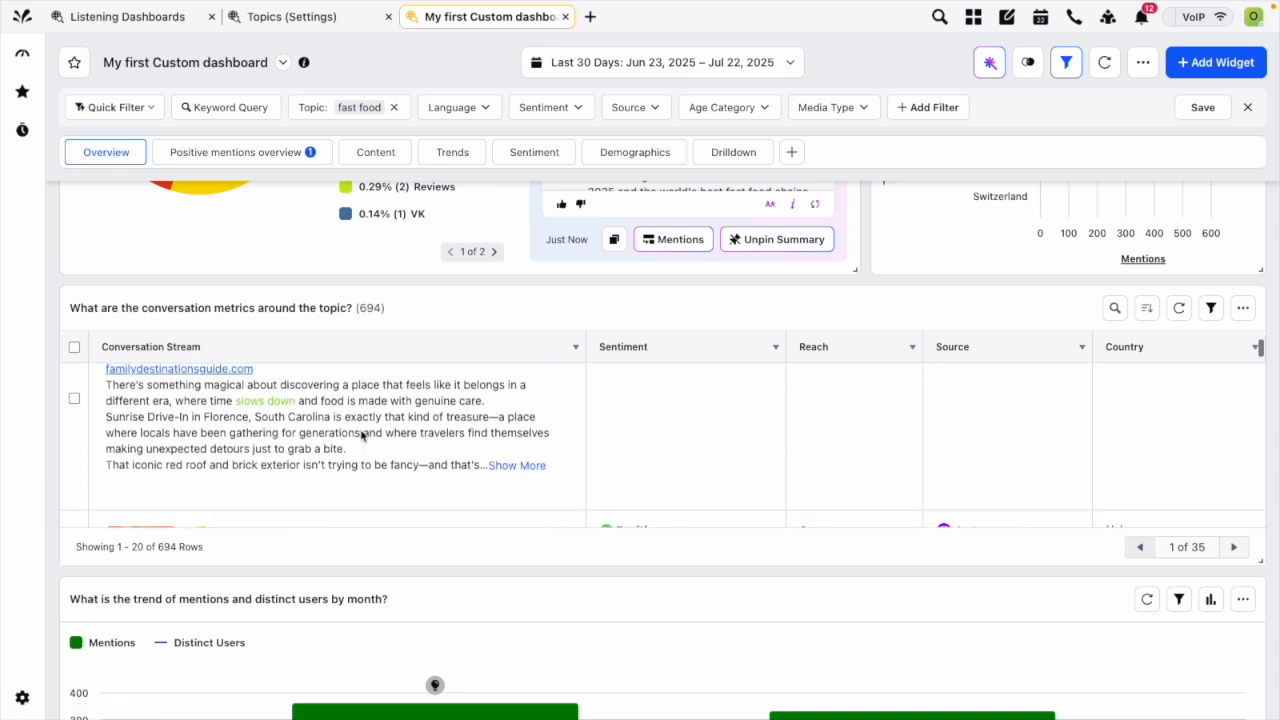
Open the full text of the South Carolina Mom-And-Pop Diner post and read through it.
{"action": "left_click", "coordinate": [495, 511]}
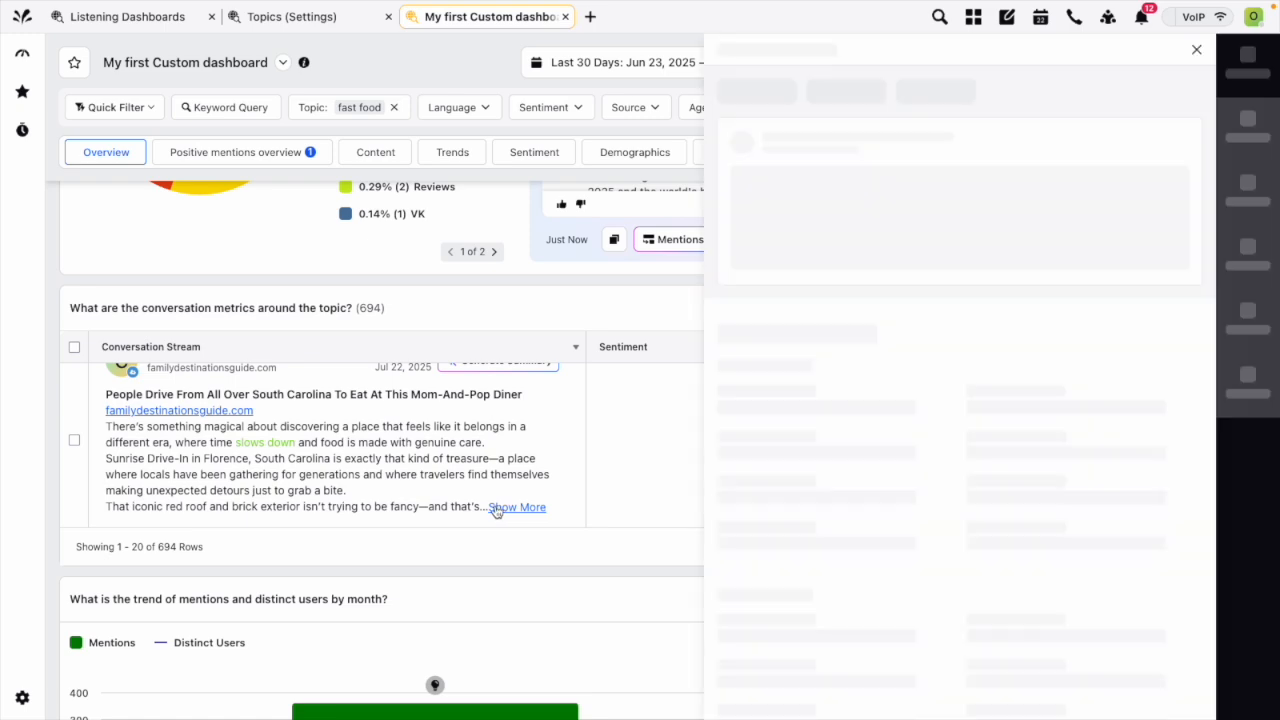
{"action": "scroll", "coordinate": [963, 333], "scroll_direction": "down", "scroll_amount": 5}
{"action": "scroll", "coordinate": [963, 333], "scroll_direction": "down", "scroll_amount": 10}
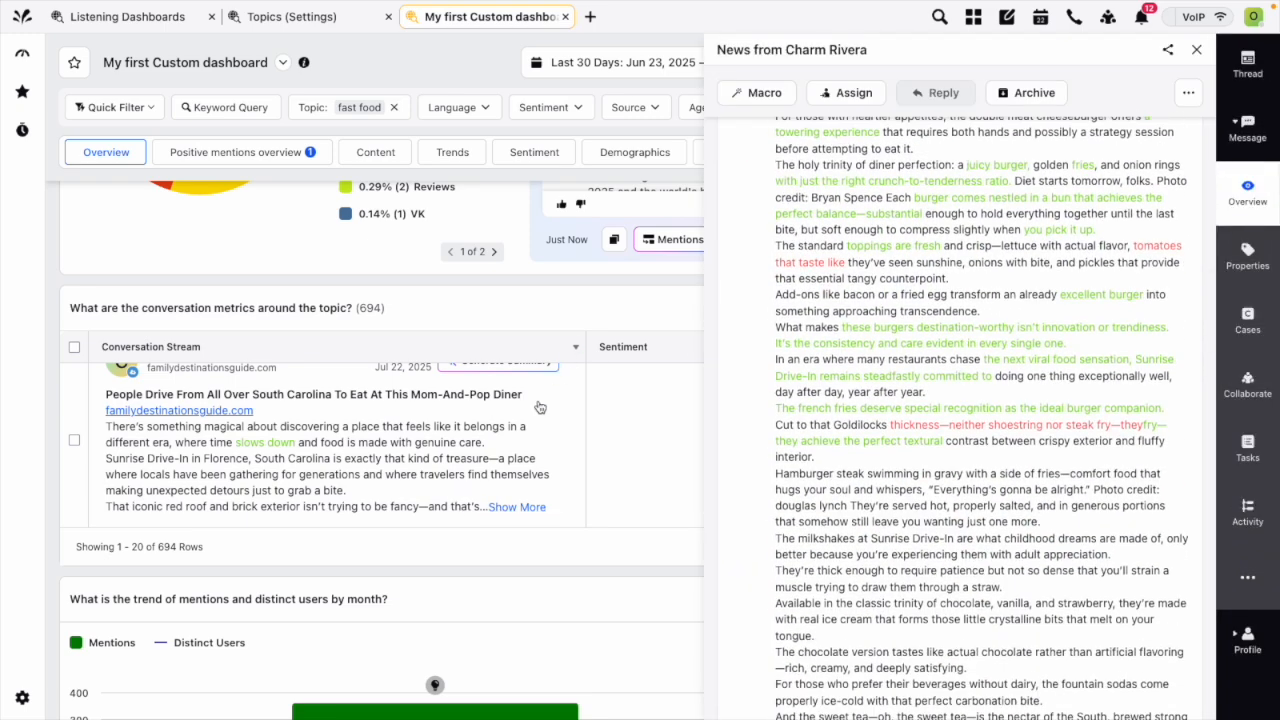
{"action": "scroll", "coordinate": [540, 407], "scroll_direction": "up", "scroll_amount": 1}
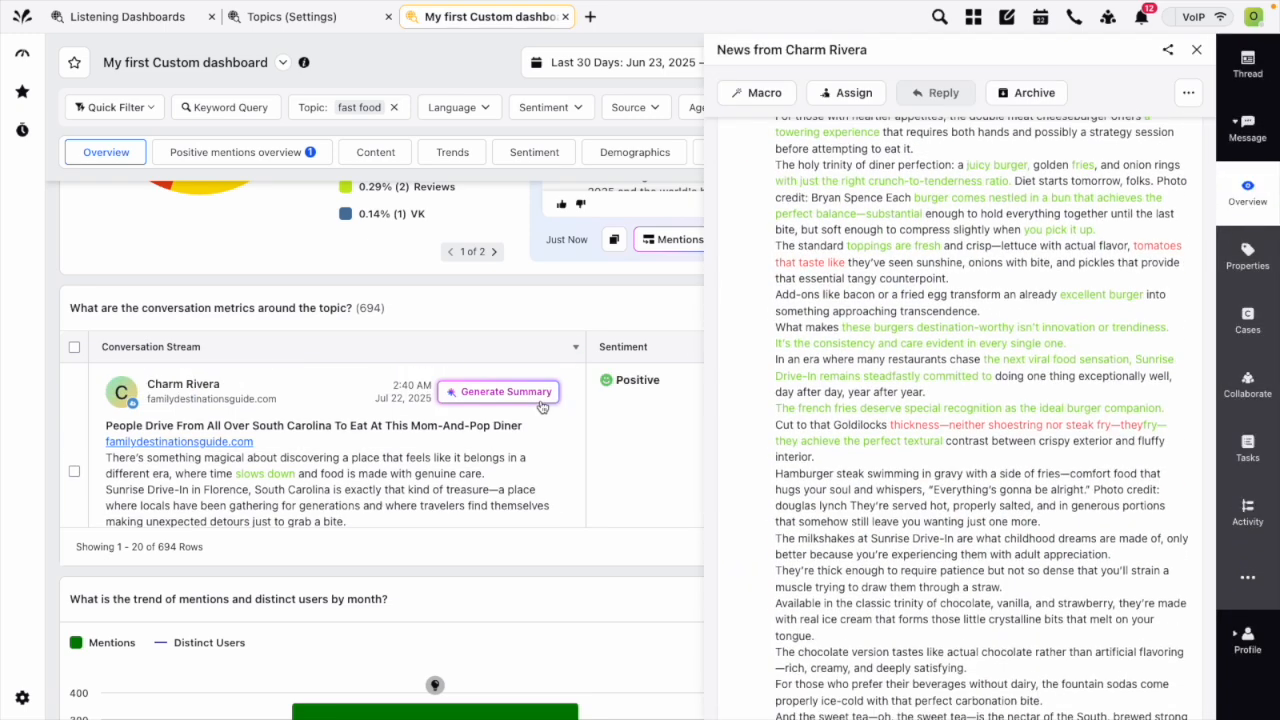
Open the diner post's original web article, accept all cookies and skim it before returning to the dashboard.
{"action": "left_click", "coordinate": [415, 403]}
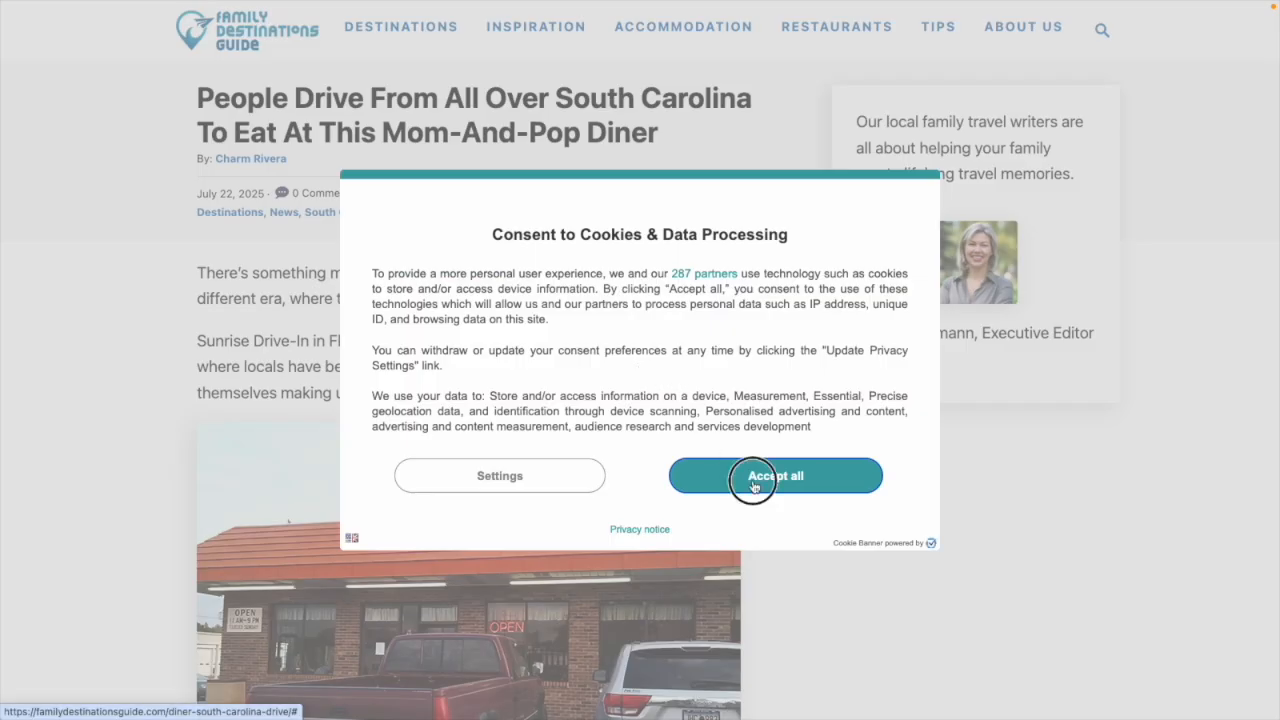
{"action": "left_click", "coordinate": [752, 481]}
{"action": "scroll", "coordinate": [395, 419], "scroll_direction": "down", "scroll_amount": 5}
{"action": "scroll", "coordinate": [395, 419], "scroll_direction": "down", "scroll_amount": 10}
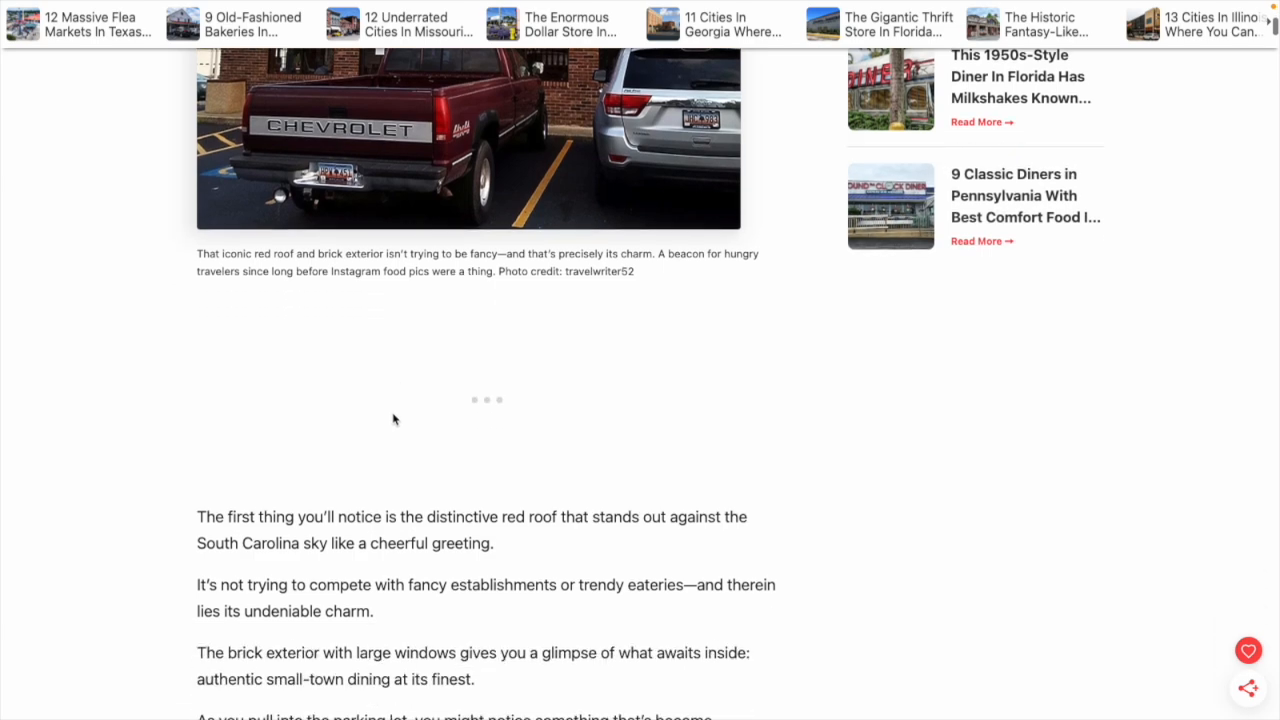
{"action": "scroll", "coordinate": [395, 419], "scroll_direction": "up", "scroll_amount": 15}
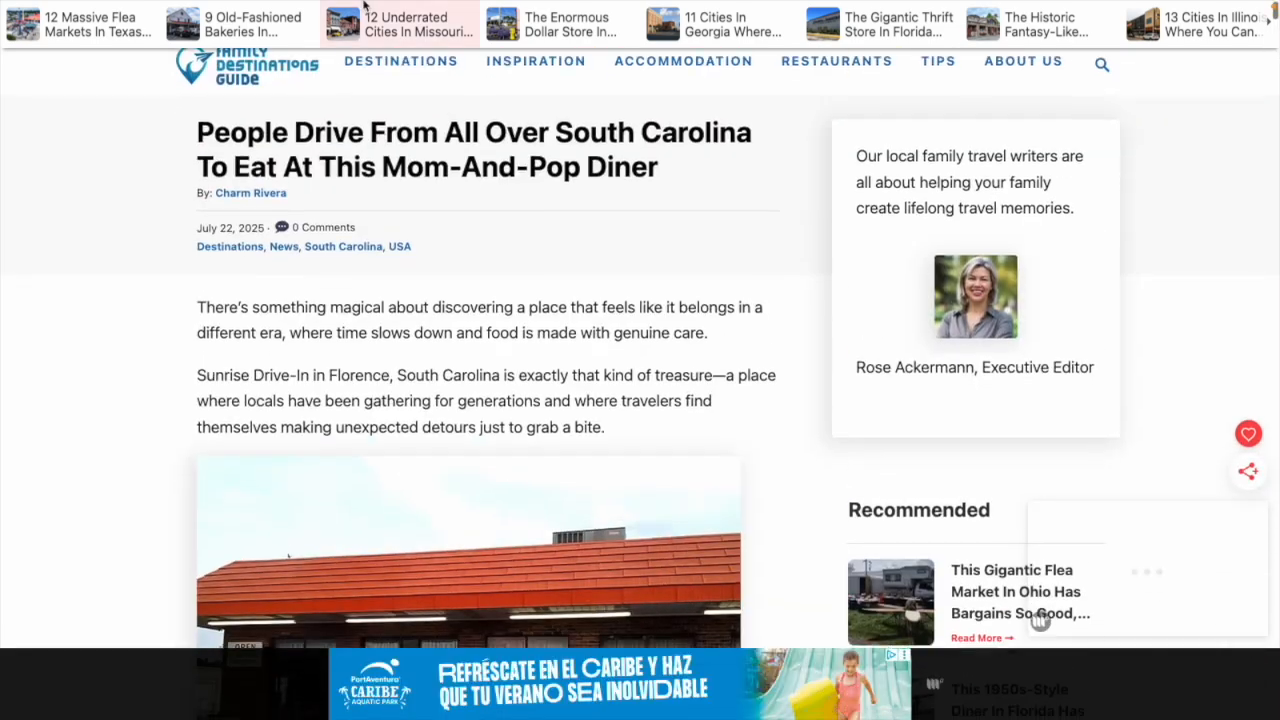
{"action": "mouse_move", "coordinate": [303, 34]}
{"action": "left_click", "coordinate": [143, 33]}
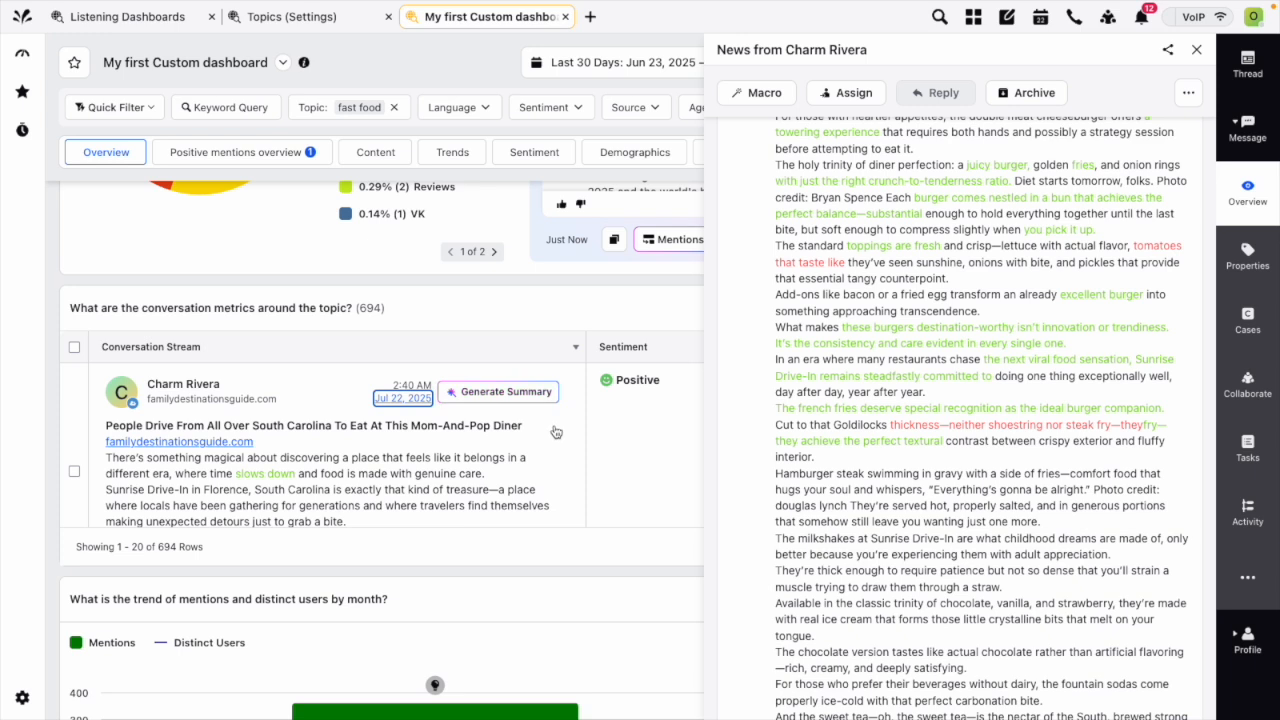
Close the diner post's details and generate its AI summary in the conversation metrics table.
{"action": "left_click", "coordinate": [1196, 49]}
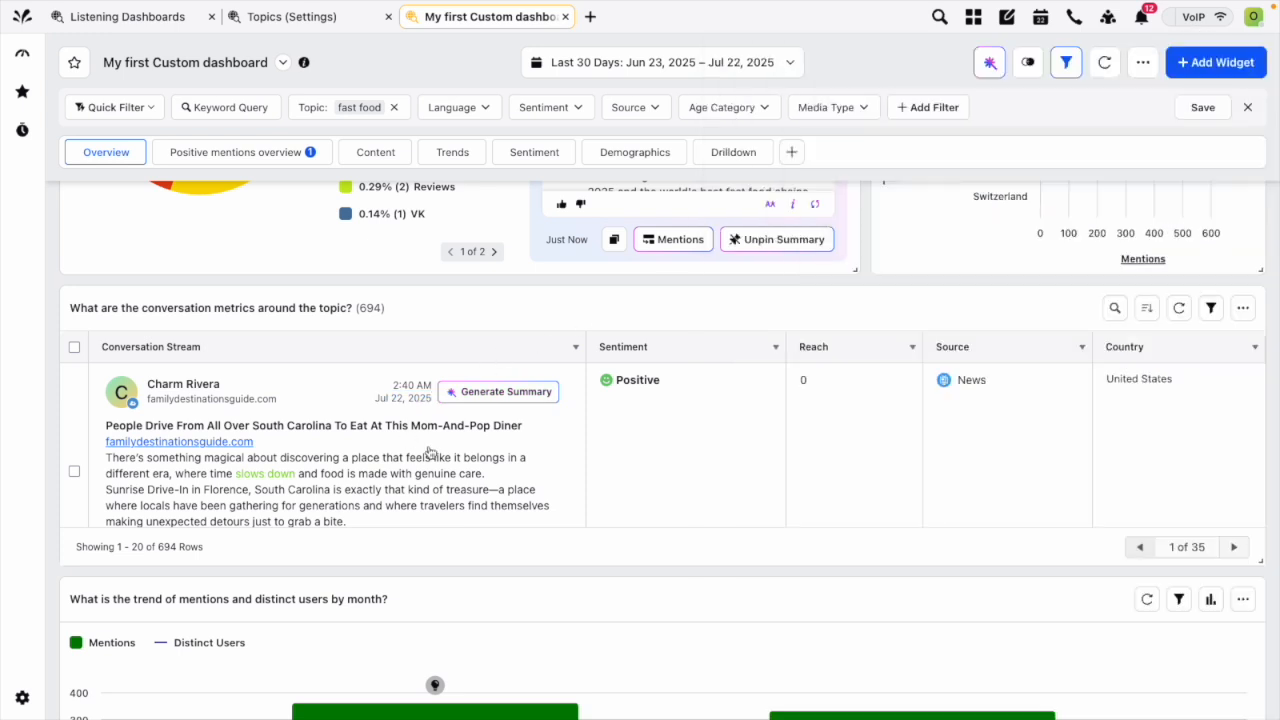
{"action": "left_click", "coordinate": [495, 393]}
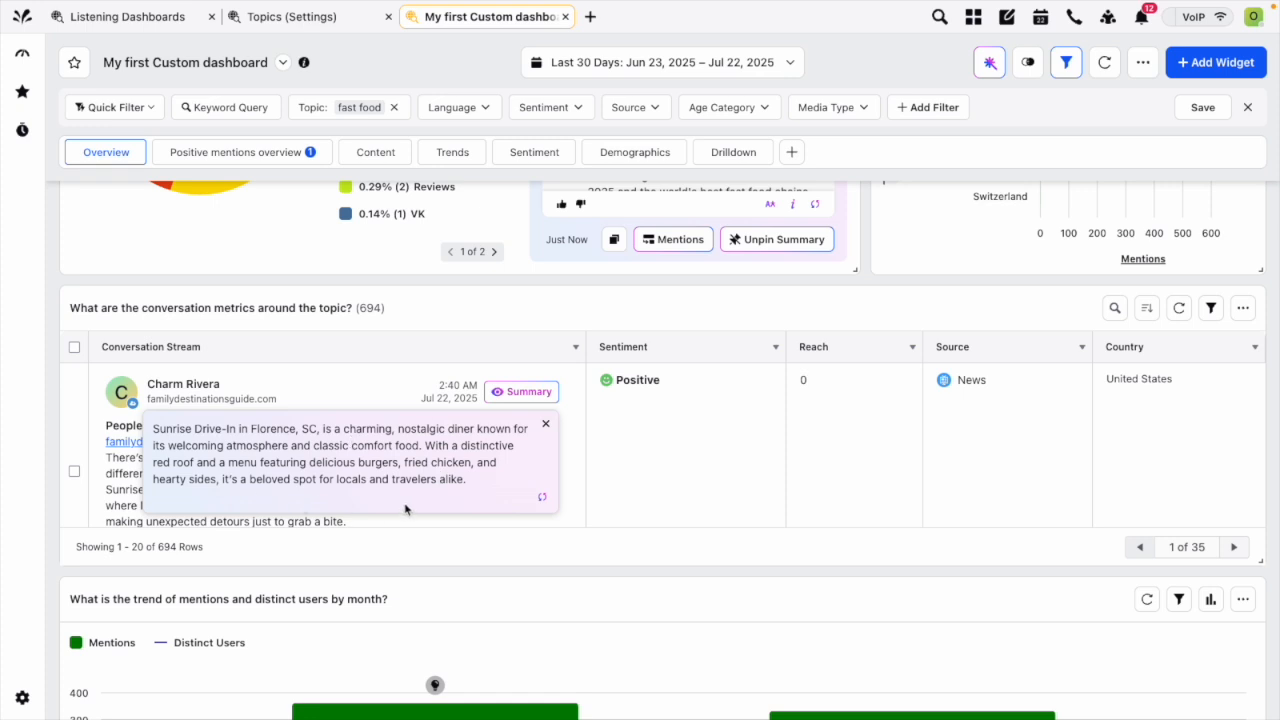
Have the AI assistant summarise the dashboard and look over its suggested follow-up questions.
{"action": "left_click", "coordinate": [546, 426]}
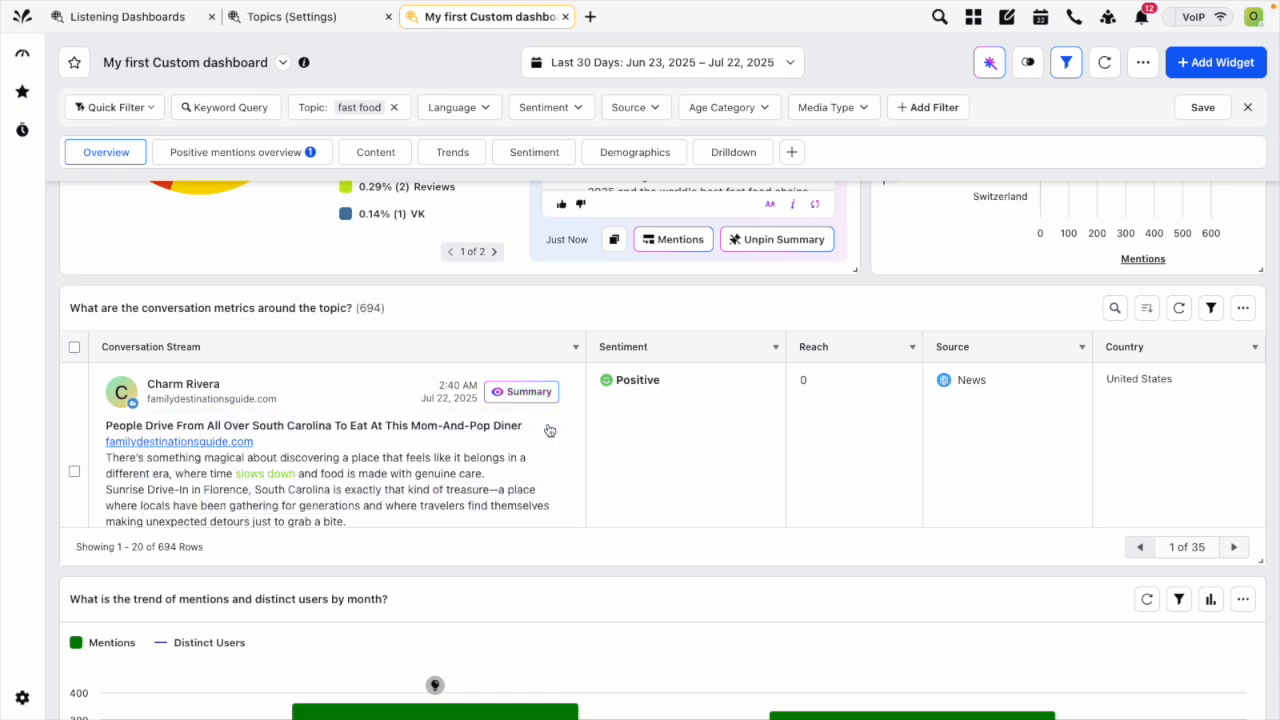
{"action": "left_click", "coordinate": [990, 66]}
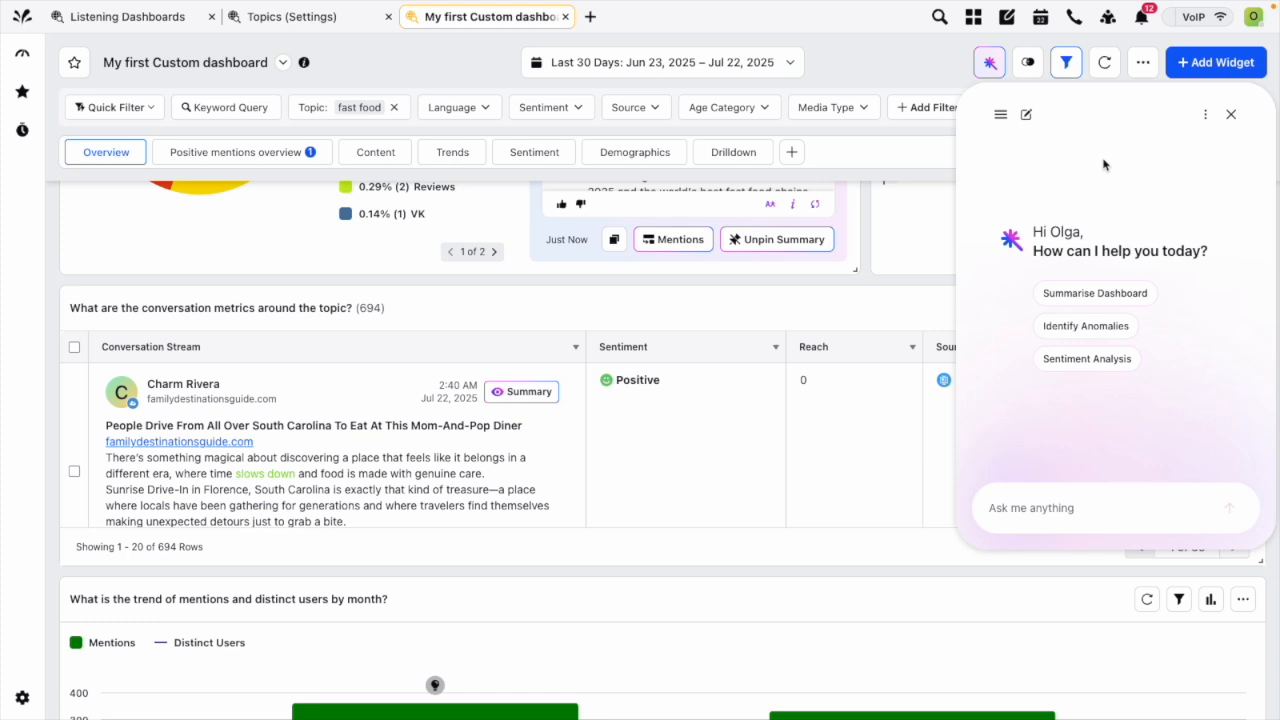
{"action": "left_click", "coordinate": [1023, 508]}
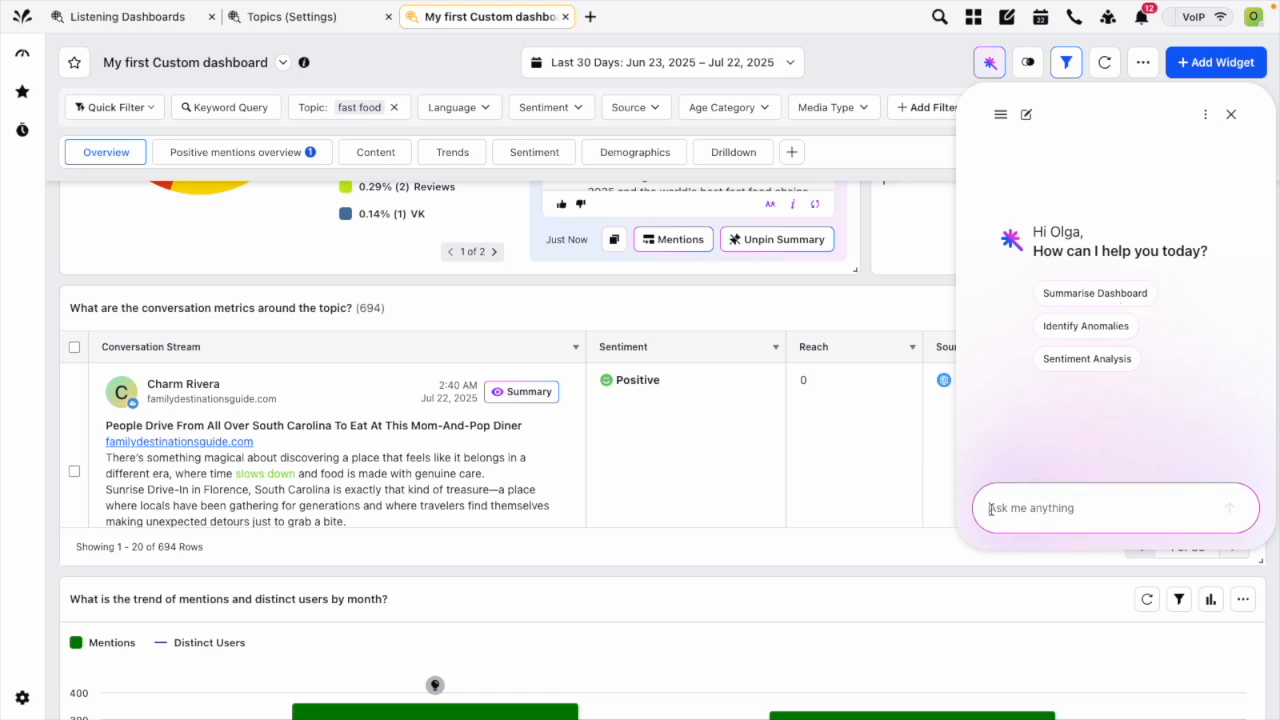
{"action": "left_click", "coordinate": [1121, 293]}
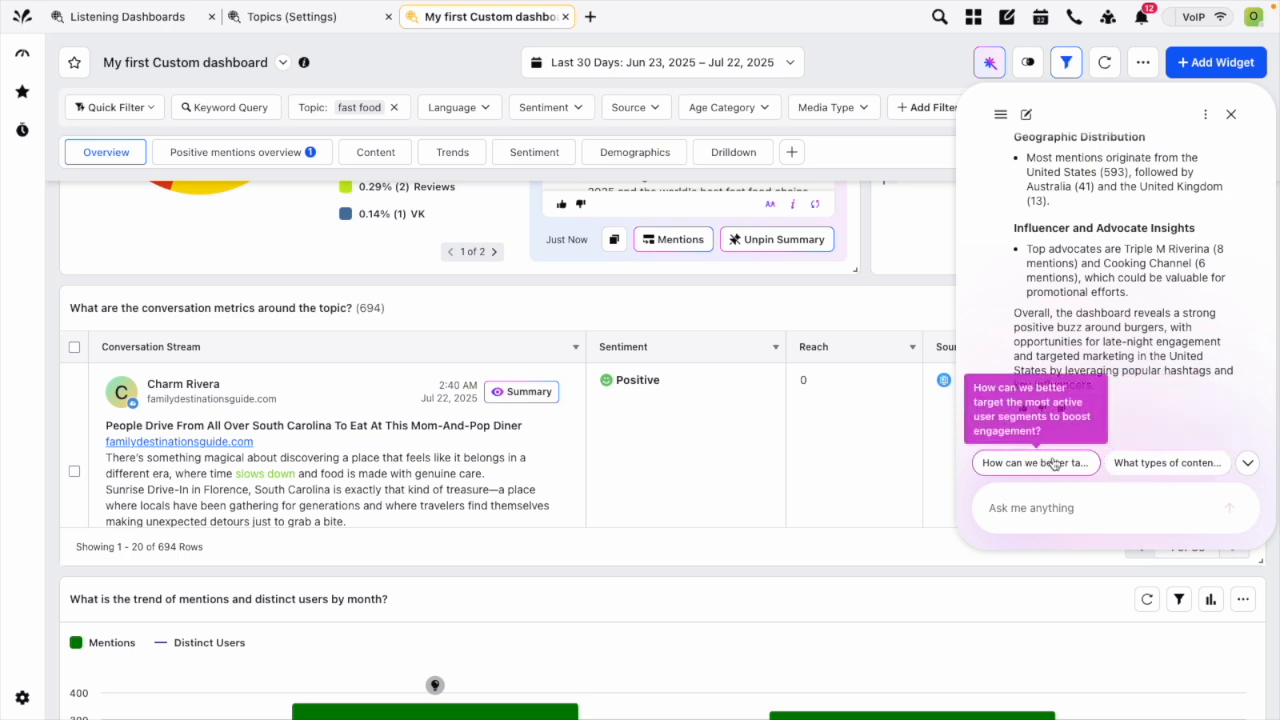
{"action": "left_click", "coordinate": [1247, 464]}
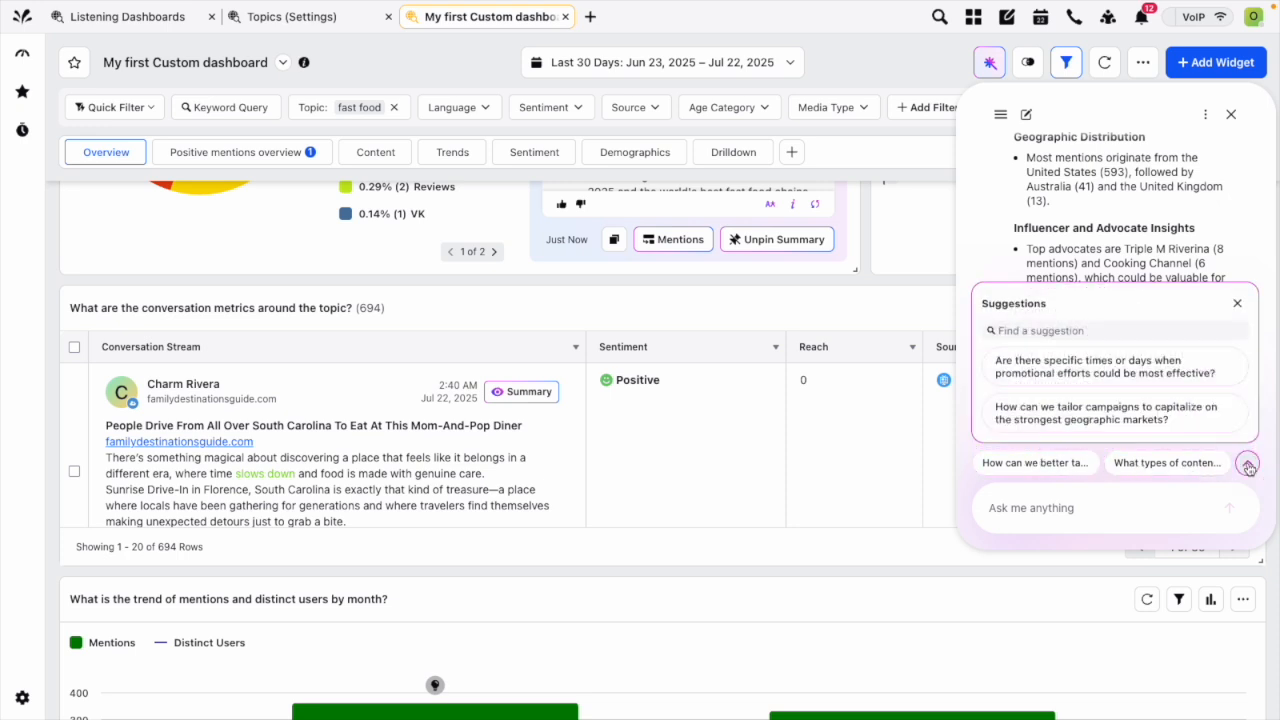
{"action": "left_click", "coordinate": [1248, 466]}
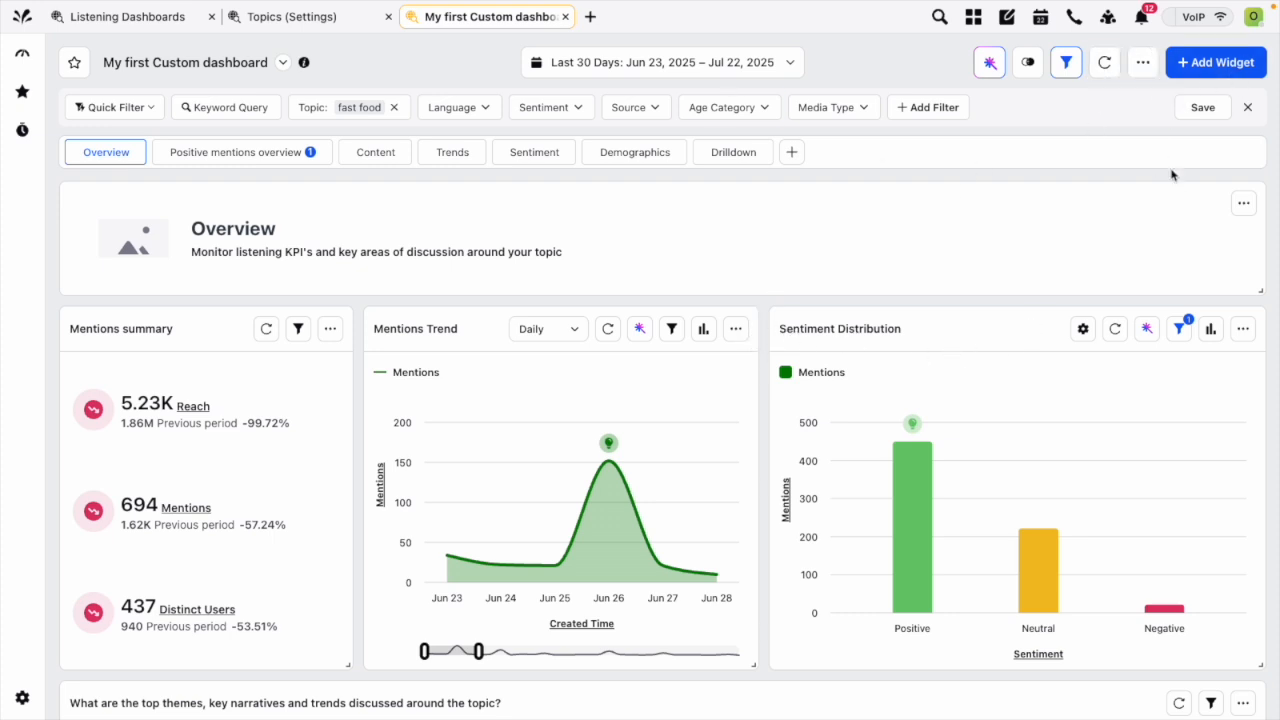
Examine the dashboard's sharing options for all workspaces, specific workspaces and users, and cancel without sharing.
{"action": "left_click", "coordinate": [1145, 66]}
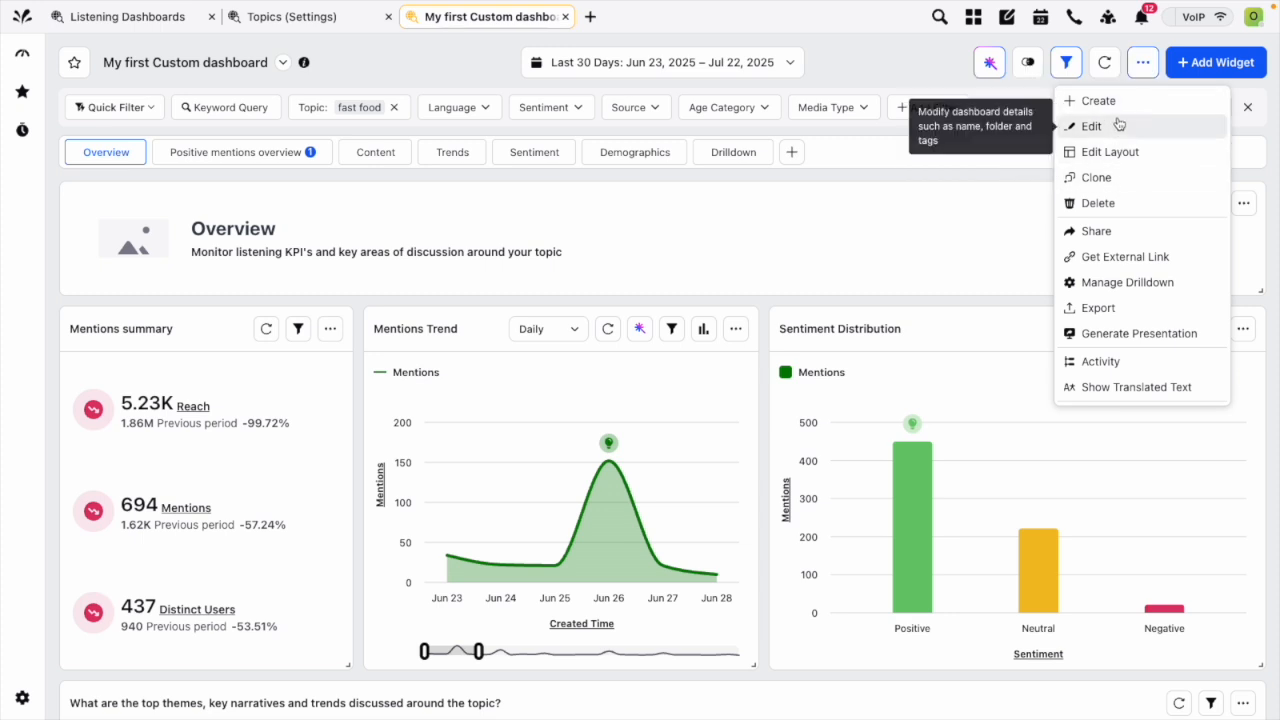
{"action": "left_click", "coordinate": [1136, 241]}
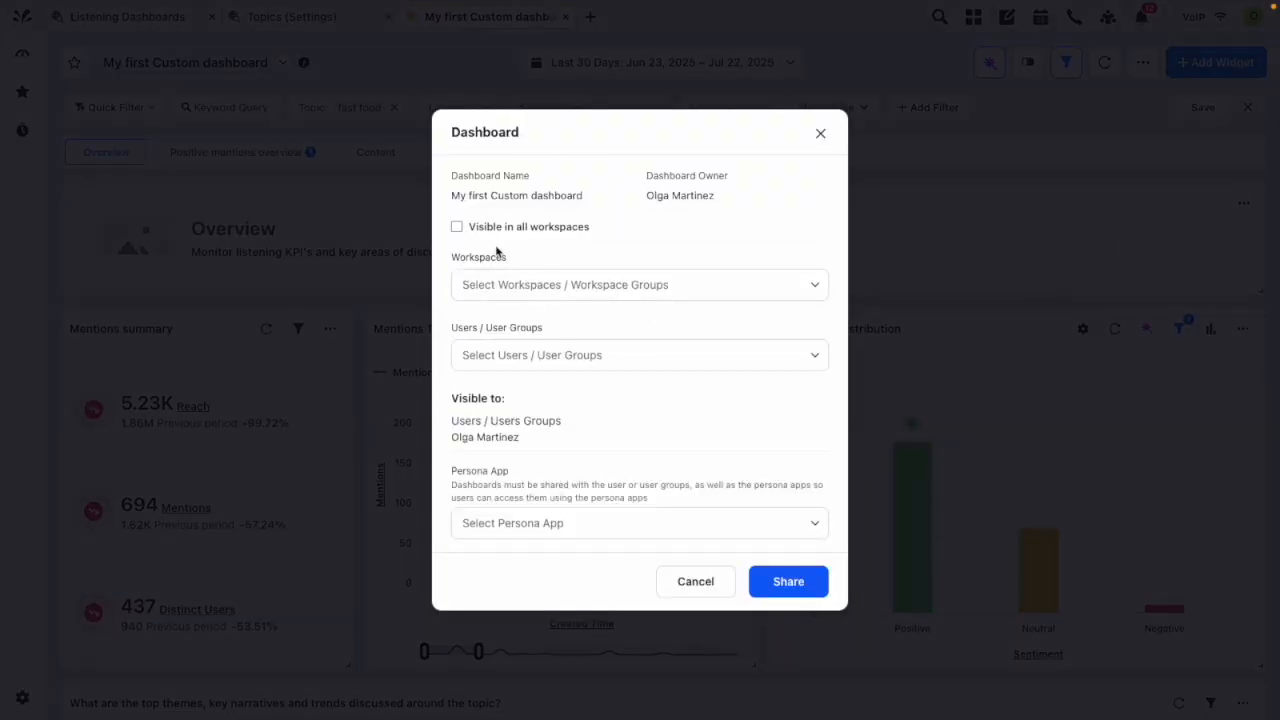
{"action": "left_click", "coordinate": [498, 230]}
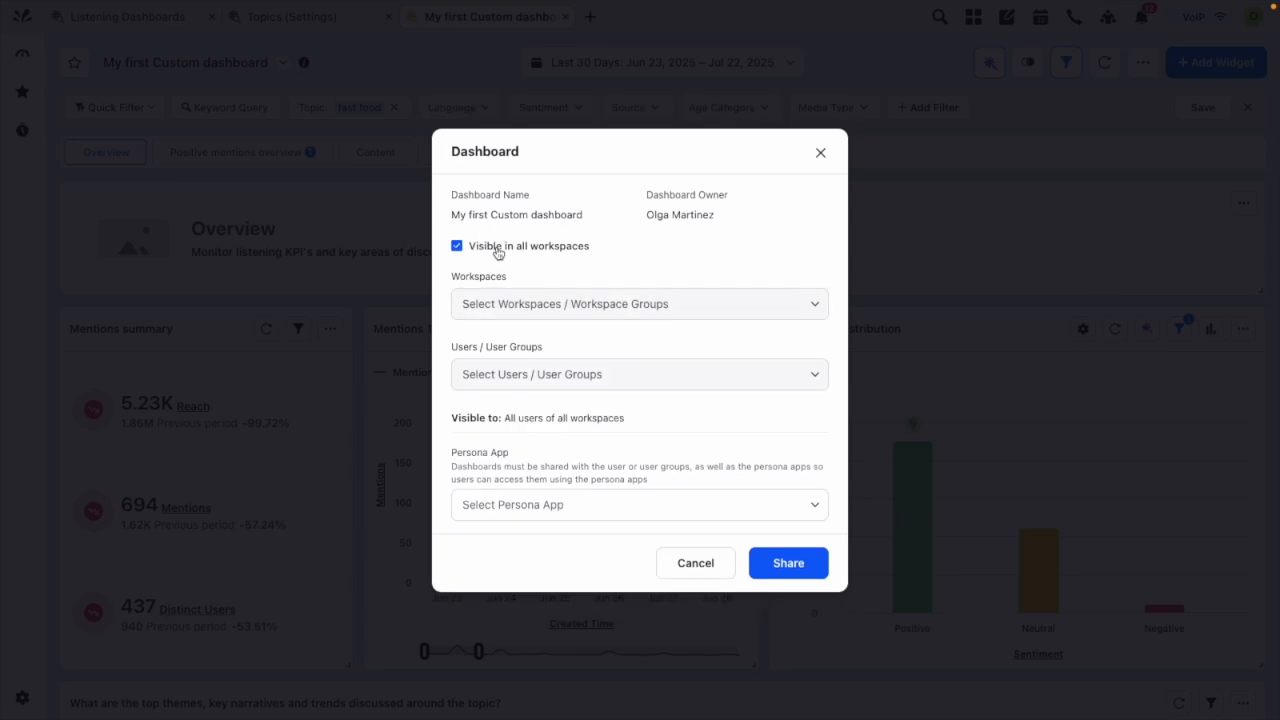
{"action": "left_click", "coordinate": [498, 250]}
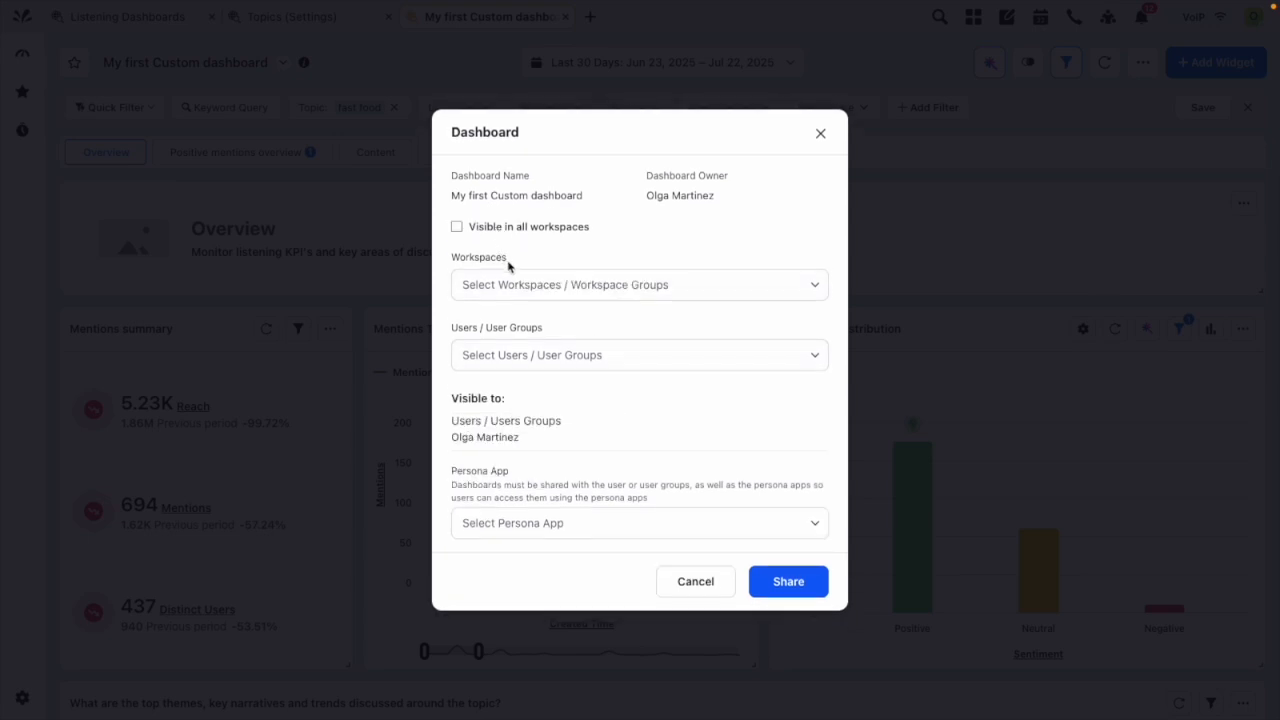
{"action": "left_click", "coordinate": [494, 355]}
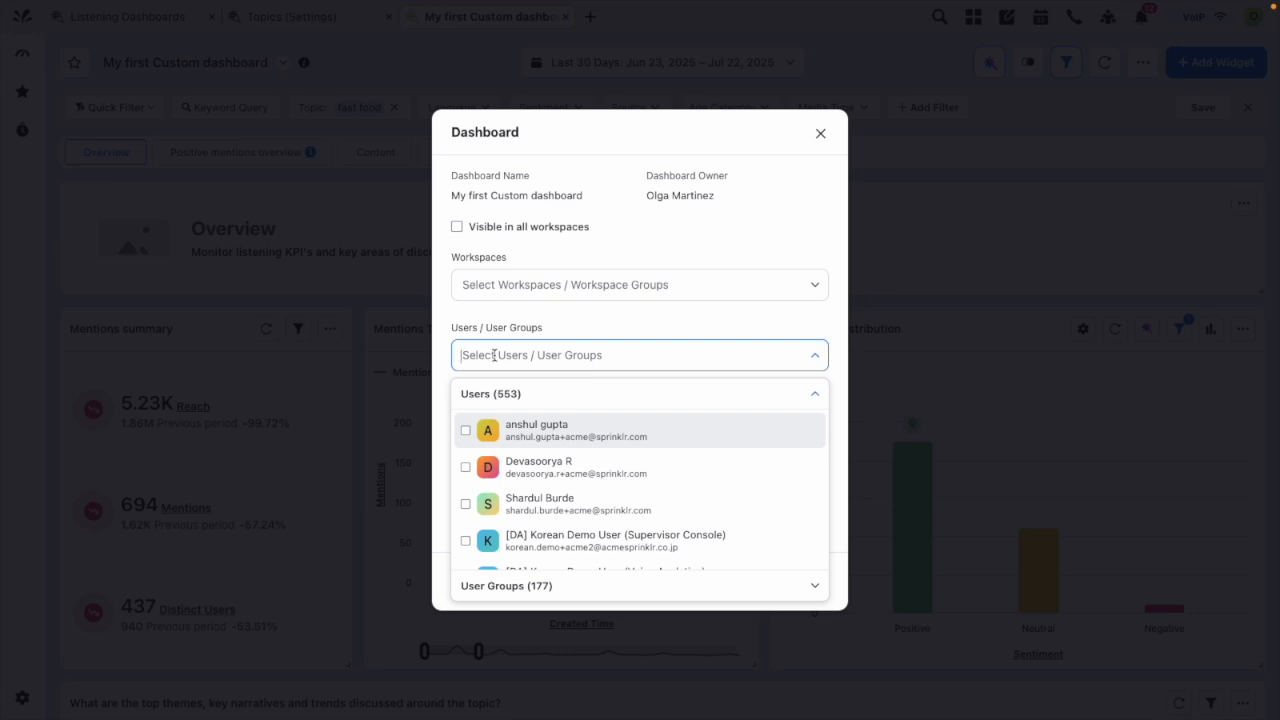
{"action": "left_click", "coordinate": [614, 332]}
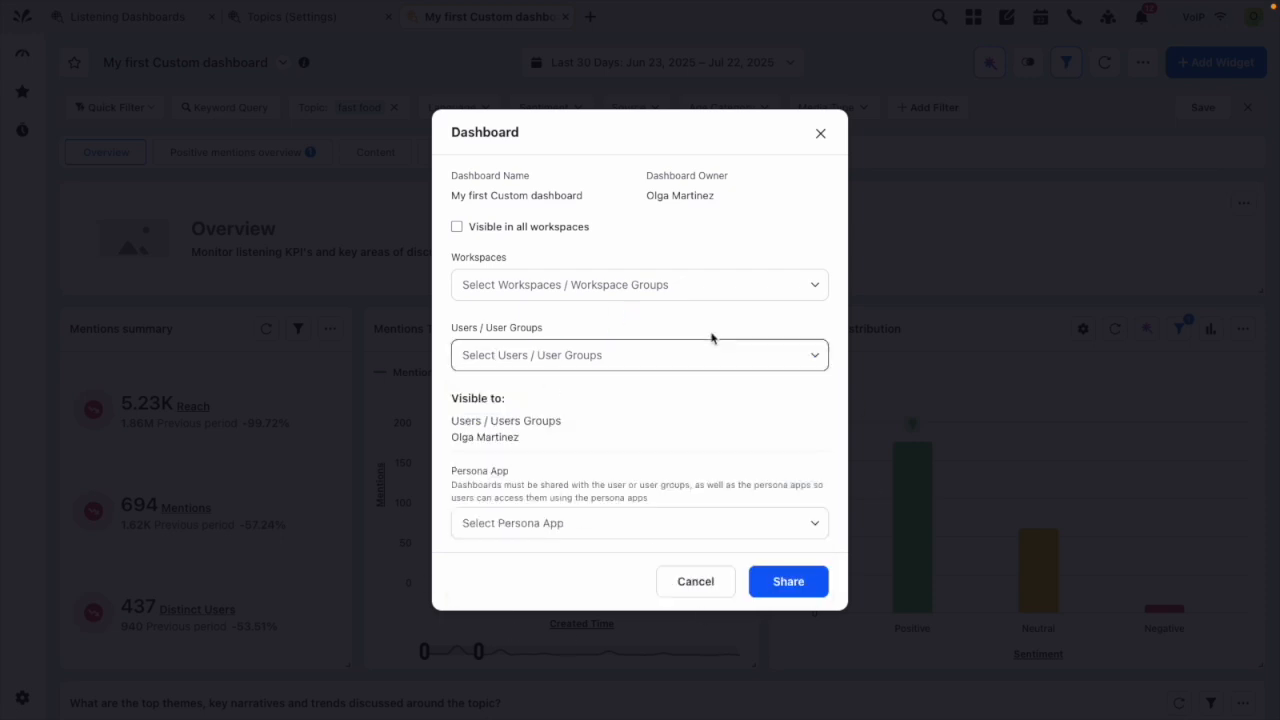
{"action": "left_click", "coordinate": [704, 580]}
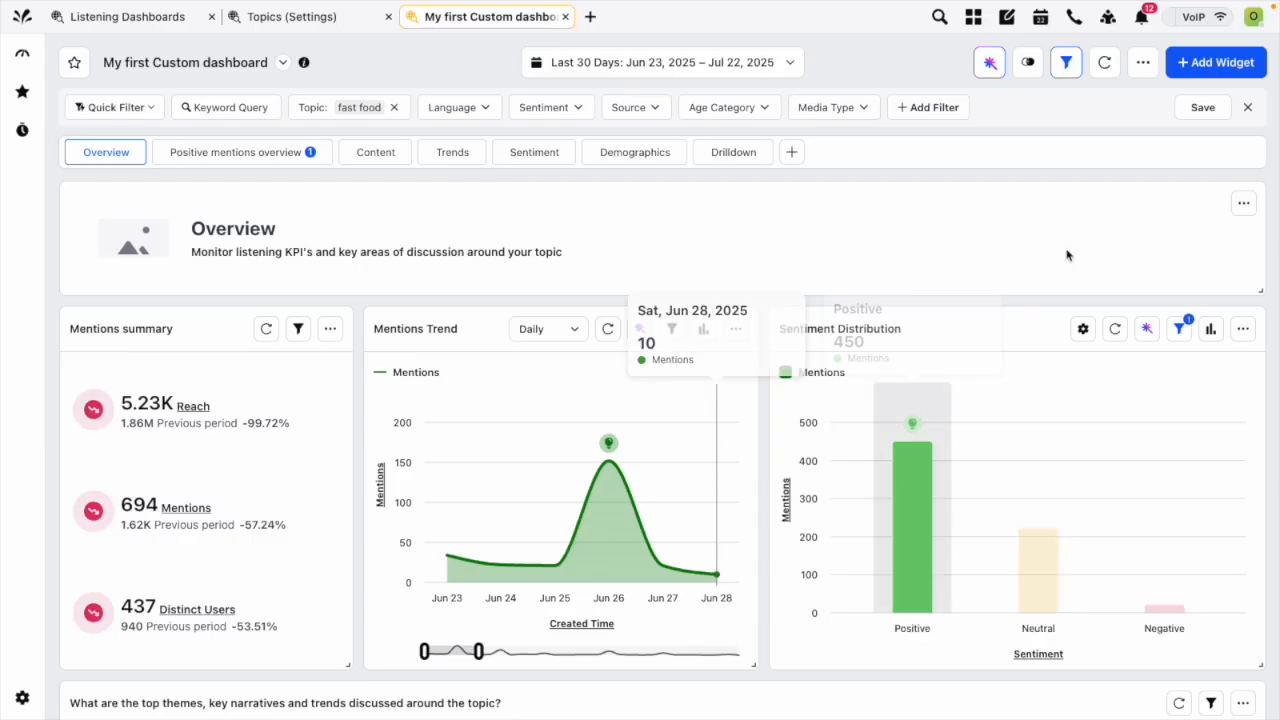
Start creating an external link for the dashboard and set its expiry date to July 31, 2025.
{"action": "left_click", "coordinate": [1142, 66]}
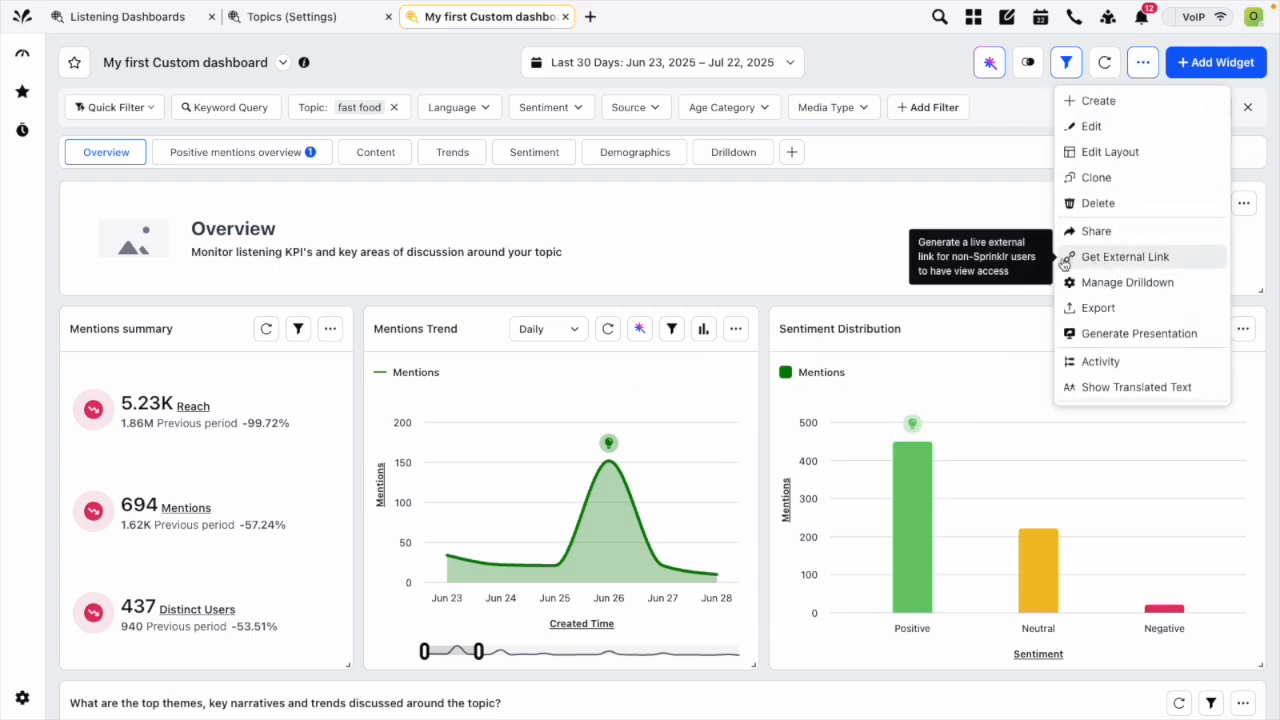
{"action": "left_click", "coordinate": [1118, 259]}
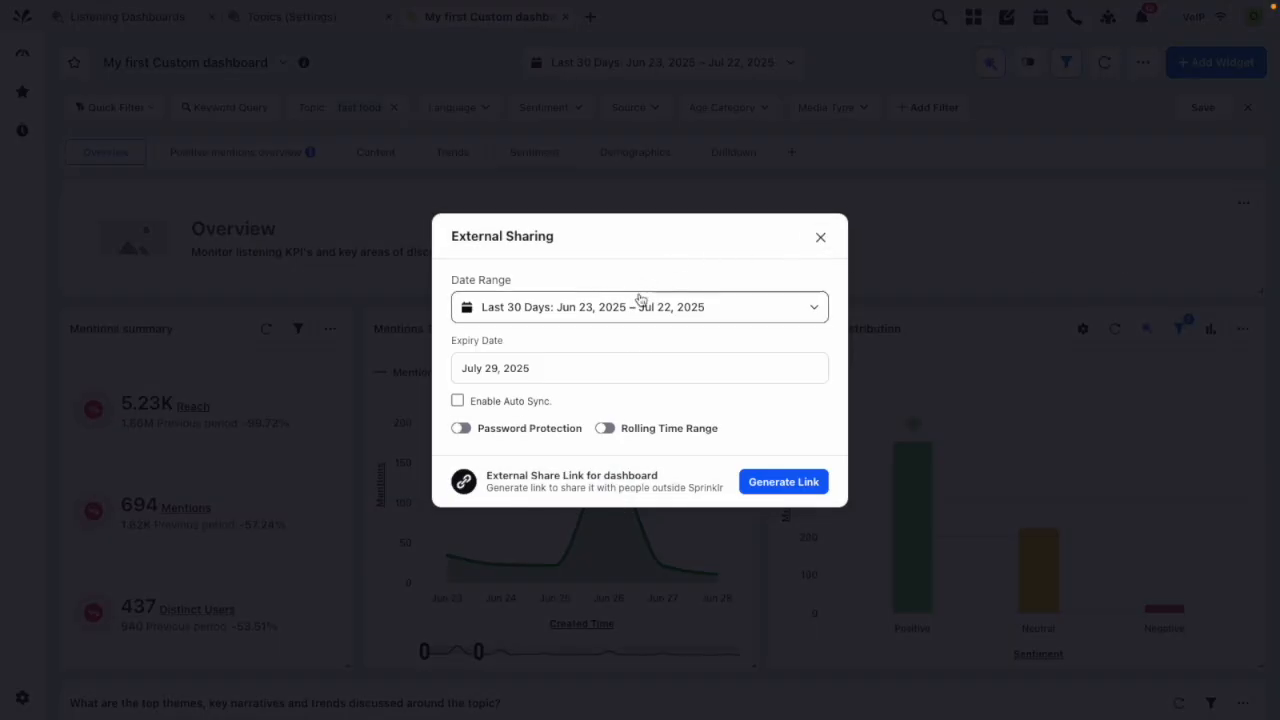
{"action": "left_click", "coordinate": [542, 368]}
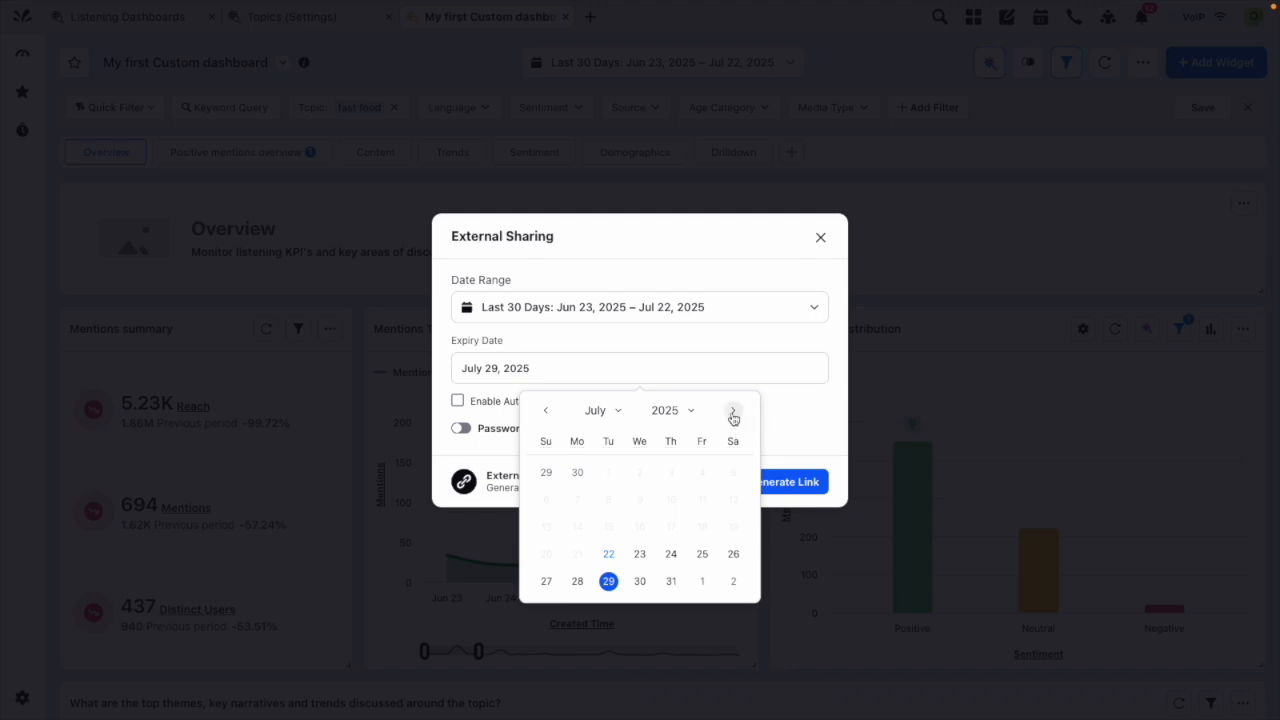
{"action": "left_click", "coordinate": [671, 581]}
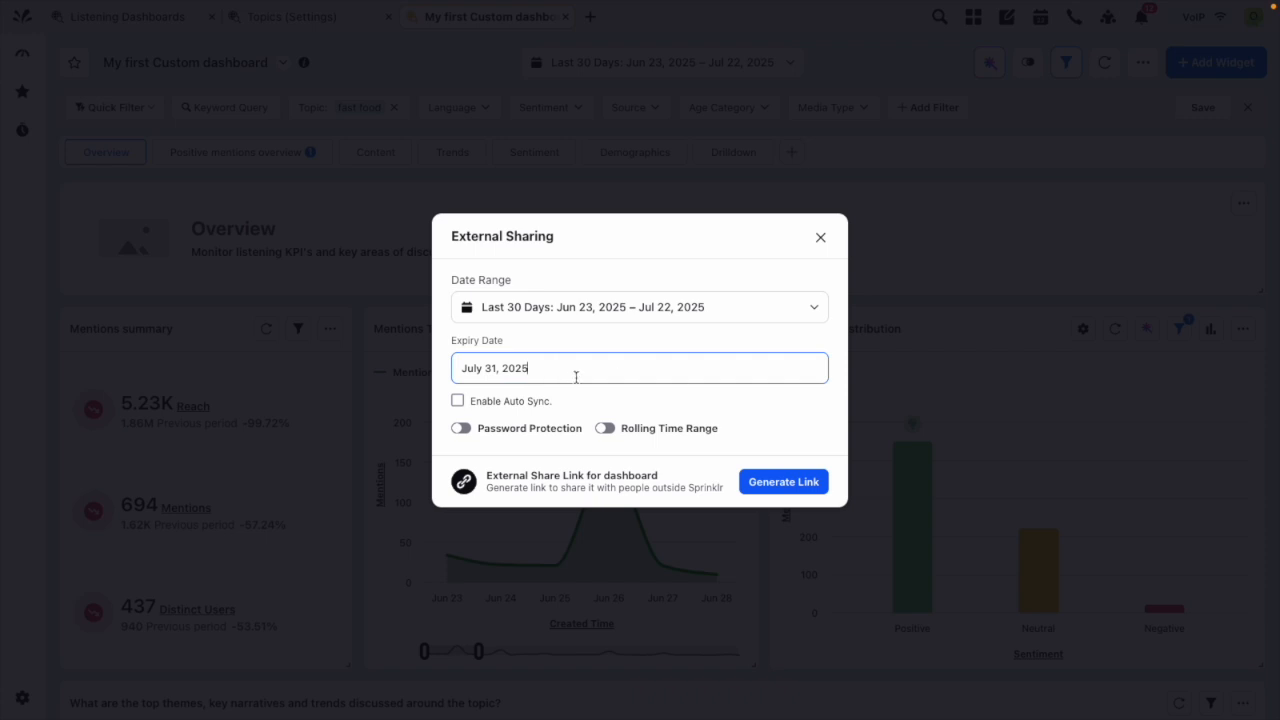
Try the external link's Auto Sync, Password Protection and Rolling Time Range options, switching each off again, and view the date range choices.
{"action": "left_click", "coordinate": [457, 401]}
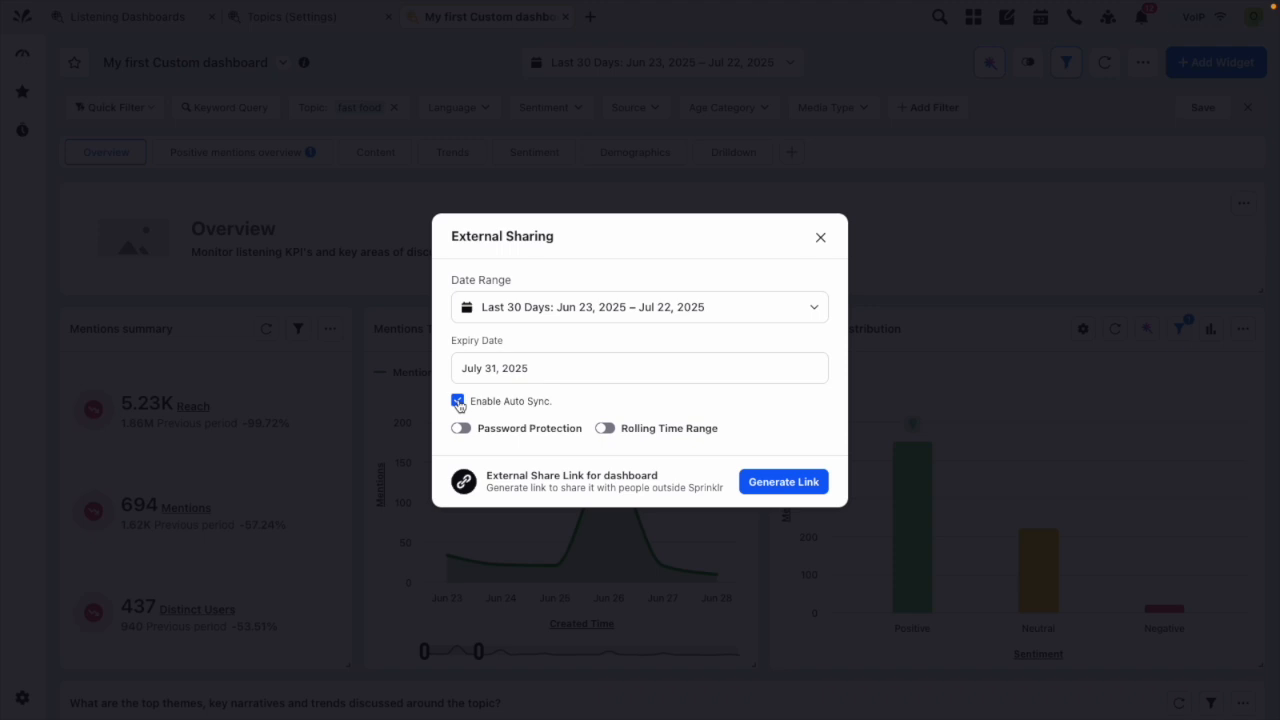
{"action": "left_click", "coordinate": [458, 402]}
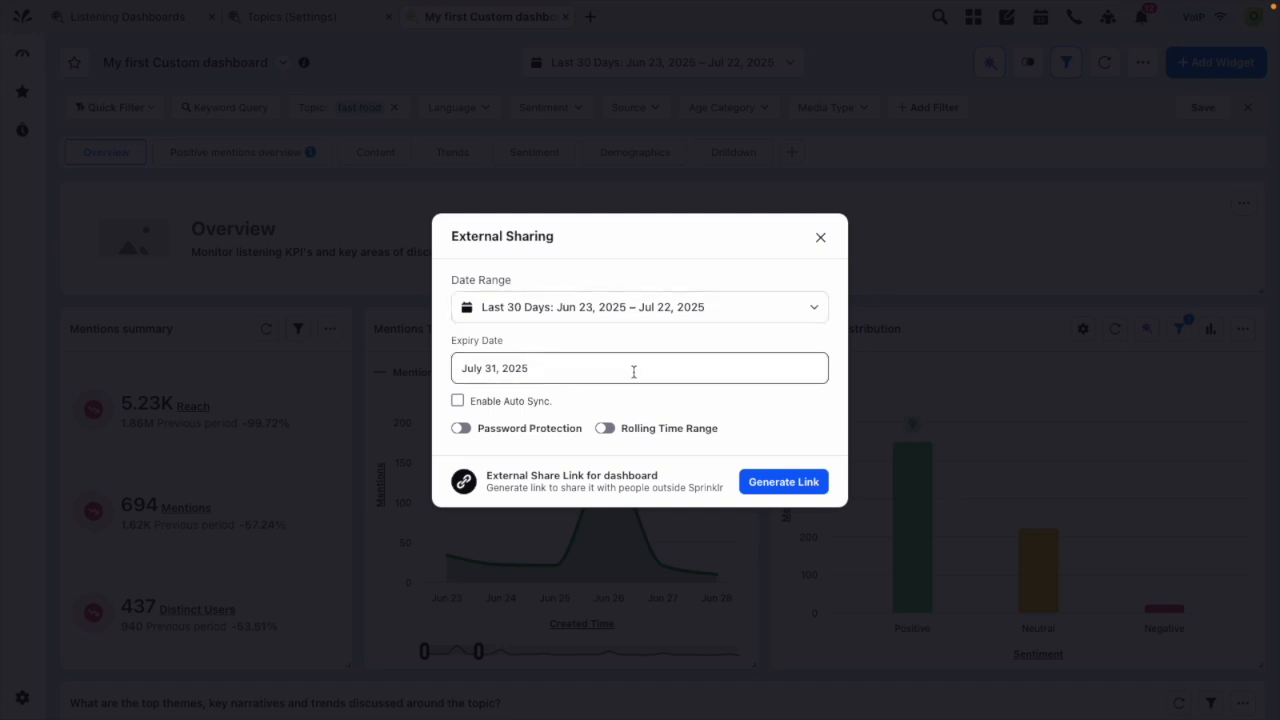
{"action": "left_click", "coordinate": [460, 428]}
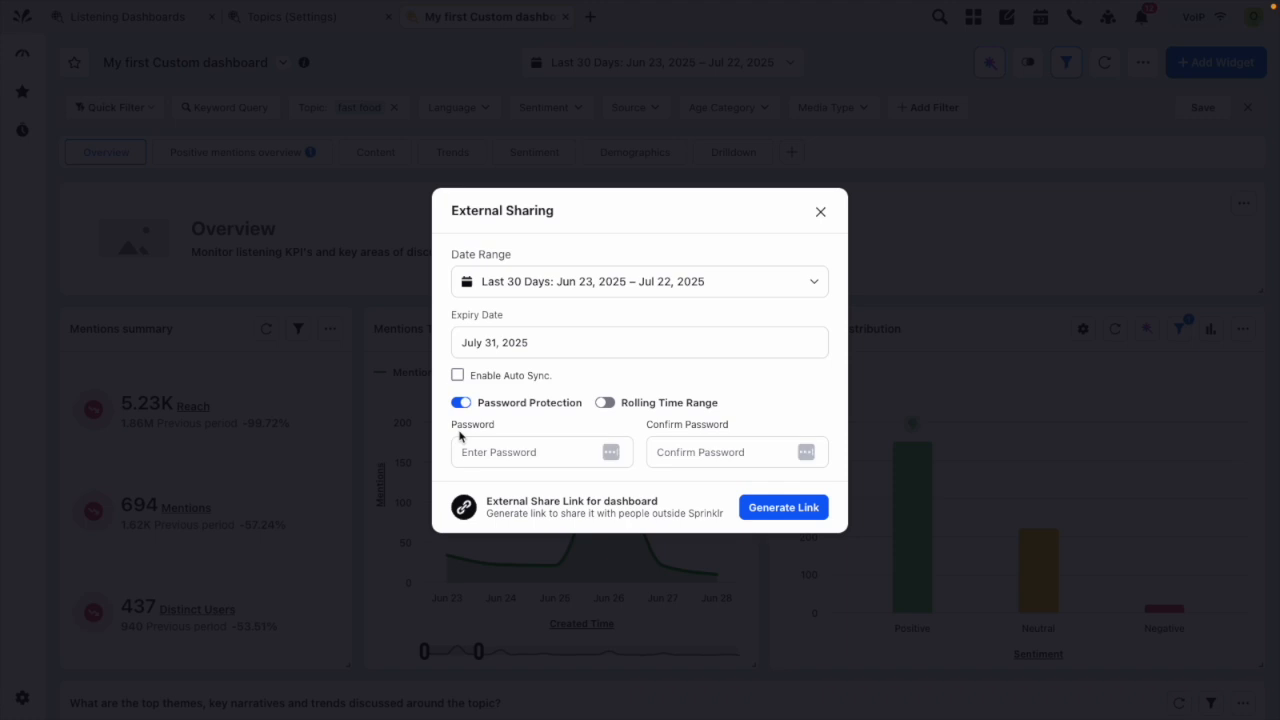
{"action": "left_click", "coordinate": [605, 402]}
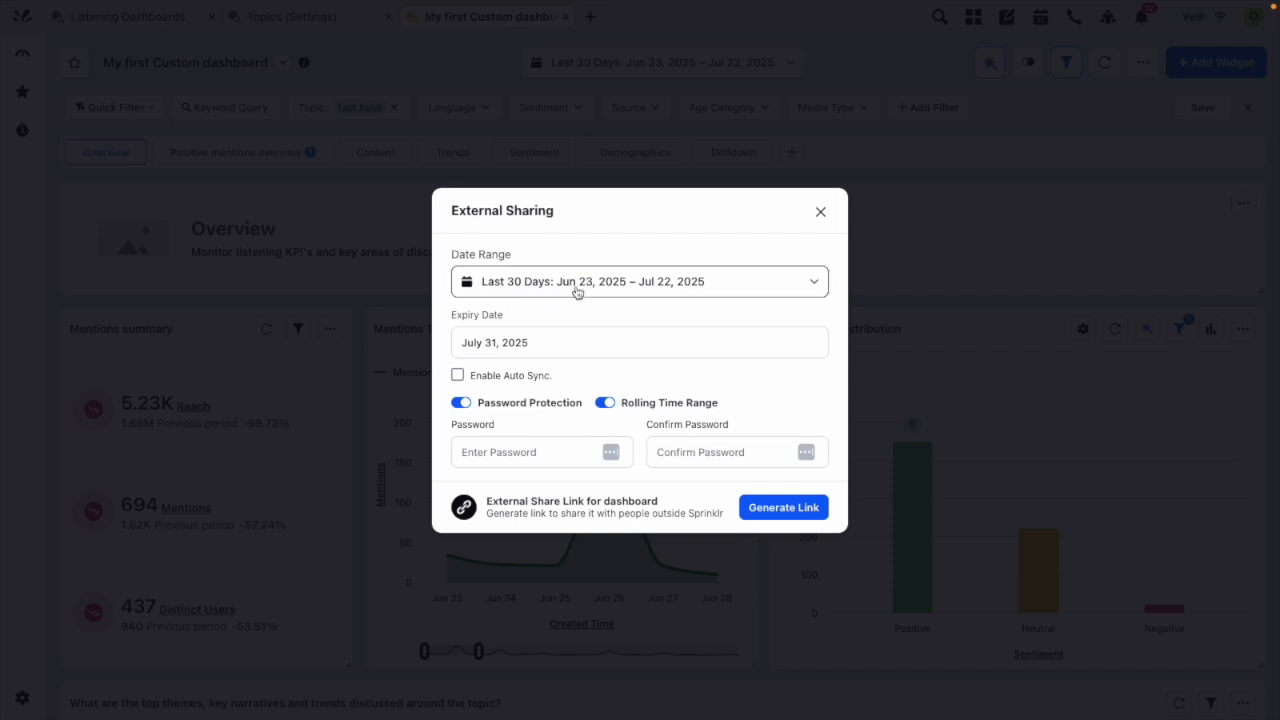
{"action": "left_click", "coordinate": [649, 283]}
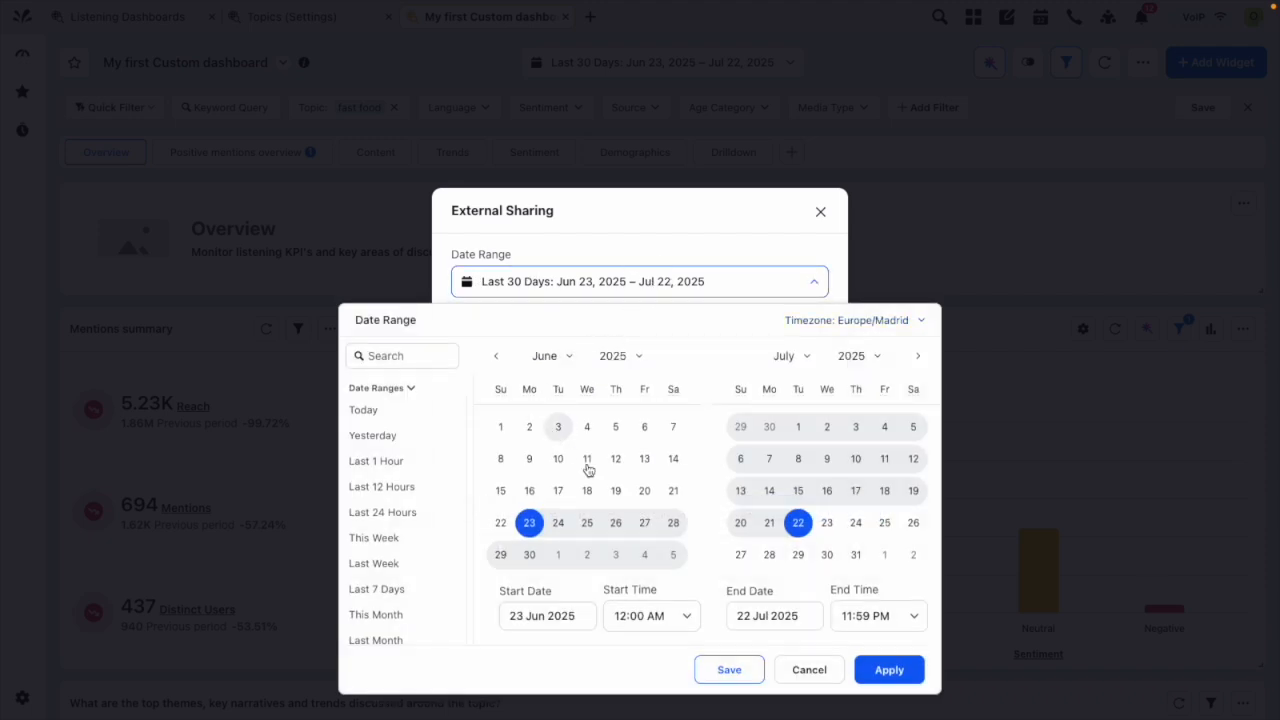
{"action": "key", "text": "Escape"}
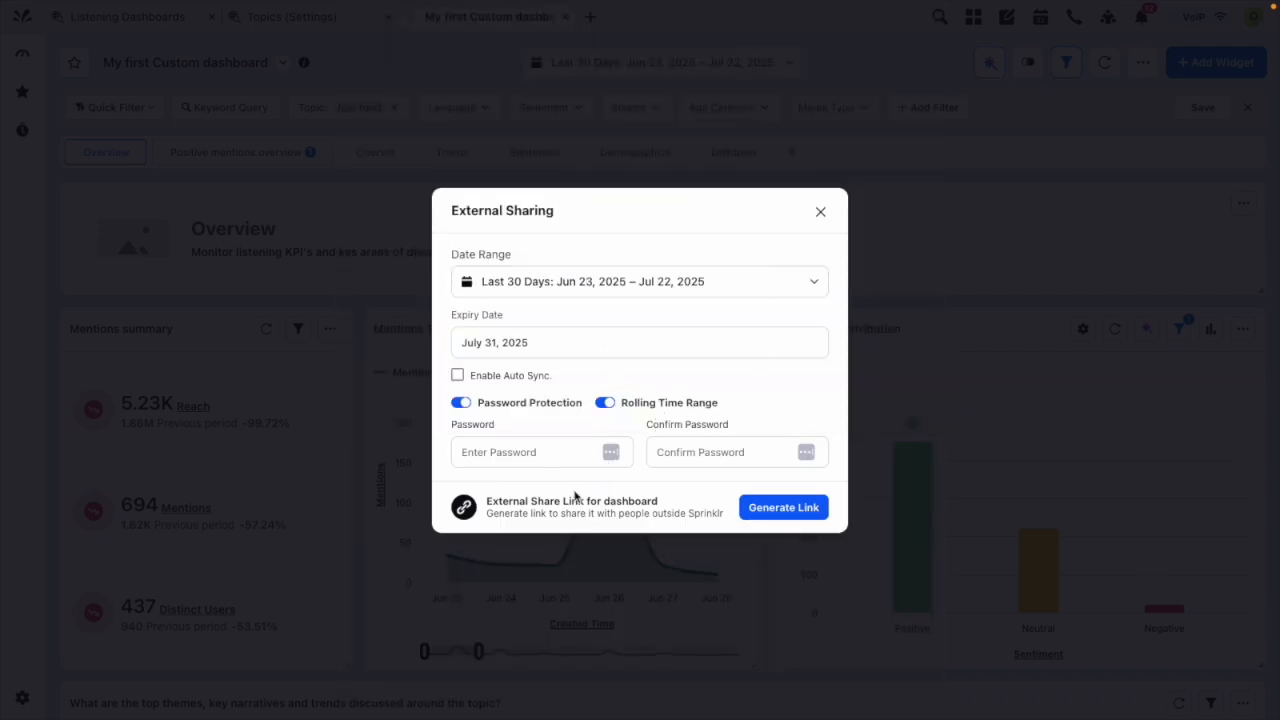
{"action": "left_click", "coordinate": [462, 403]}
{"action": "left_click", "coordinate": [603, 430]}
Generate the dashboard's external share link, copy it and open it in a new browser tab.
{"action": "left_click", "coordinate": [798, 490]}
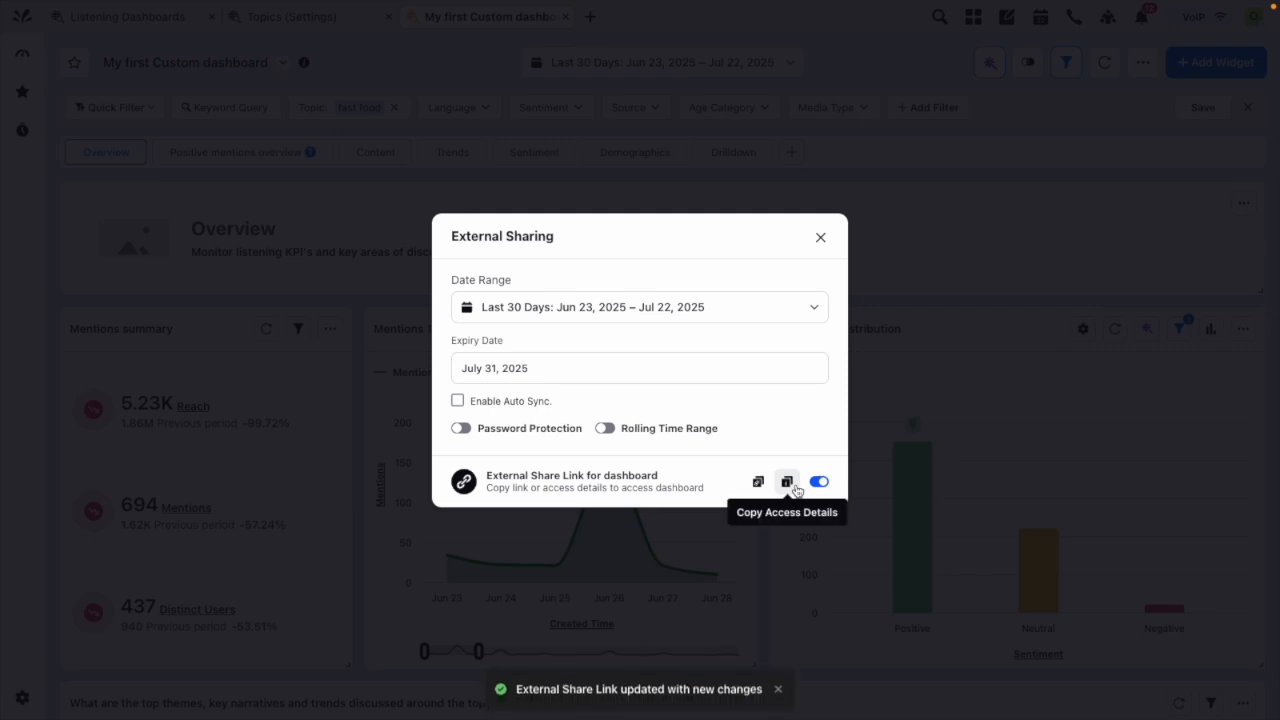
{"action": "left_click", "coordinate": [759, 484]}
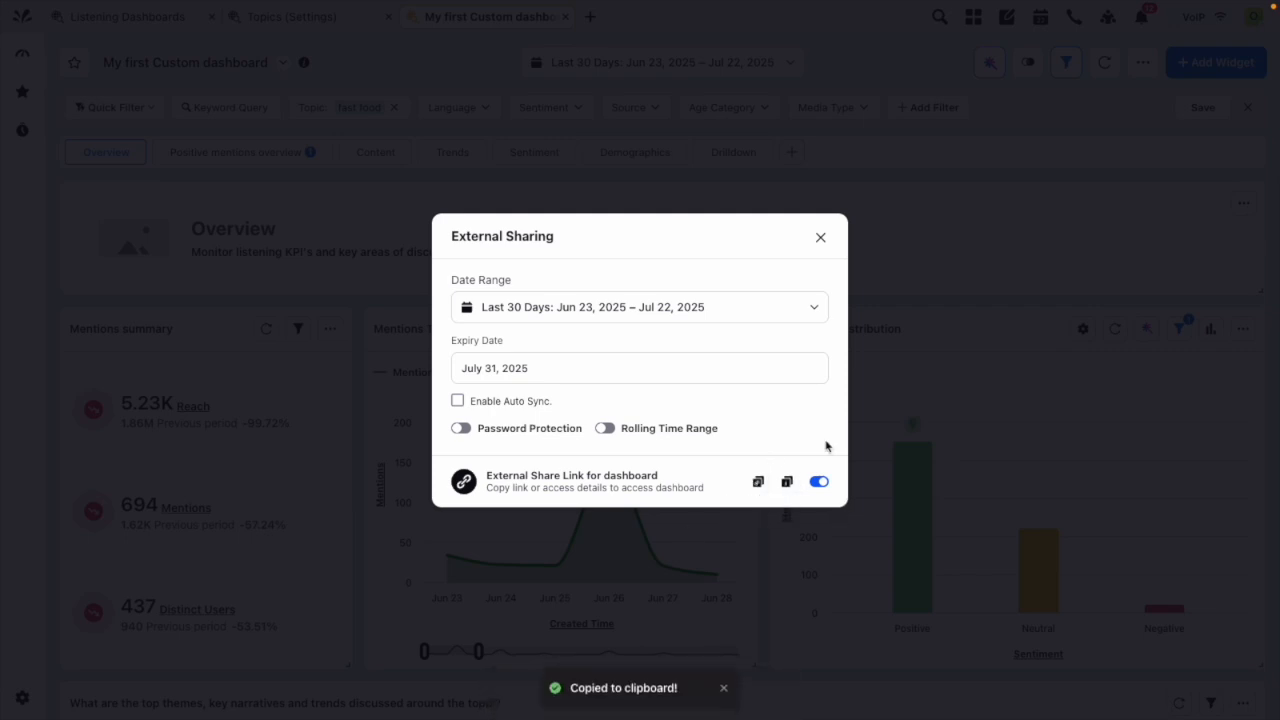
{"action": "mouse_move", "coordinate": [628, 35]}
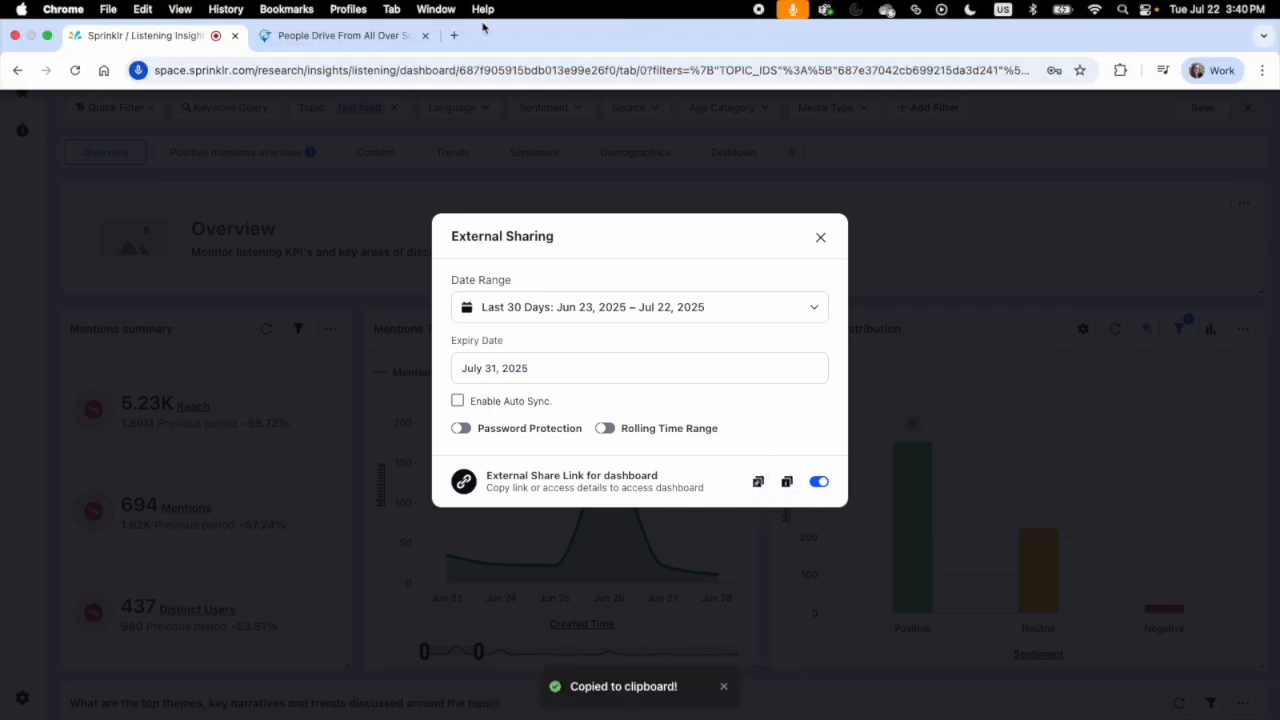
{"action": "left_click", "coordinate": [454, 35]}
{"action": "key", "text": "super+v"}
{"action": "key", "text": "Return"}
Look through the Overview and Positive mentions overview sections of the externally shared dashboard.
{"action": "scroll", "coordinate": [632, 266], "scroll_direction": "down", "scroll_amount": 4}
{"action": "scroll", "coordinate": [431, 200], "scroll_direction": "up", "scroll_amount": 5}
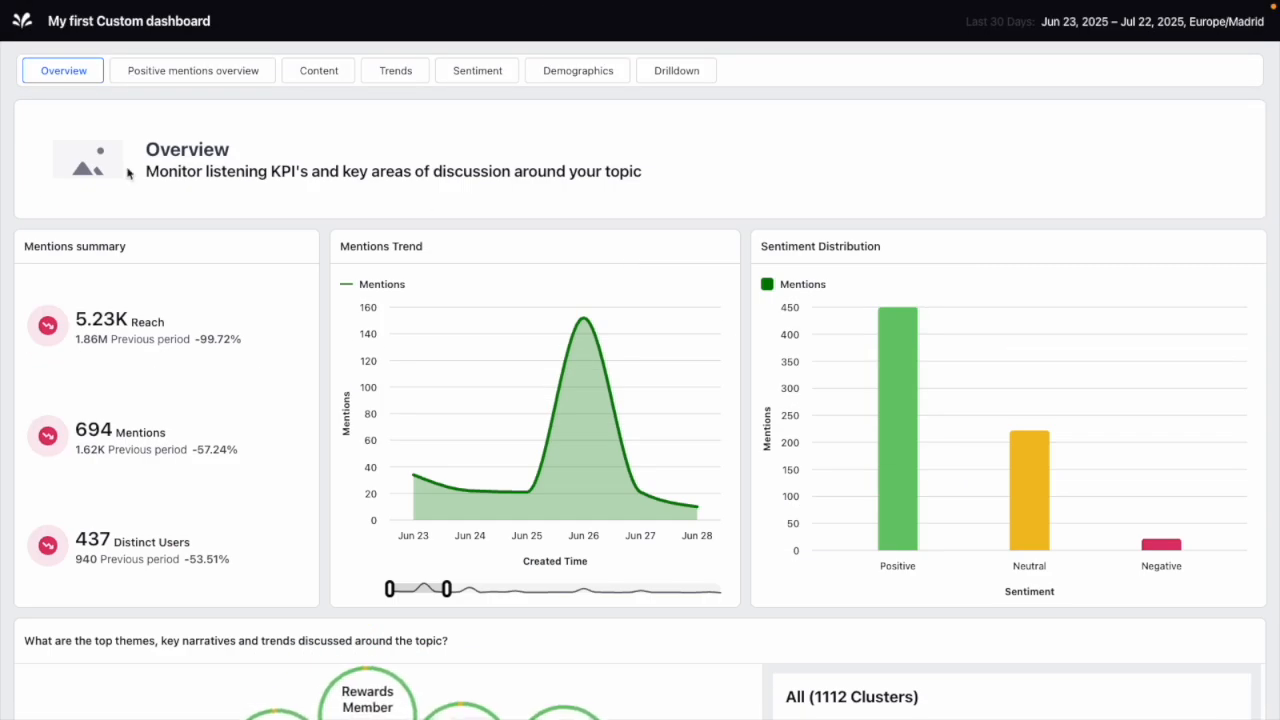
{"action": "left_click", "coordinate": [211, 68]}
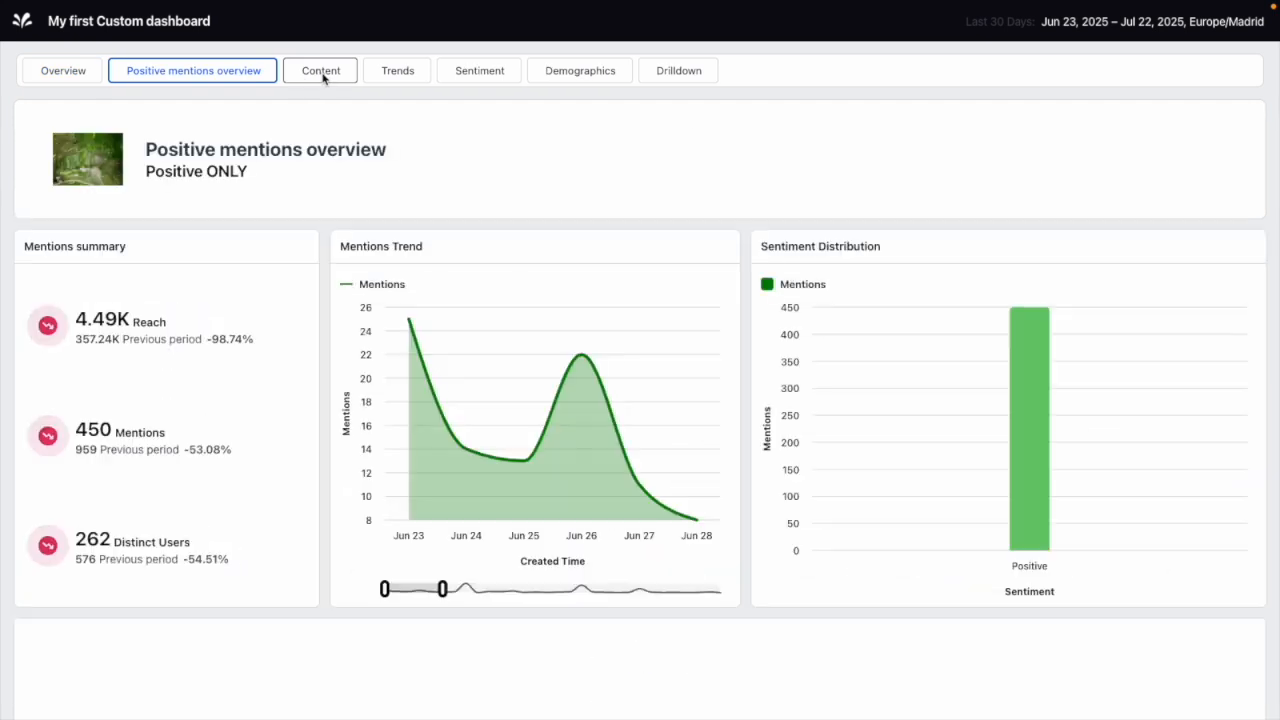
Return to the original dashboard's browser tab, disable the external share link and close the sharing settings.
{"action": "mouse_move", "coordinate": [200, 3]}
{"action": "left_click", "coordinate": [118, 38]}
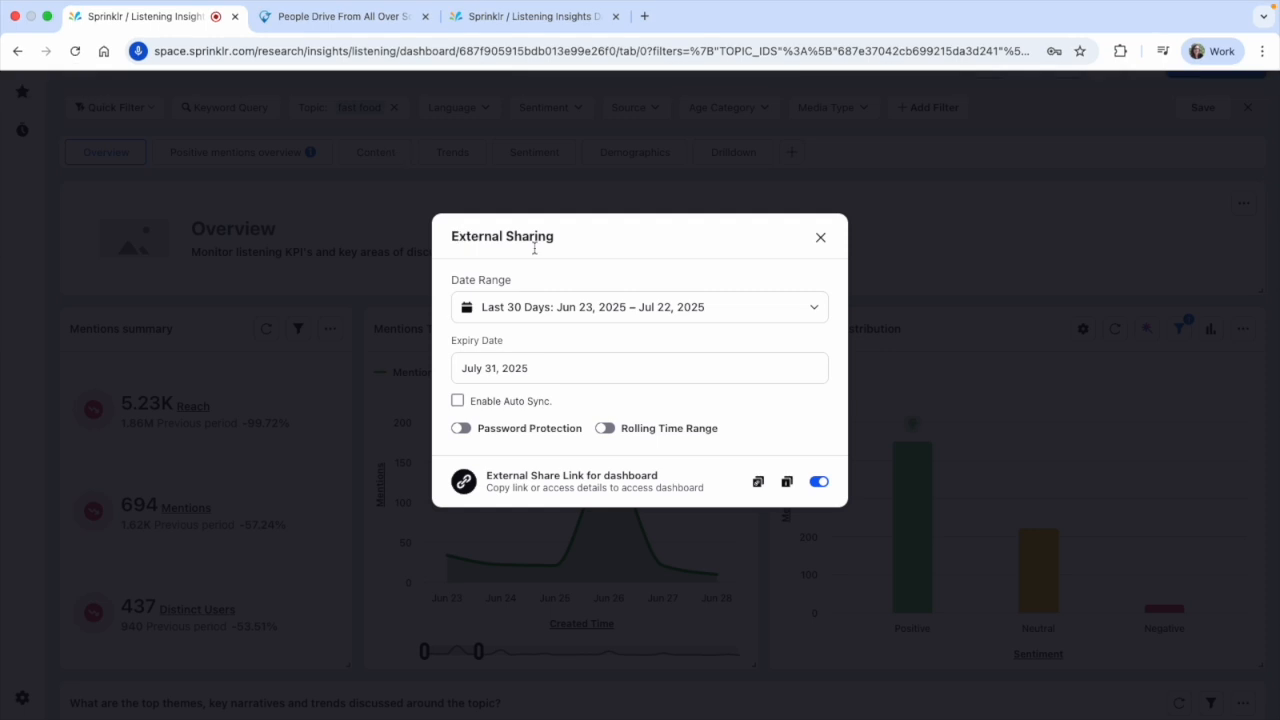
{"action": "left_click", "coordinate": [819, 483]}
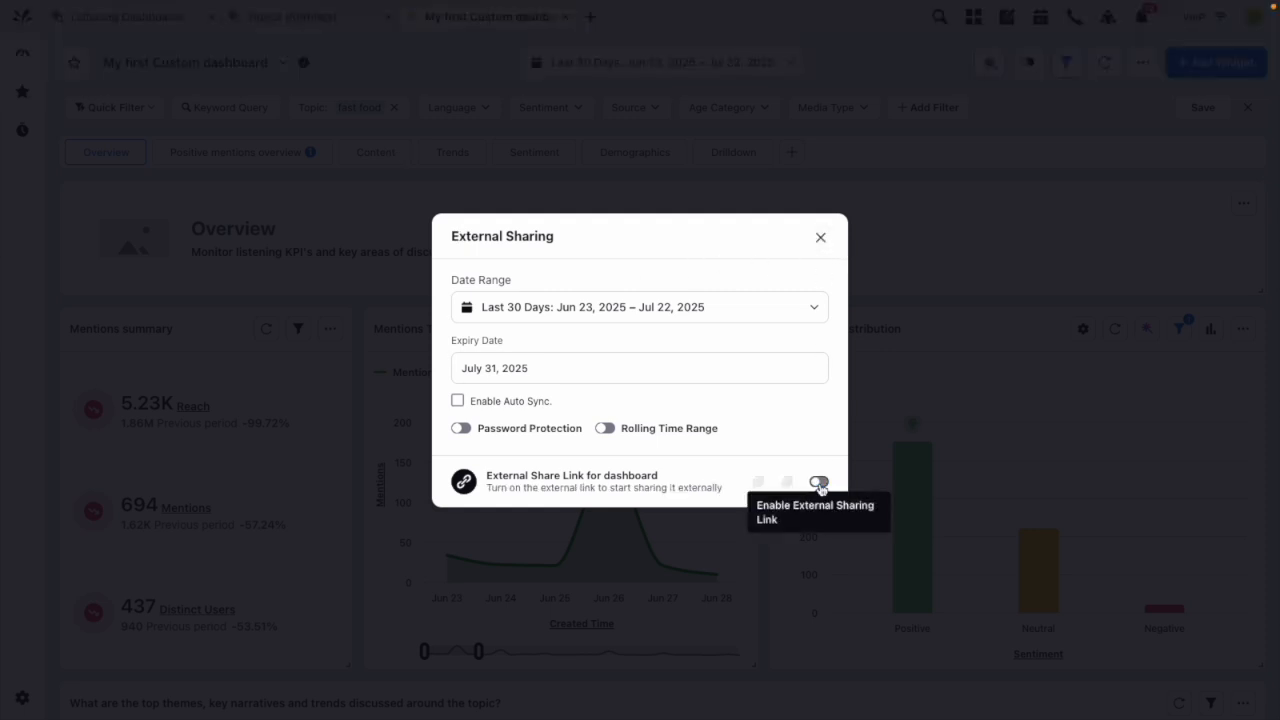
{"action": "left_click", "coordinate": [820, 236]}
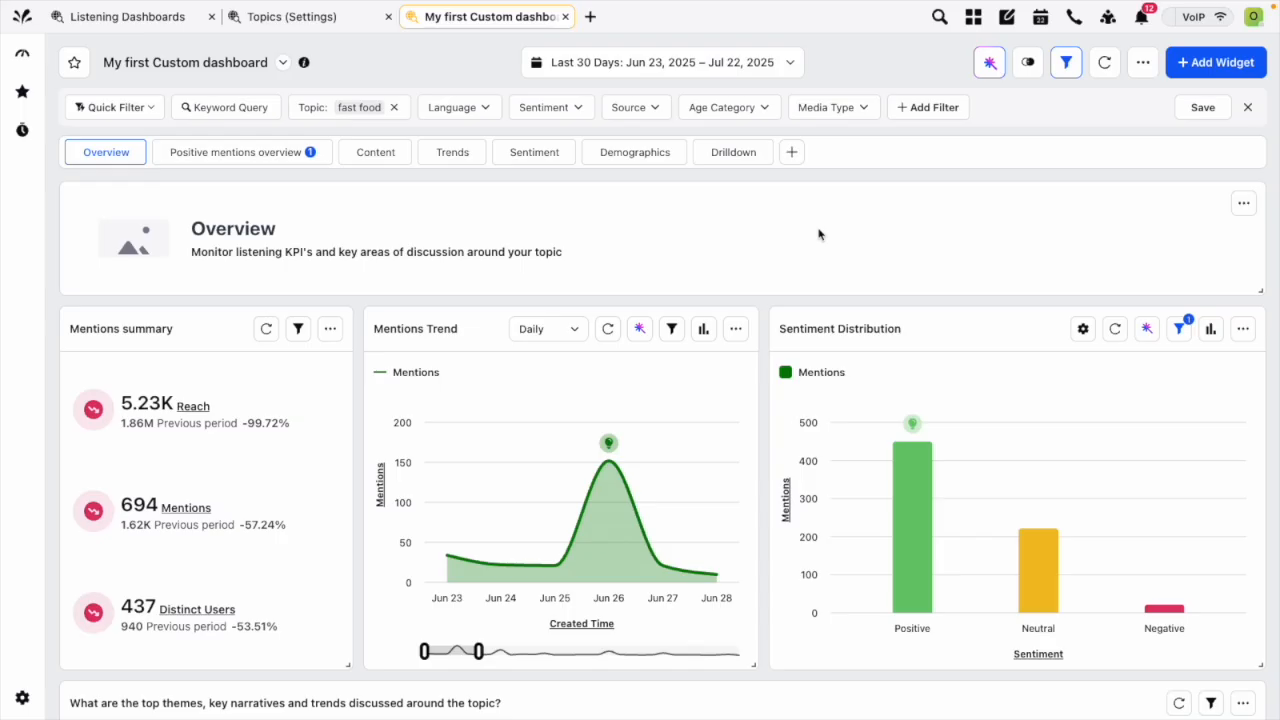
Set up a portrait PDF export of only the Overview and Trends sections, and cancel it.
{"action": "left_click", "coordinate": [1144, 63]}
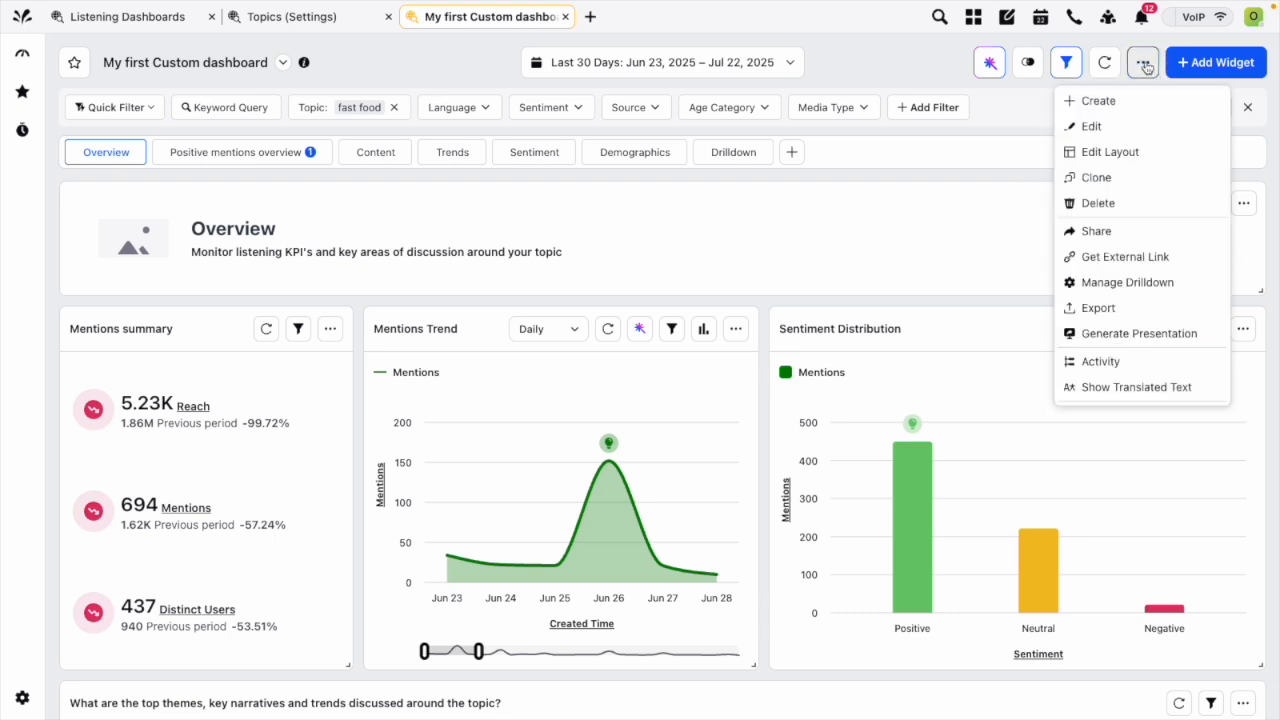
{"action": "left_click", "coordinate": [1098, 310]}
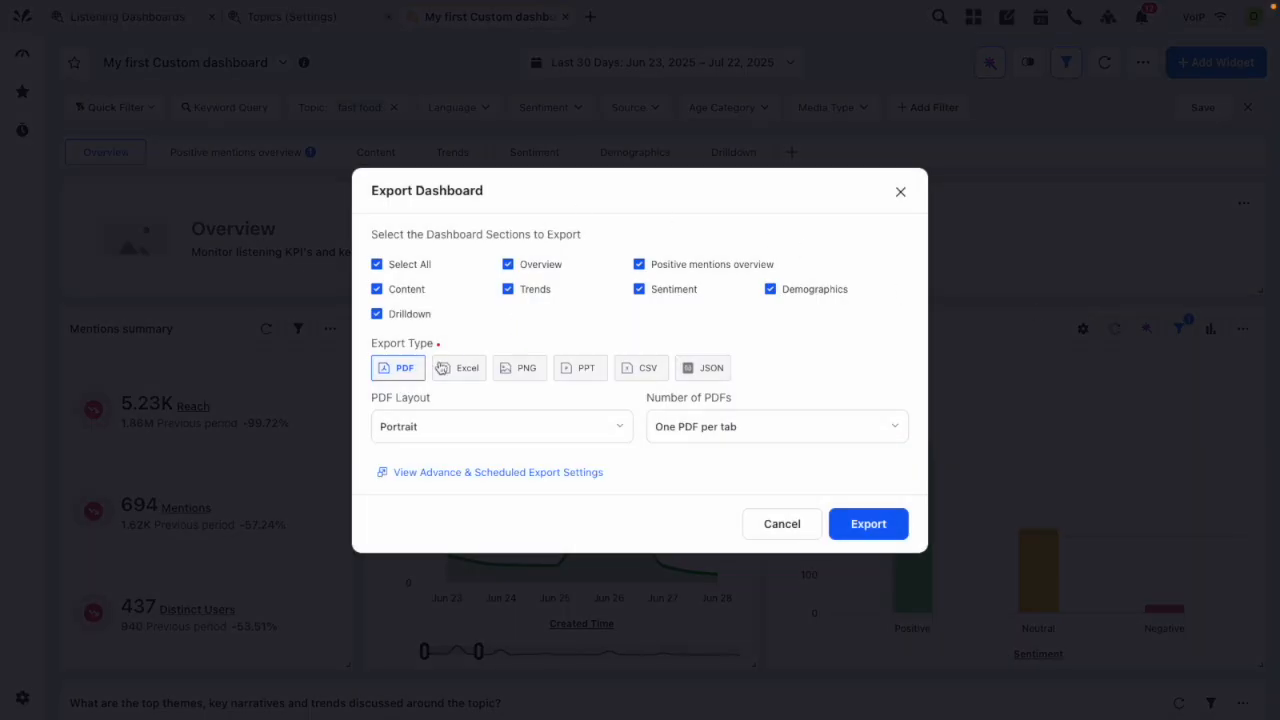
{"action": "left_click", "coordinate": [422, 268]}
{"action": "left_click", "coordinate": [537, 272]}
{"action": "left_click", "coordinate": [537, 290]}
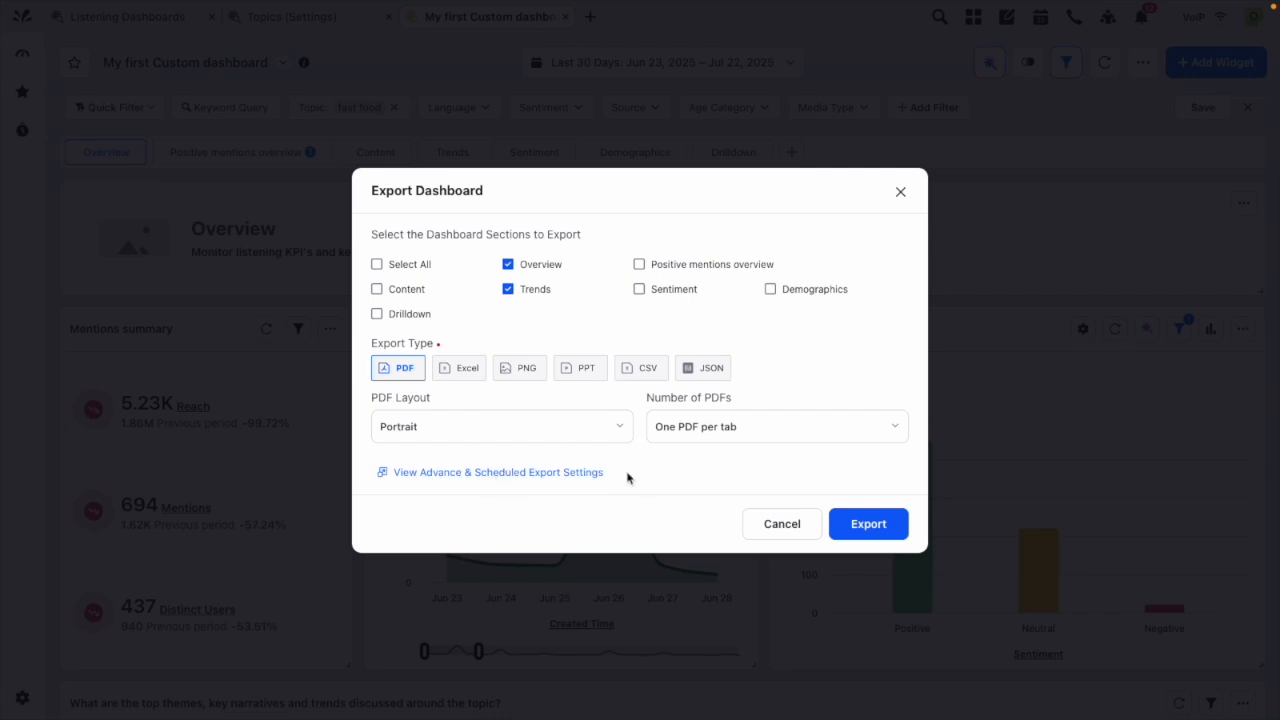
{"action": "left_click", "coordinate": [782, 524]}
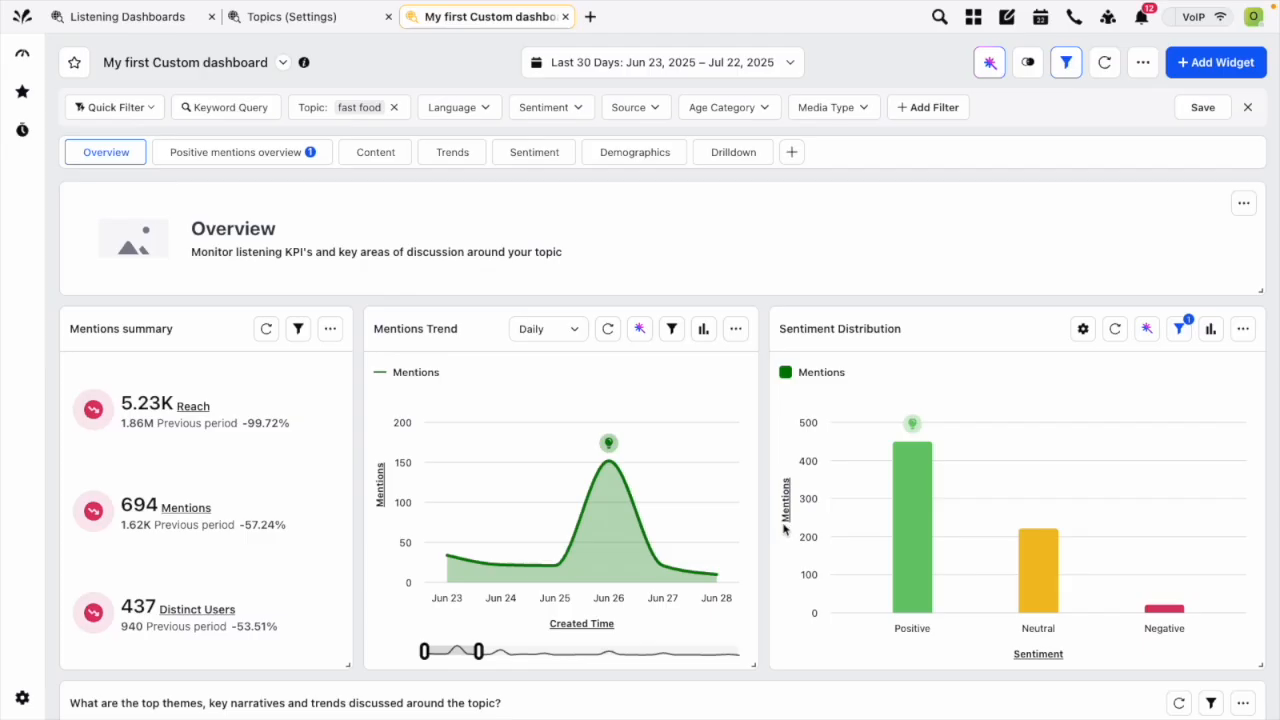
Review the dashboard's activity audit log of recent changes and close it.
{"action": "left_click", "coordinate": [1146, 60]}
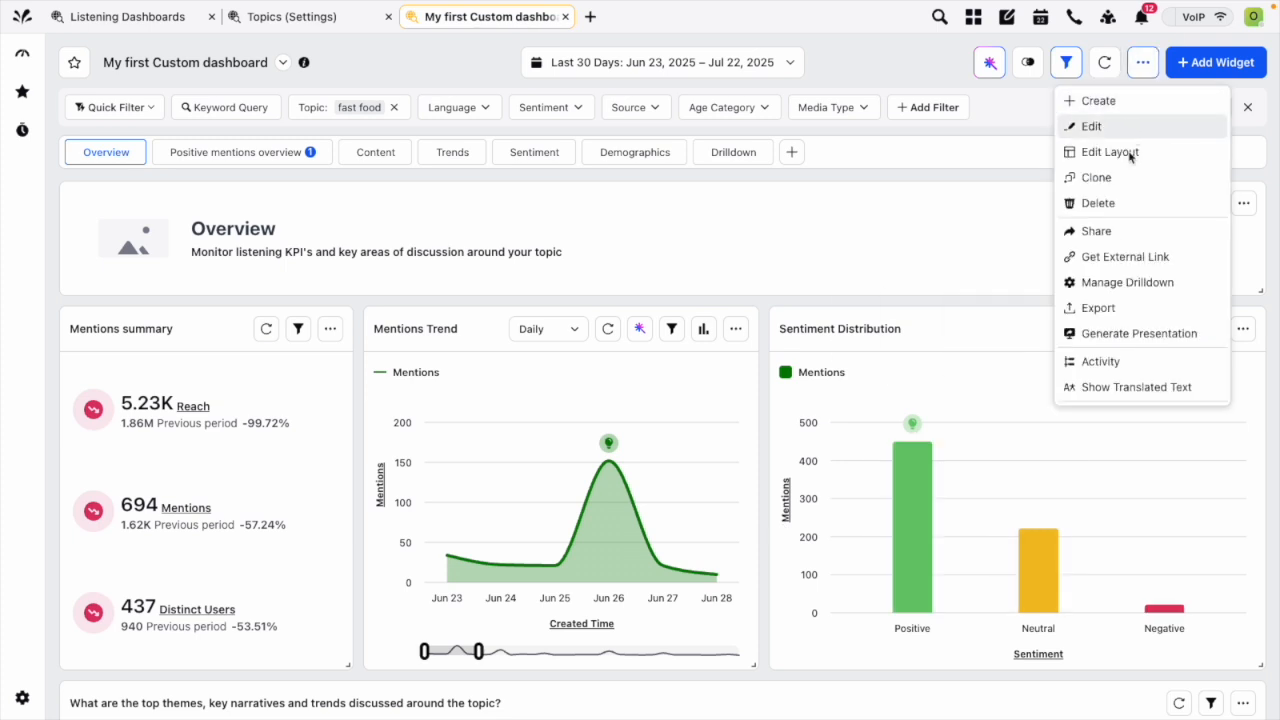
{"action": "left_click", "coordinate": [1140, 366]}
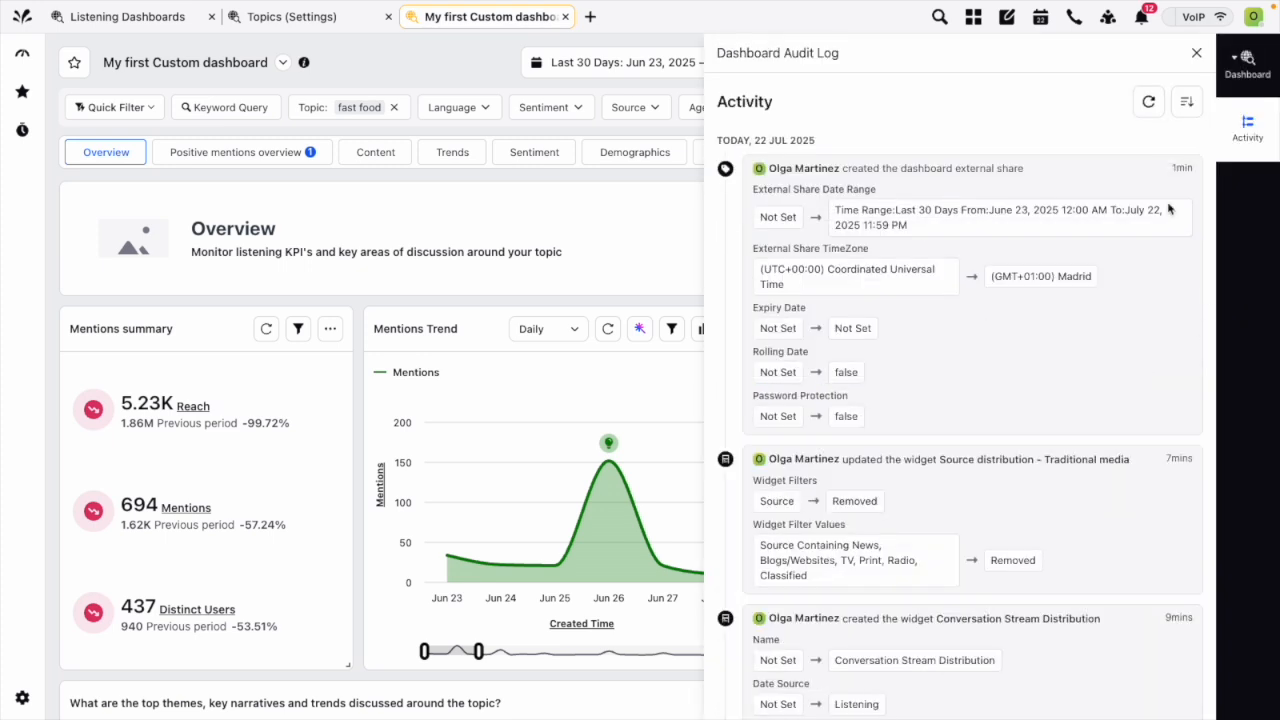
{"action": "left_click", "coordinate": [1196, 54]}
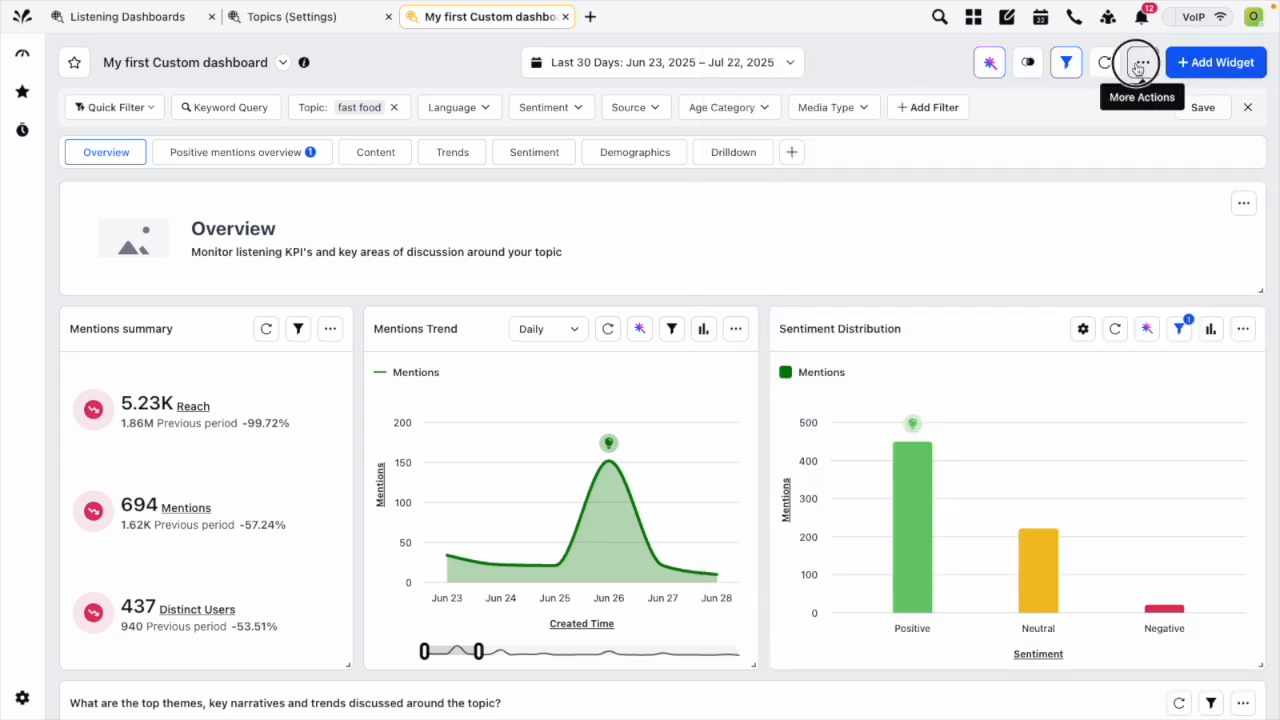
Lock the dashboard against accidental edits, and unlock it again.
{"action": "left_click", "coordinate": [1143, 62]}
{"action": "scroll", "coordinate": [1170, 287], "scroll_direction": "down", "scroll_amount": 3}
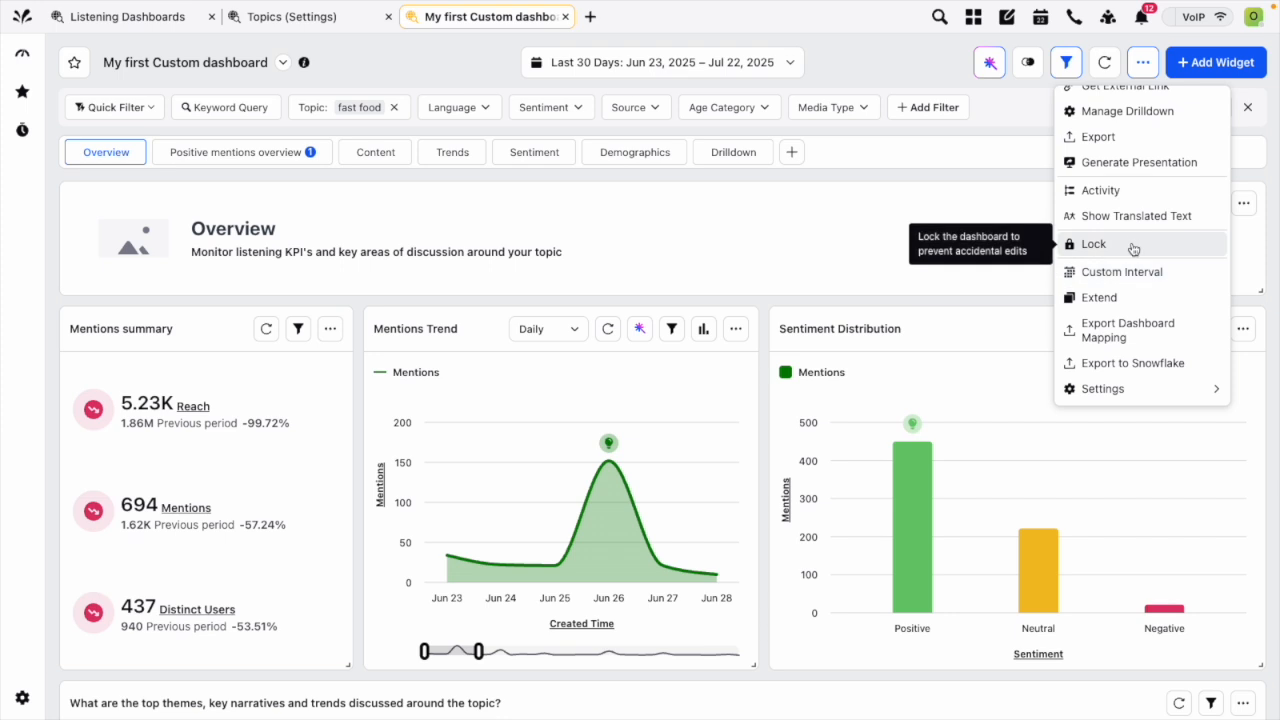
{"action": "left_click", "coordinate": [1133, 249]}
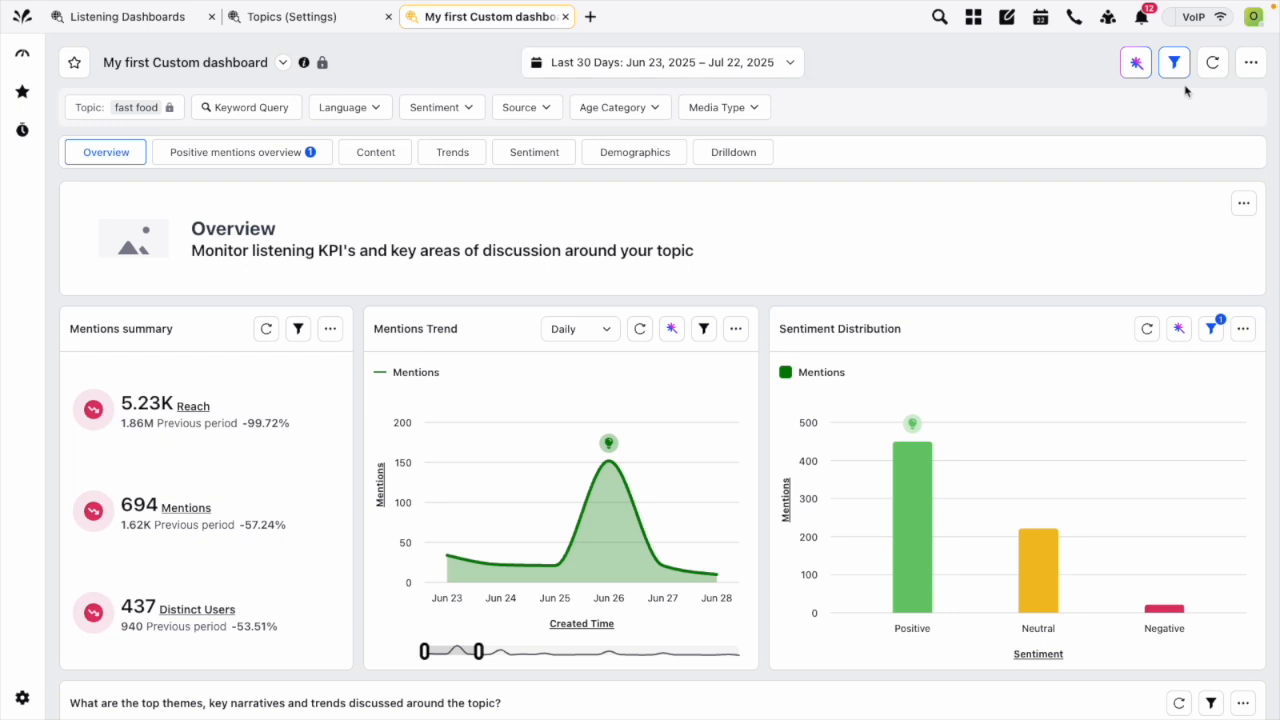
{"action": "left_click", "coordinate": [1251, 62]}
{"action": "left_click", "coordinate": [1166, 287]}
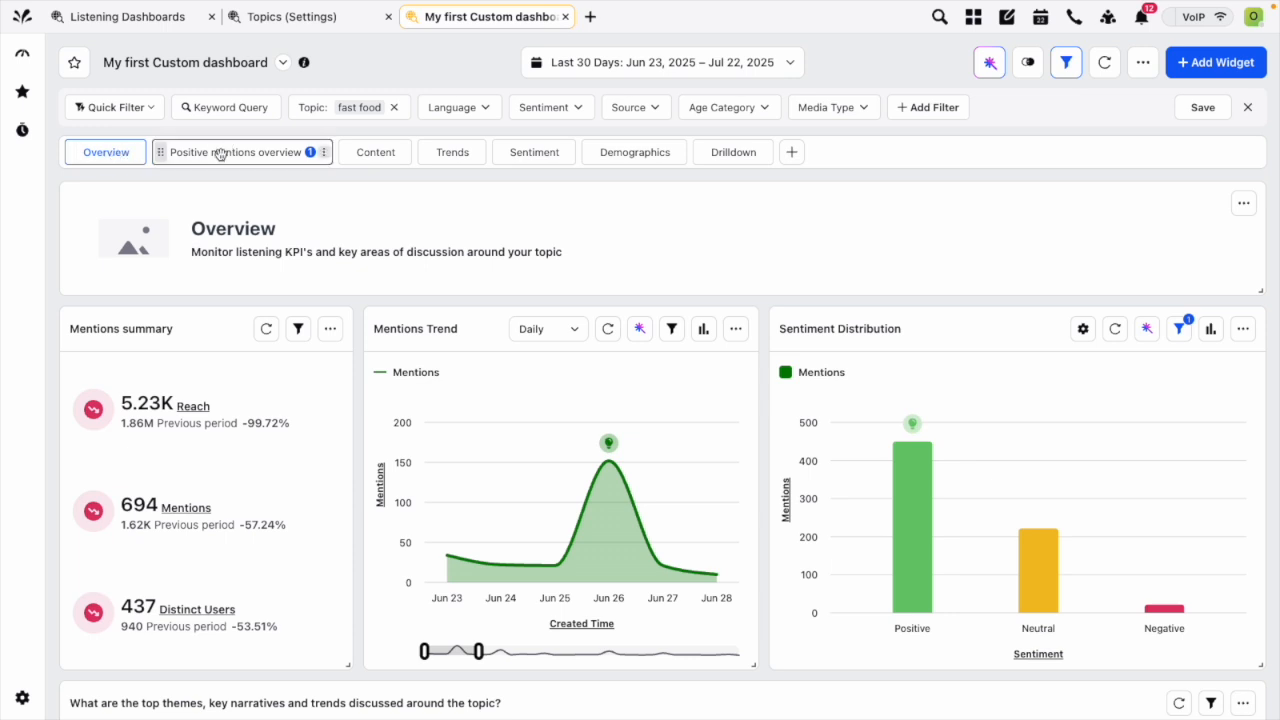
Start adding the Positive mentions overview section to a custom dashboard, browse the existing Listening Insights dashboards, and cancel without saving.
{"action": "left_click", "coordinate": [324, 152]}
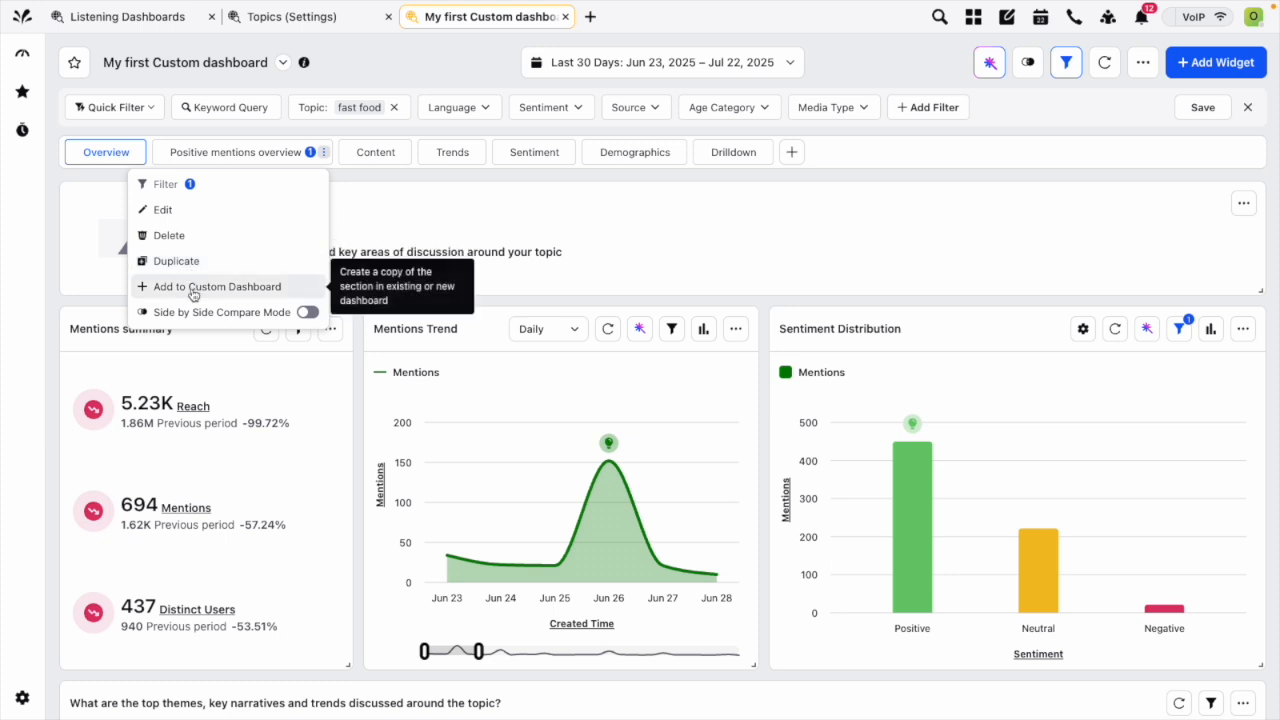
{"action": "left_click", "coordinate": [268, 292]}
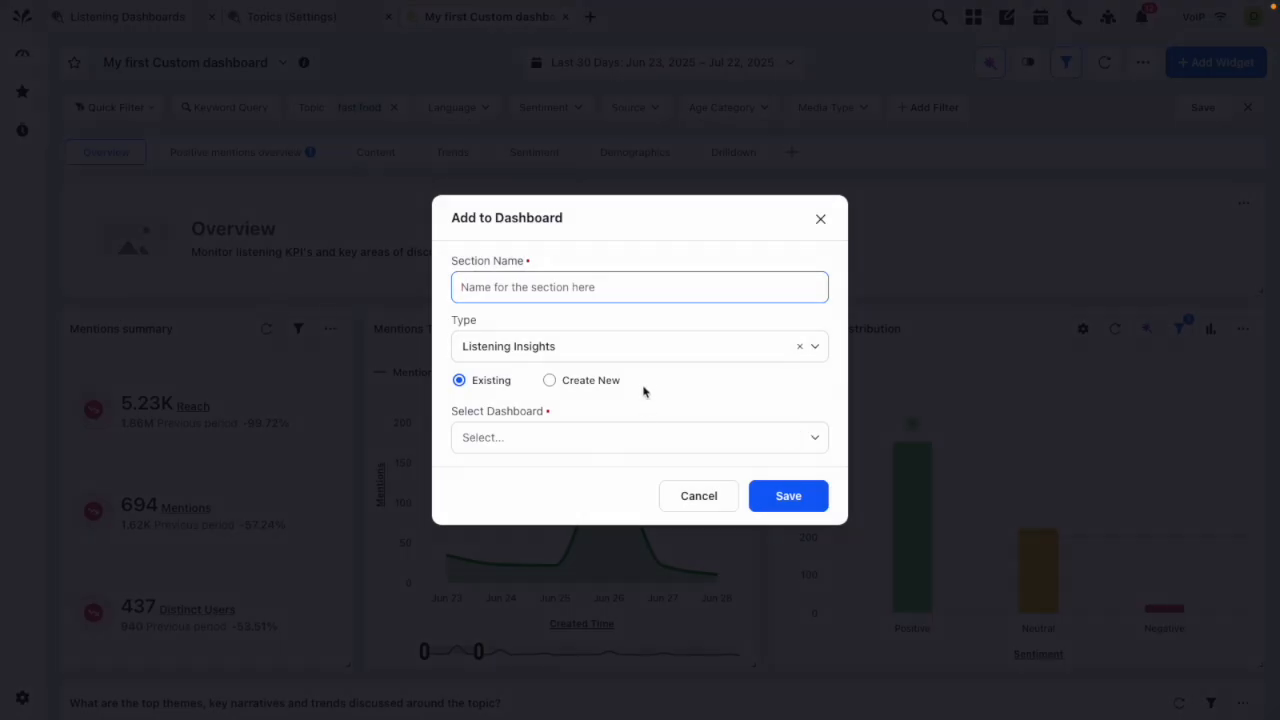
{"action": "left_click", "coordinate": [634, 437]}
{"action": "scroll", "coordinate": [660, 465], "scroll_direction": "down", "scroll_amount": 3}
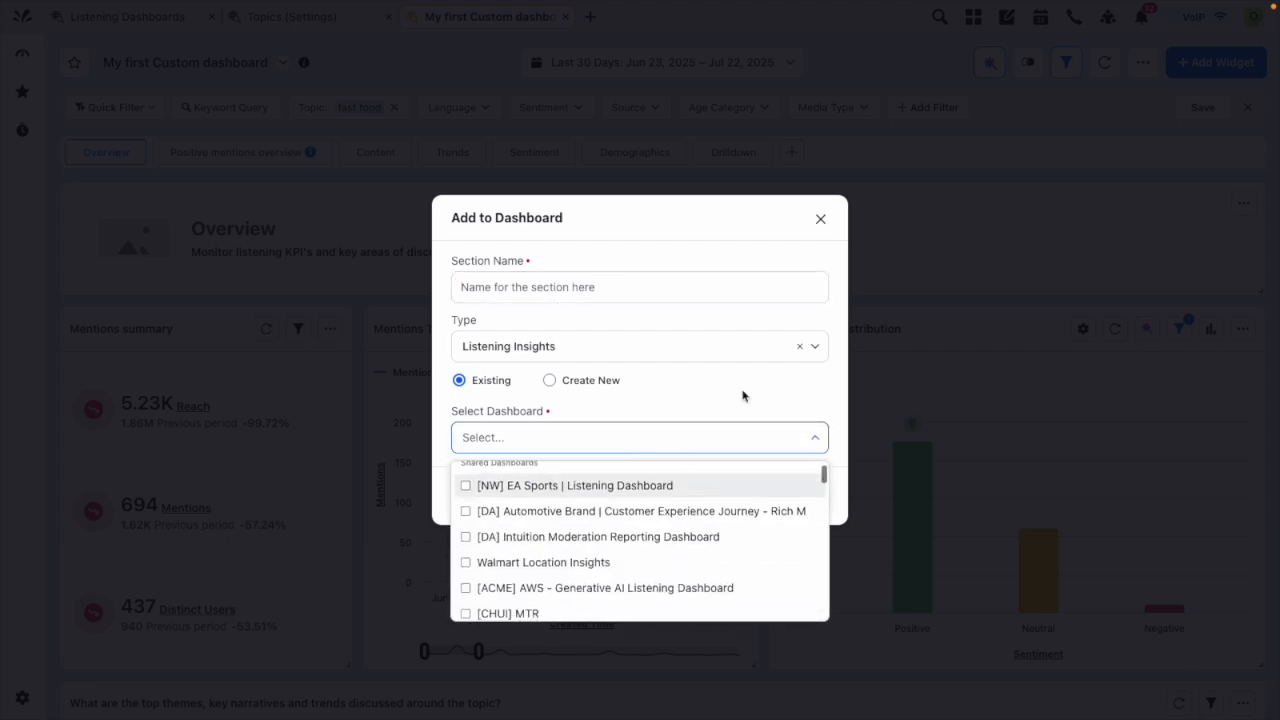
{"action": "left_click", "coordinate": [821, 220]}
{"action": "left_click", "coordinate": [821, 220]}
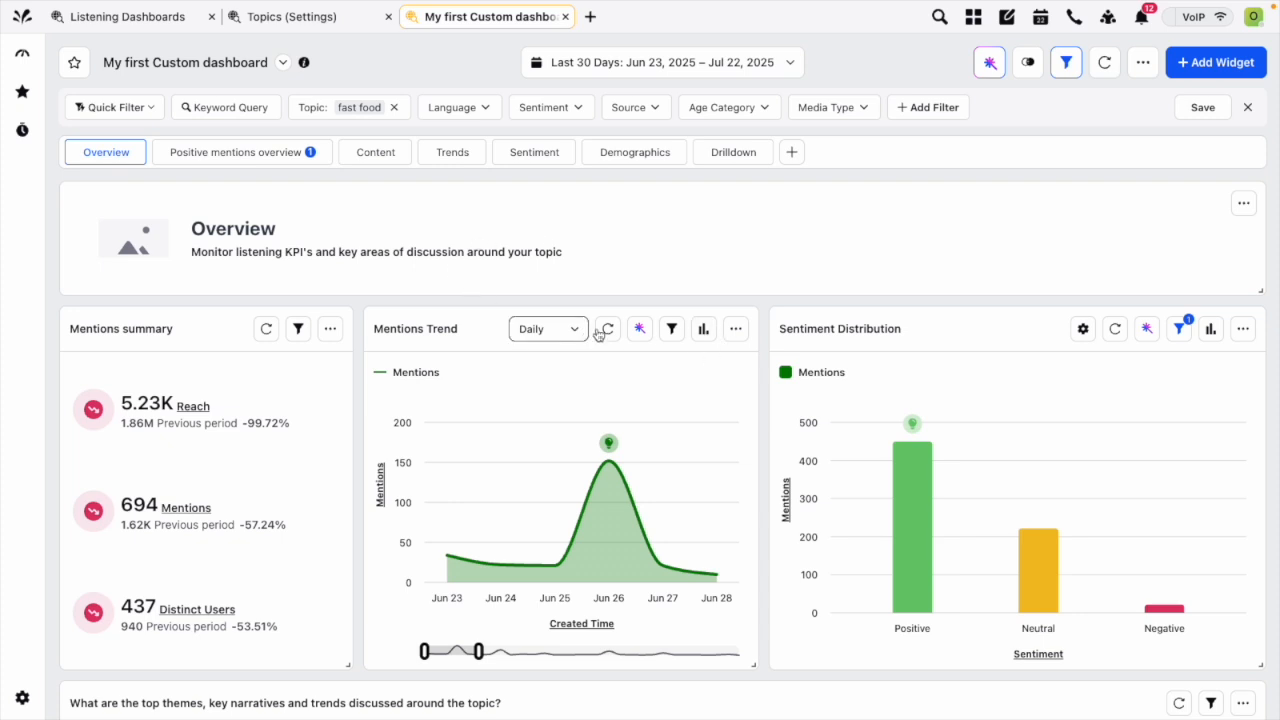
Try the Sentiment Distribution widget as a pie chart and a word cloud, and restore it to a column chart.
{"action": "left_click", "coordinate": [701, 334]}
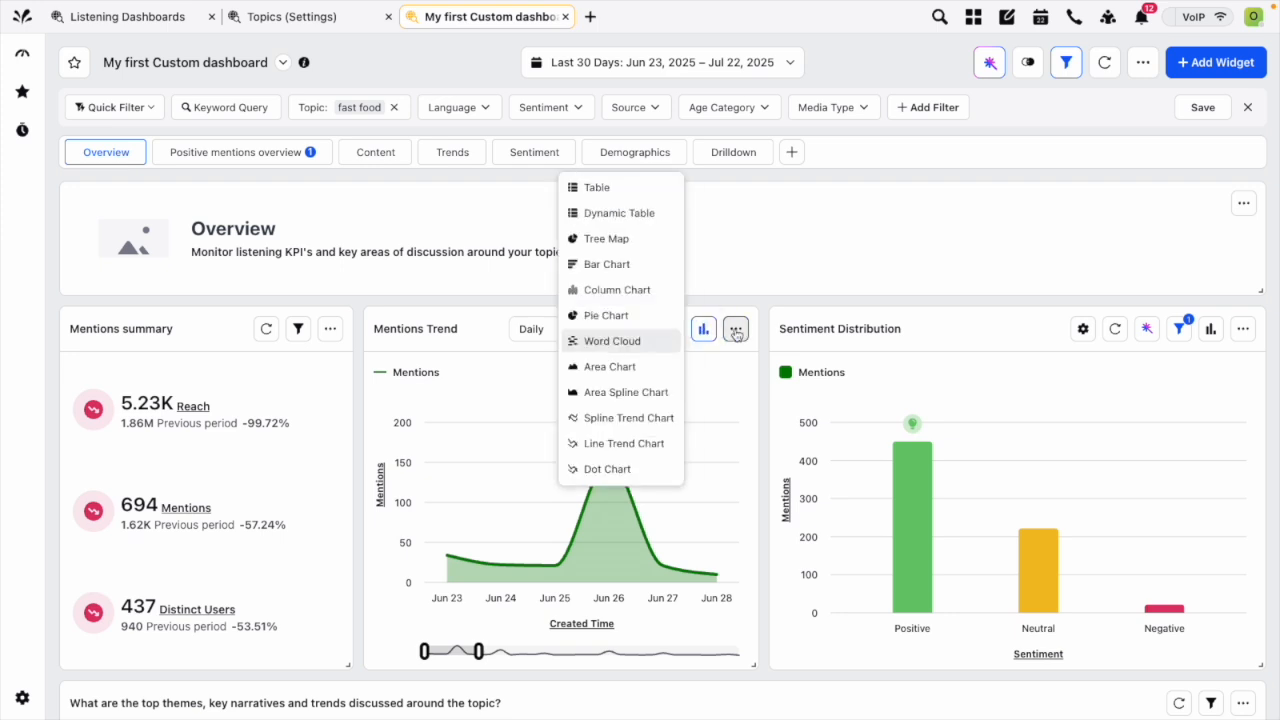
{"action": "left_click", "coordinate": [1212, 333]}
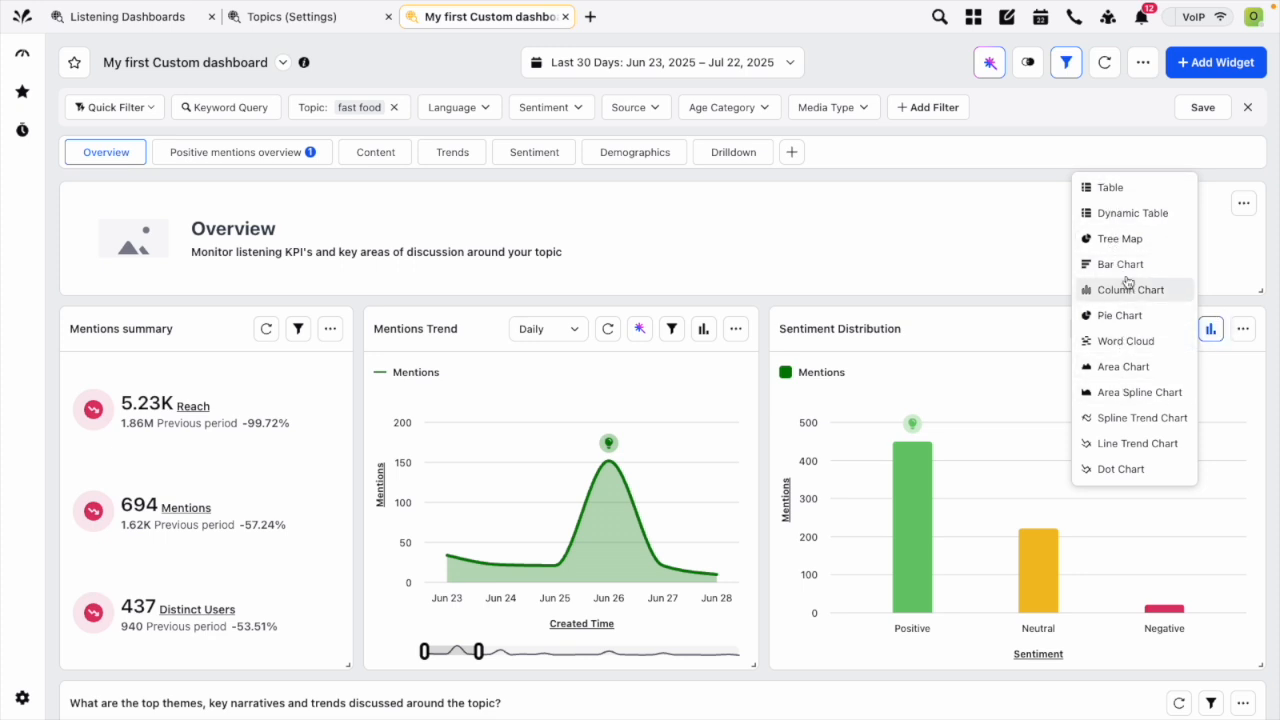
{"action": "left_click", "coordinate": [1122, 316]}
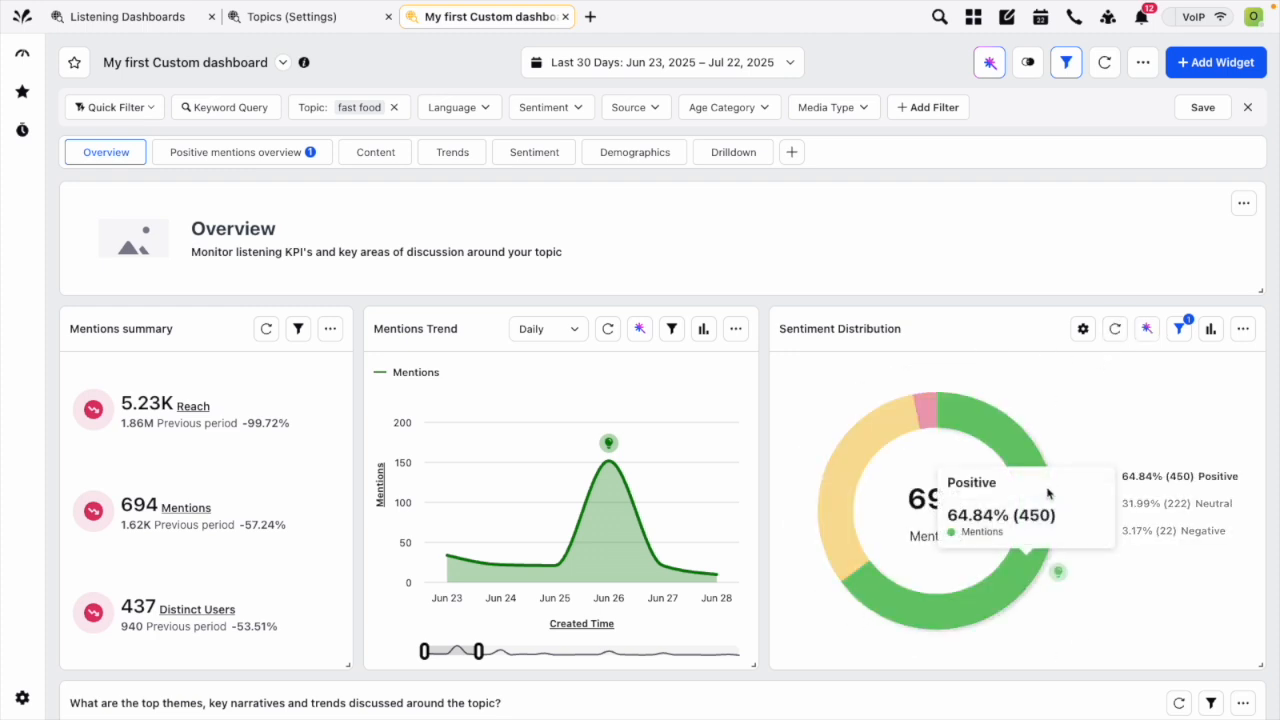
{"action": "left_click", "coordinate": [1209, 331]}
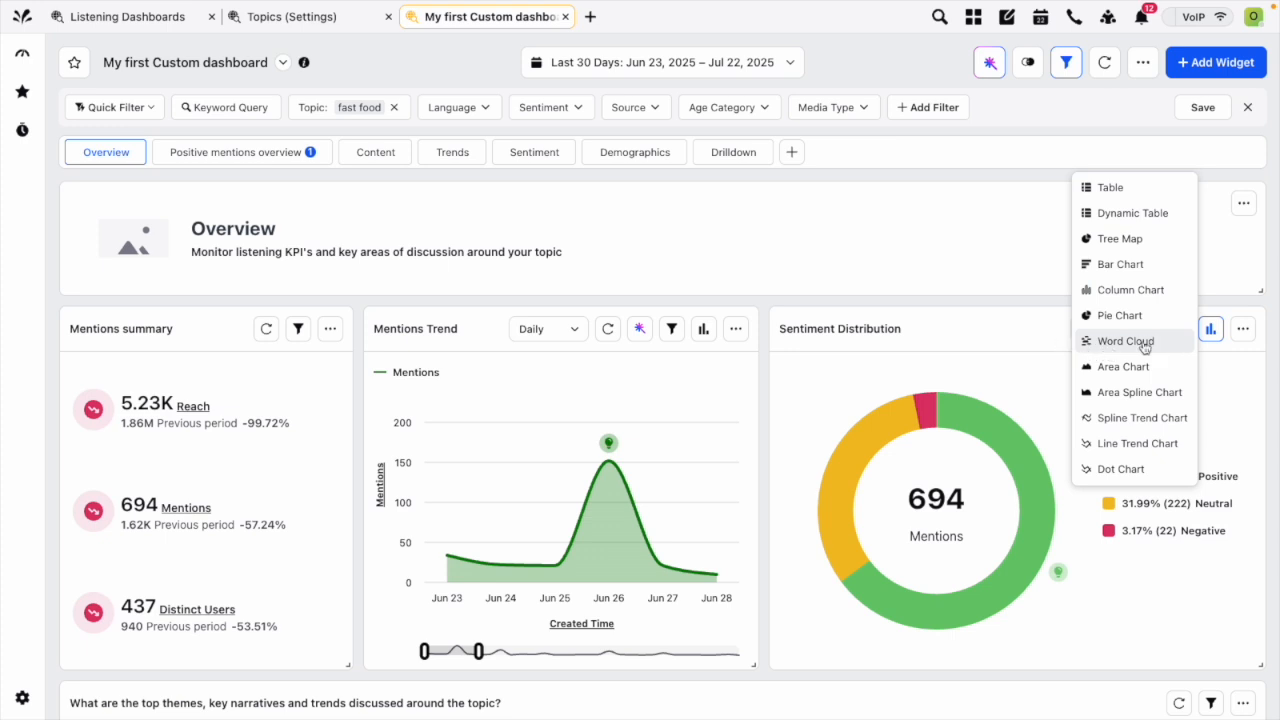
{"action": "left_click", "coordinate": [1143, 344]}
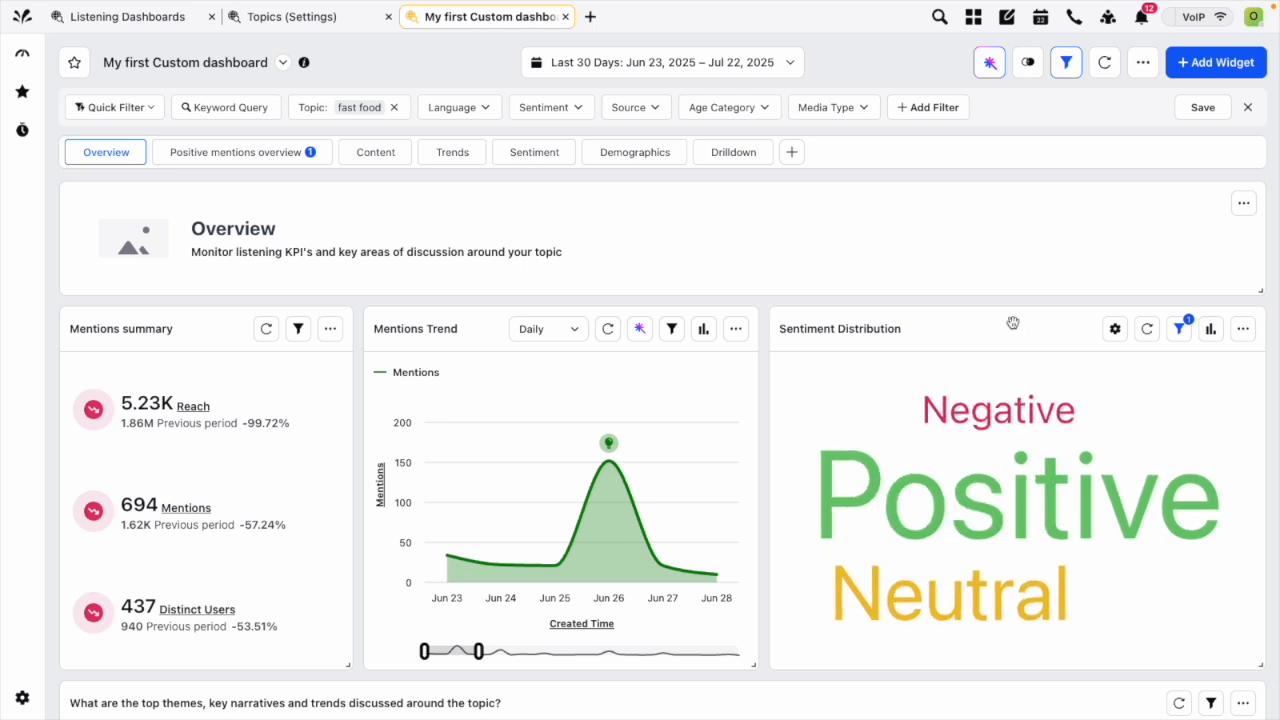
{"action": "left_click", "coordinate": [1210, 329]}
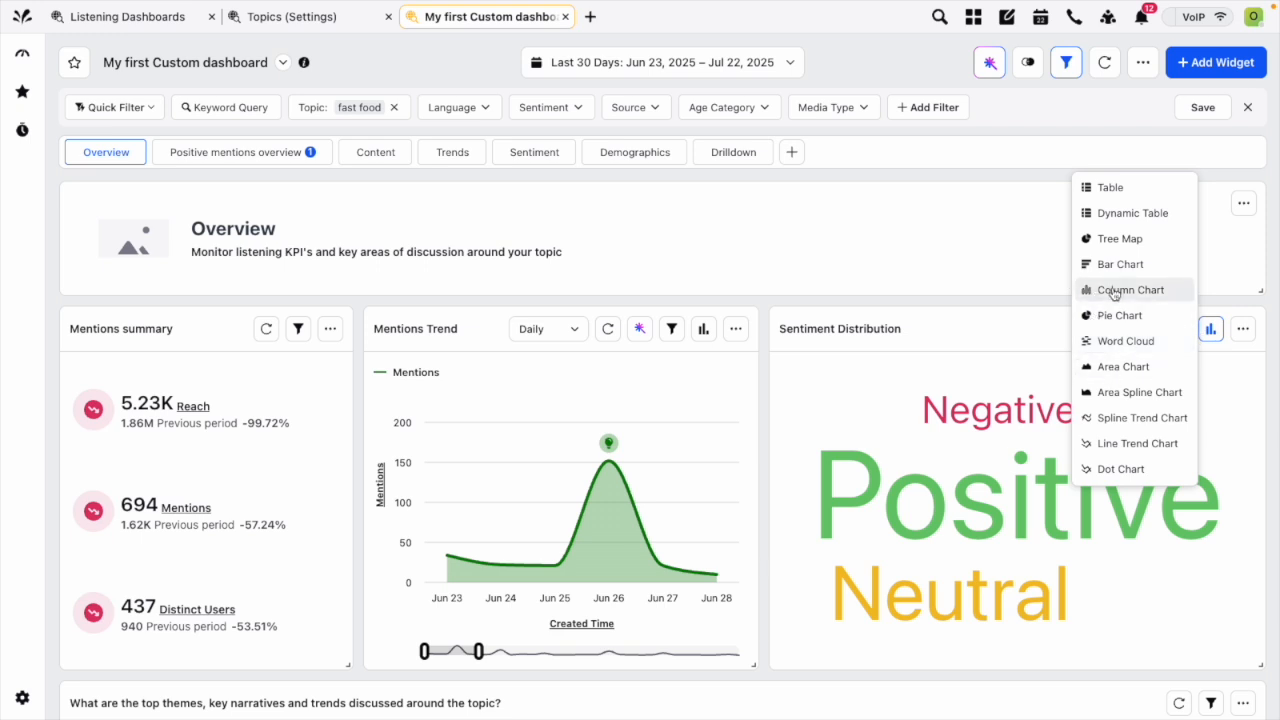
{"action": "left_click", "coordinate": [1116, 289]}
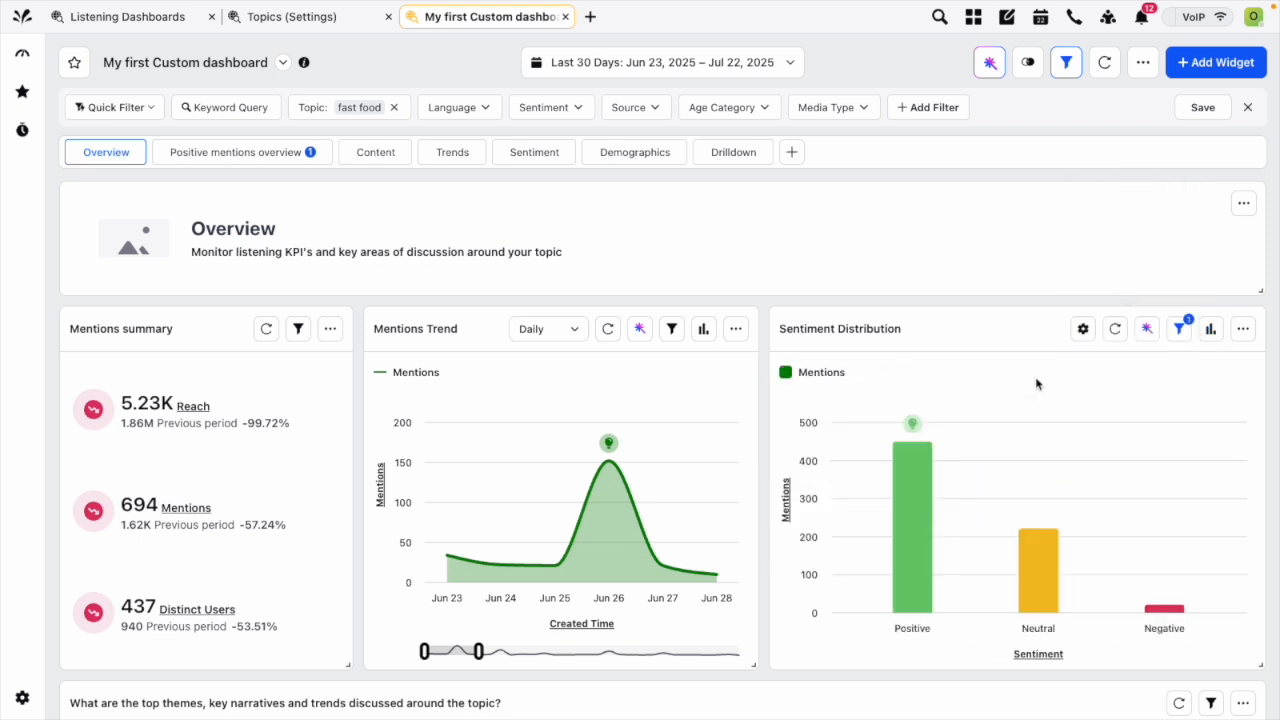
Inspect the Sentiment Distribution widget's axis settings and the alert types offered for it, closing them without creating an alert.
{"action": "left_click", "coordinate": [1080, 334]}
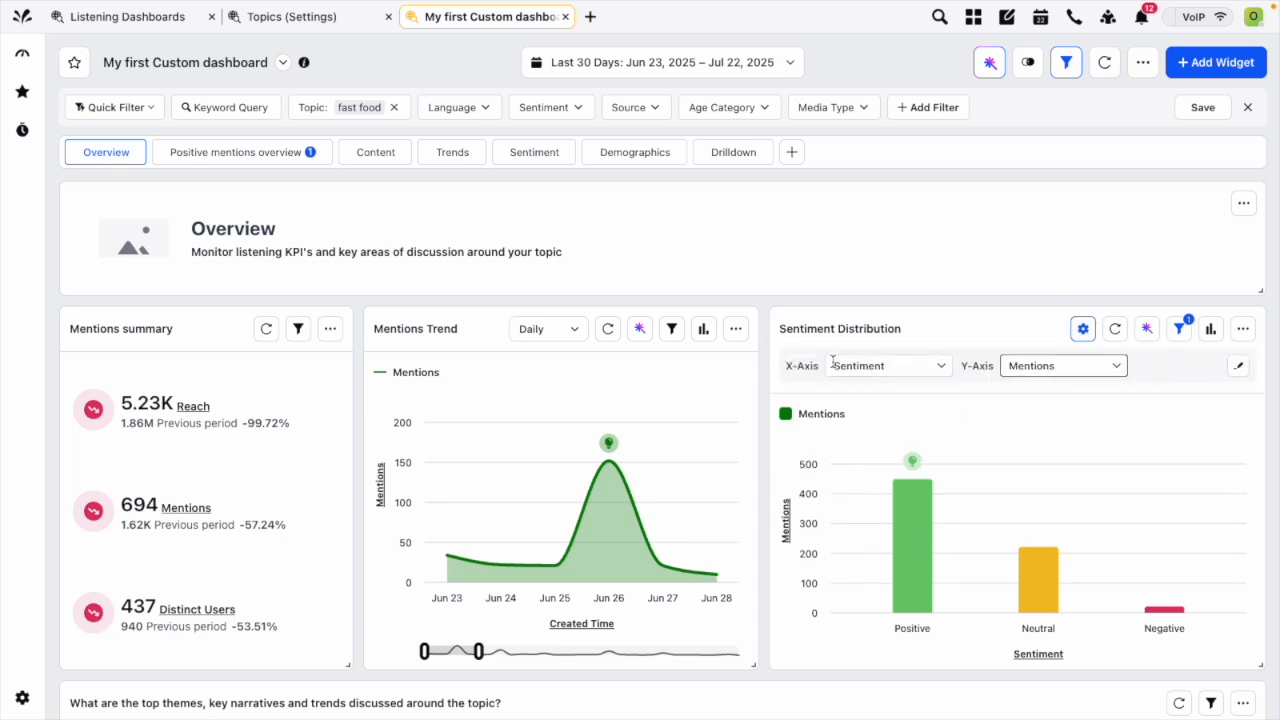
{"action": "left_click", "coordinate": [1084, 331]}
{"action": "left_click", "coordinate": [1243, 331]}
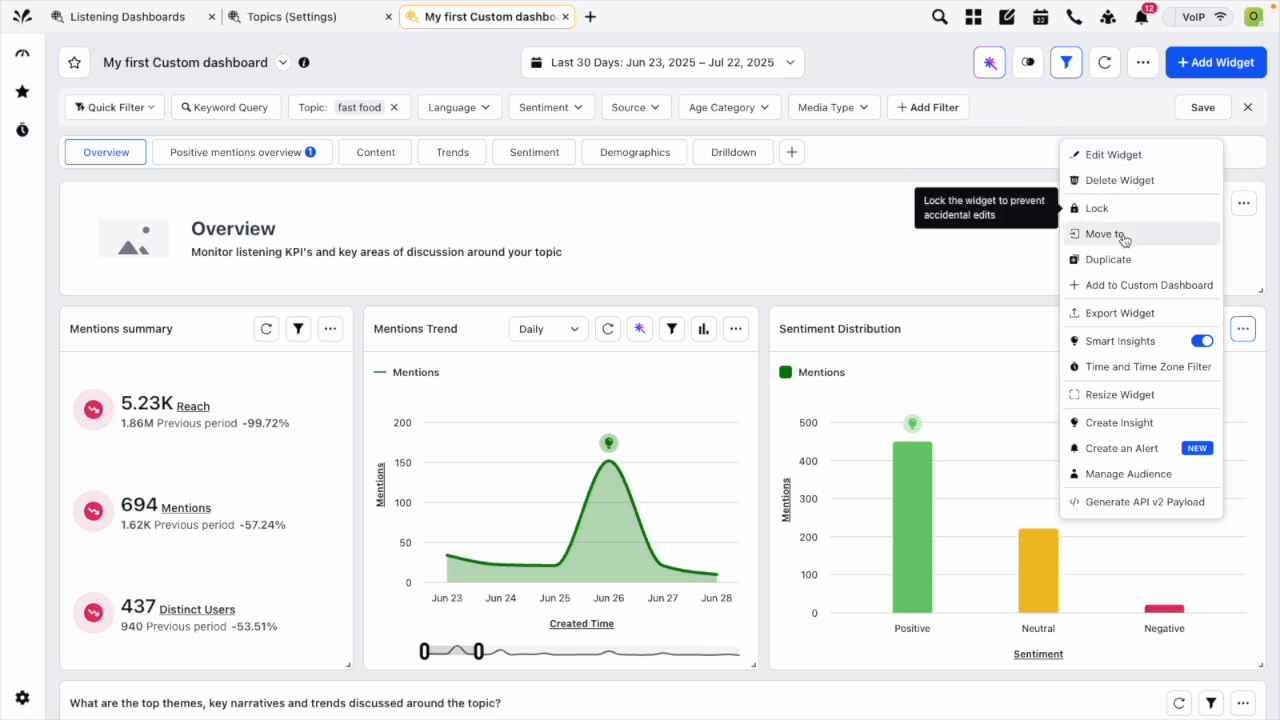
{"action": "mouse_move", "coordinate": [1123, 235]}
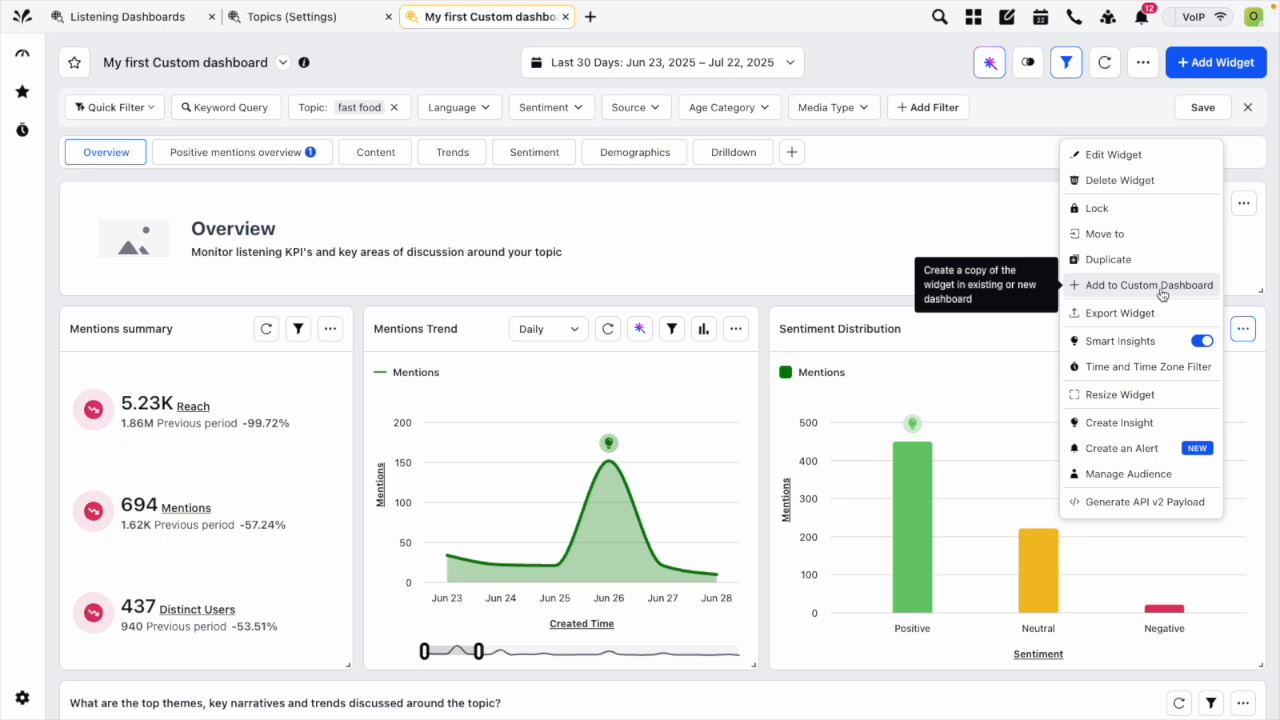
{"action": "mouse_move", "coordinate": [1125, 316]}
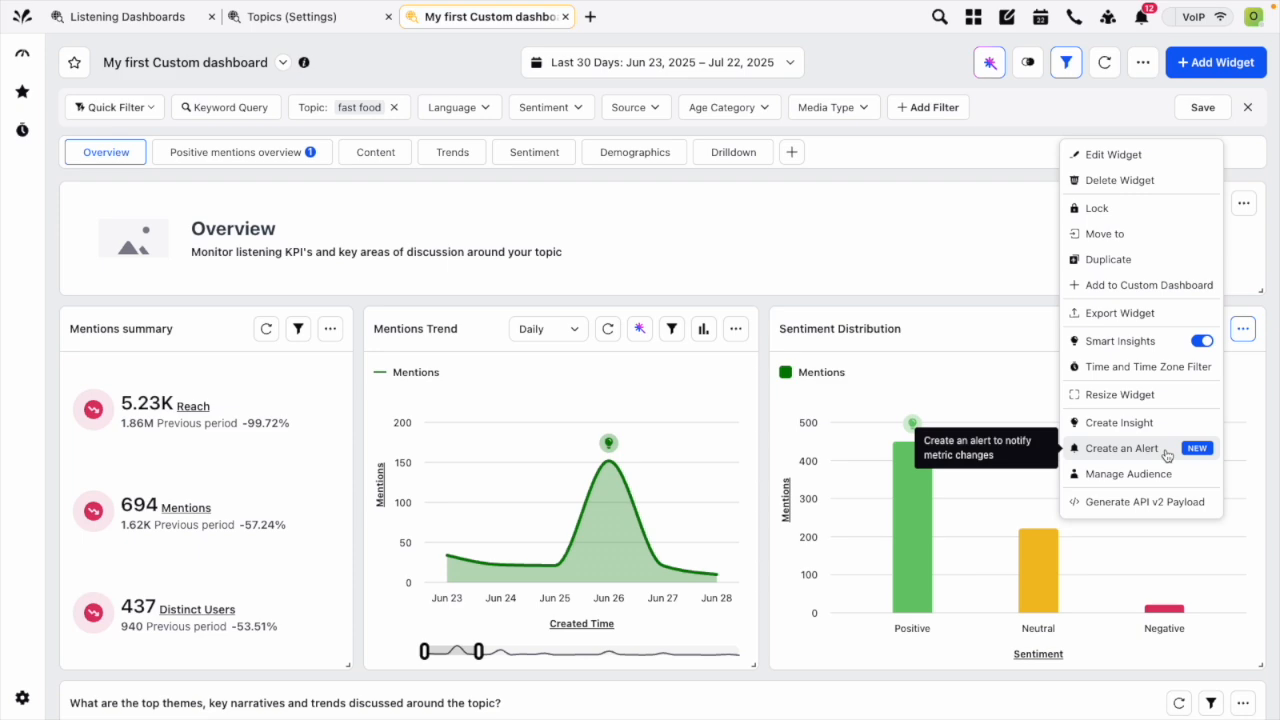
{"action": "left_click", "coordinate": [1167, 456]}
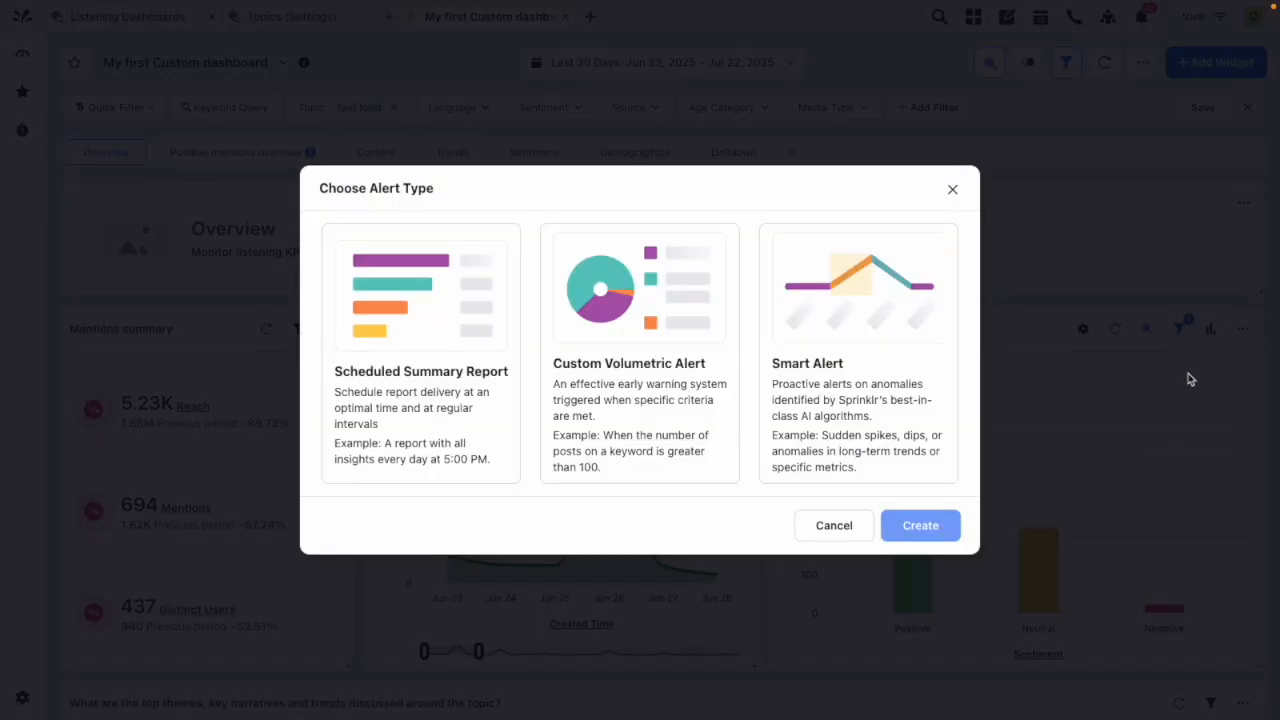
{"action": "left_click", "coordinate": [952, 190]}
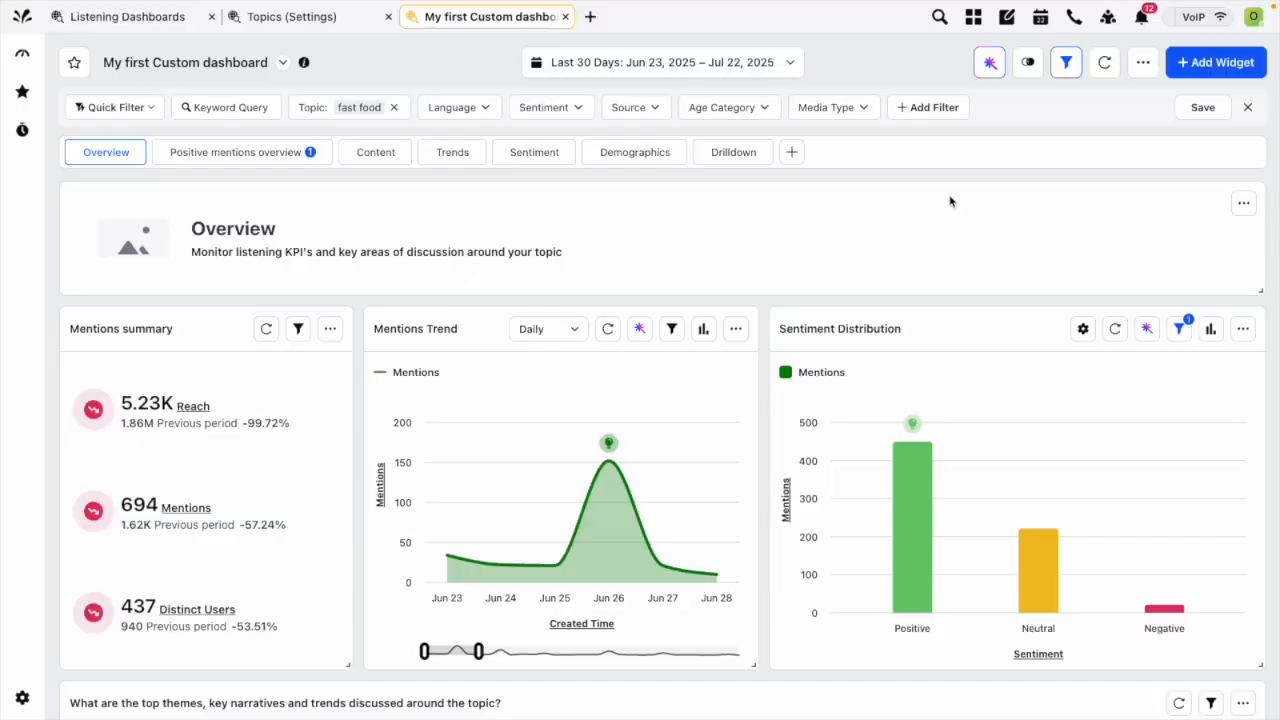
{"action": "left_click", "coordinate": [1242, 330]}
{"action": "left_click", "coordinate": [1031, 267]}
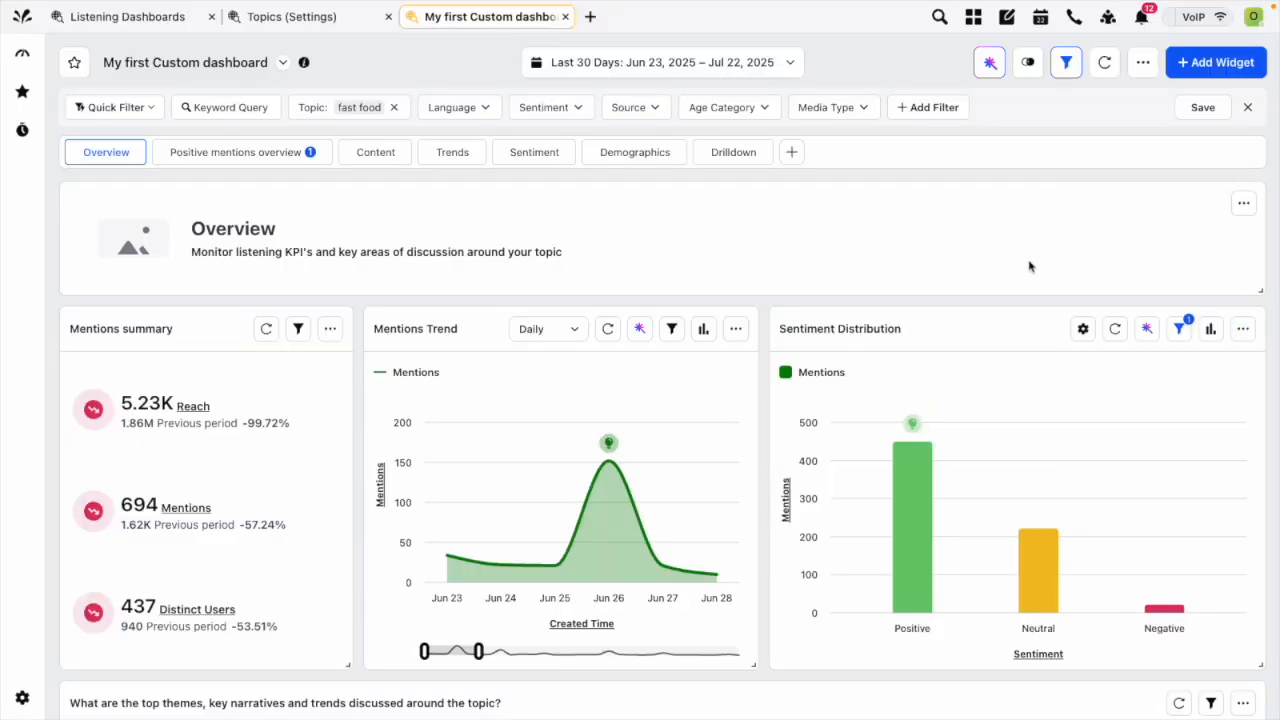